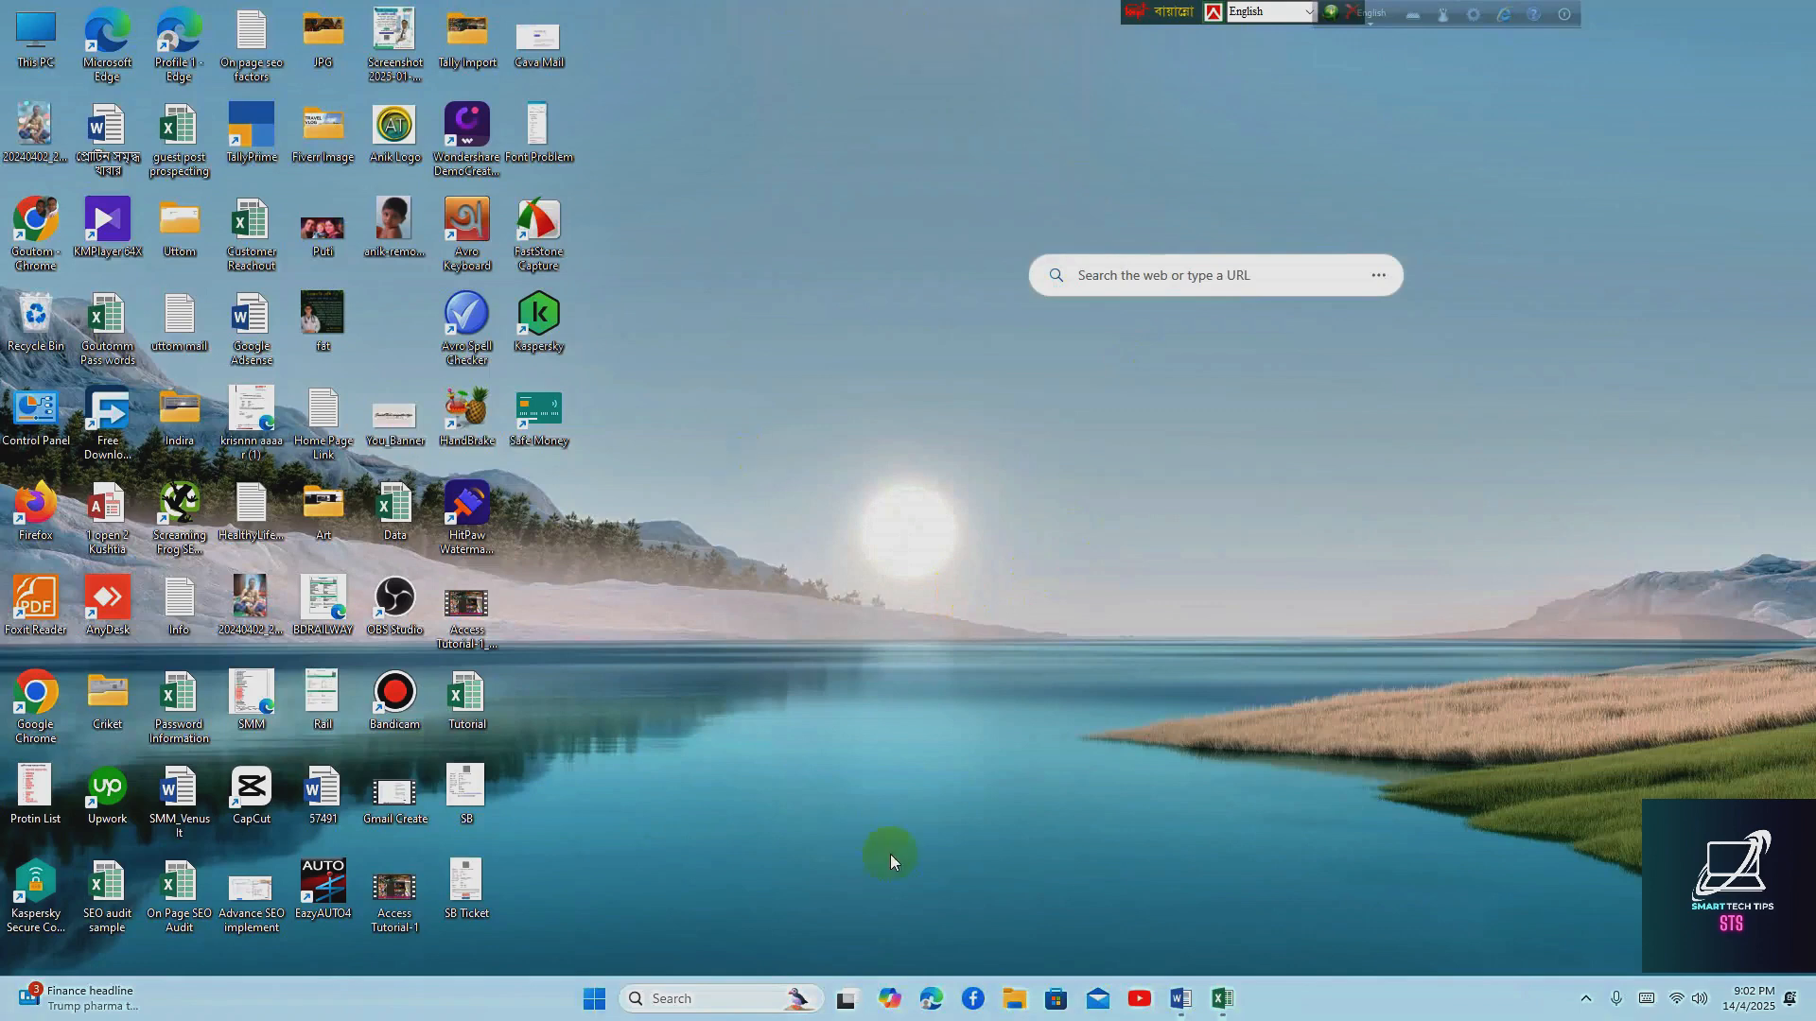
# Review the Freeze Panes item in the Word lesson outline and return to the Tutorial workbook in Excel
pyautogui.click(1221, 996)
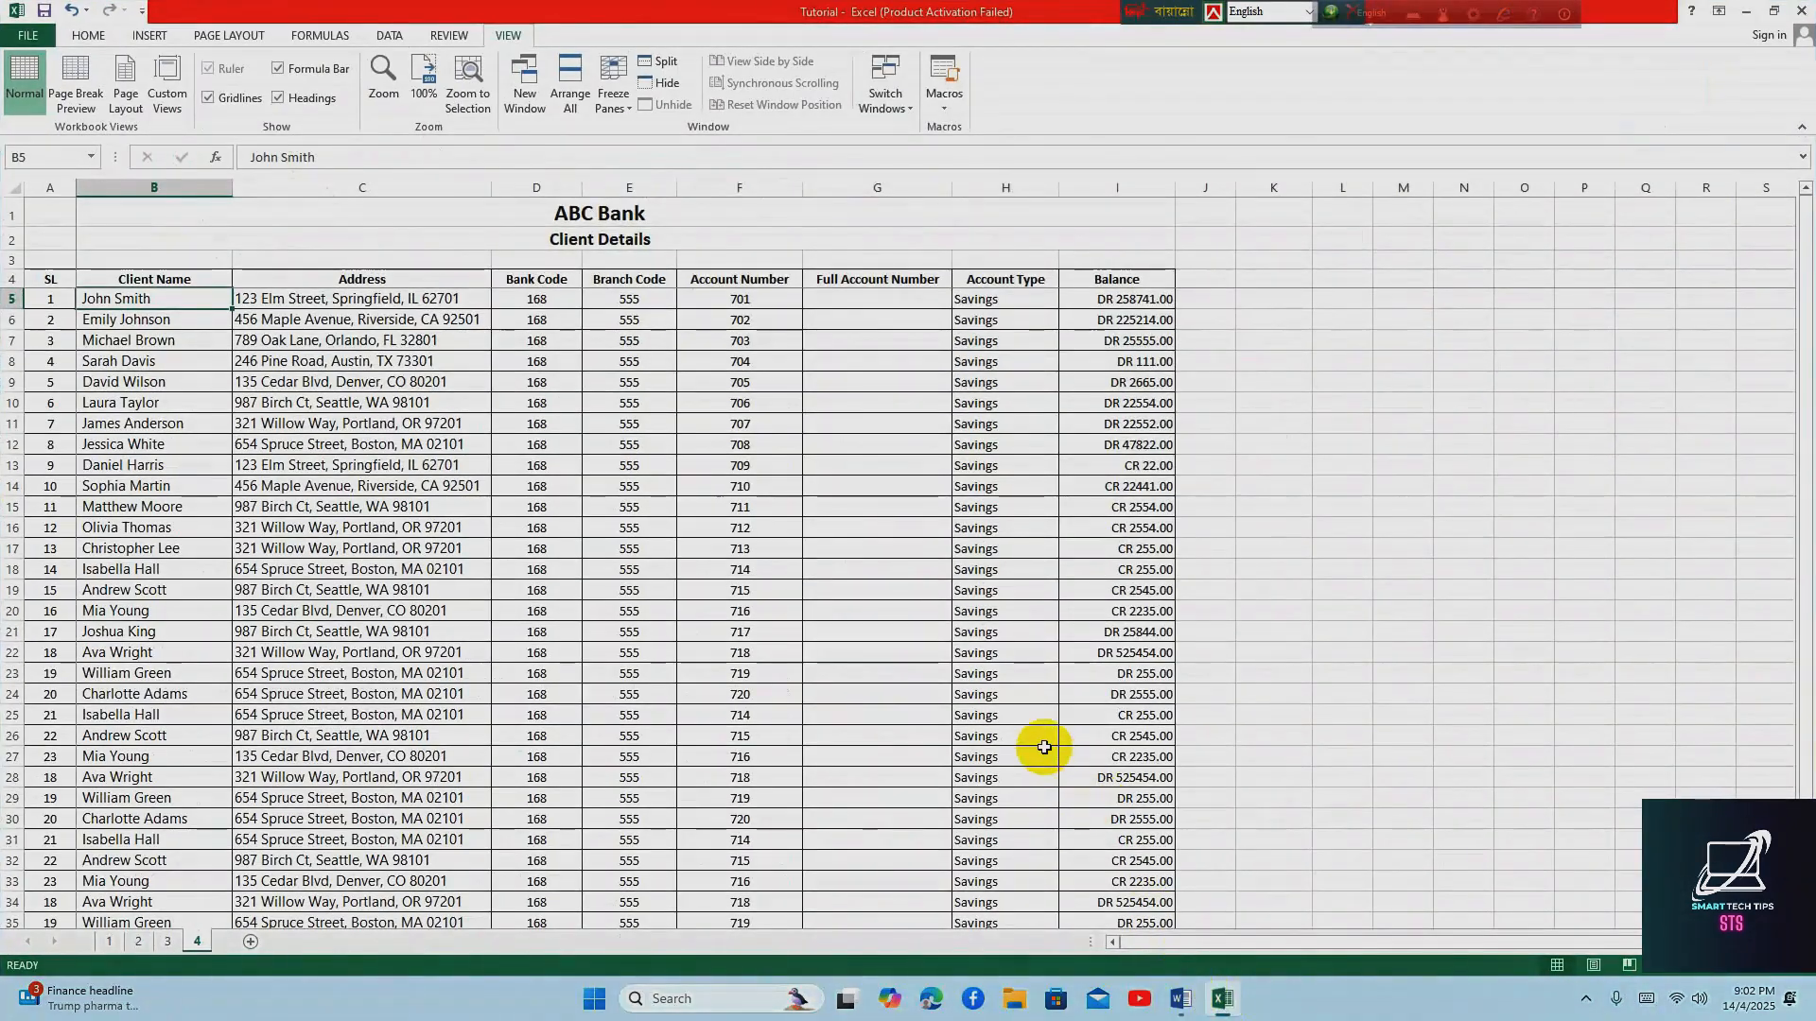
pyautogui.click(1180, 995)
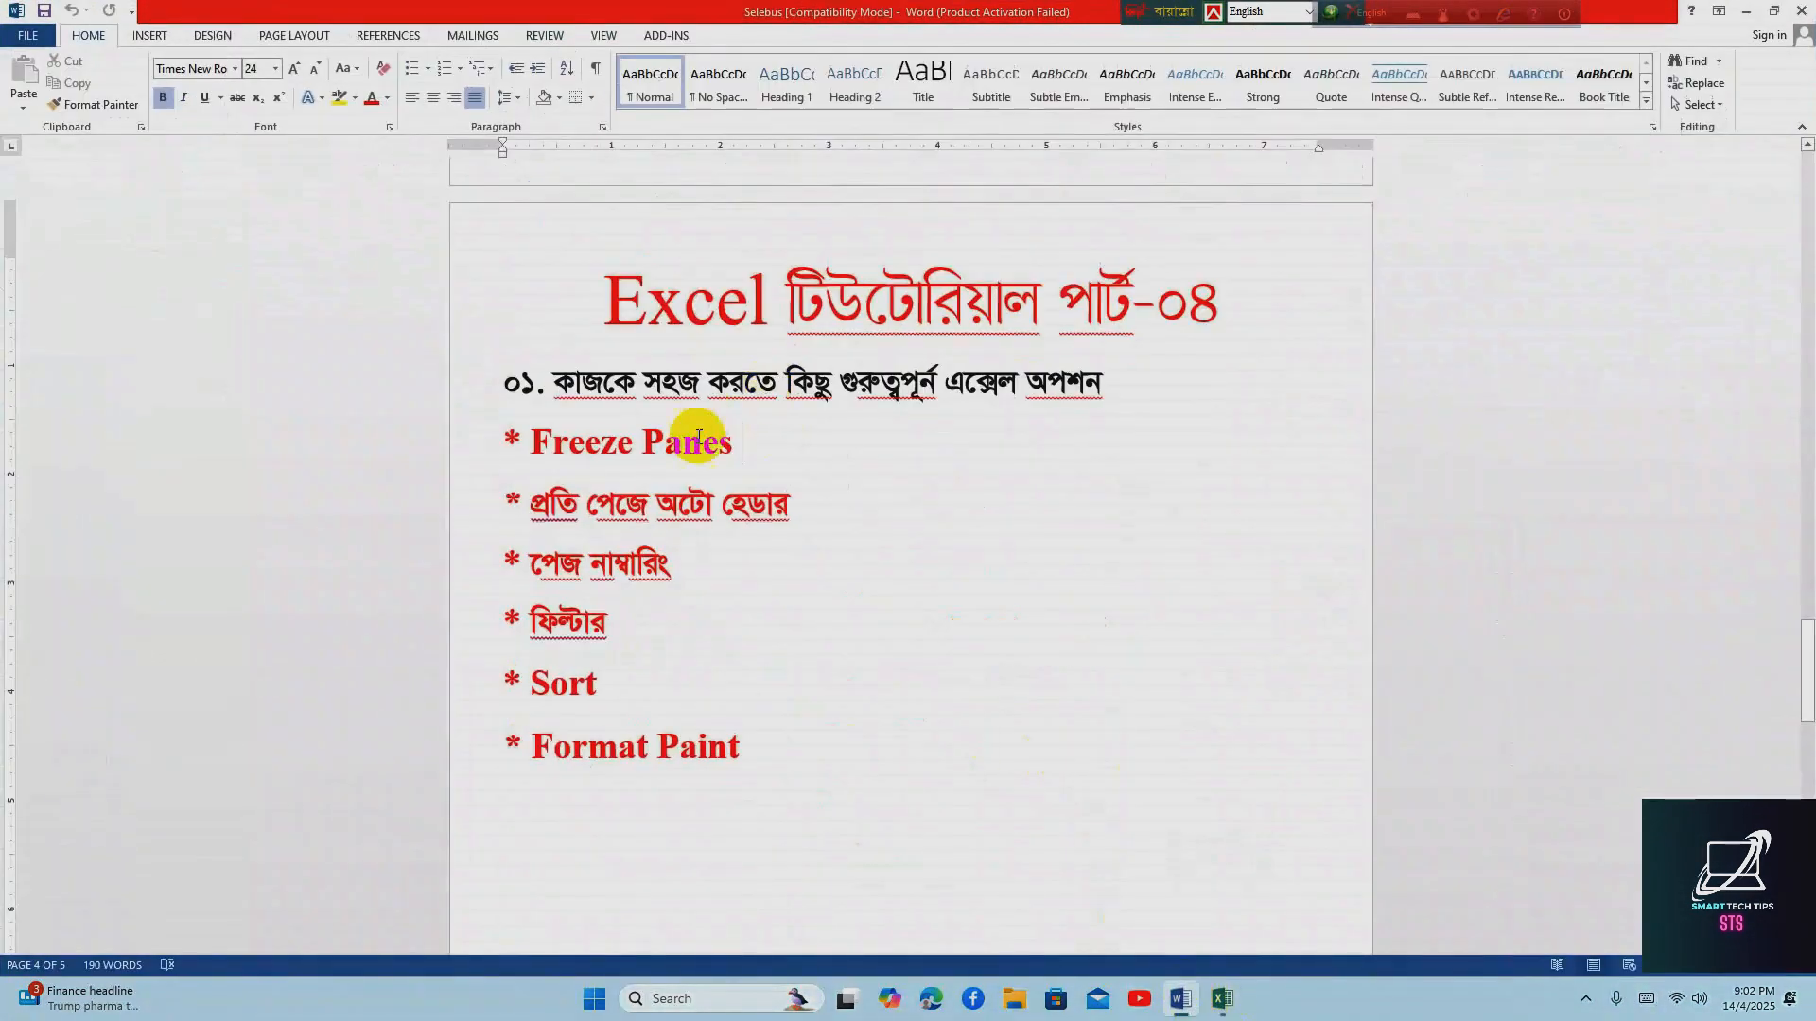
pyautogui.moveTo(534, 442); pyautogui.dragTo(742, 440)
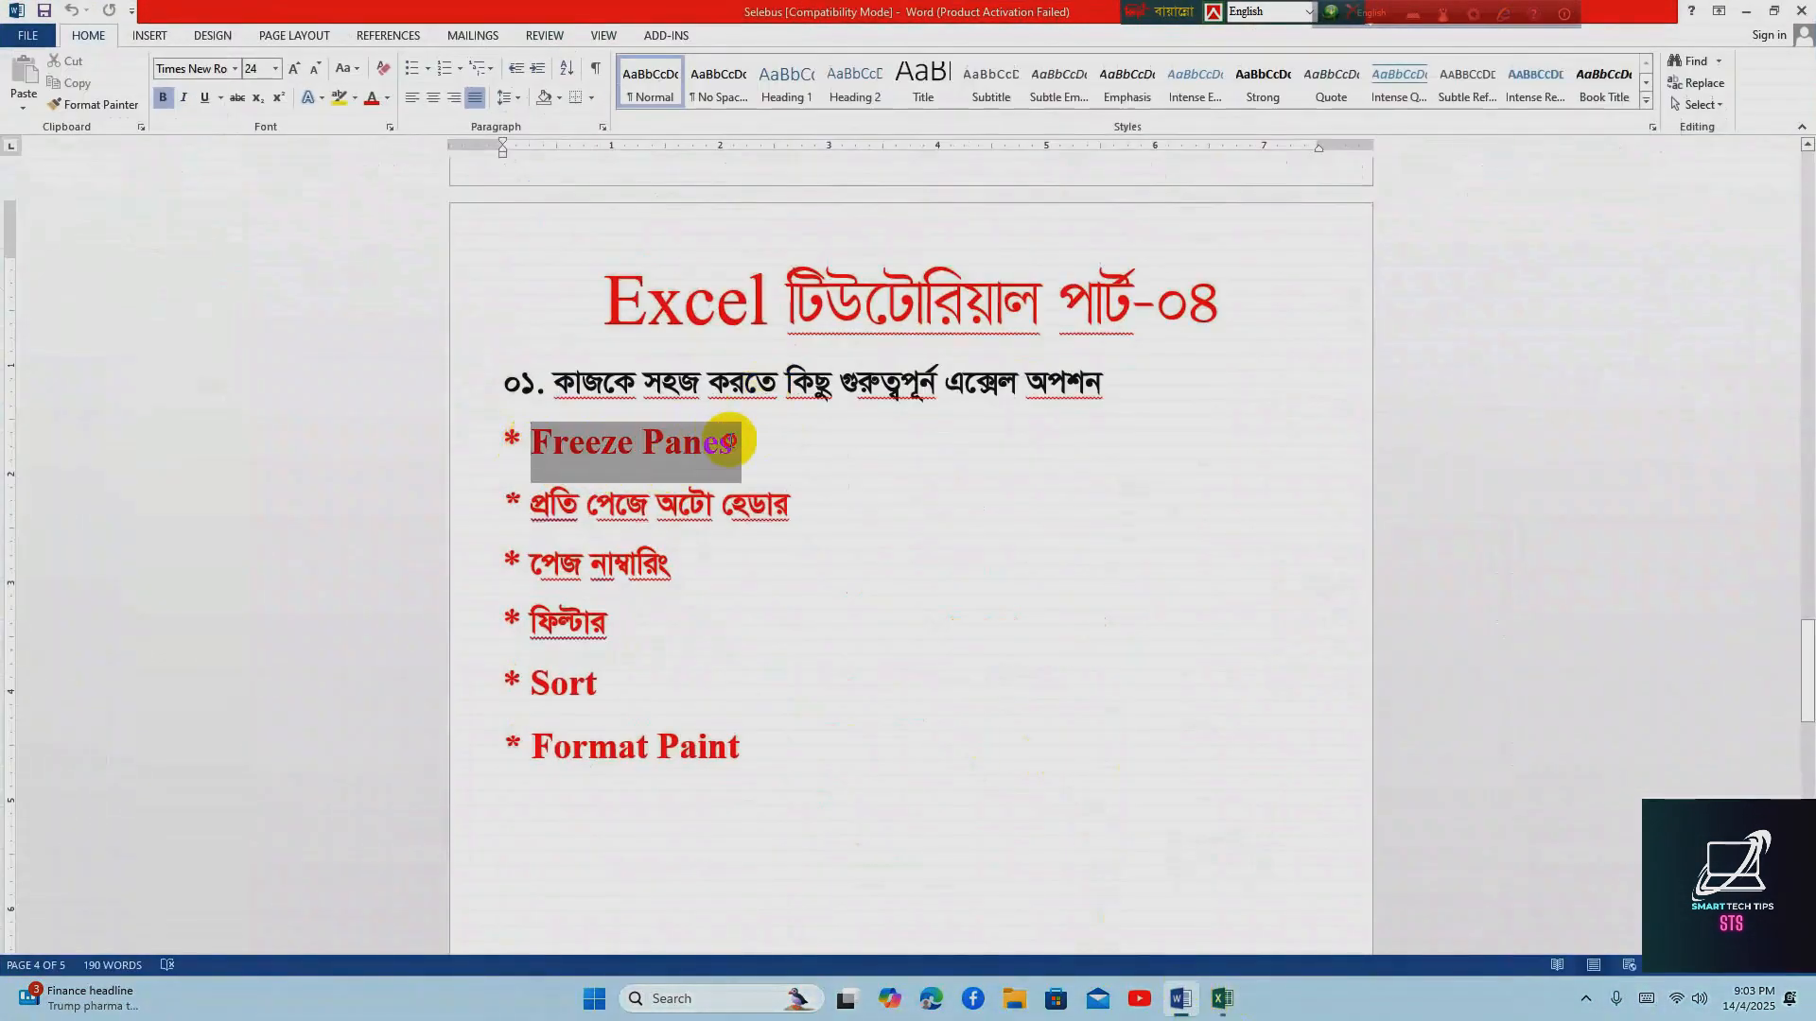
pyautogui.click(766, 440)
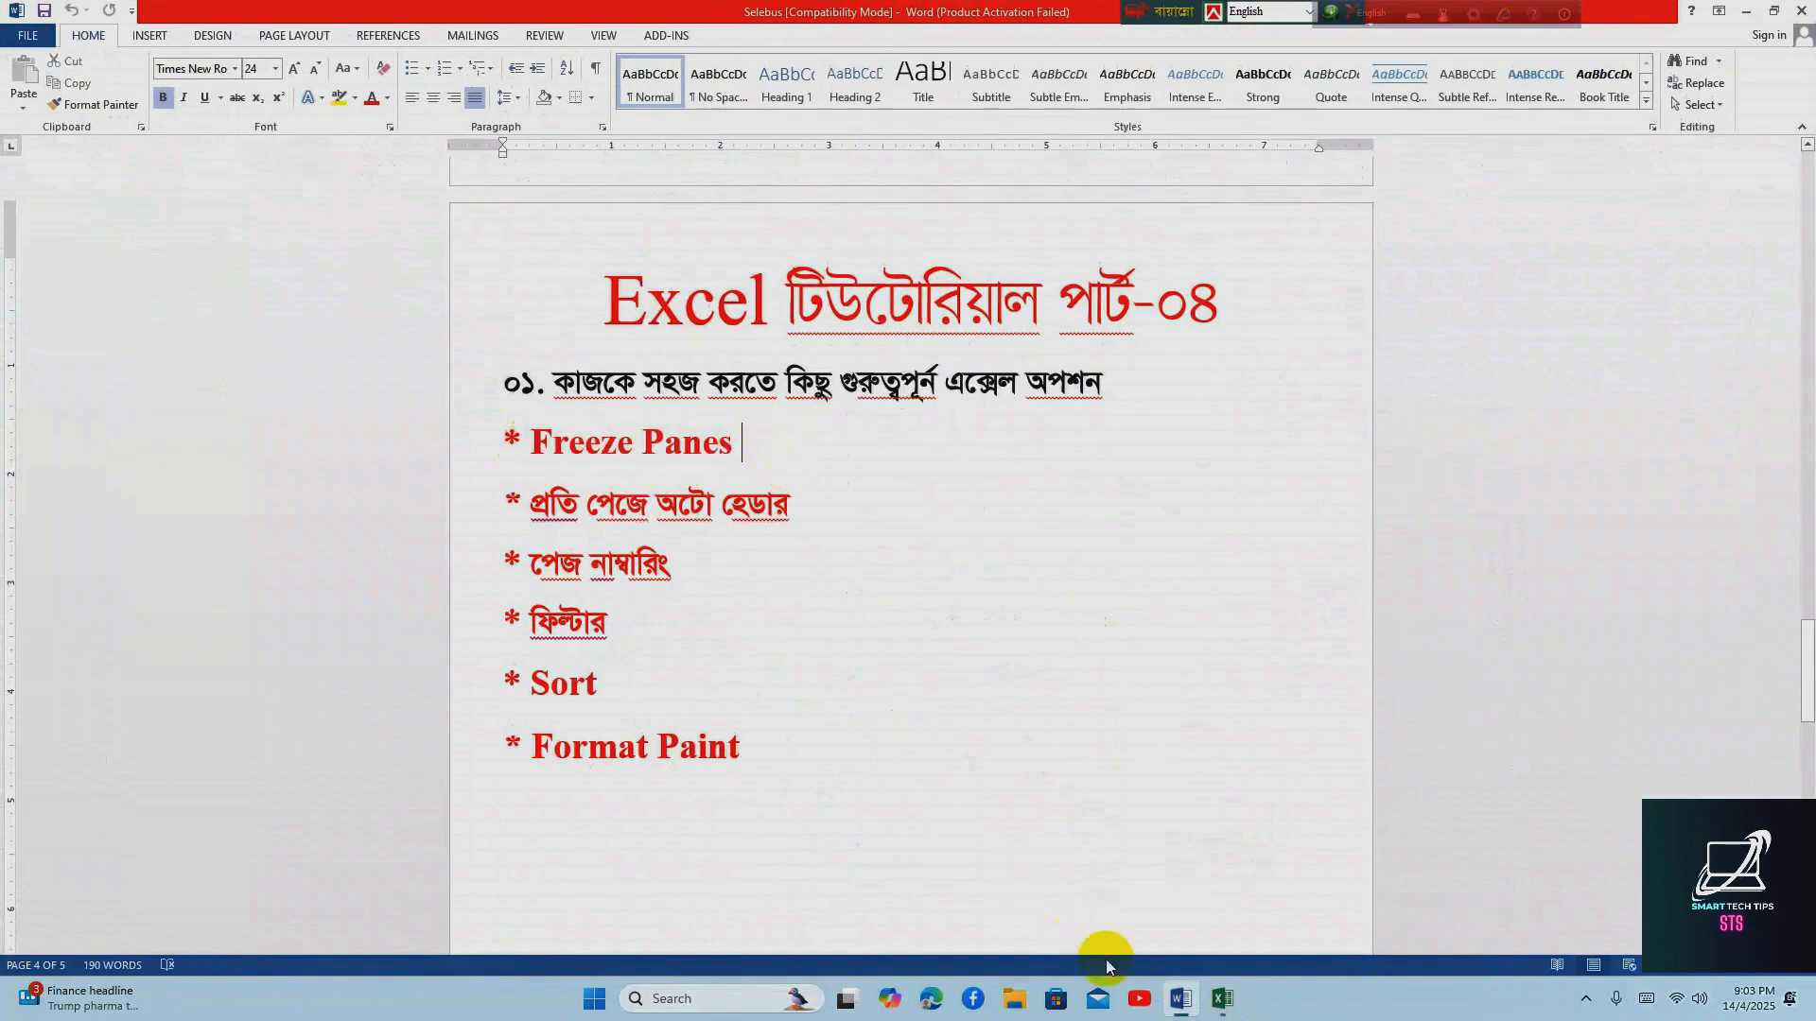
pyautogui.click(1222, 997)
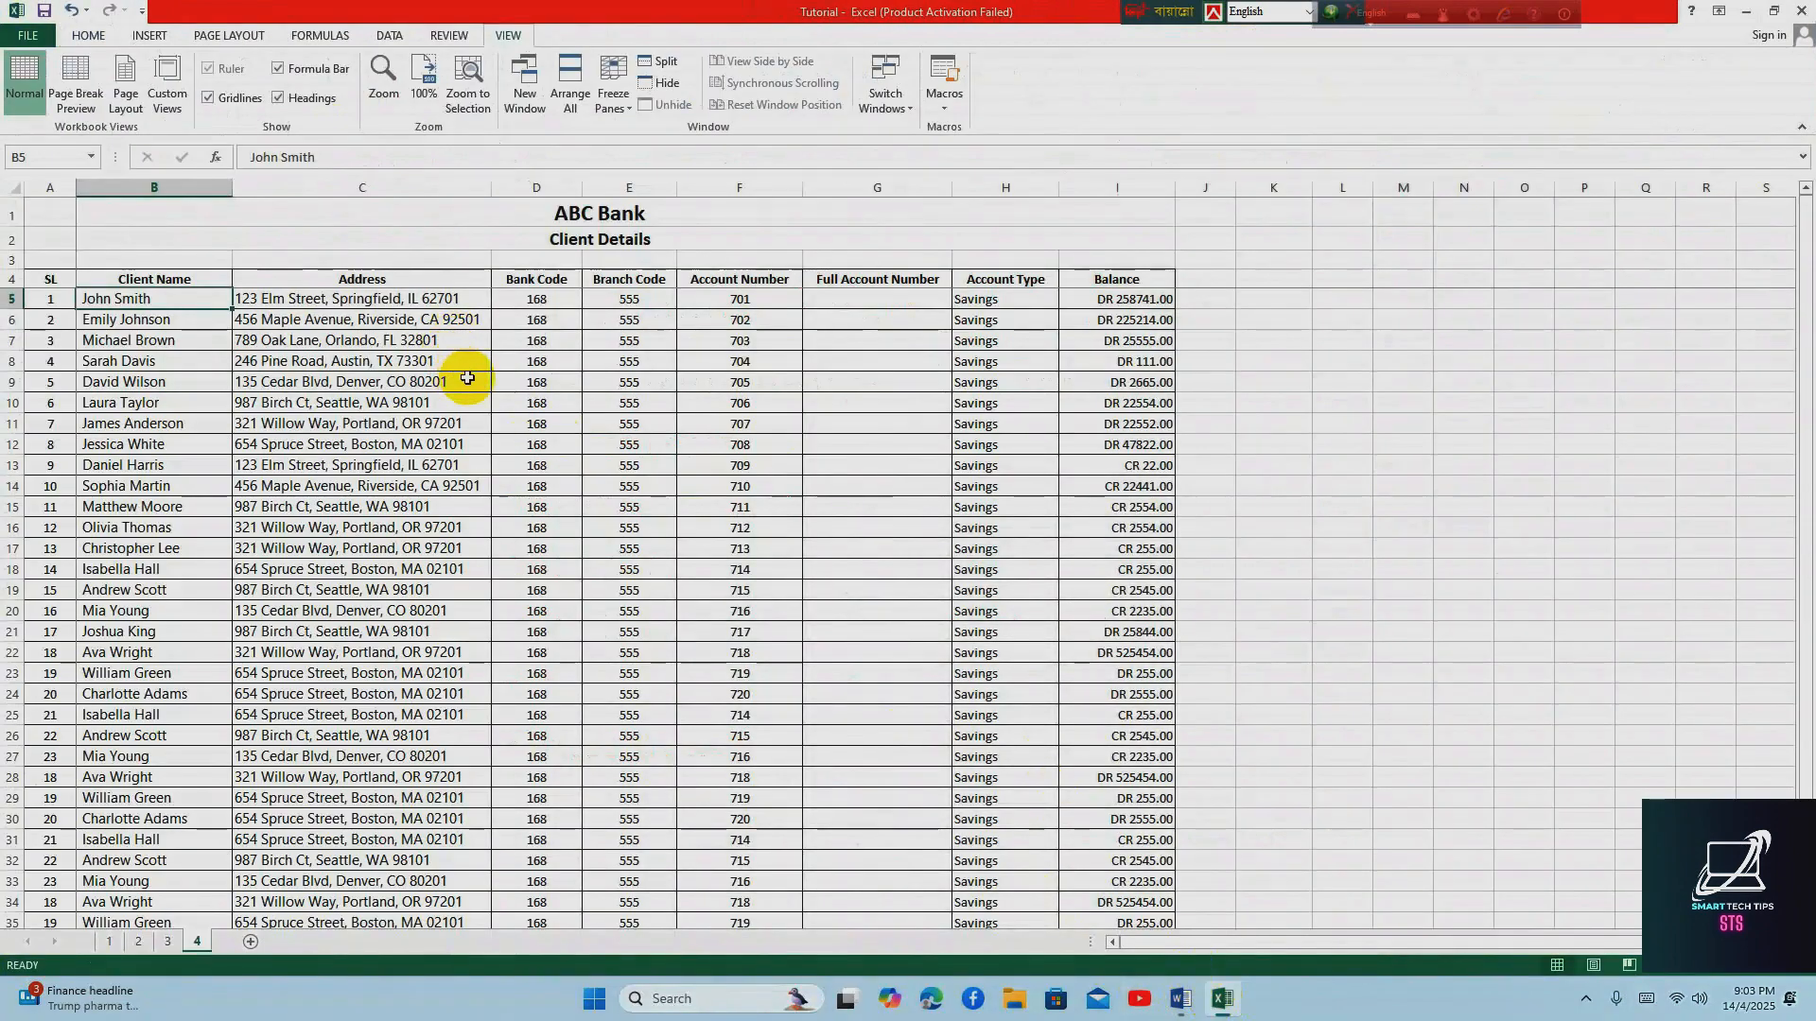
# Check how the header rows behave along the client list and unfreeze the panes on sheet 4
pyautogui.scroll(-3, 416, 388)
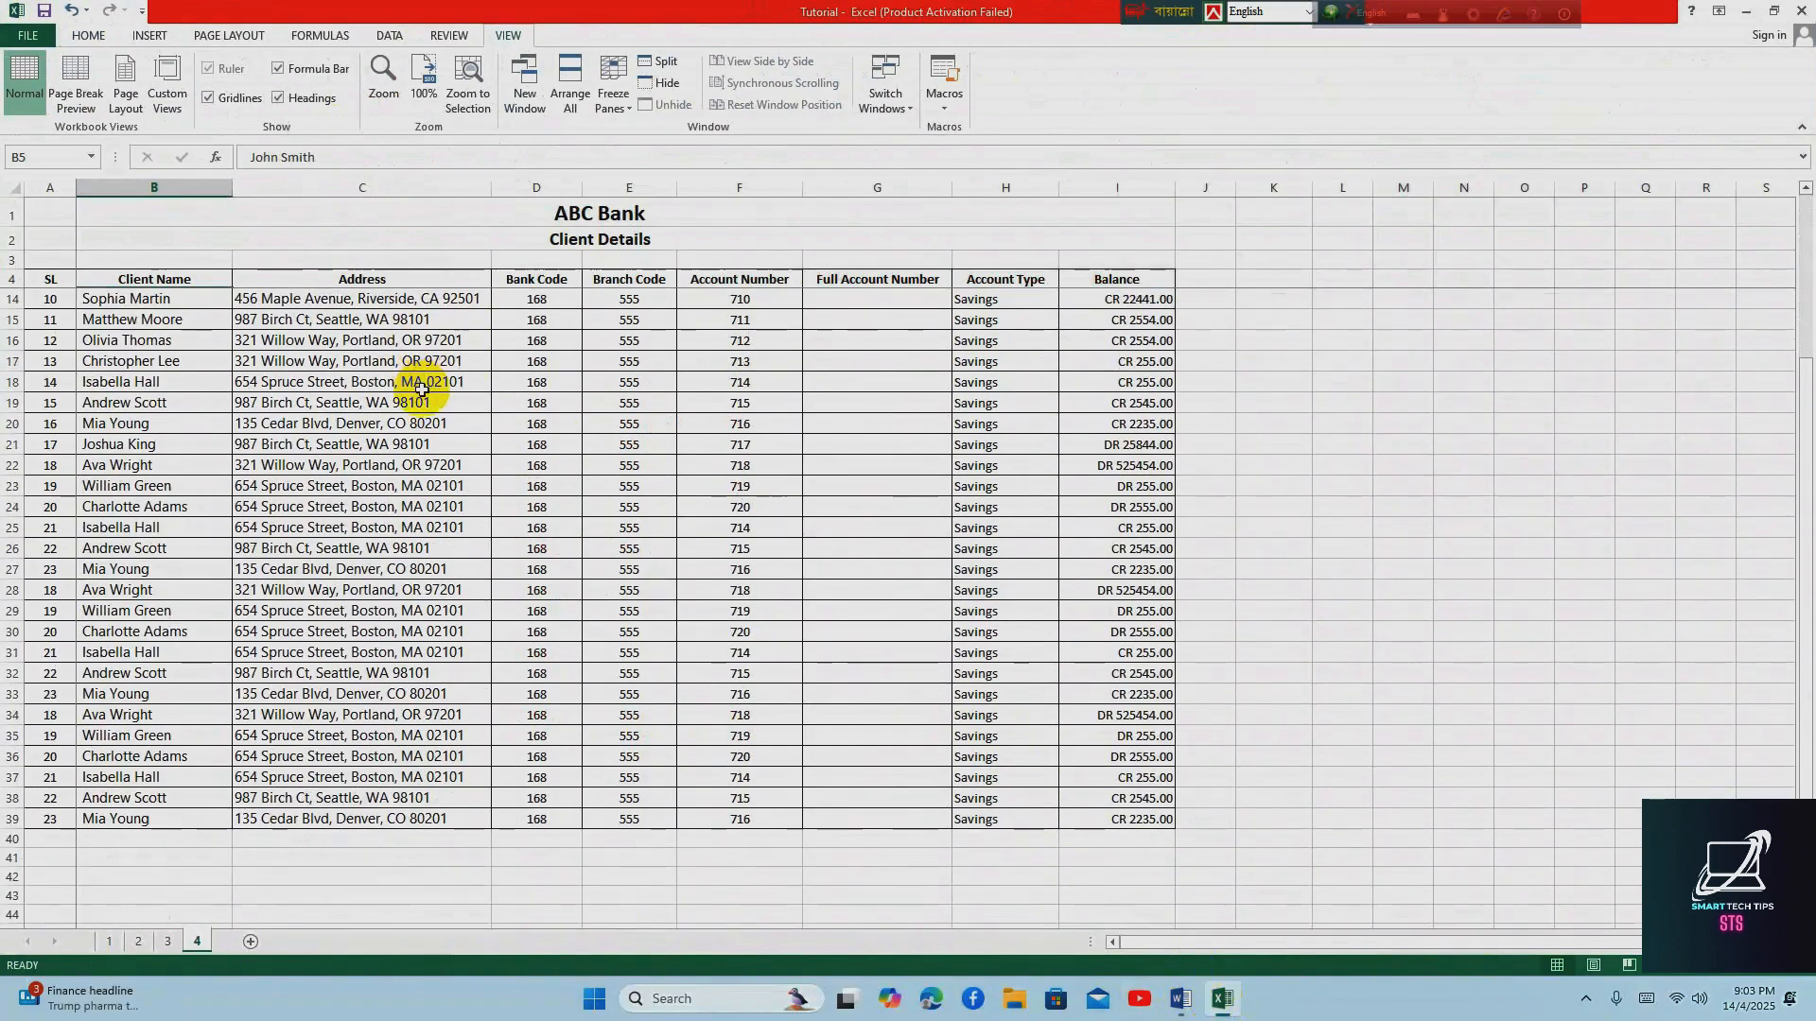
pyautogui.scroll(3, 421, 388)
pyautogui.scroll(-8, 422, 392)
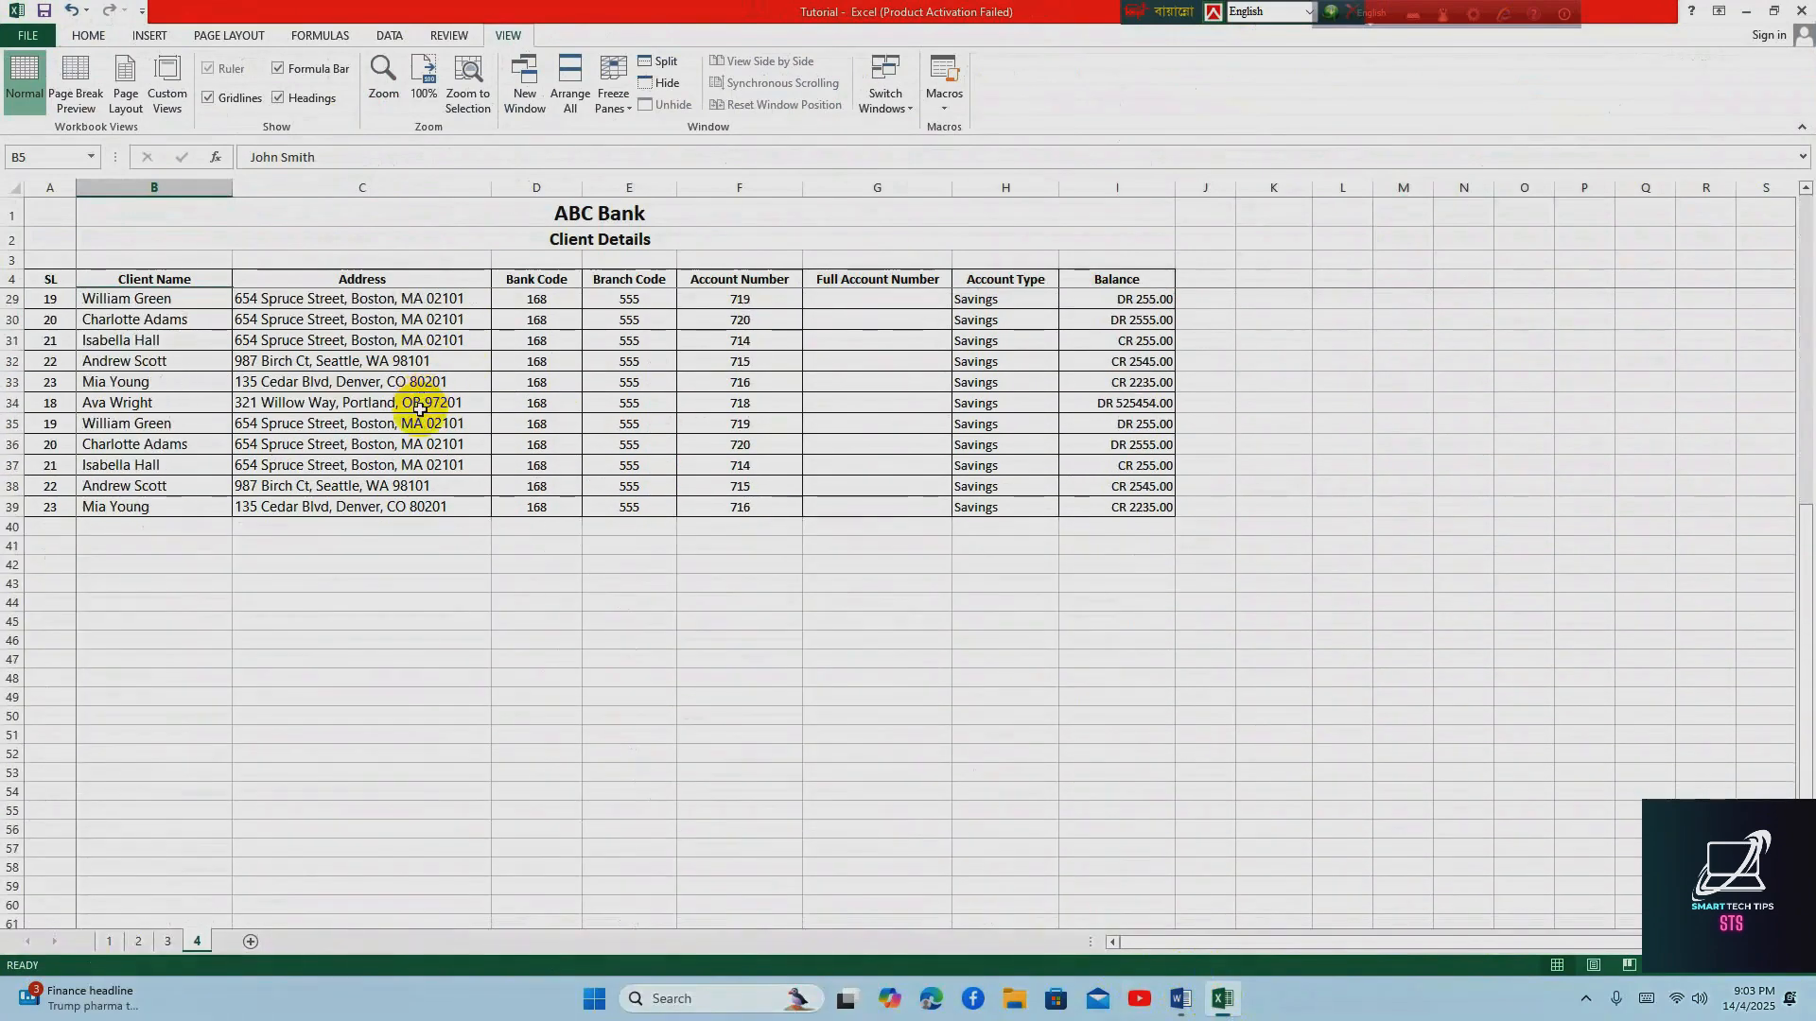
pyautogui.scroll(8, 419, 413)
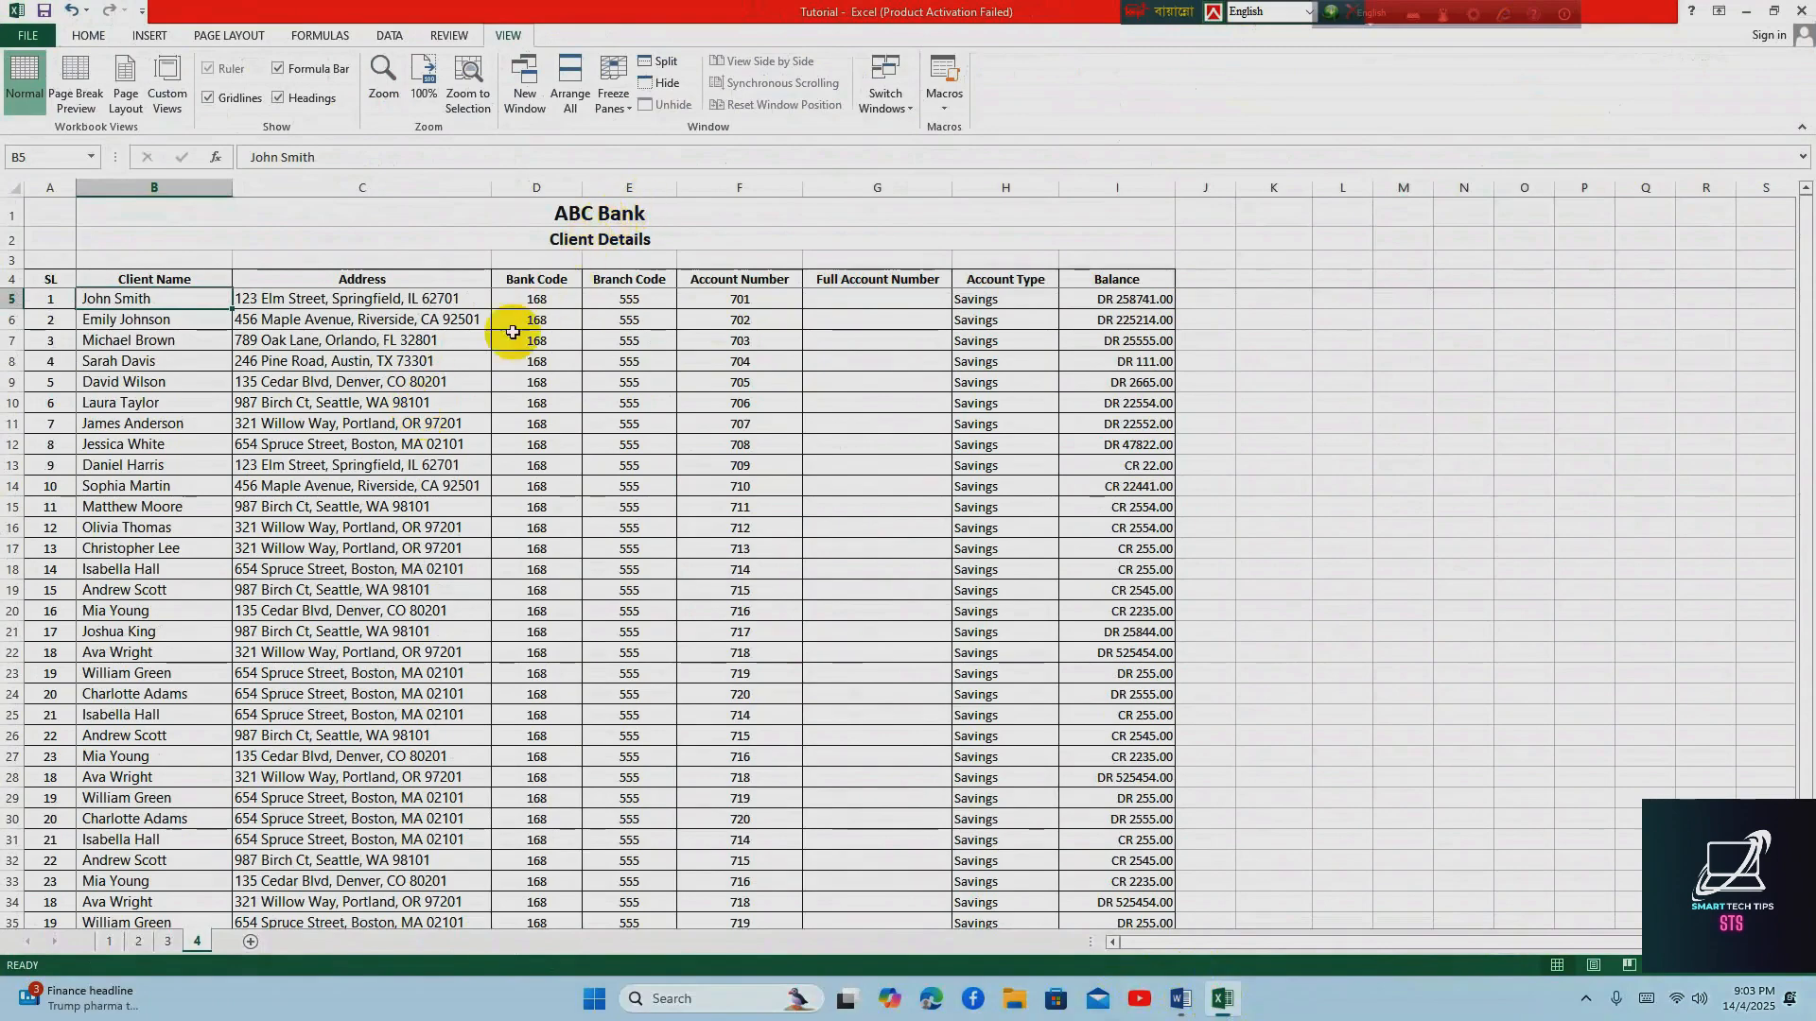
pyautogui.scroll(-4, 492, 369)
pyautogui.scroll(4, 484, 378)
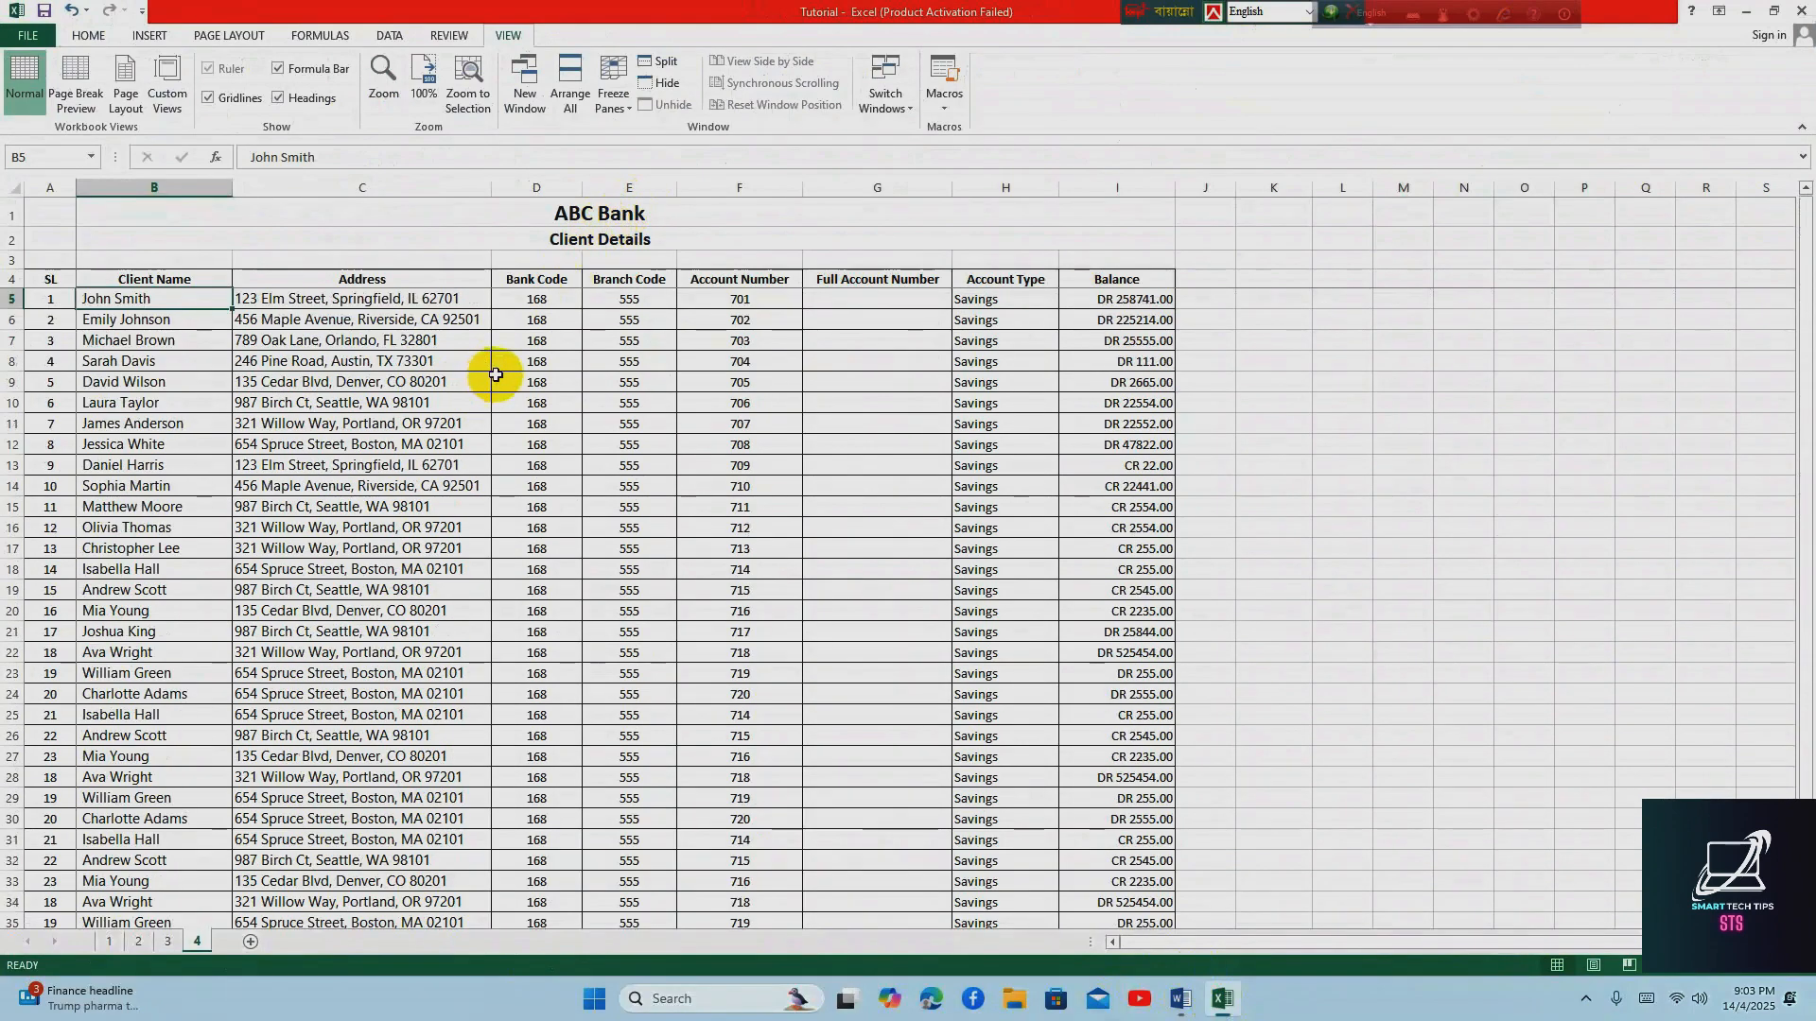
pyautogui.click(612, 83)
pyautogui.click(660, 143)
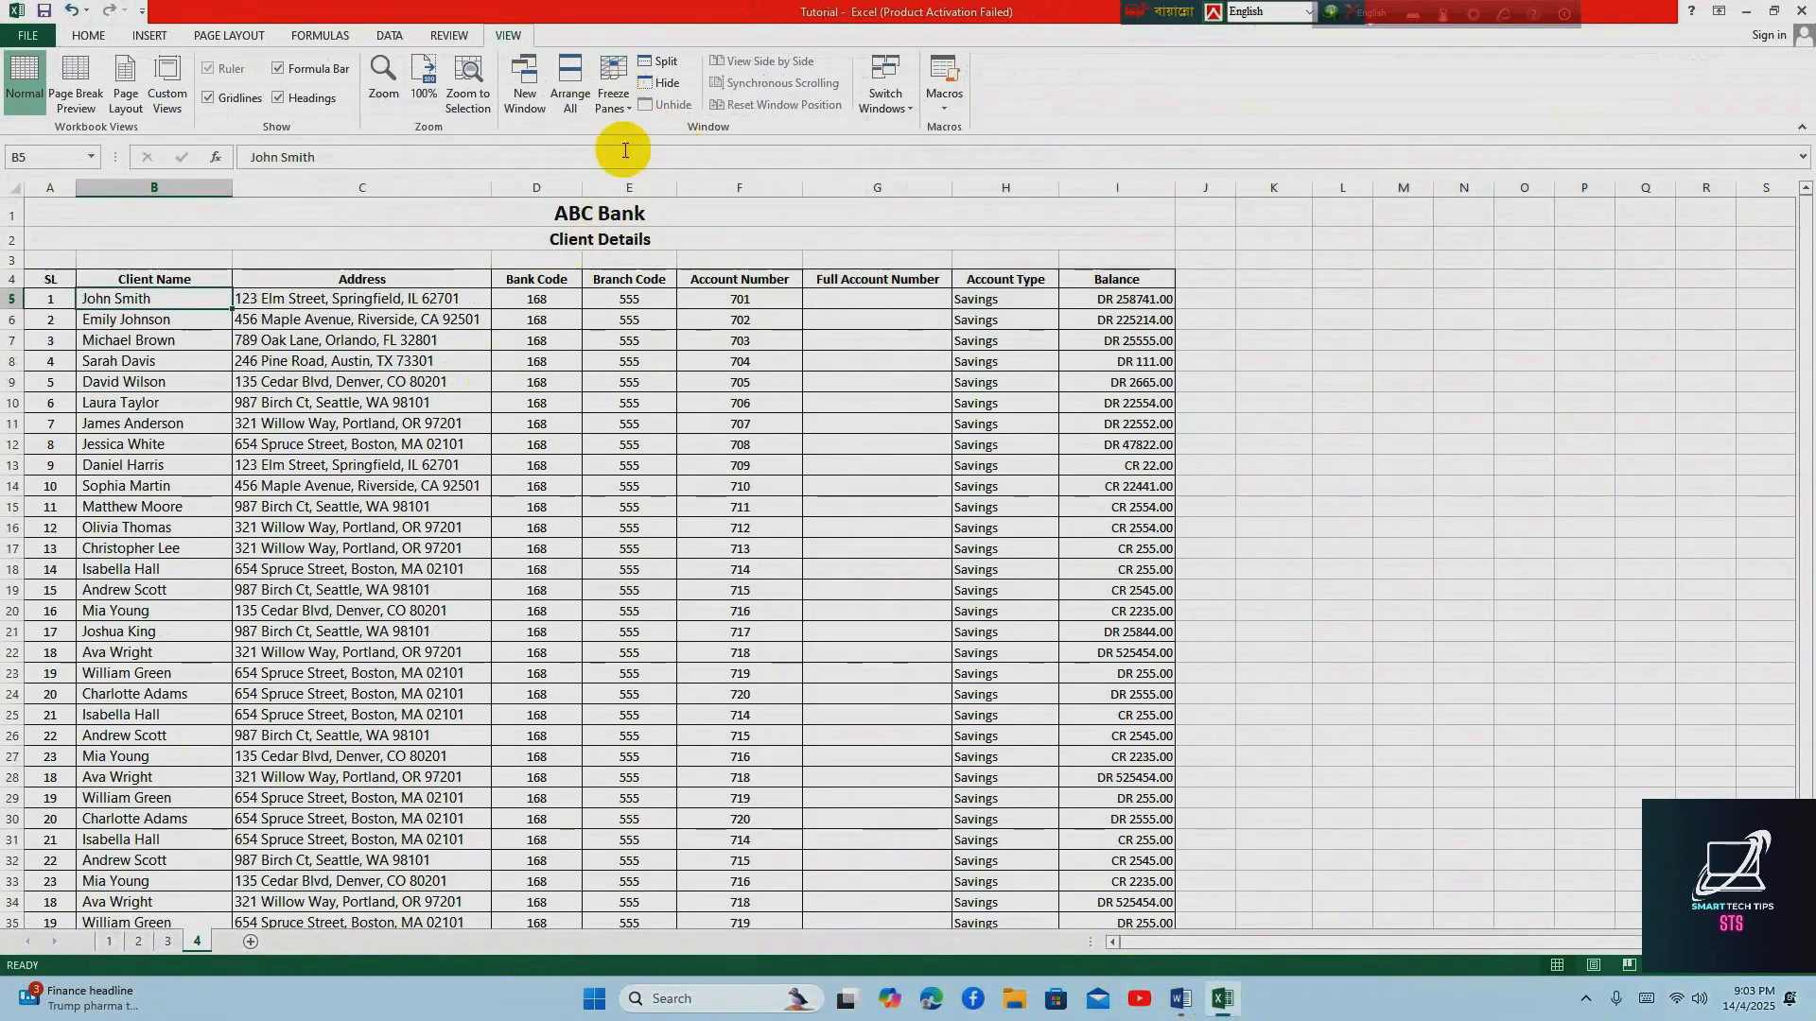
pyautogui.click(88, 35)
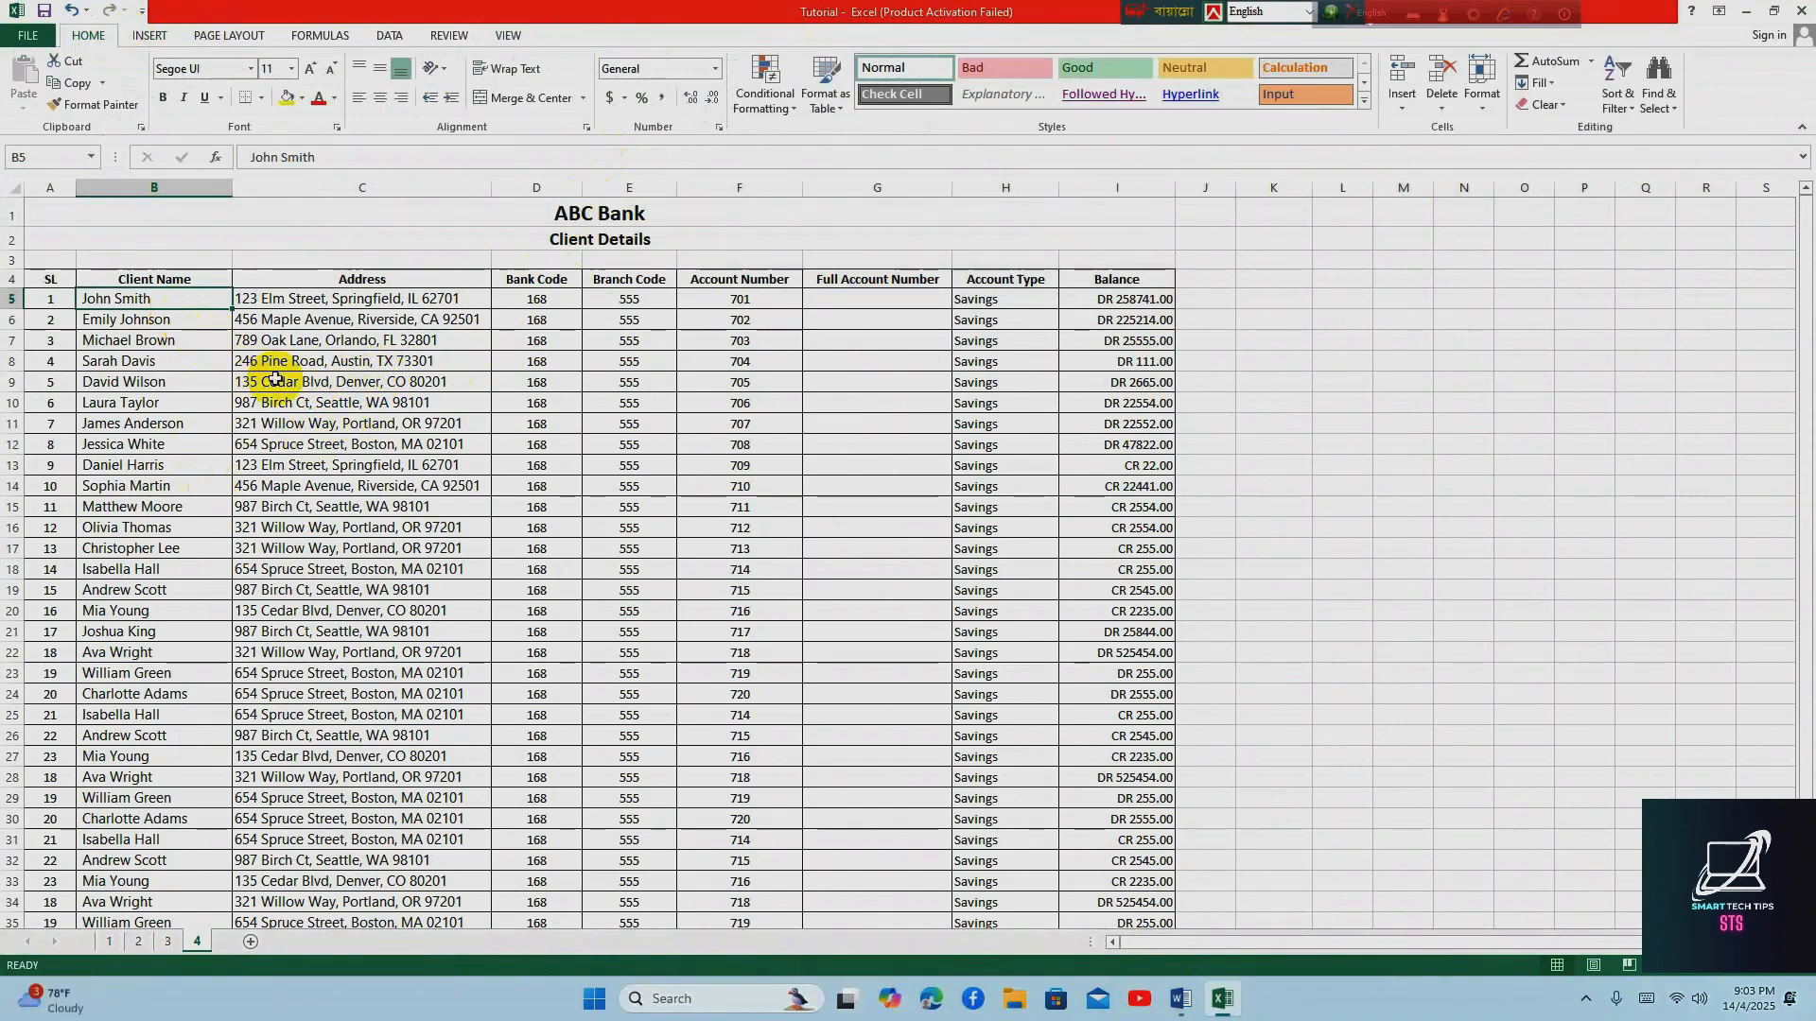
# Go through the row 4 column headers of the client table, from Client Name to Balance
pyautogui.click(142, 319)
pyautogui.click(136, 280)
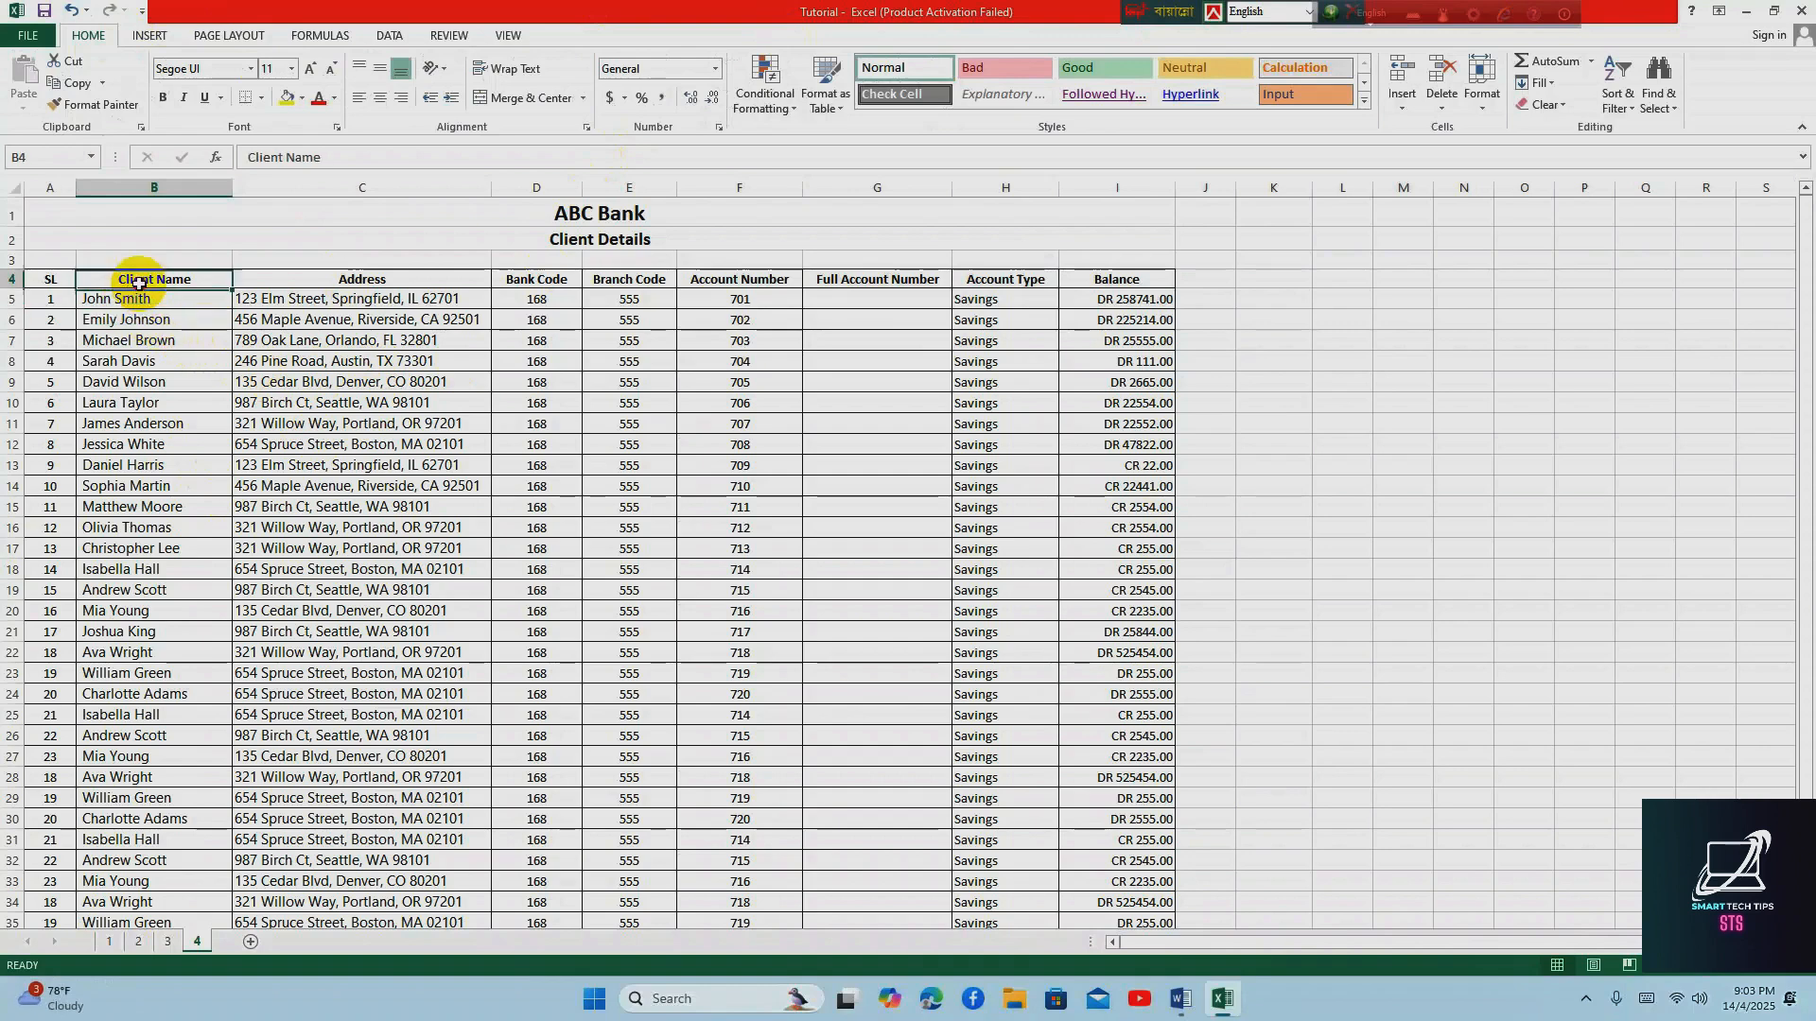
pyautogui.click(362, 279)
pyautogui.click(537, 279)
pyautogui.click(623, 280)
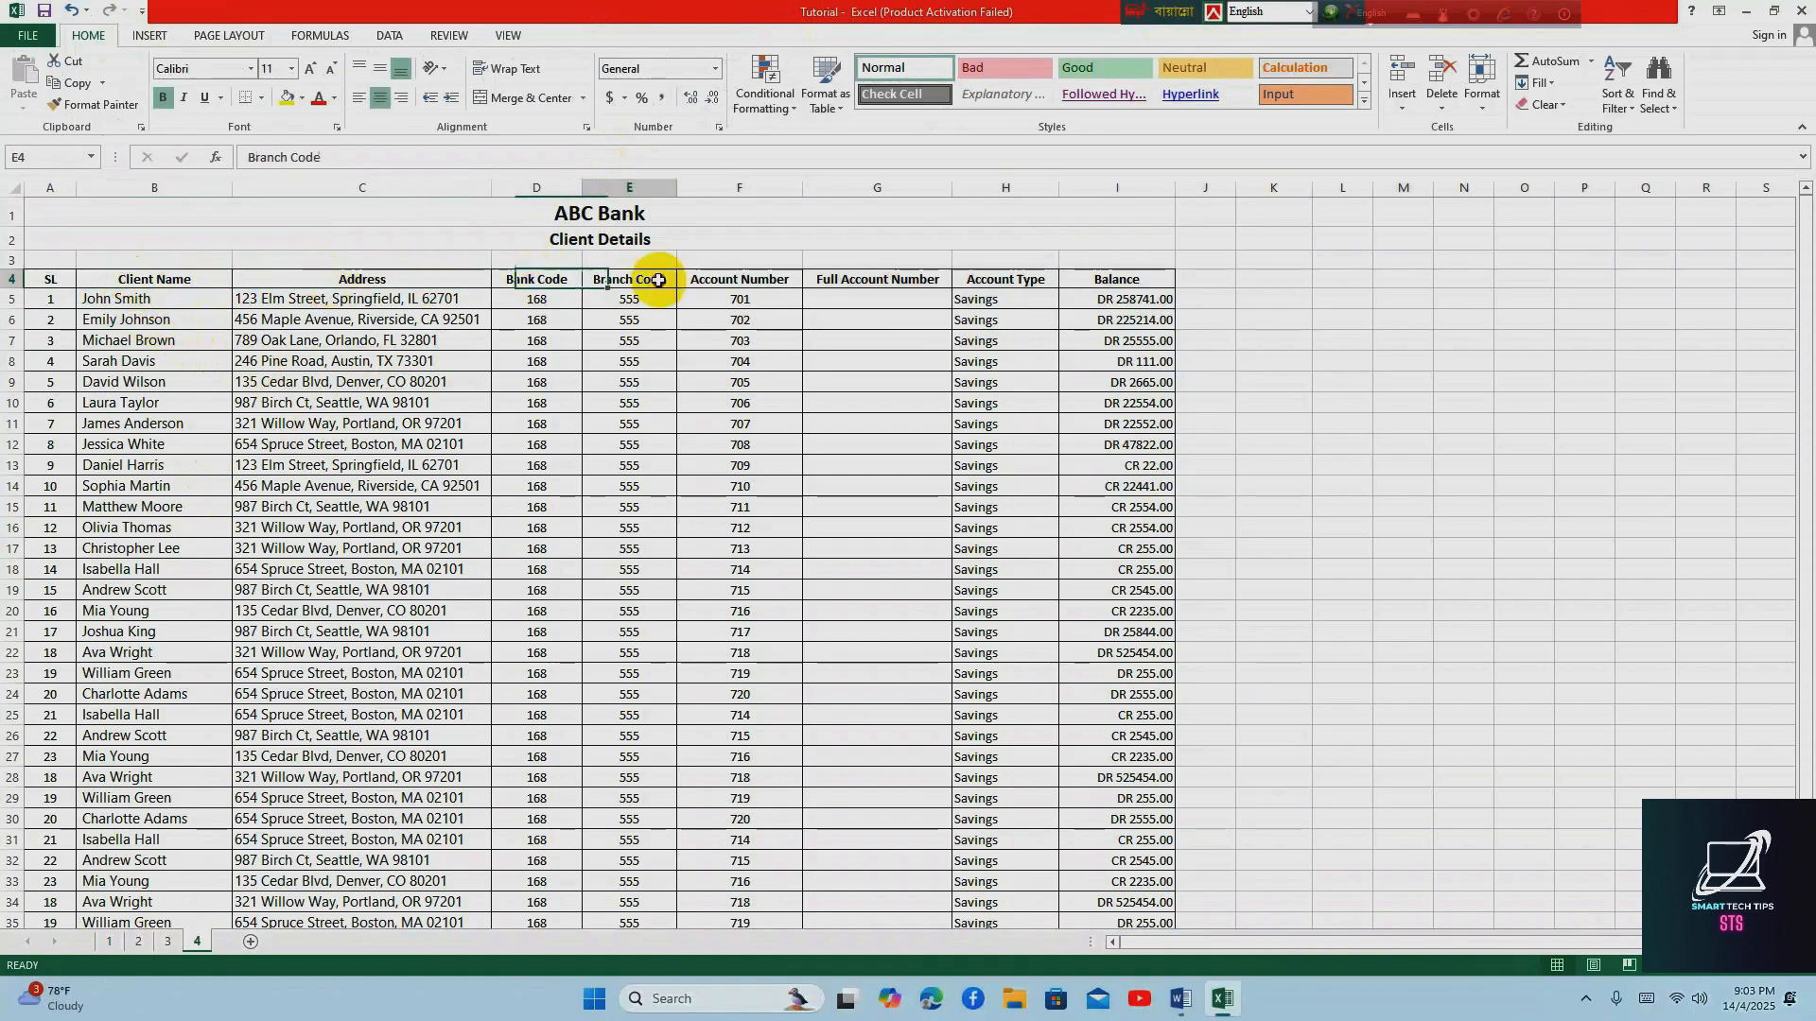
pyautogui.click(1117, 277)
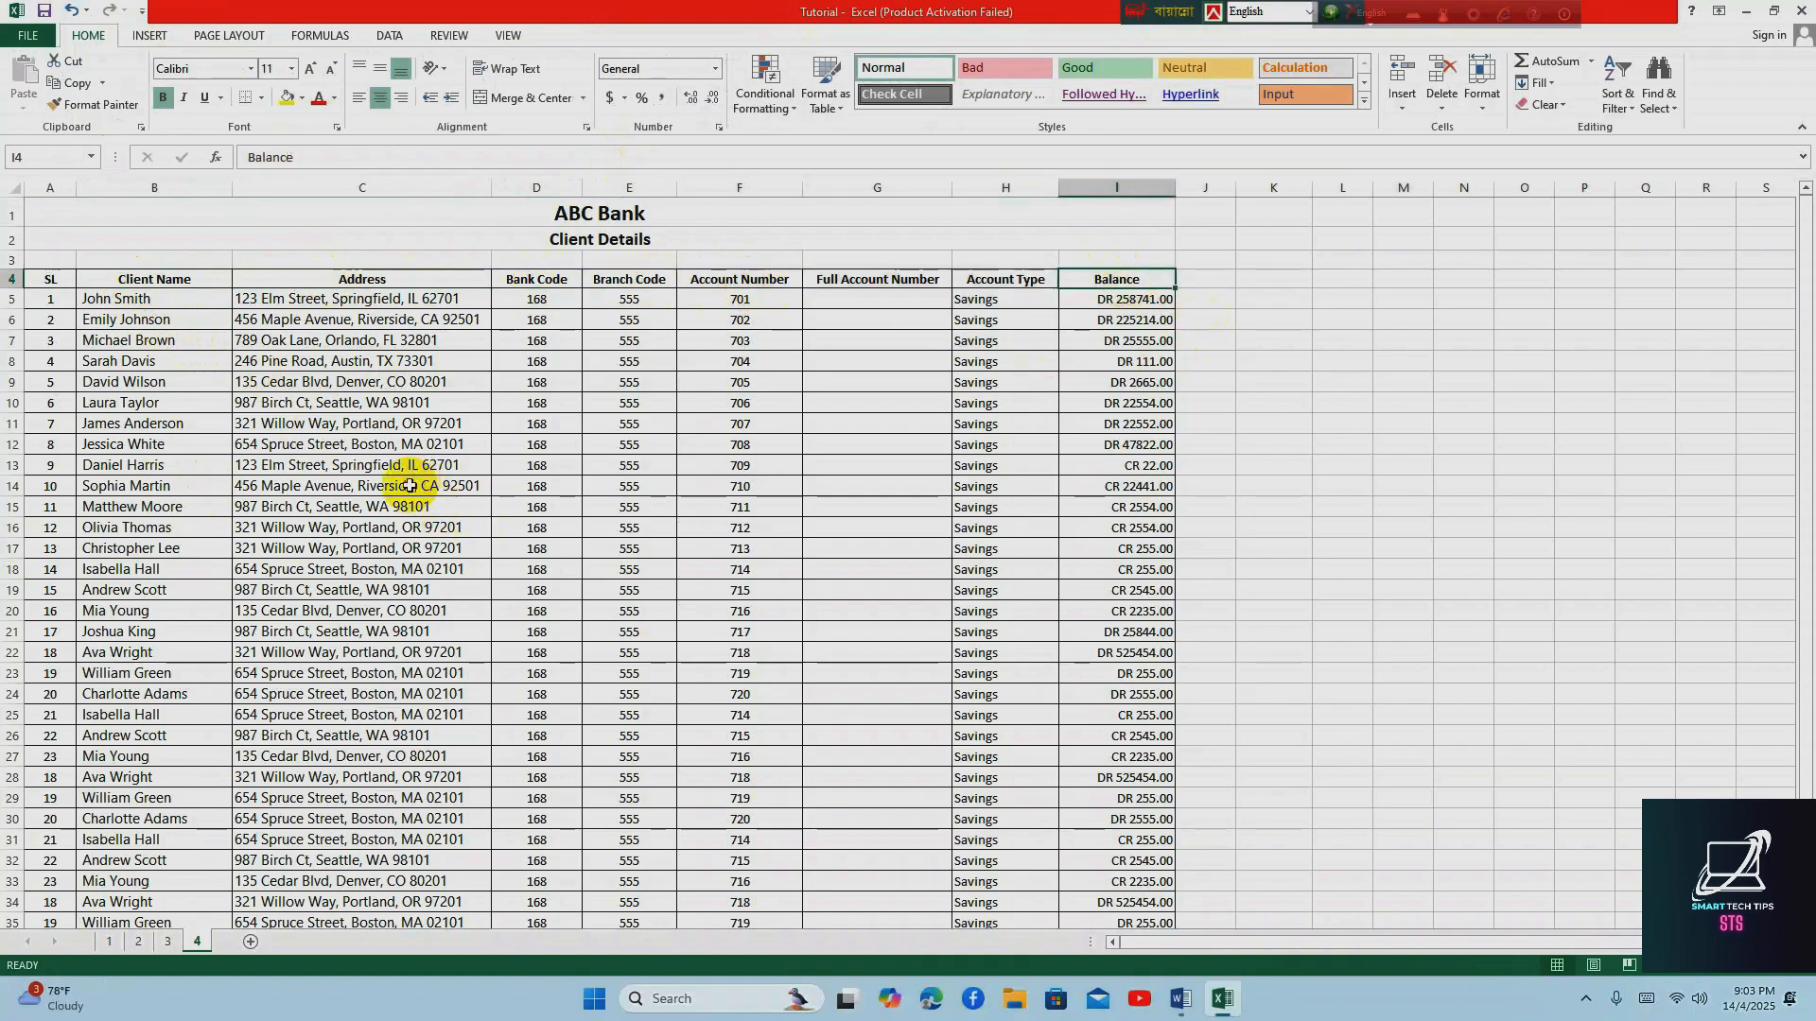
# Examine the client list down to the empty rows below it, checking whether the column headers stay in view
pyautogui.scroll(-3, 407, 513)
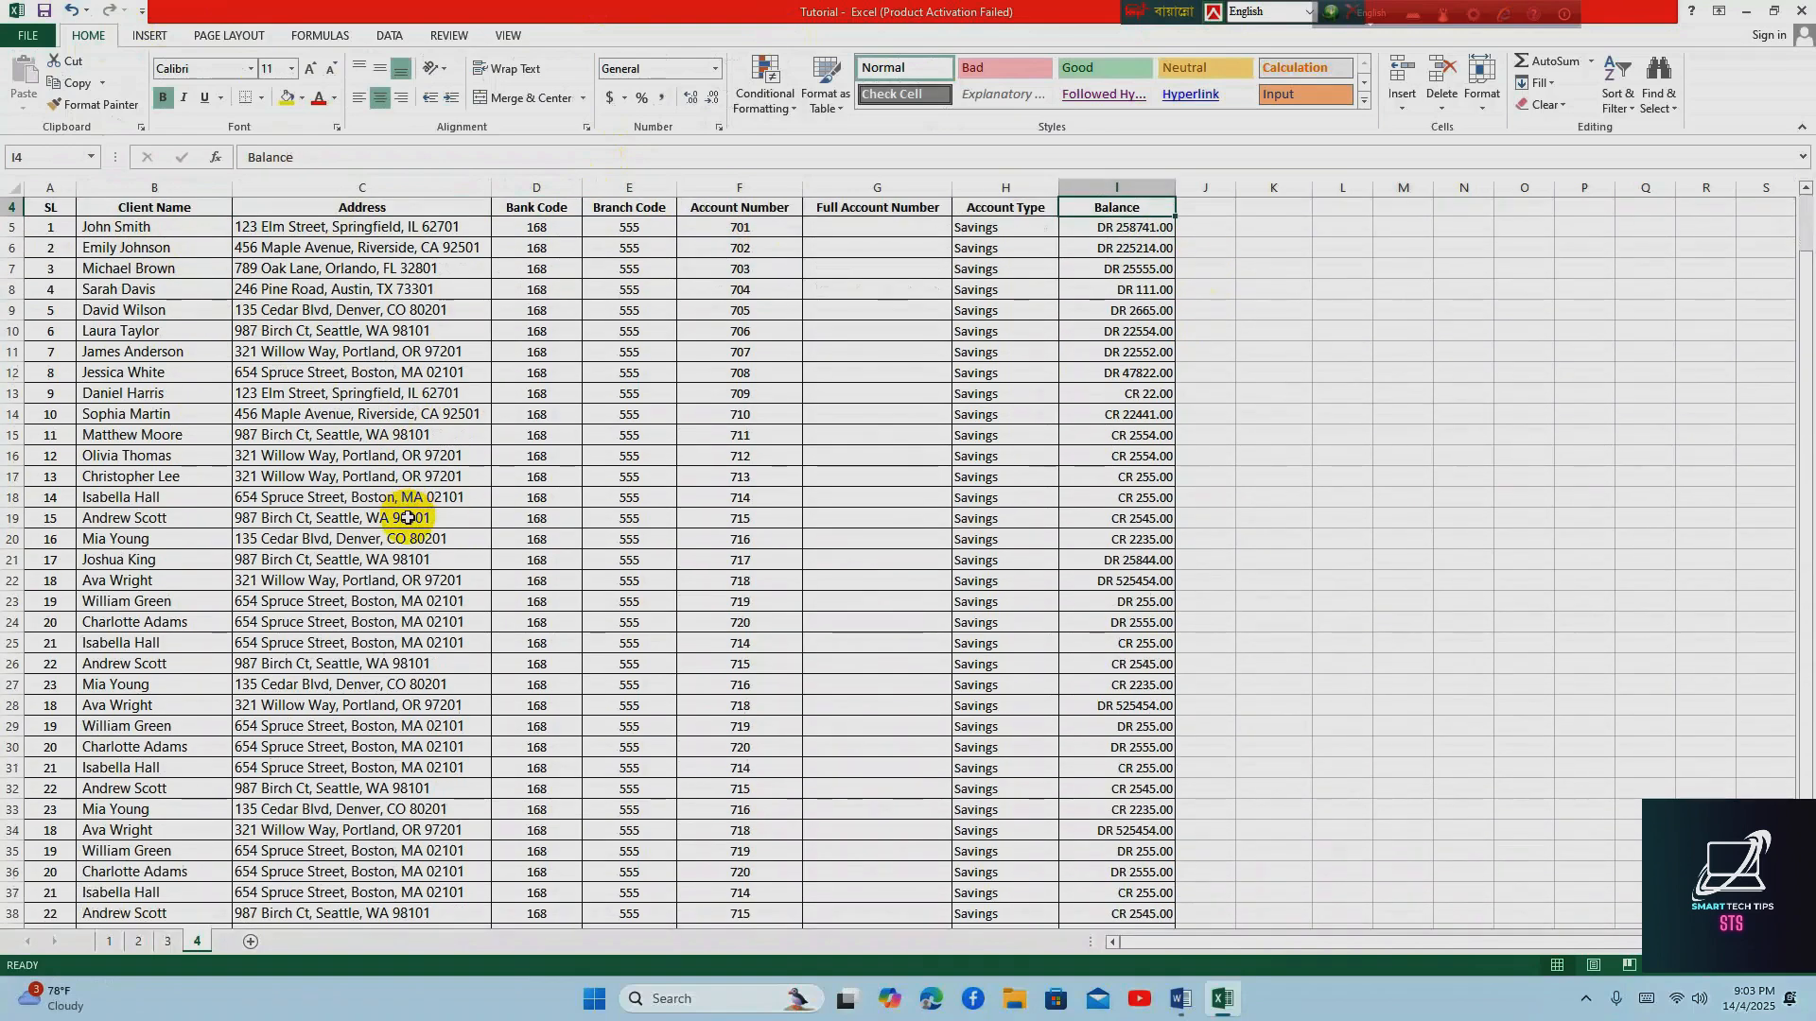
pyautogui.scroll(-1, 406, 517)
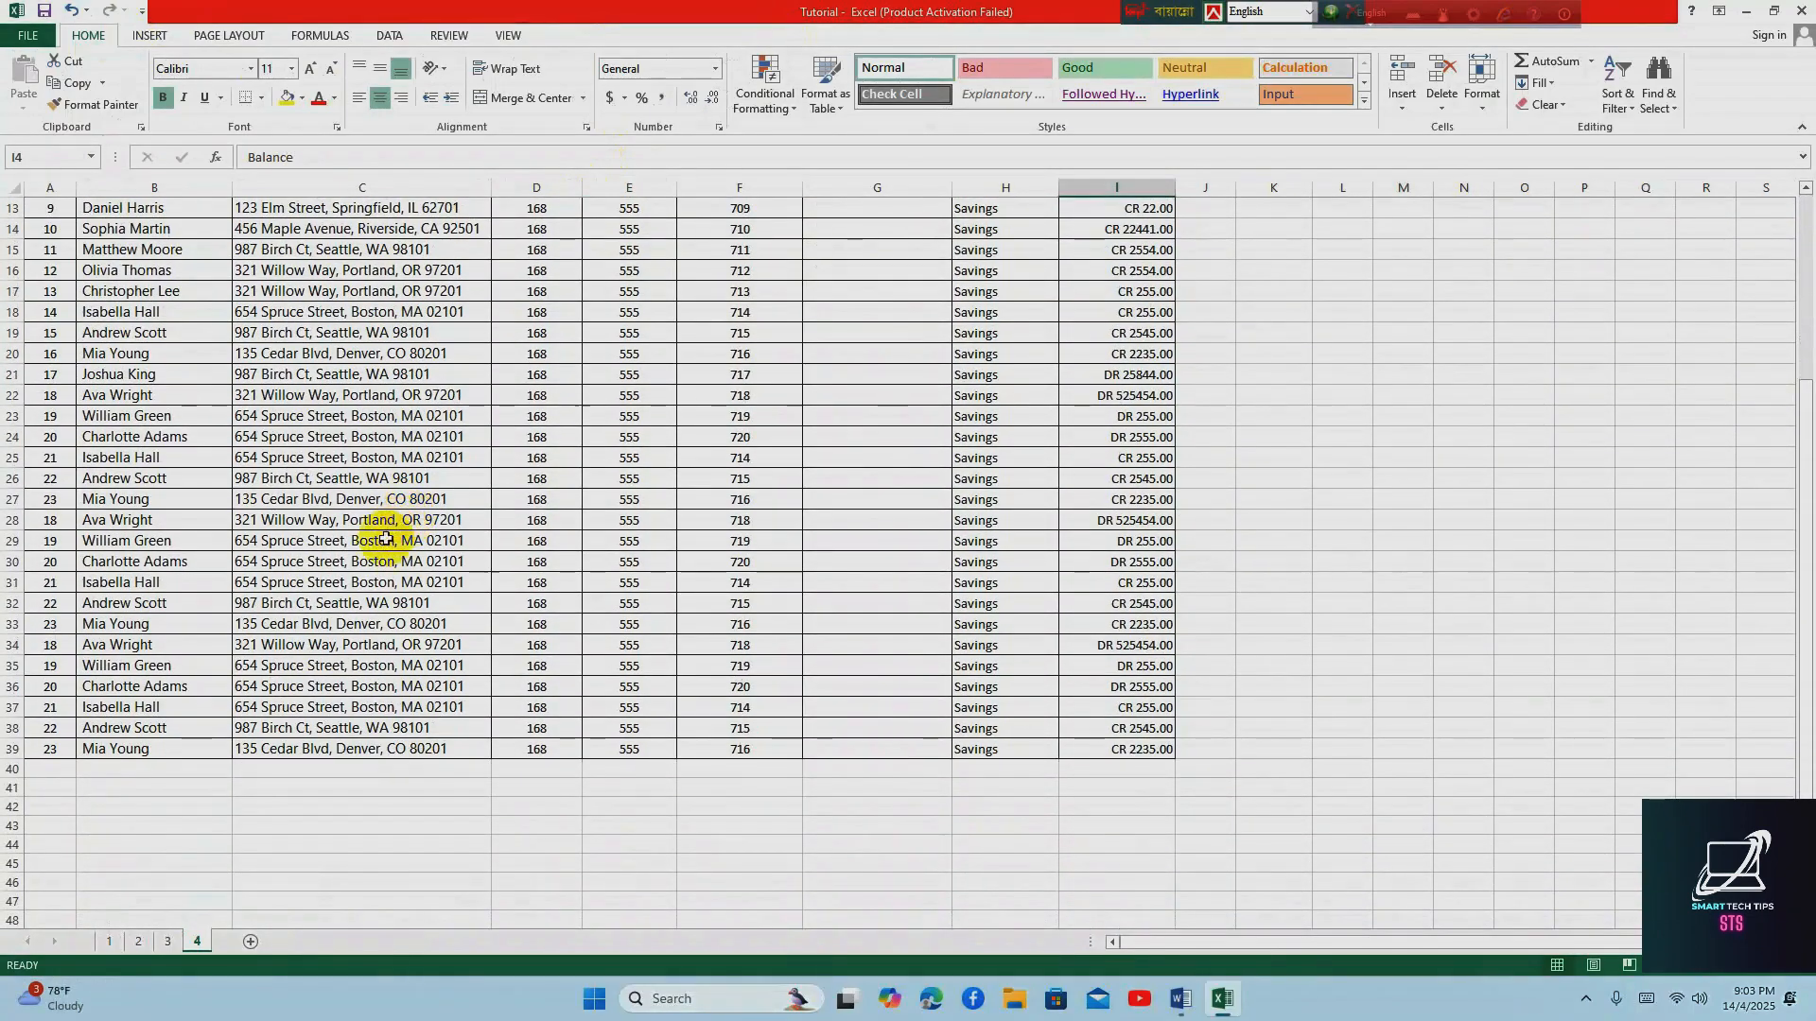
pyautogui.click(55, 773)
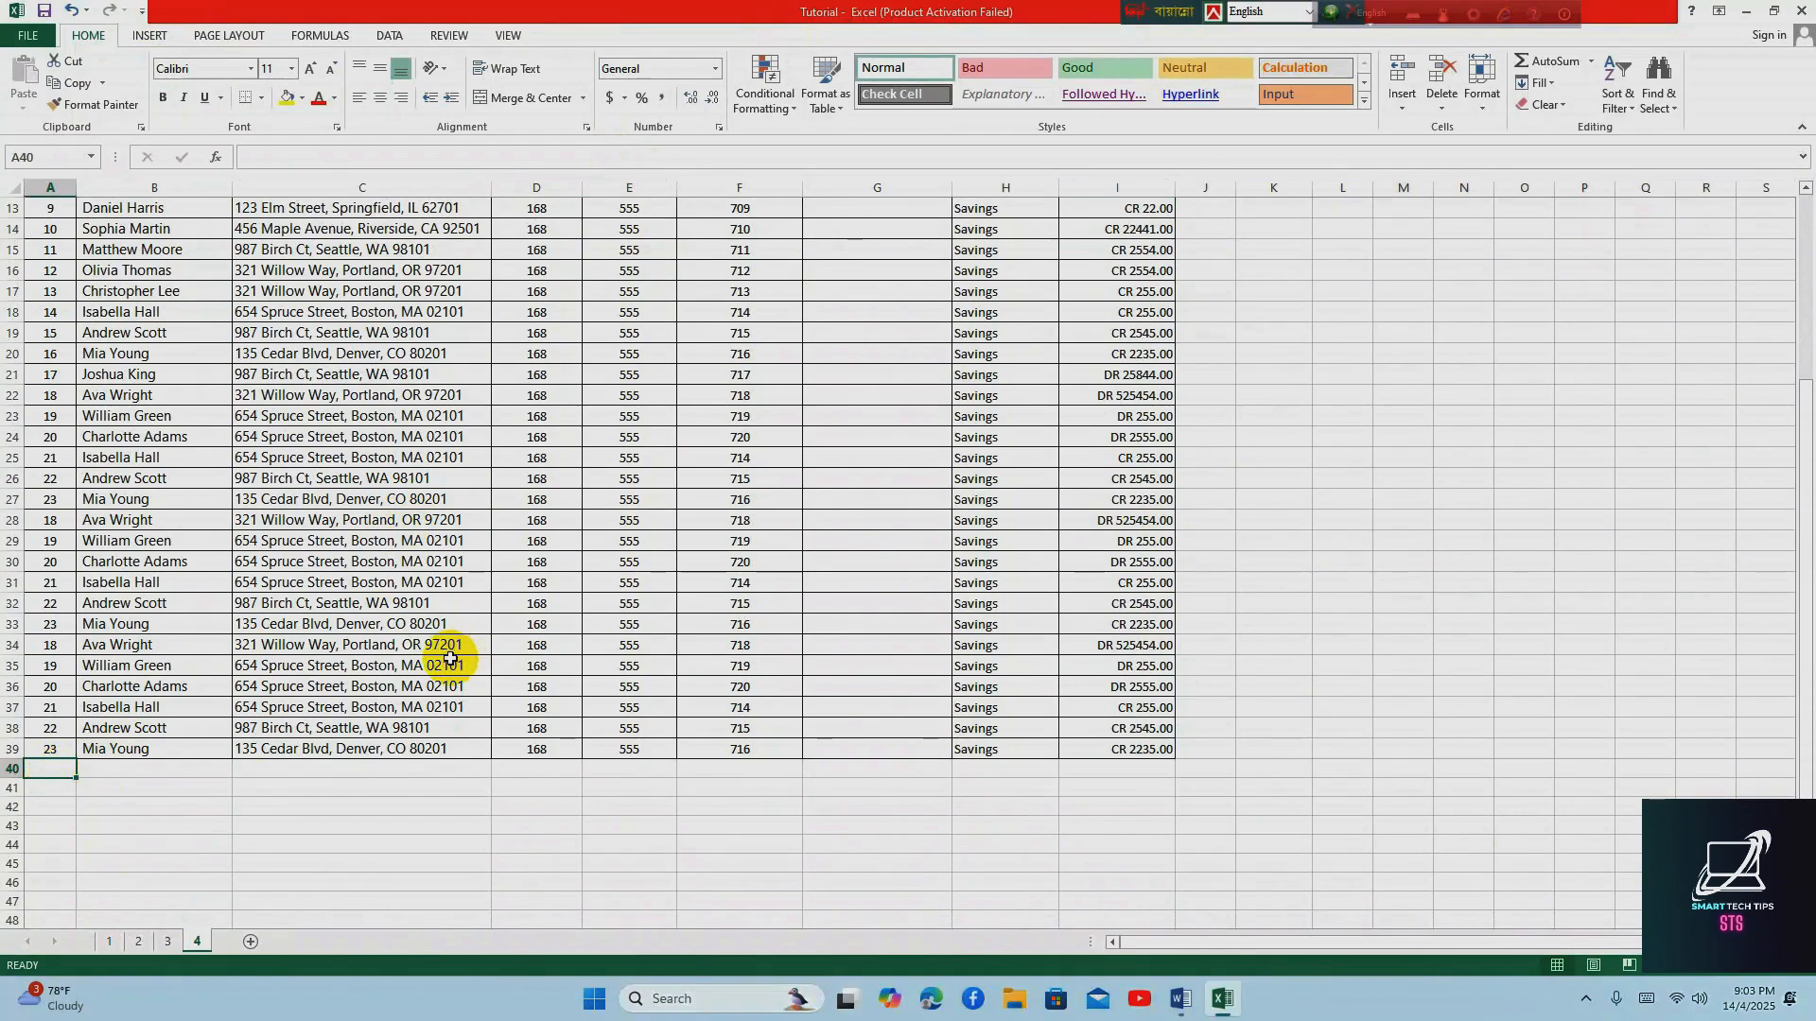
pyautogui.scroll(4, 455, 659)
pyautogui.scroll(-4, 454, 659)
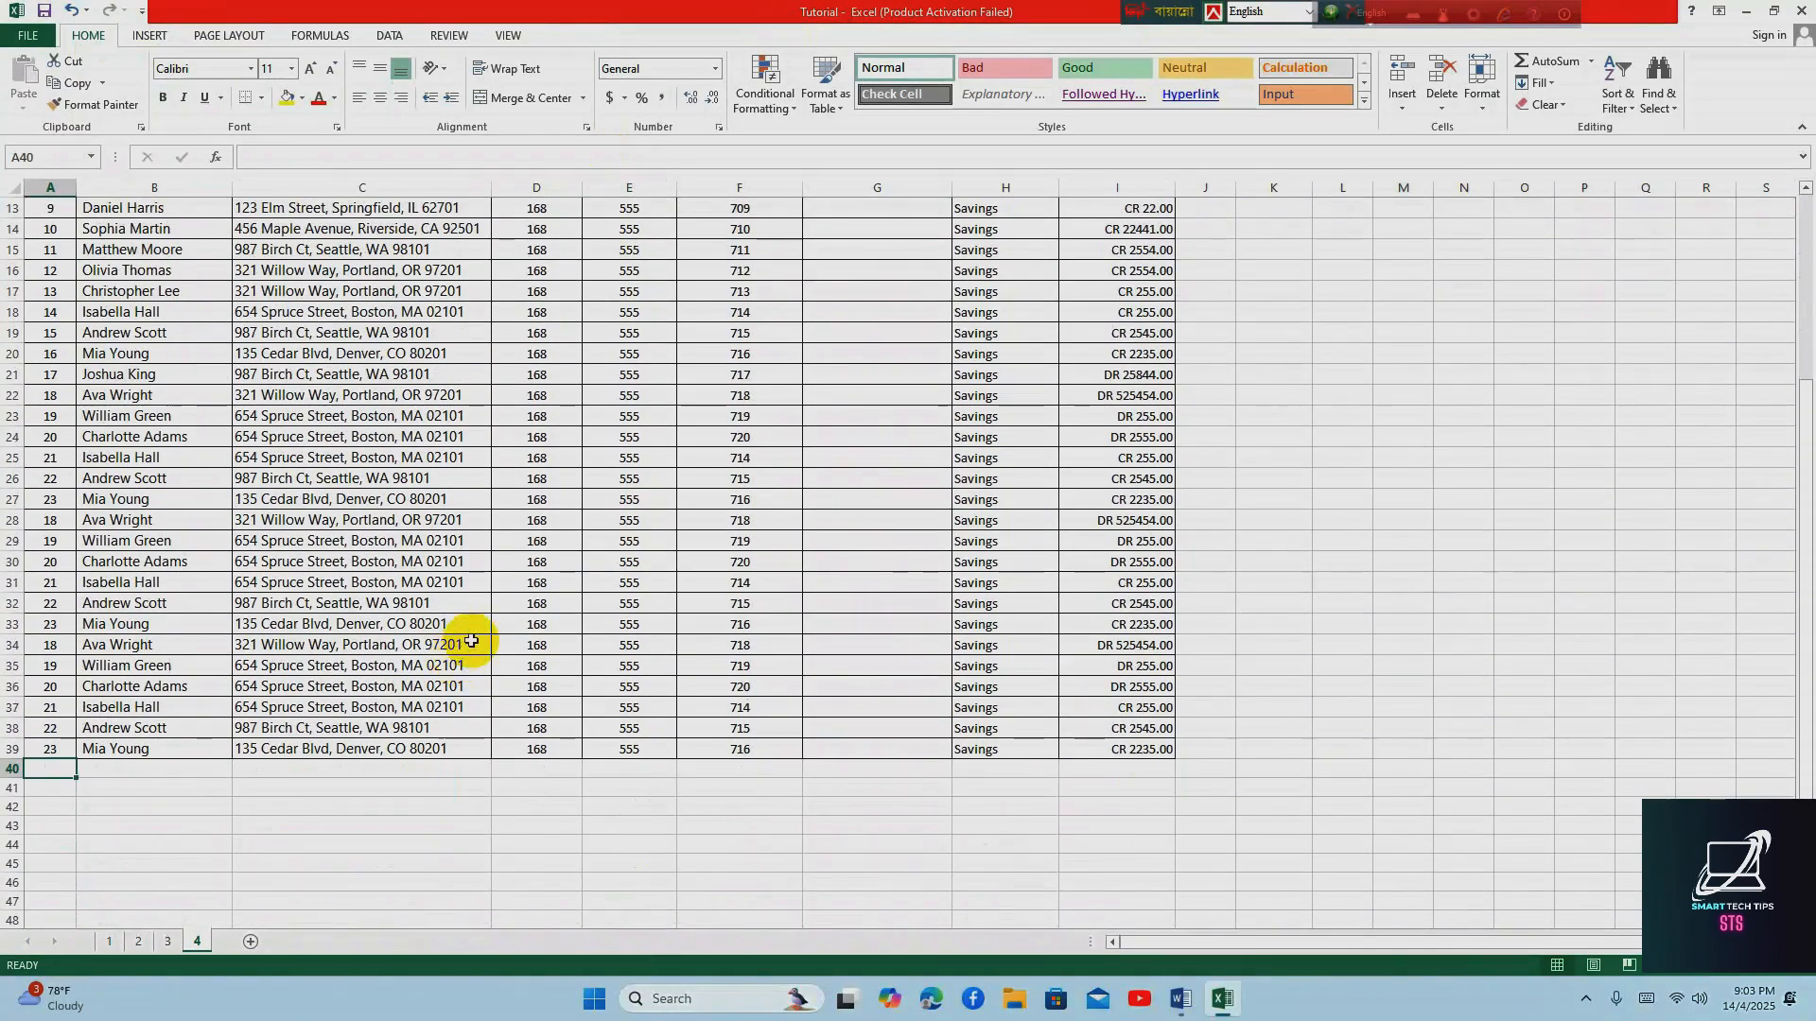
pyautogui.press('Down')
pyautogui.press('Down')
pyautogui.press('Down')
pyautogui.press('Down')
pyautogui.press('Down')
pyautogui.press('Down')
pyautogui.press('Down')
pyautogui.press('Down')
pyautogui.press('Down')
pyautogui.press('Down')
pyautogui.press('Down')
pyautogui.press('Down')
pyautogui.press('Down')
pyautogui.press('Down')
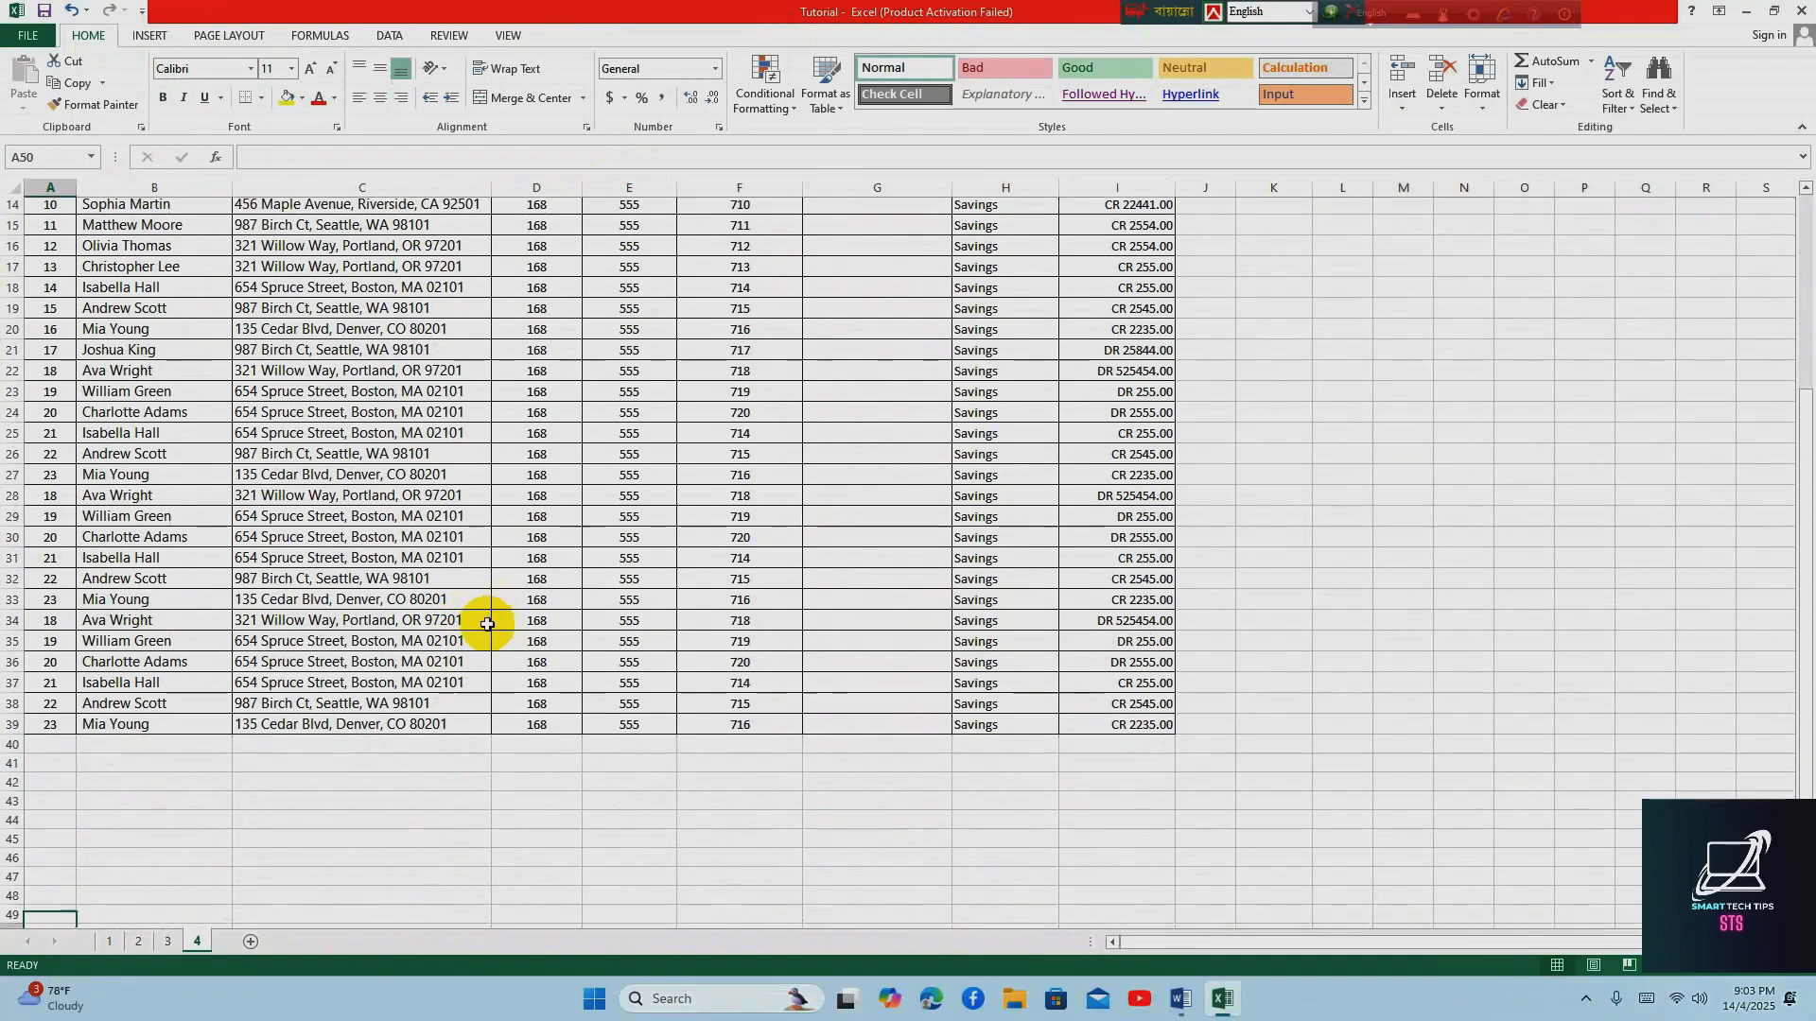
pyautogui.press('Up')
pyautogui.press('Up')
pyautogui.press('Up')
pyautogui.press('Up')
pyautogui.press('Up')
pyautogui.press('Up')
pyautogui.press('Up')
pyautogui.press('Up')
pyautogui.press('Up')
pyautogui.press('Up')
pyautogui.press('Up')
pyautogui.press('Up')
pyautogui.press('Up')
pyautogui.press('Up')
pyautogui.press('Up')
pyautogui.press('Up')
pyautogui.press('Up')
pyautogui.press('Up')
pyautogui.press('Up')
pyautogui.press('Up')
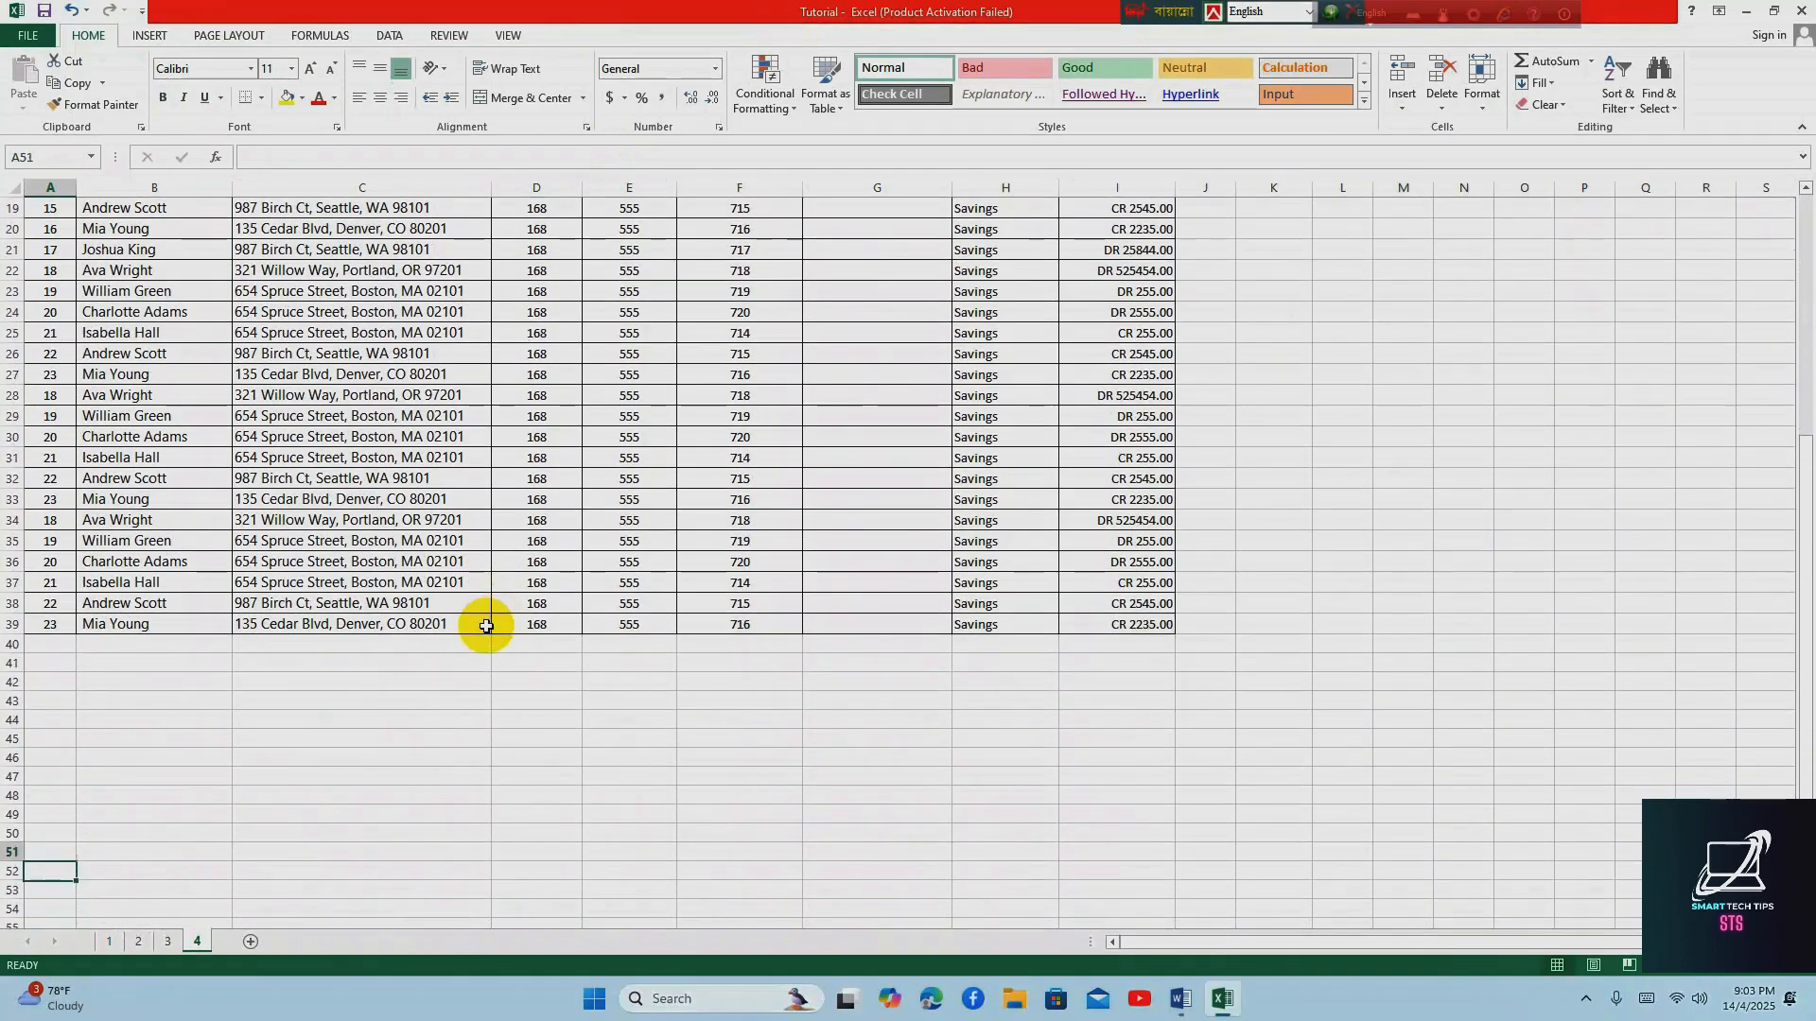
pyautogui.press('Up')
pyautogui.press('Up')
pyautogui.press('Up')
pyautogui.press('Up')
pyautogui.press('Up')
pyautogui.press('Up')
pyautogui.press('Up')
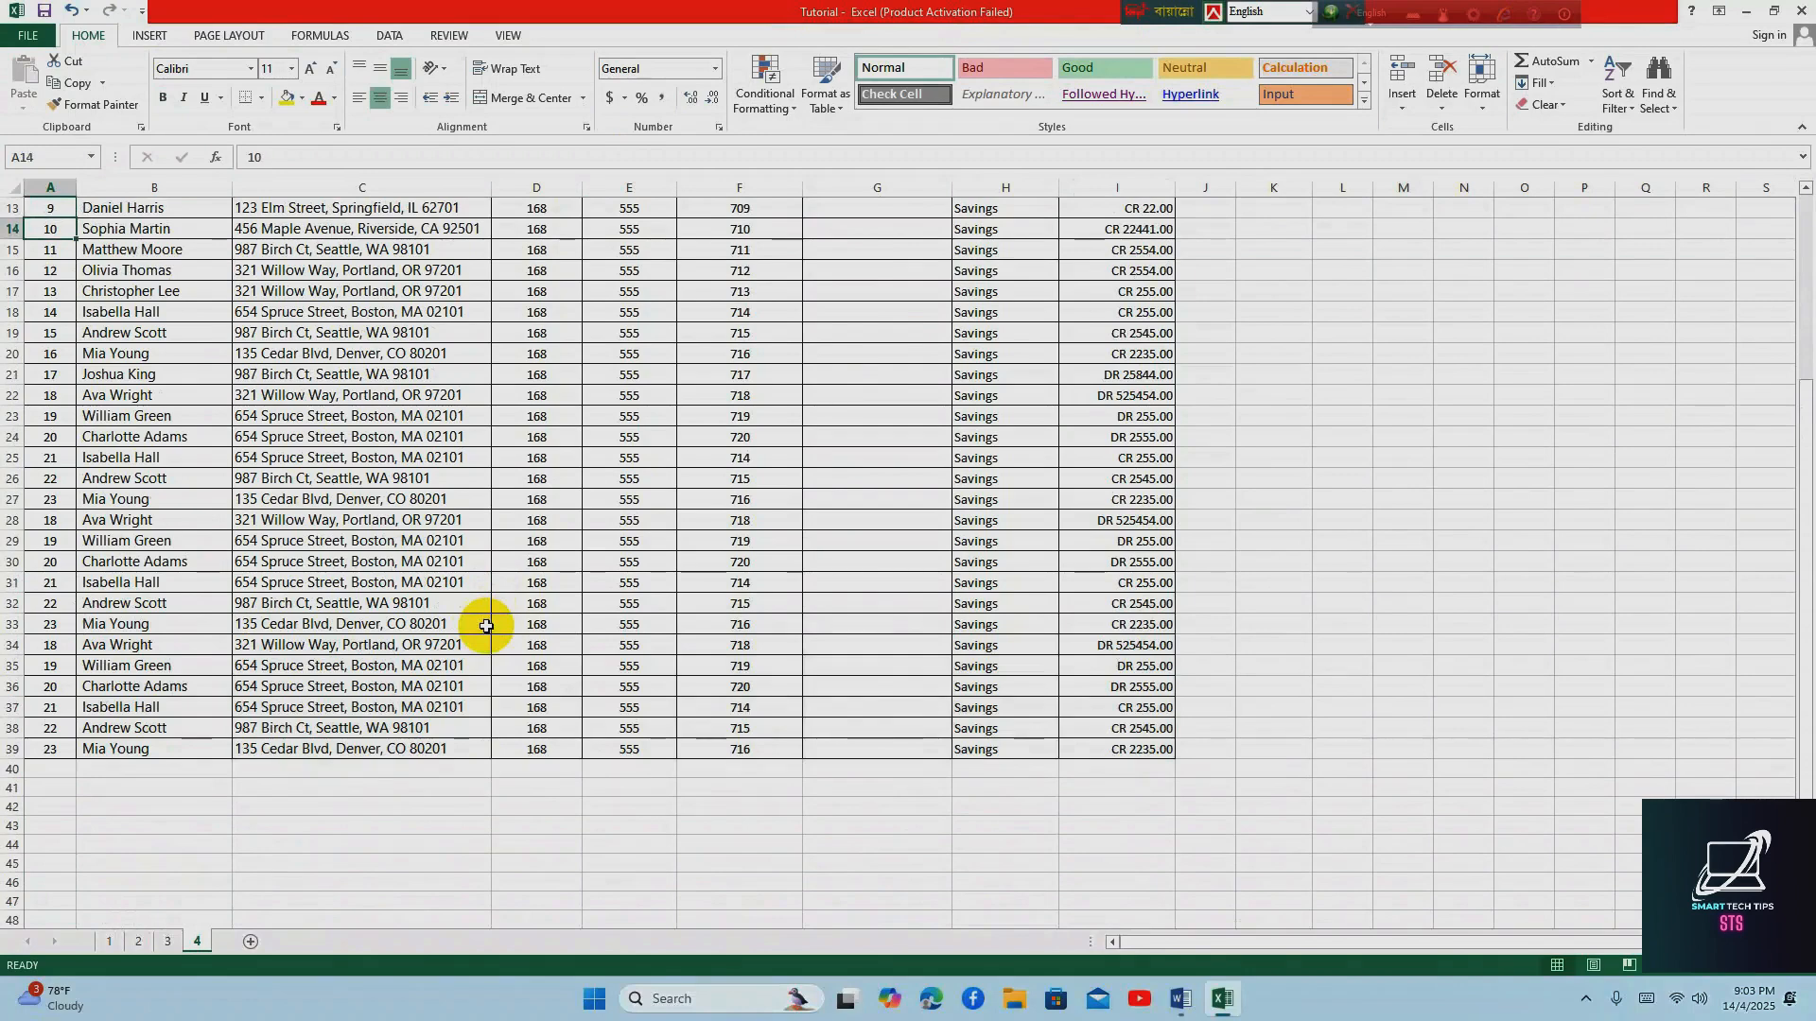
# Inspect the first empty row below the list and the Bank Code and Branch Code columns, comparing them with their headers
pyautogui.click(52, 769)
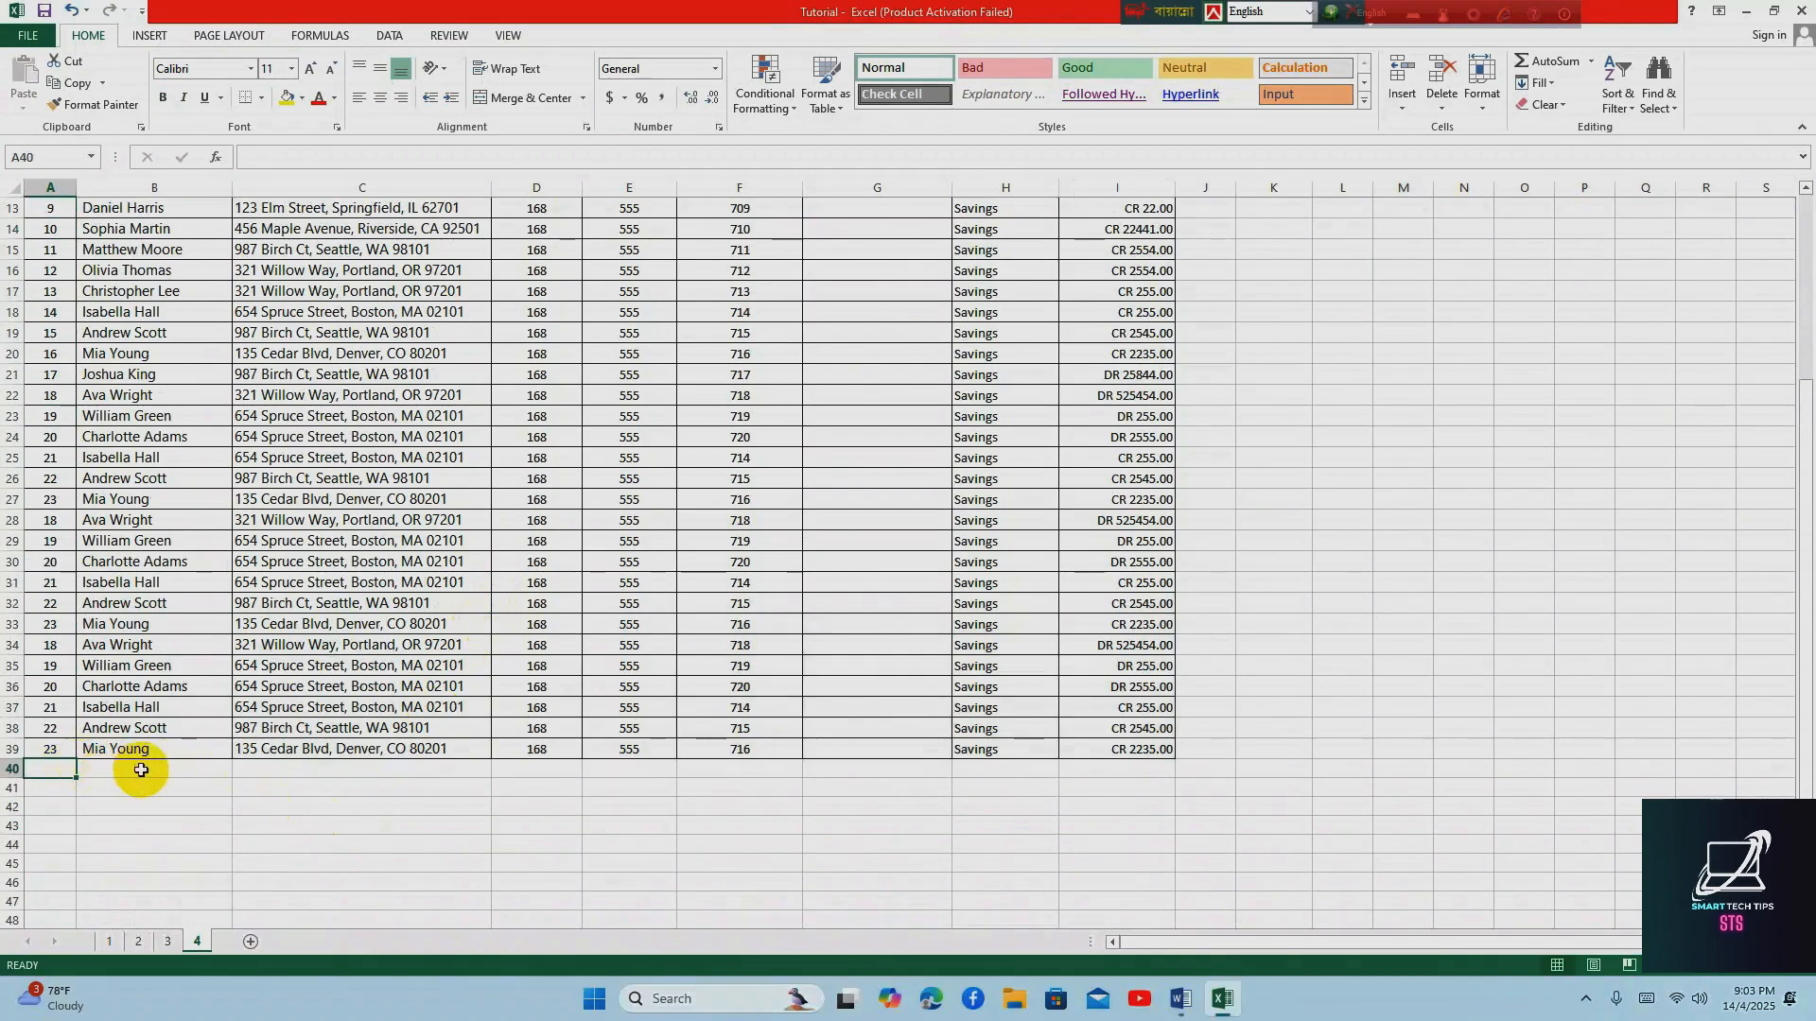
pyautogui.click(180, 769)
pyautogui.click(284, 768)
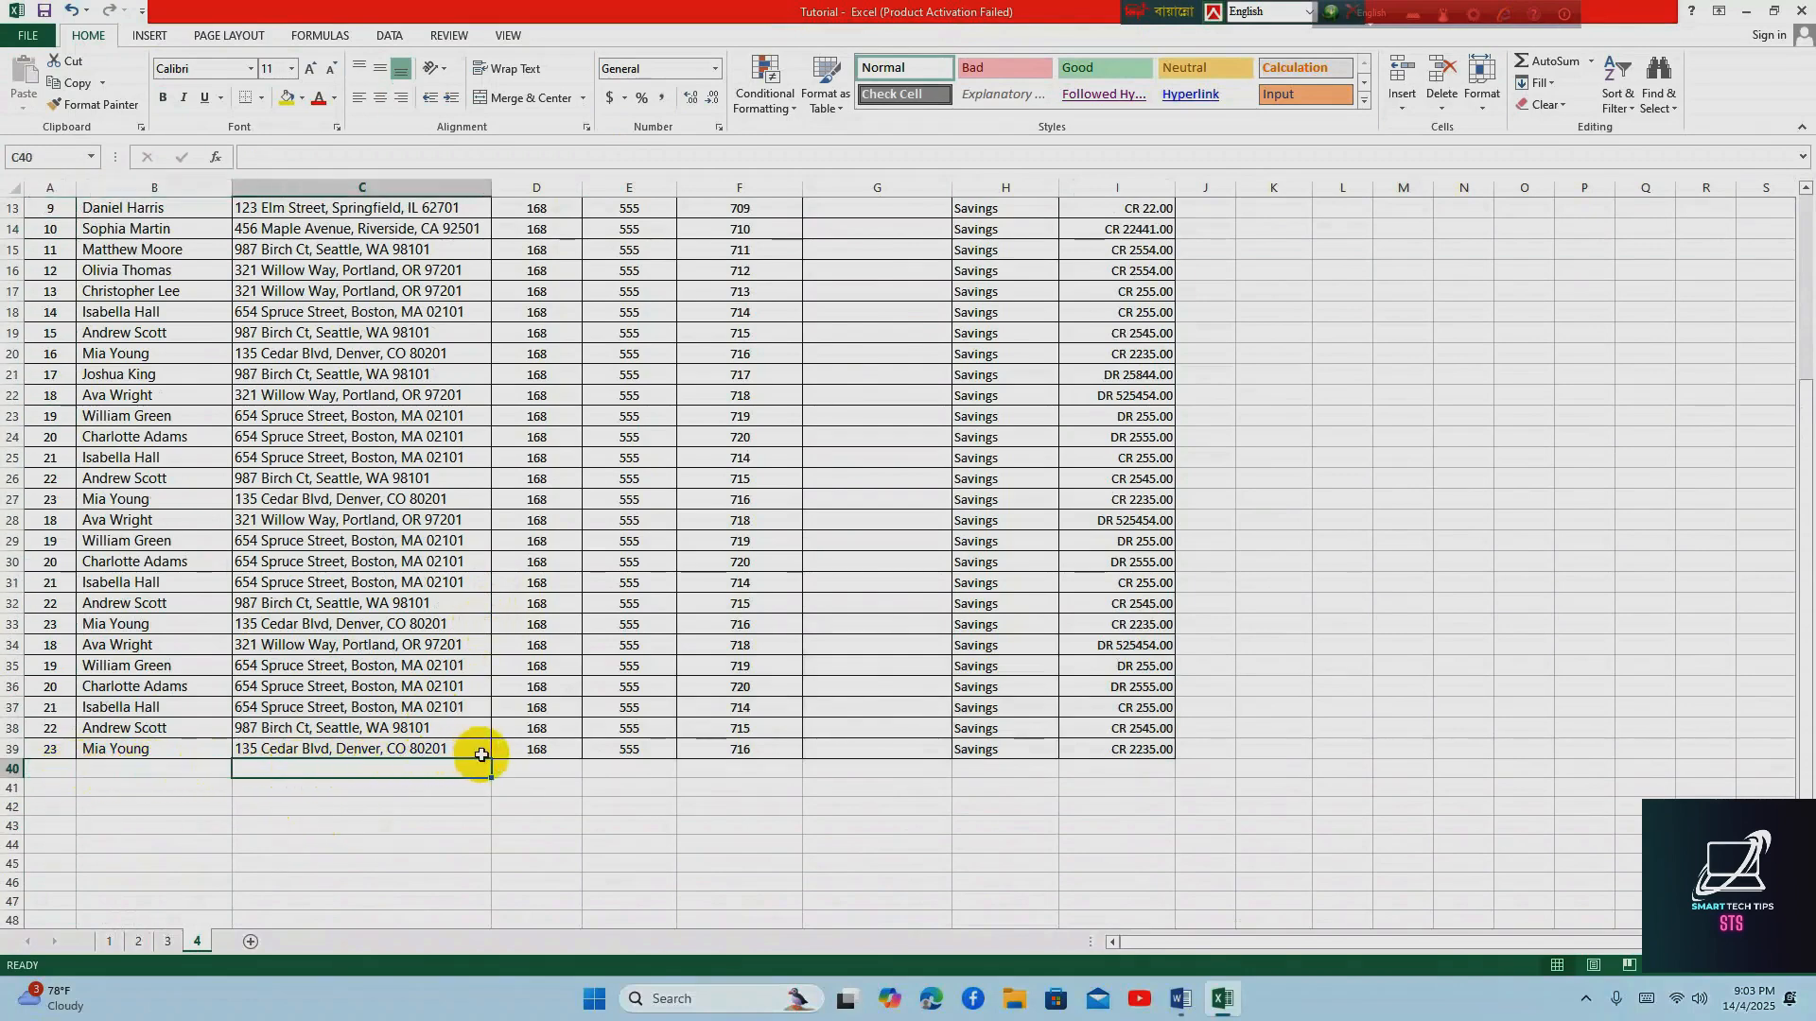
pyautogui.click(539, 188)
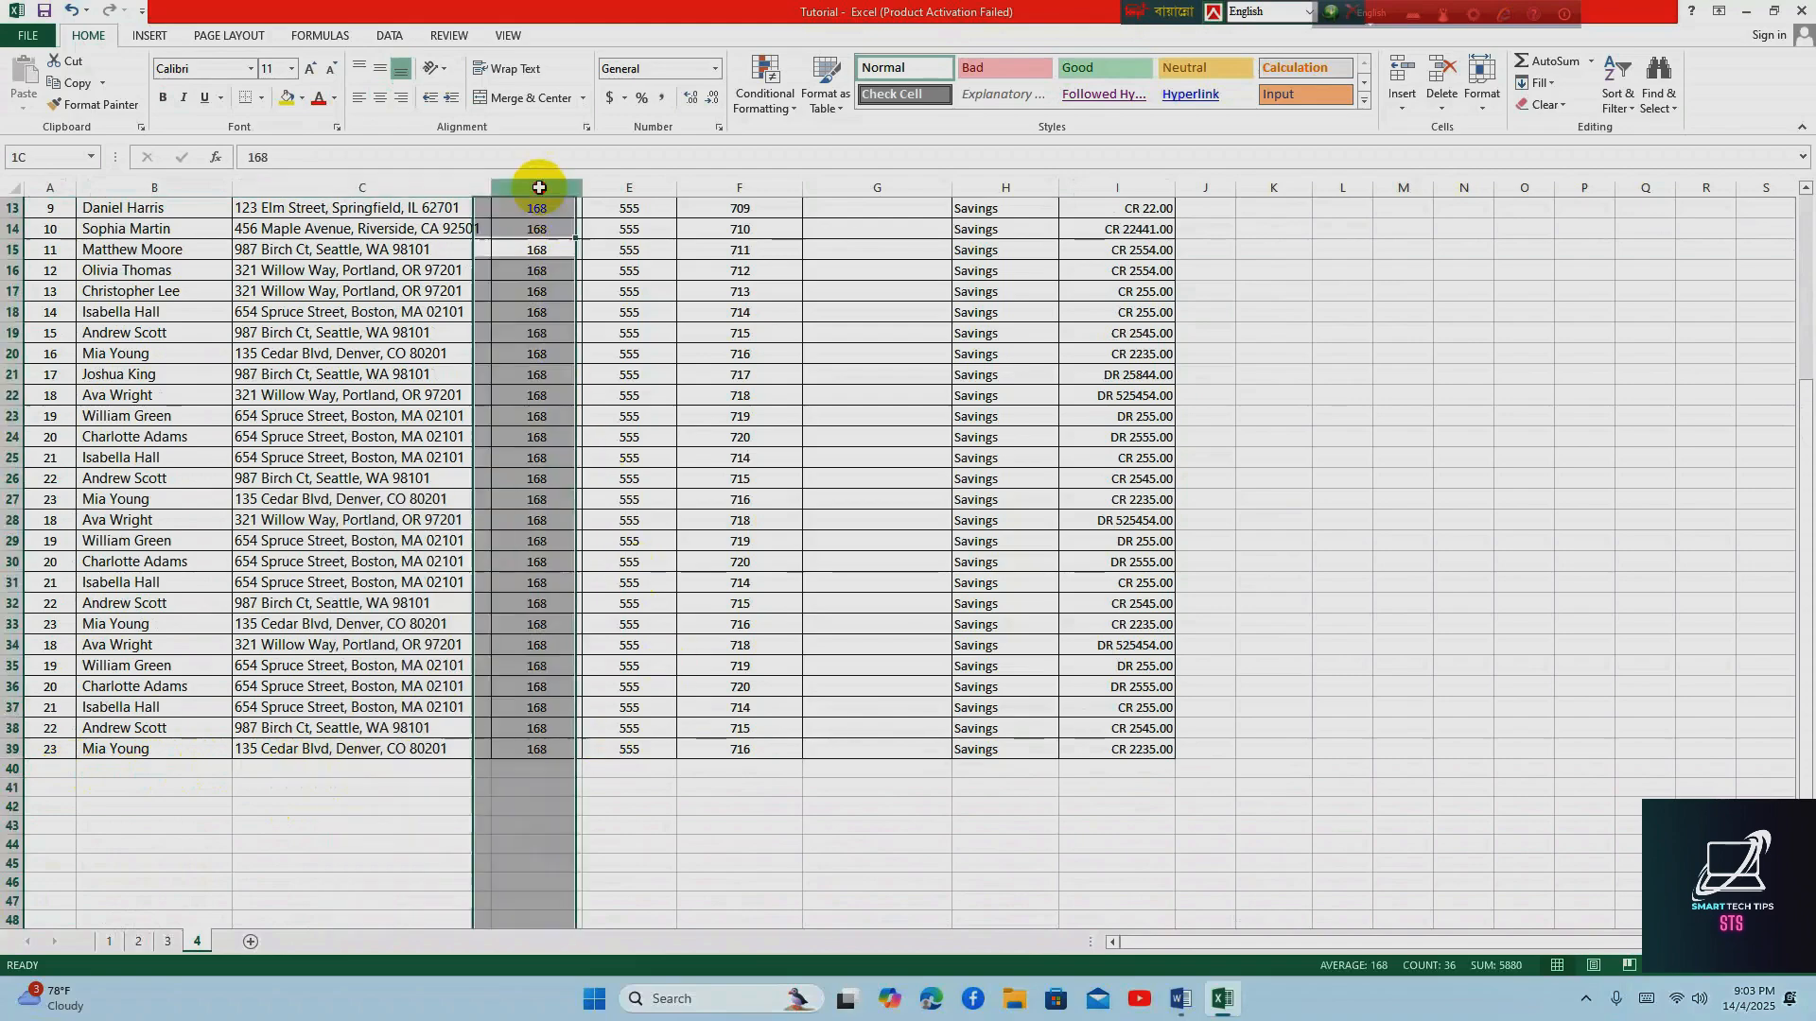
pyautogui.click(629, 188)
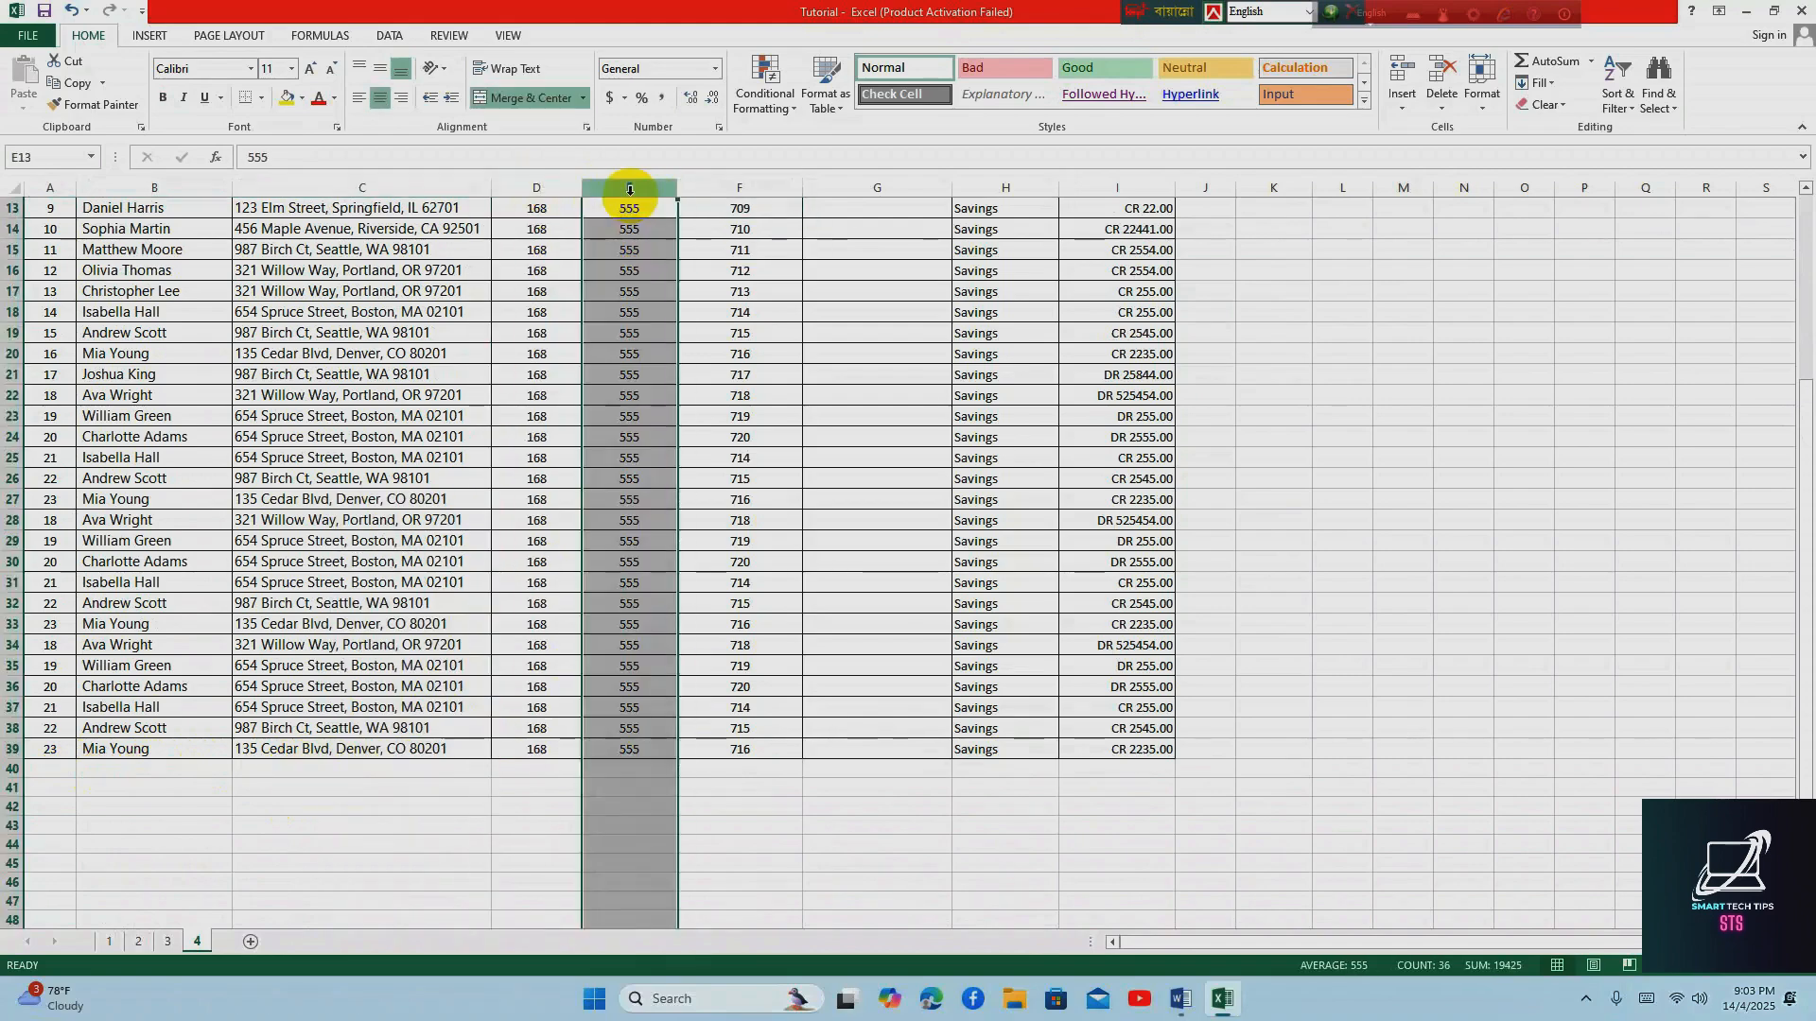
pyautogui.scroll(4, 626, 440)
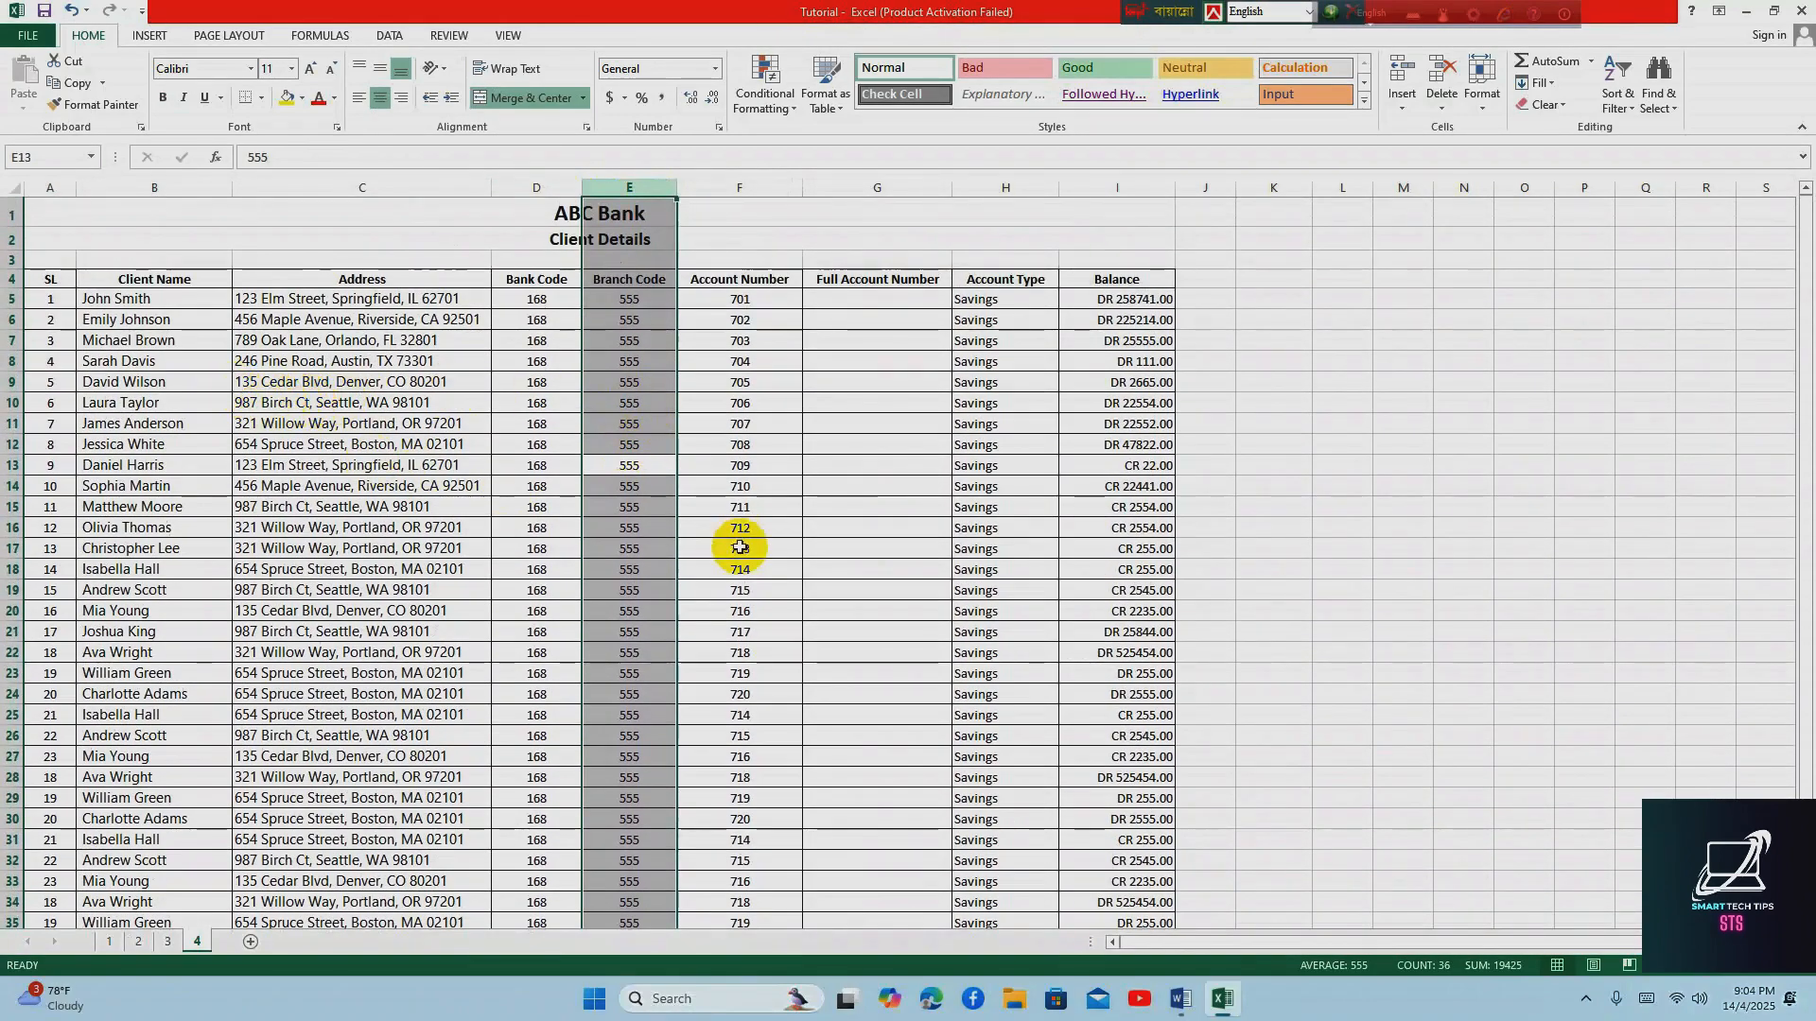
# Freeze the panes at cell B5 so that rows 1 to 4 and column A are locked
pyautogui.click(246, 493)
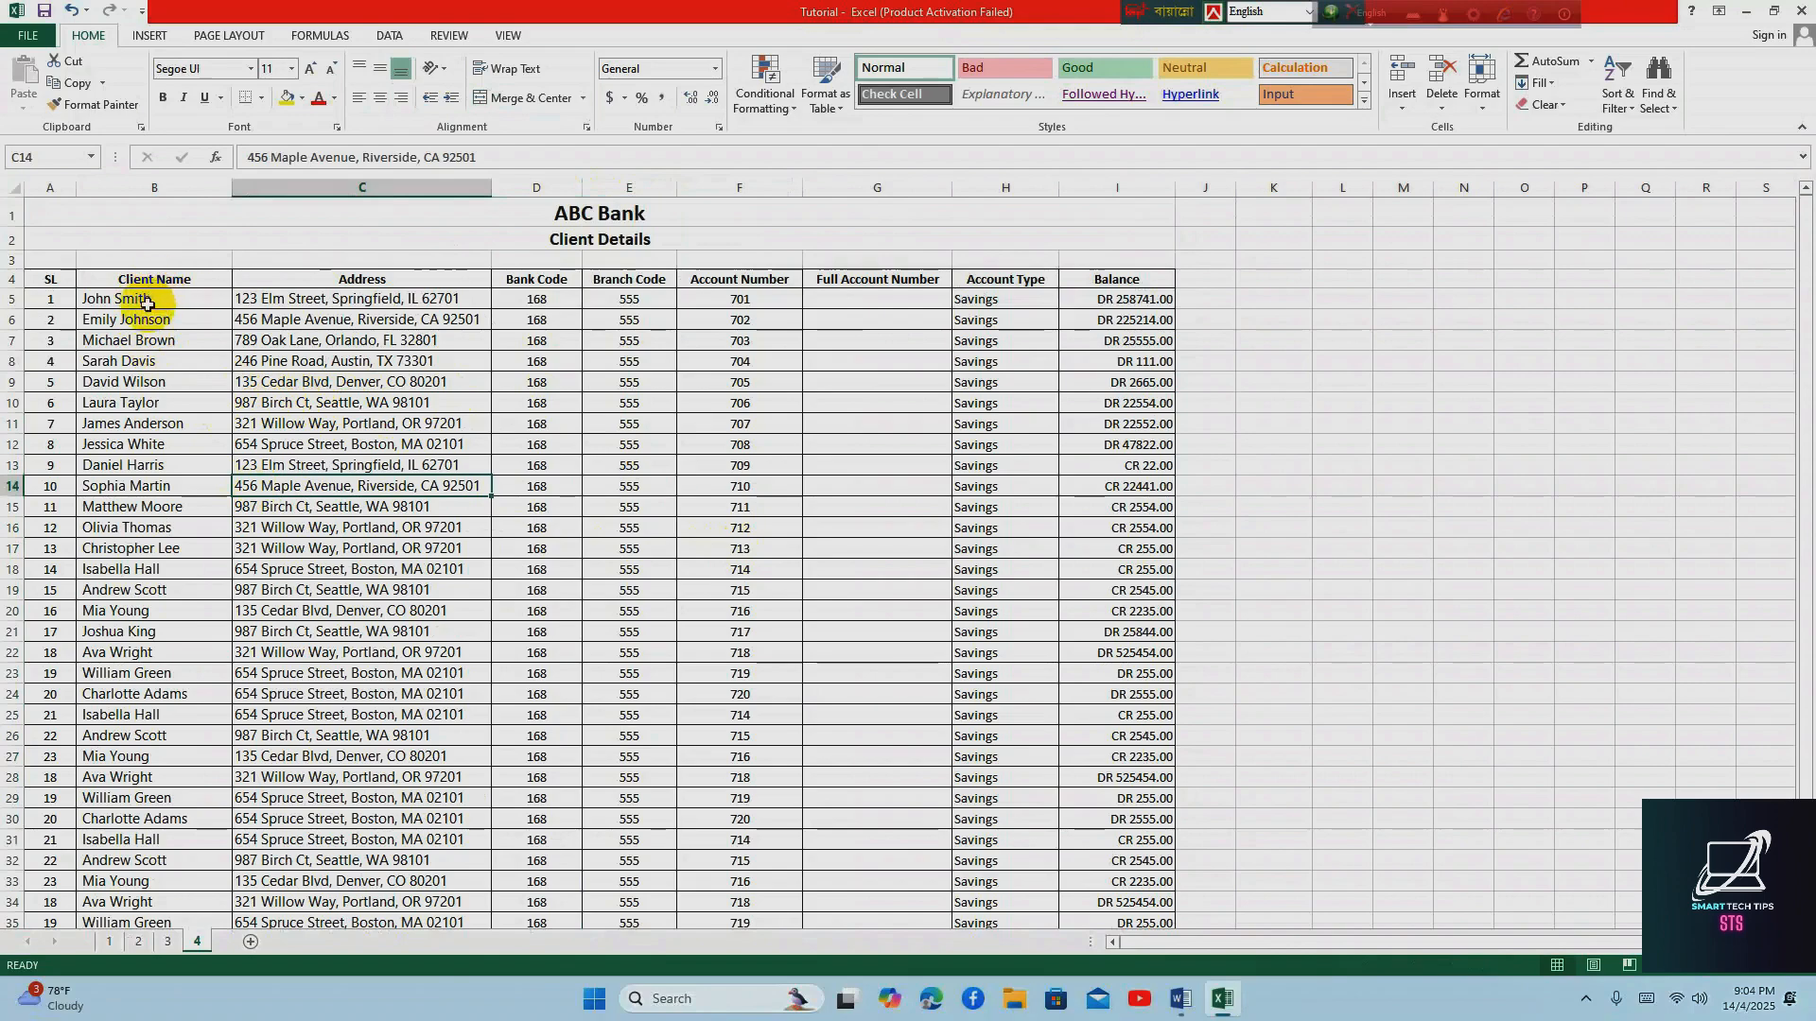
pyautogui.click(144, 300)
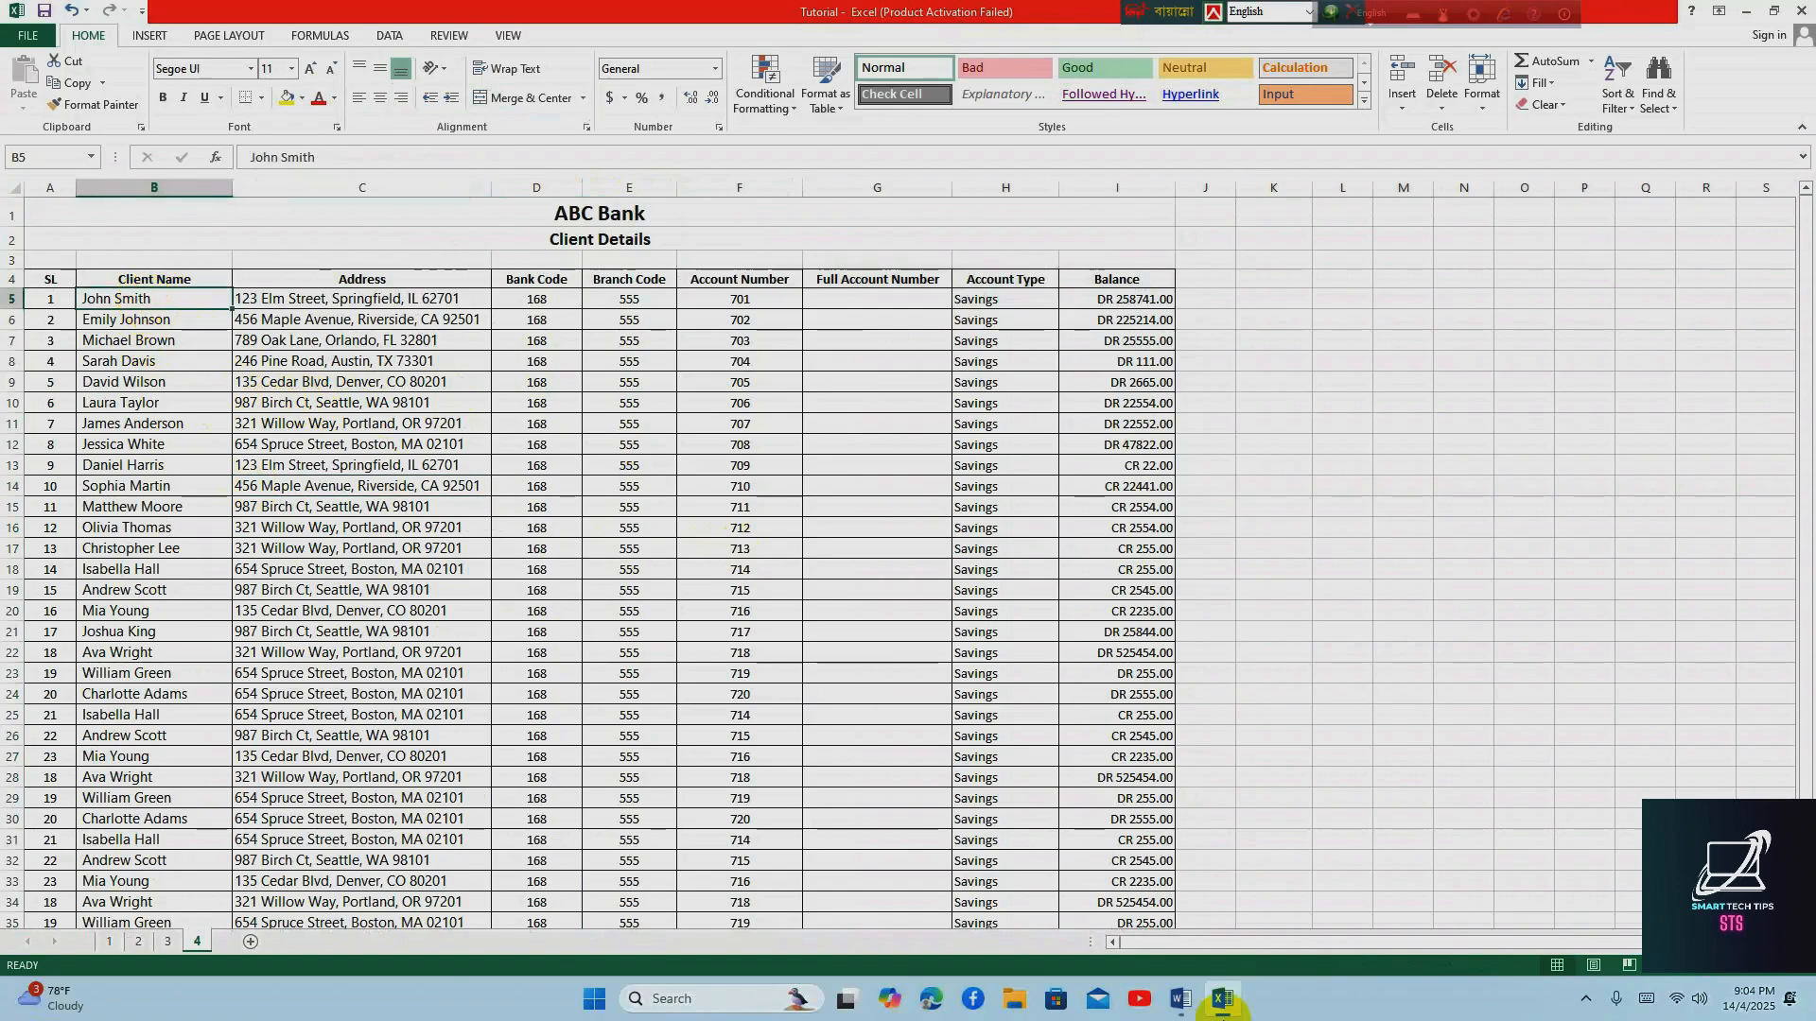
pyautogui.click(508, 34)
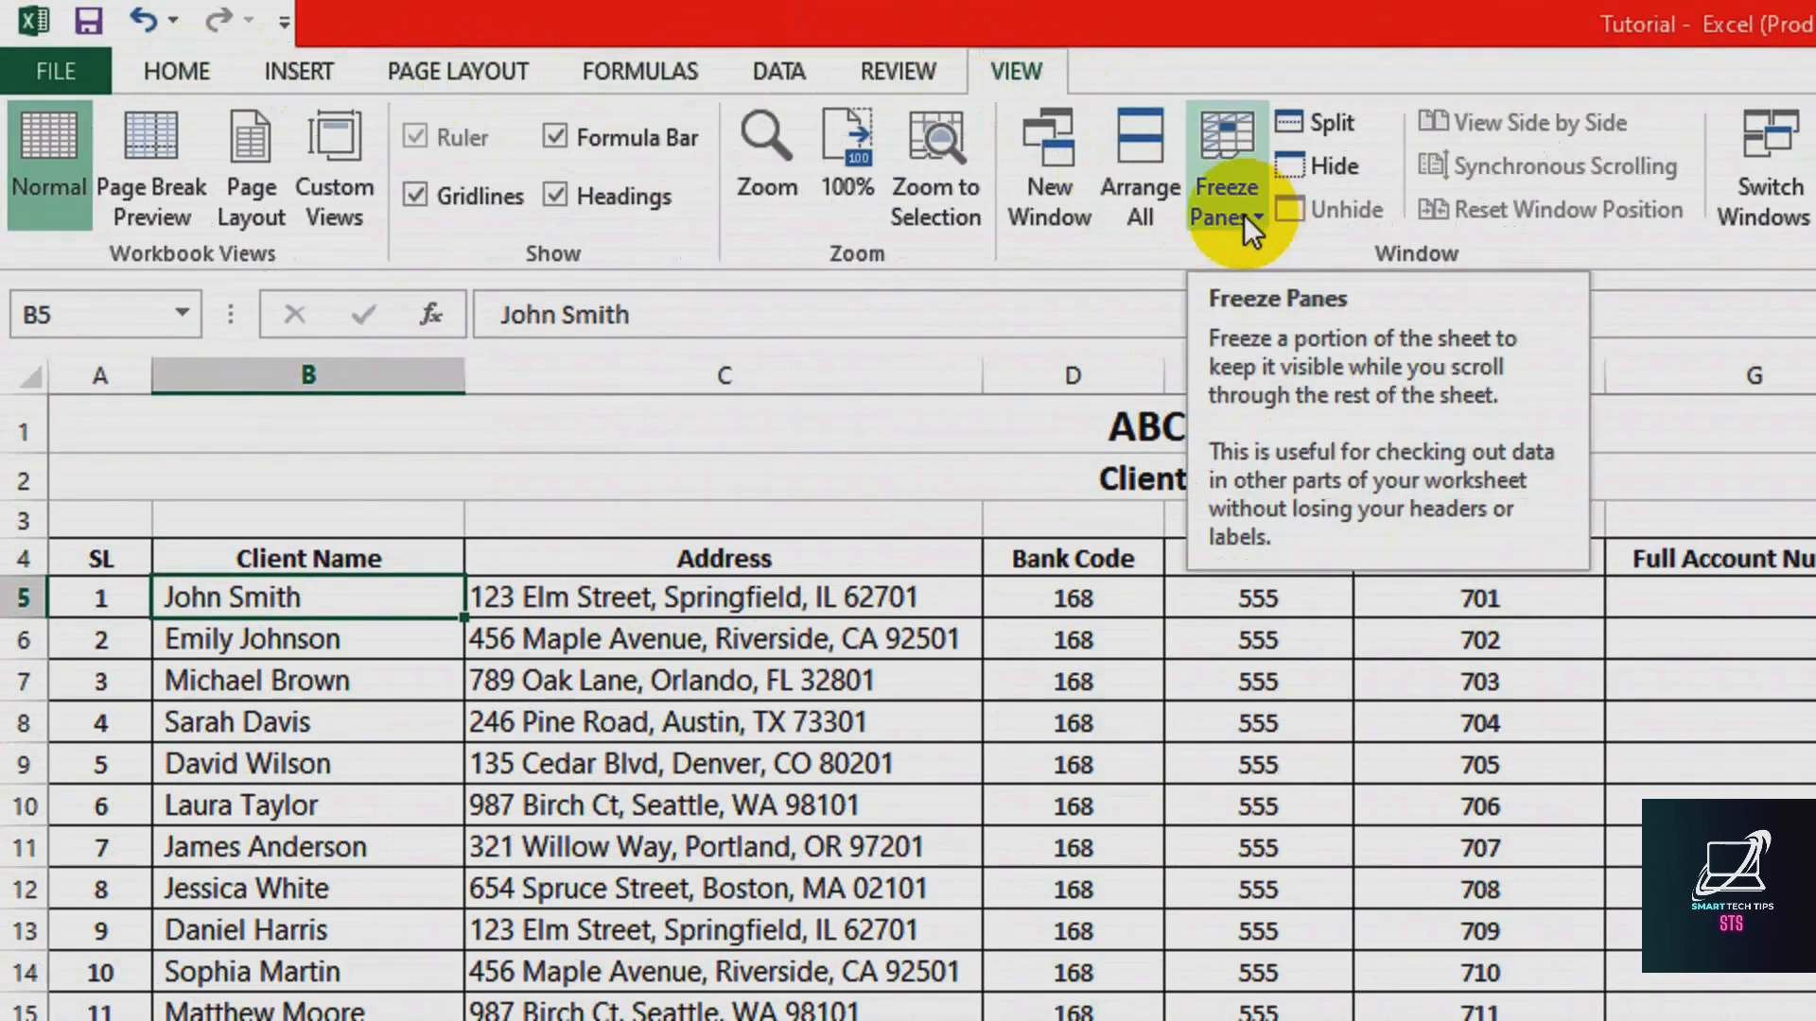
pyautogui.click(1250, 213)
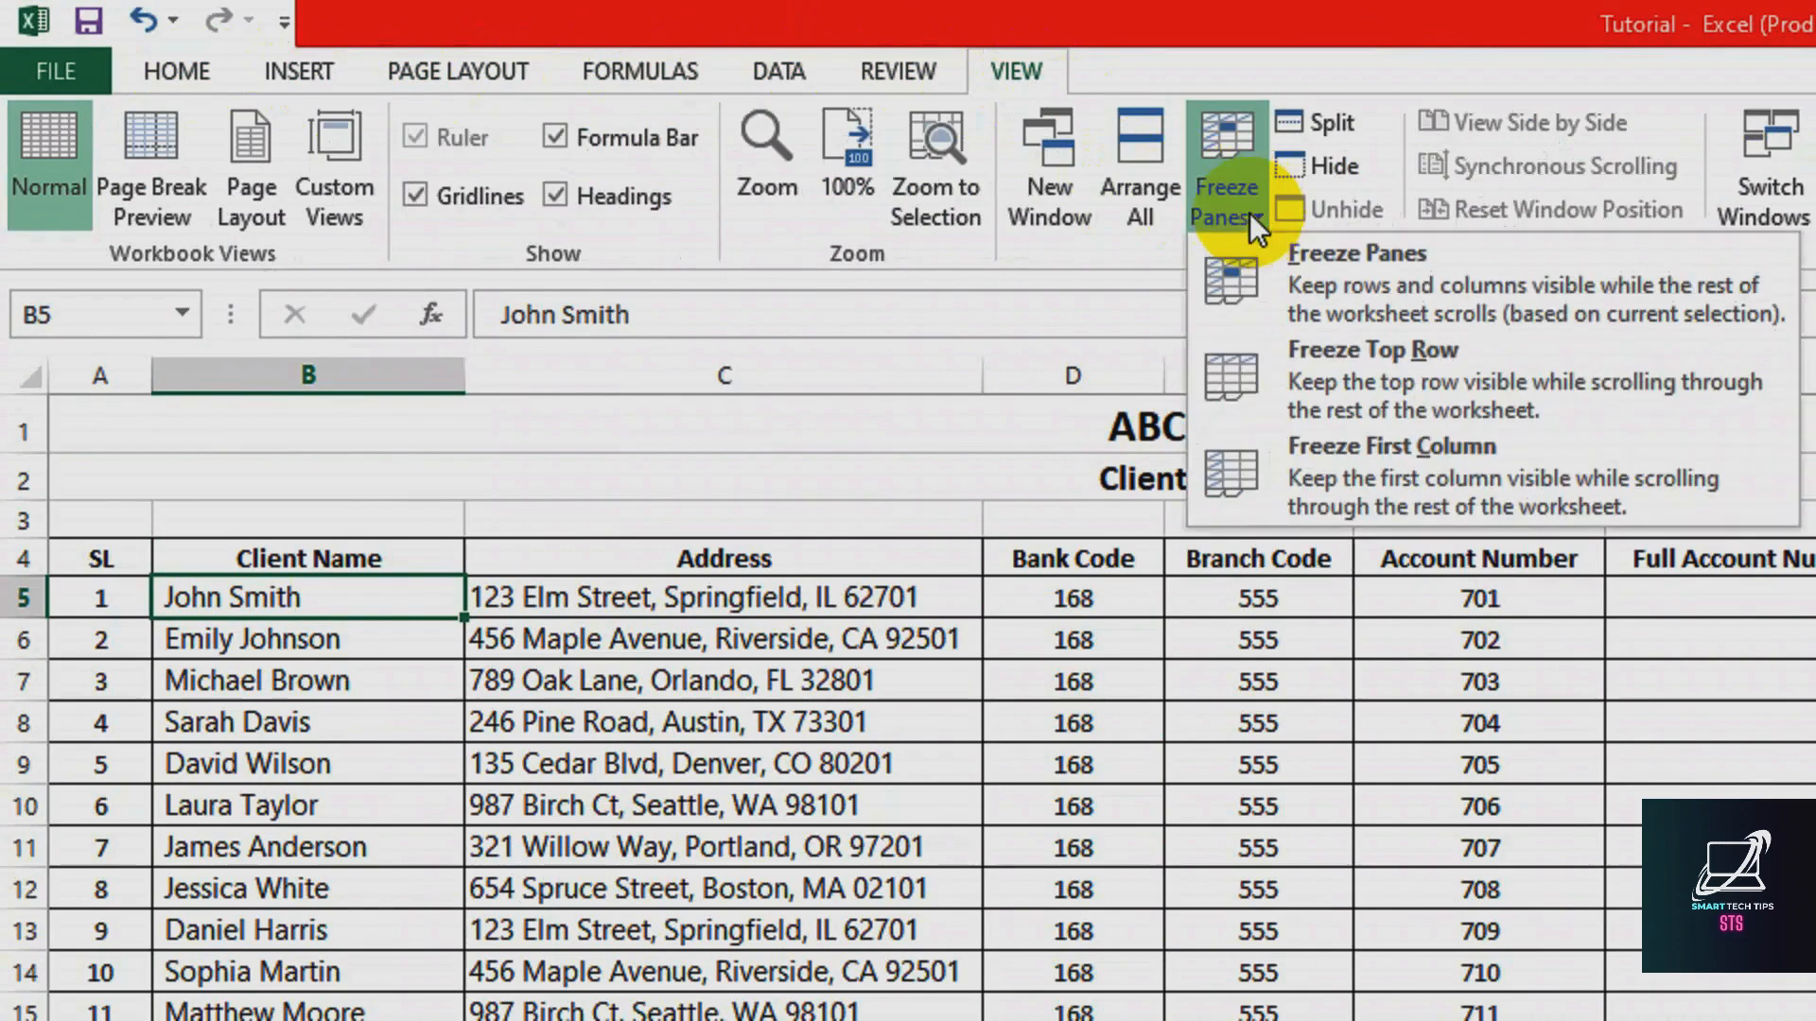
pyautogui.click(1325, 269)
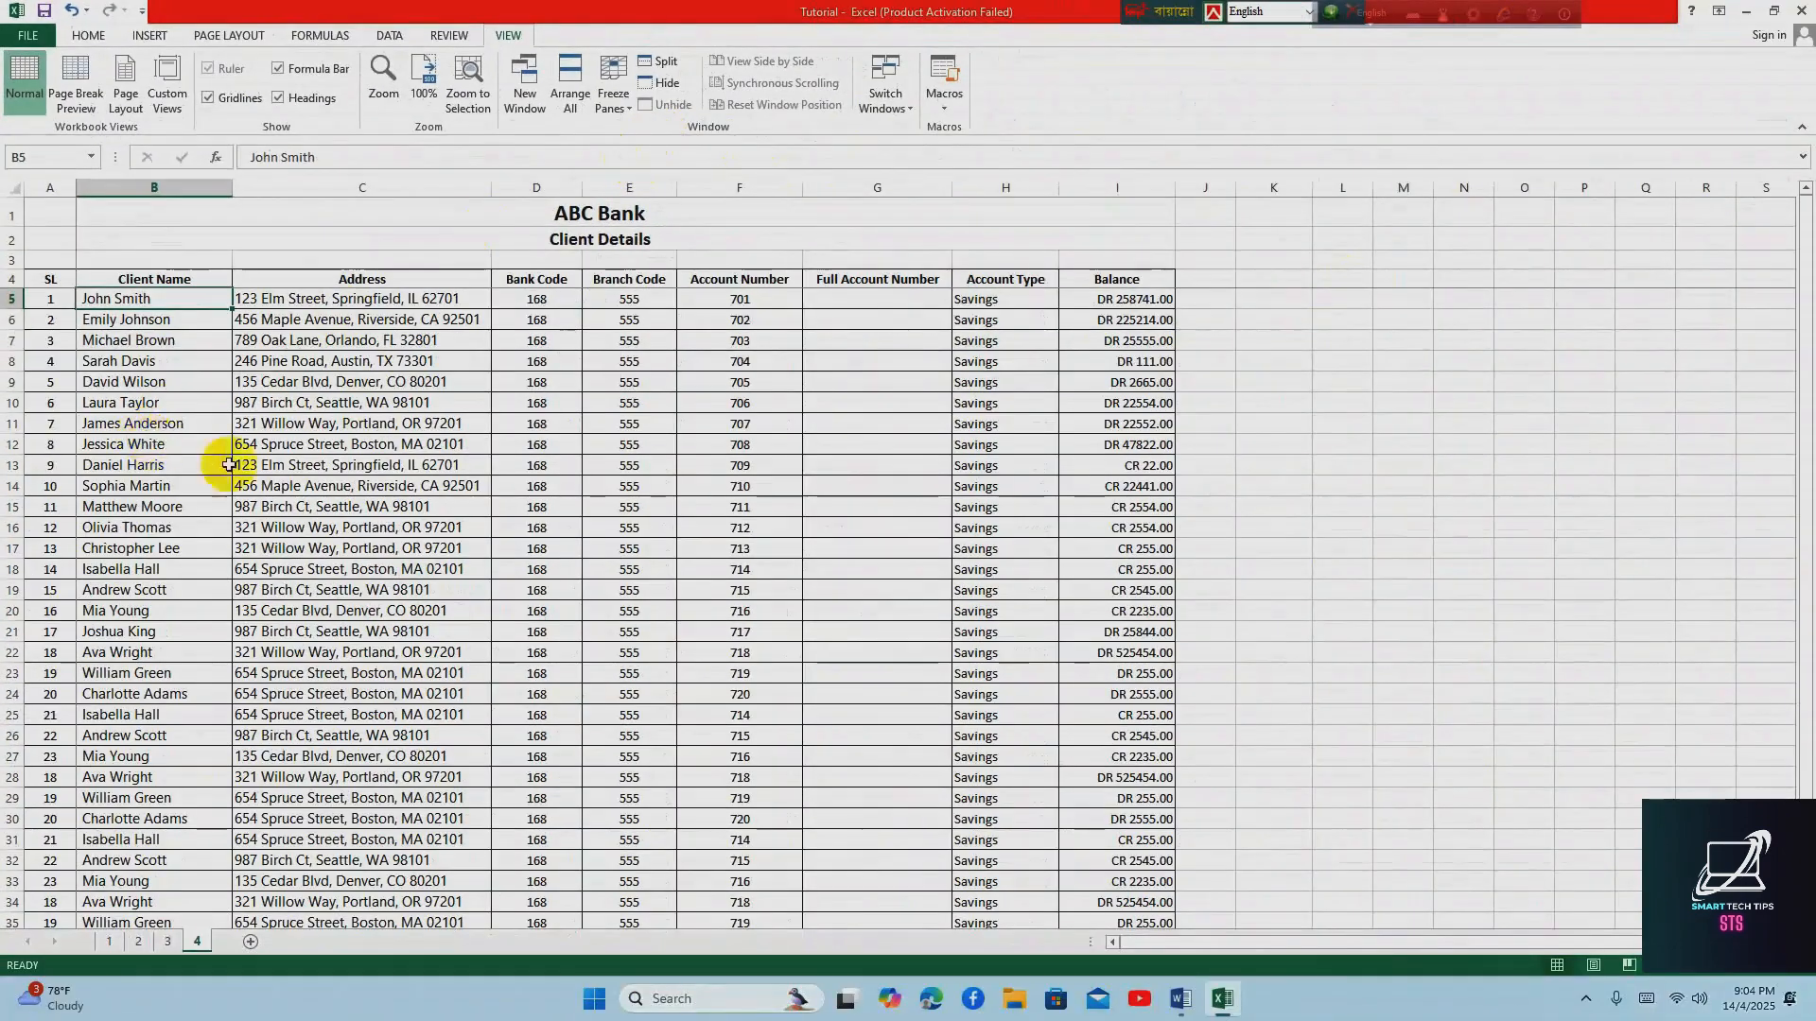
# Check that the title and column header rows stay in place along the whole client list
pyautogui.scroll(-5, 492, 929)
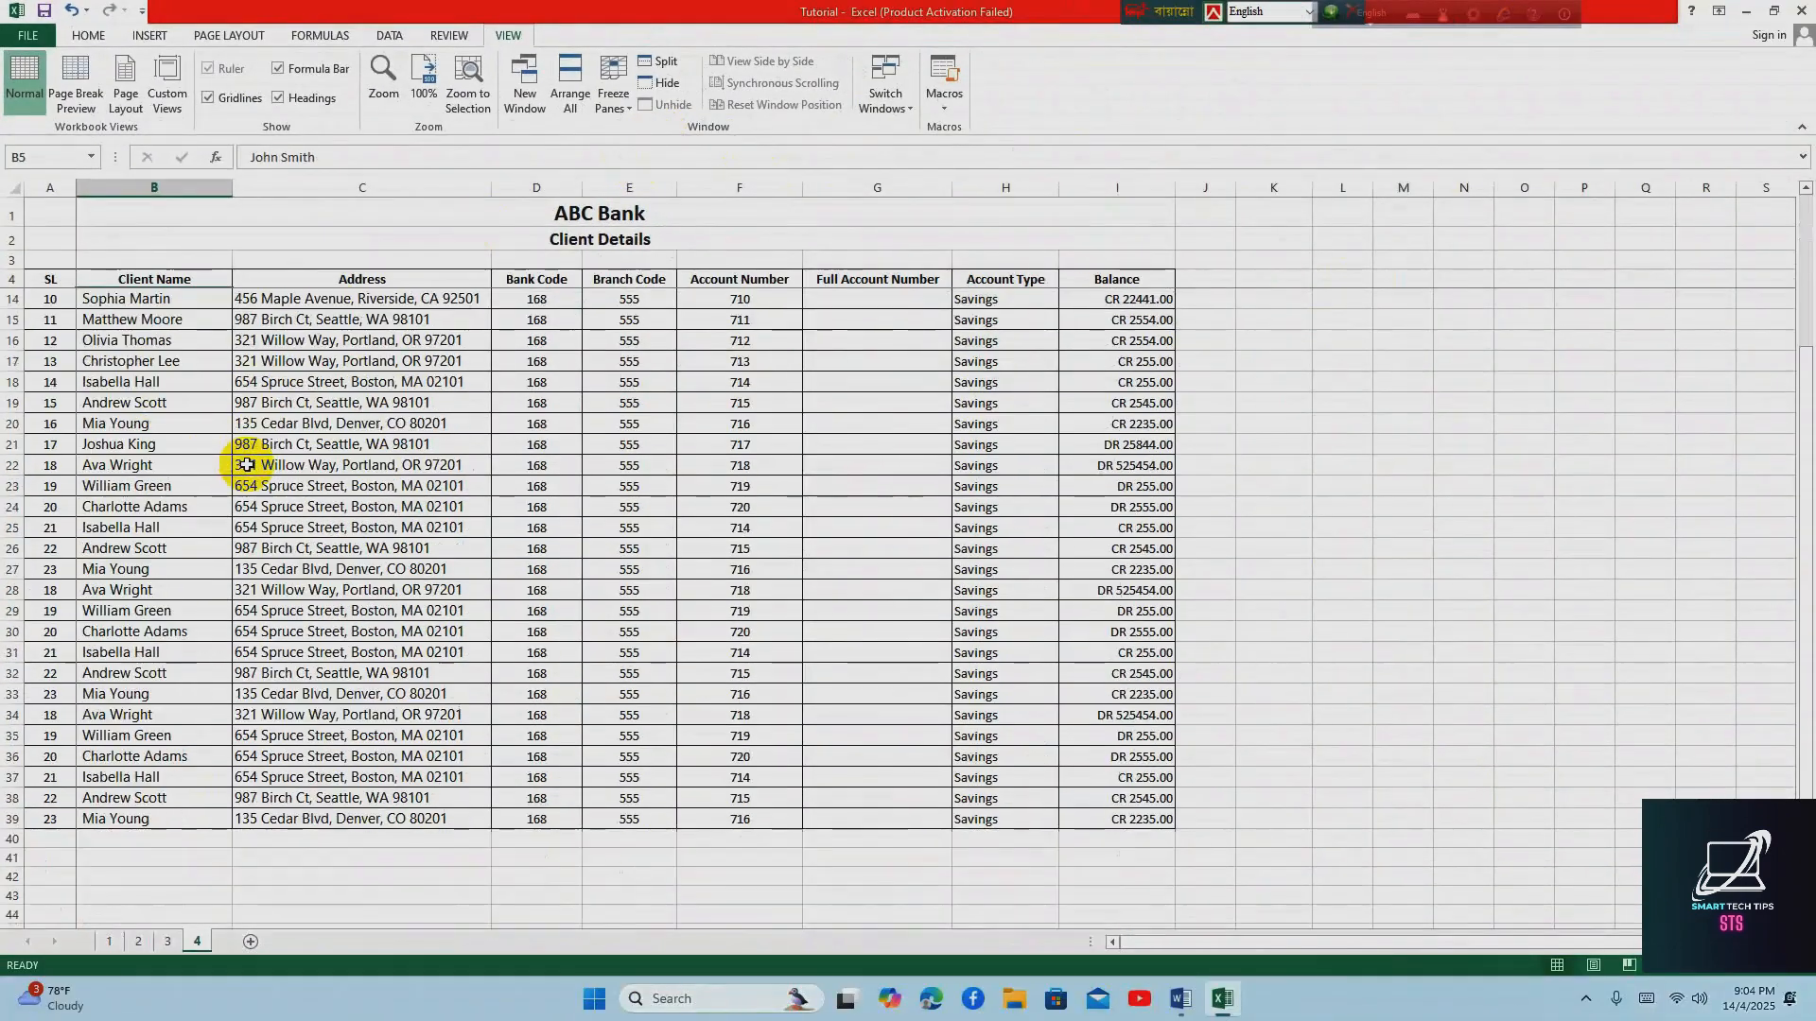
pyautogui.scroll(-4, 245, 461)
pyautogui.scroll(5, 245, 464)
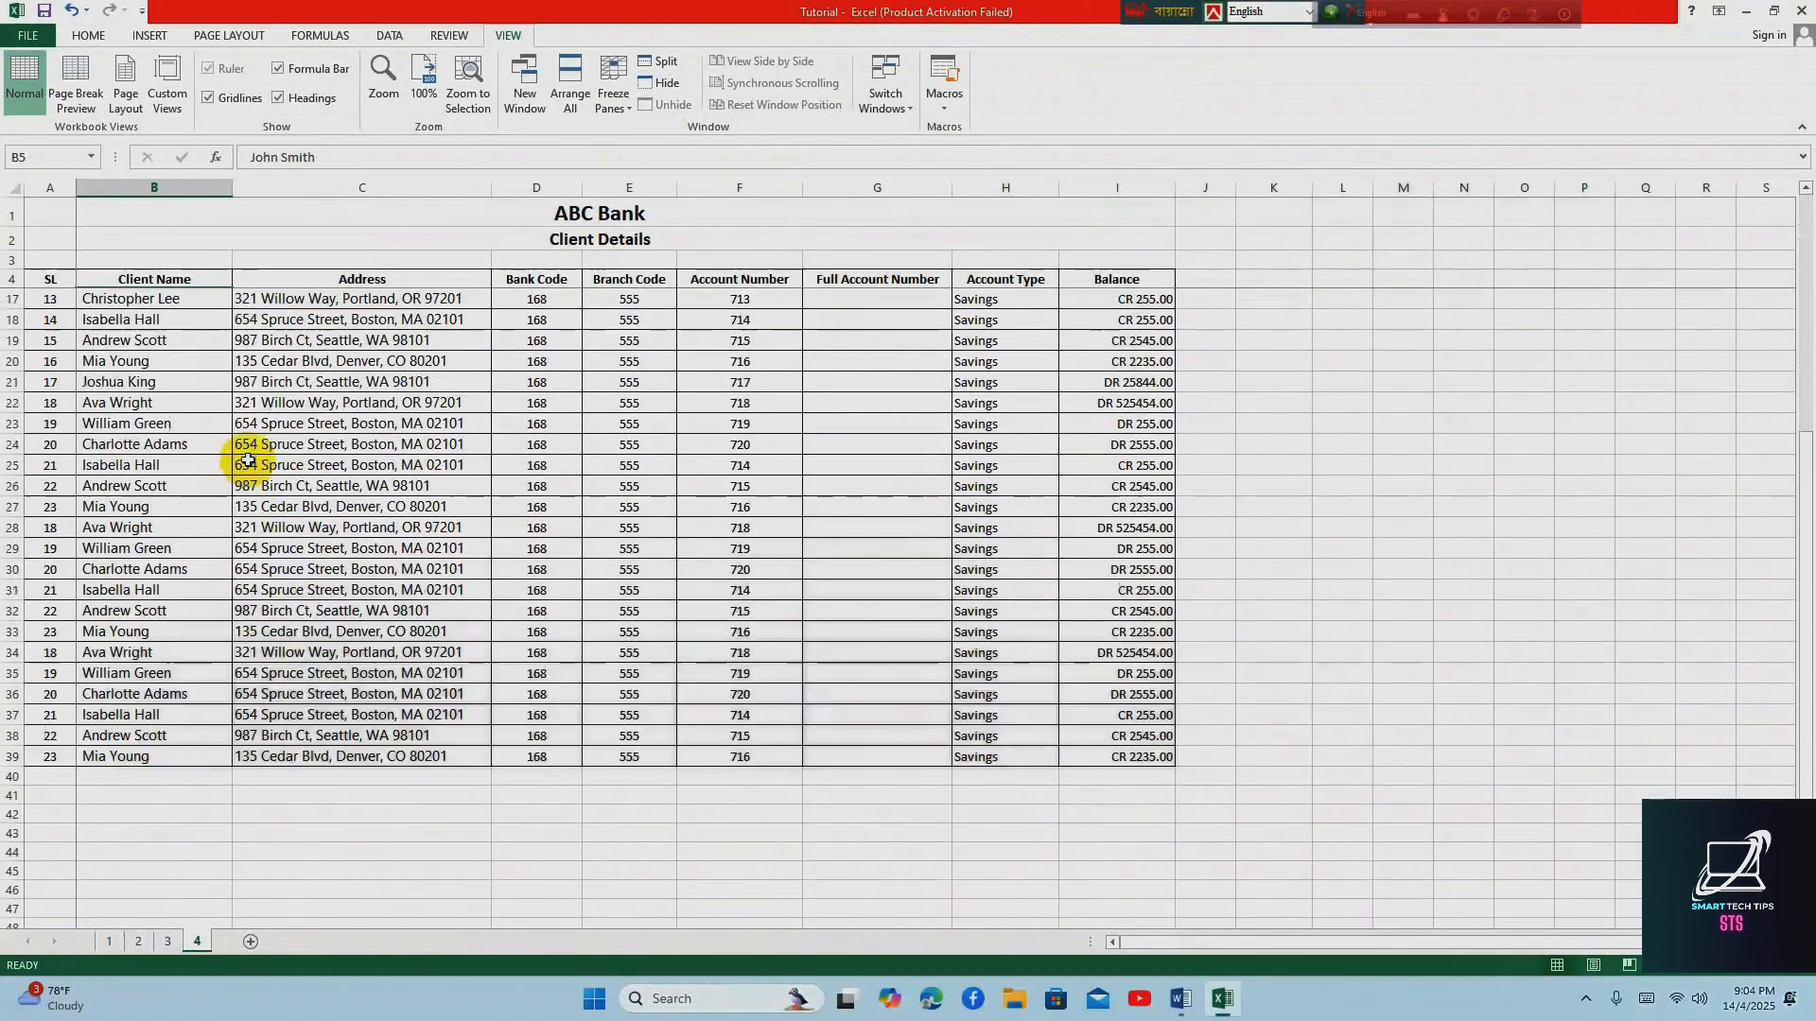
pyautogui.click(140, 280)
pyautogui.scroll(-8, 199, 358)
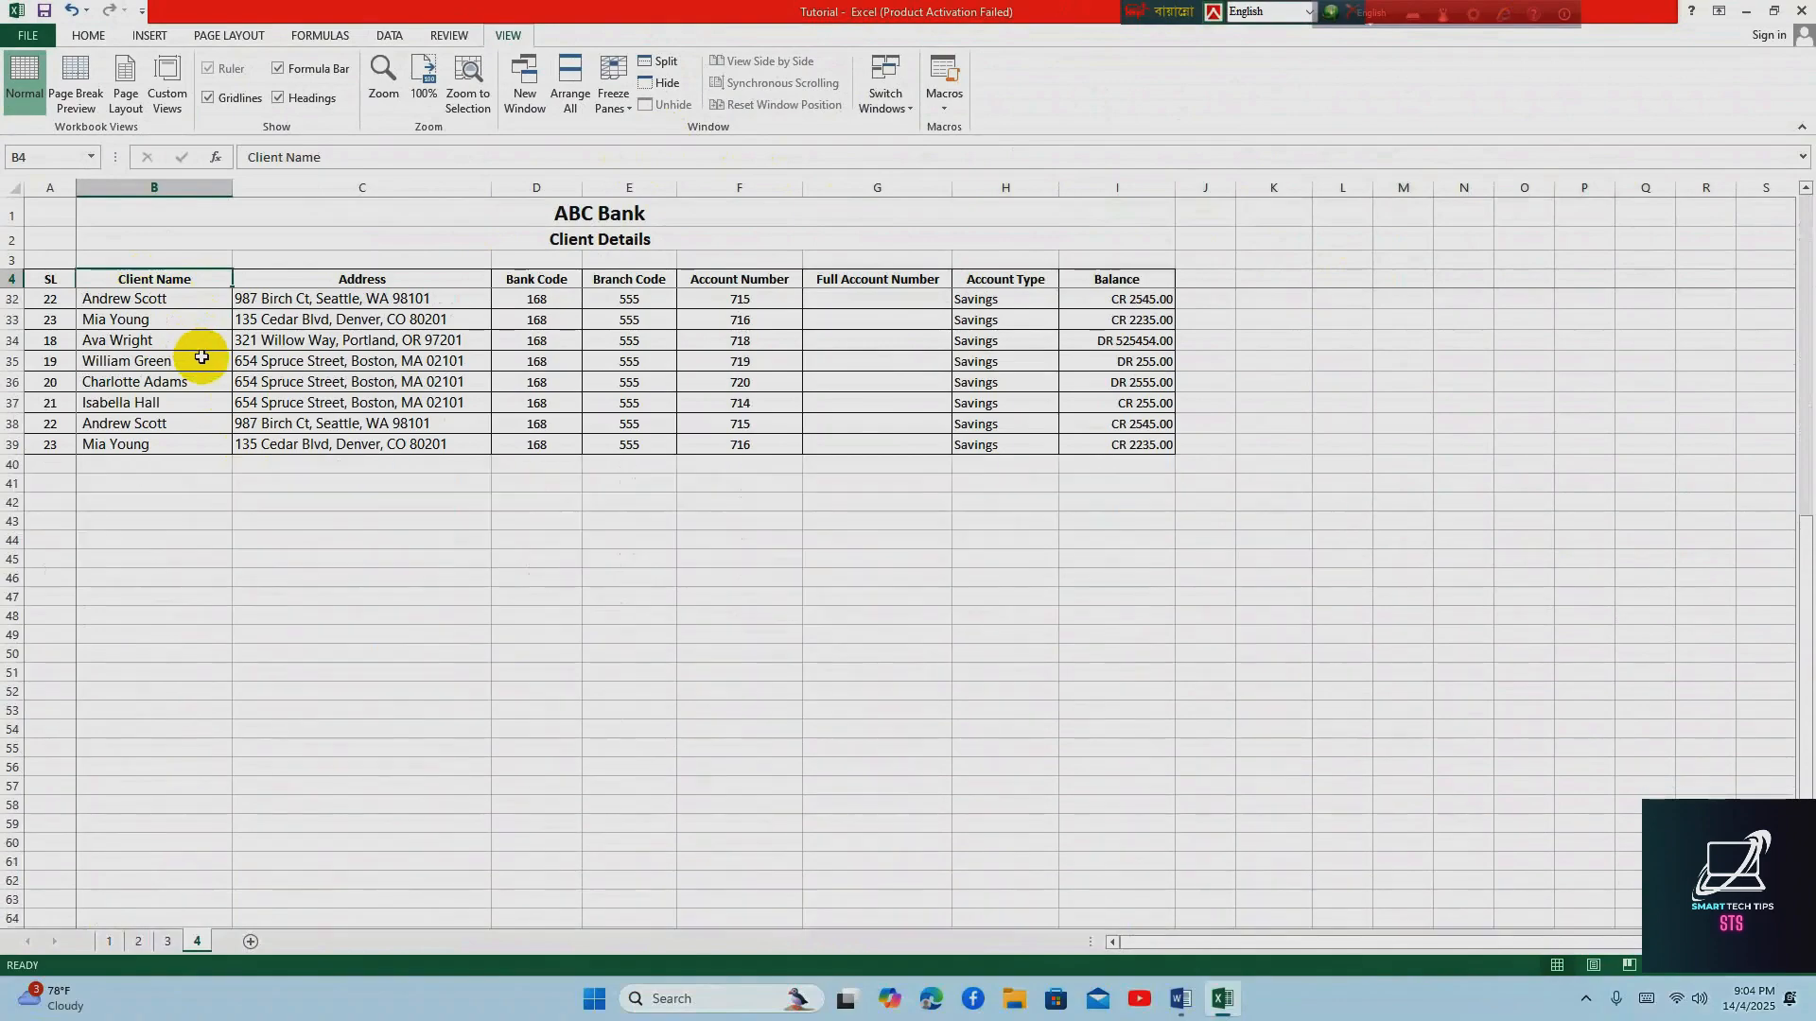
pyautogui.scroll(5, 200, 357)
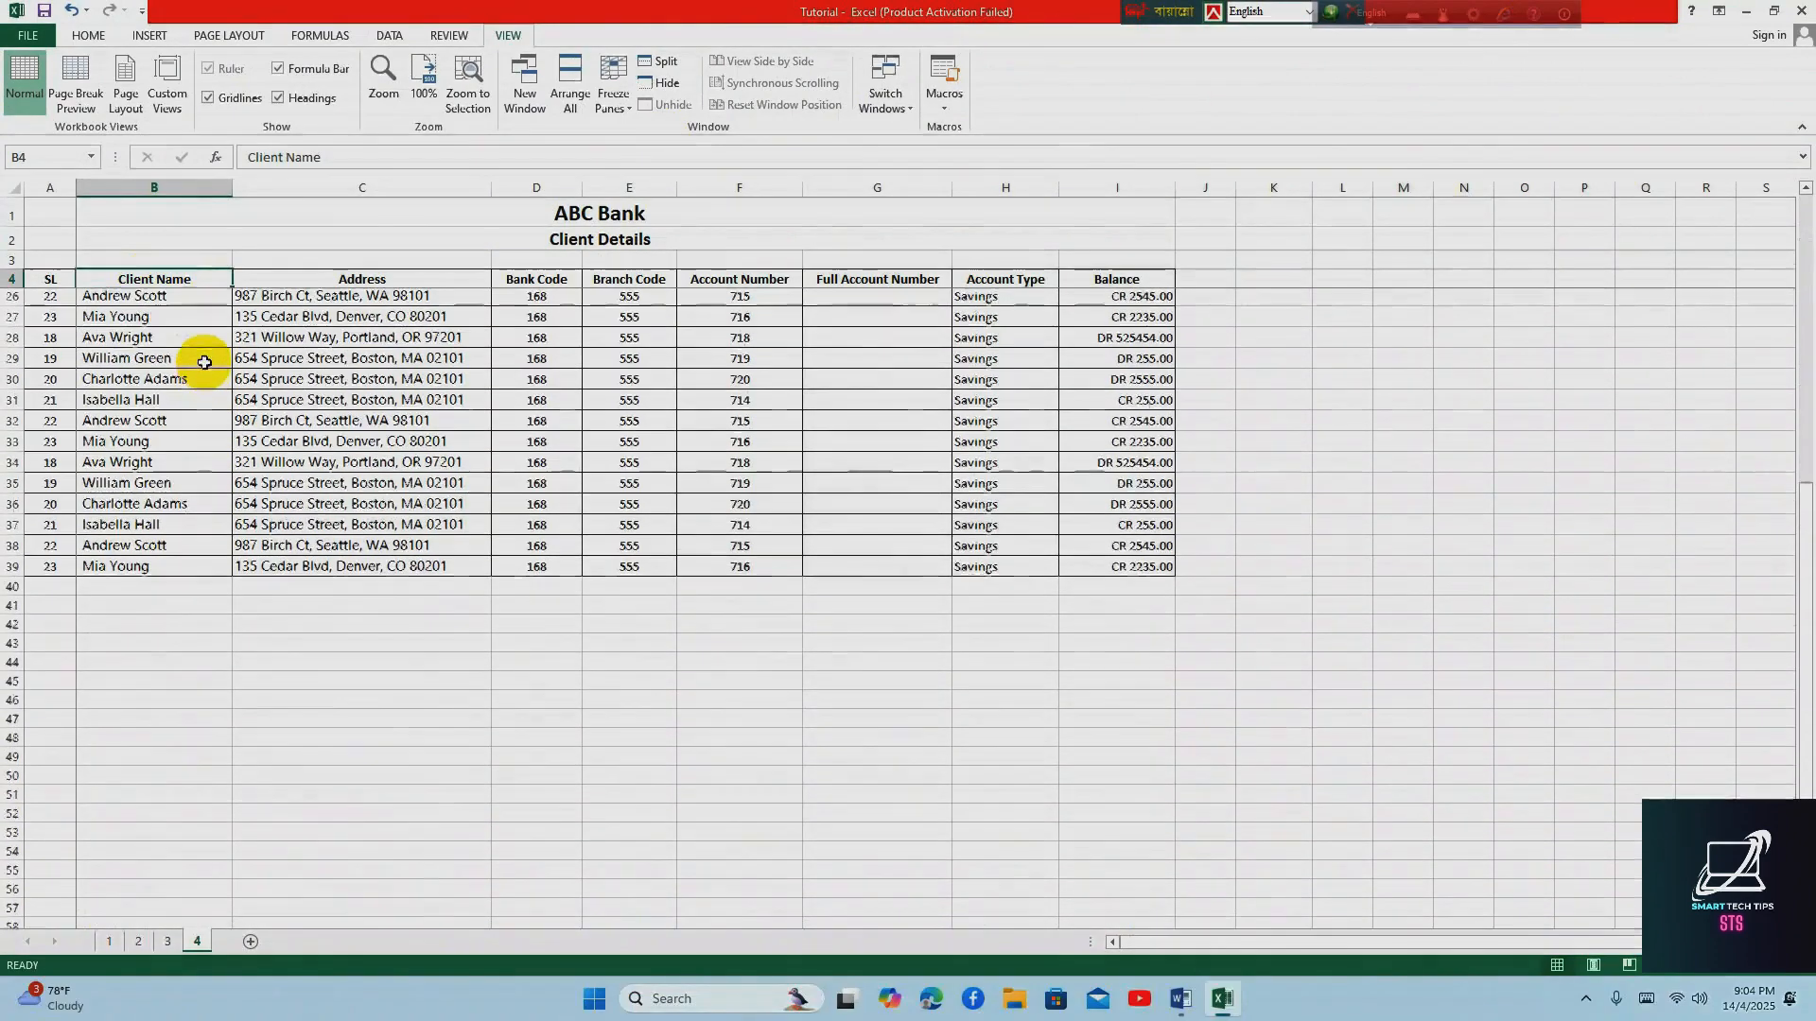
# Compare the last client rows with the locked column headers, from Client Name across to Address
pyautogui.scroll(-2, 204, 405)
pyautogui.scroll(-4, 204, 405)
pyautogui.scroll(4, 204, 405)
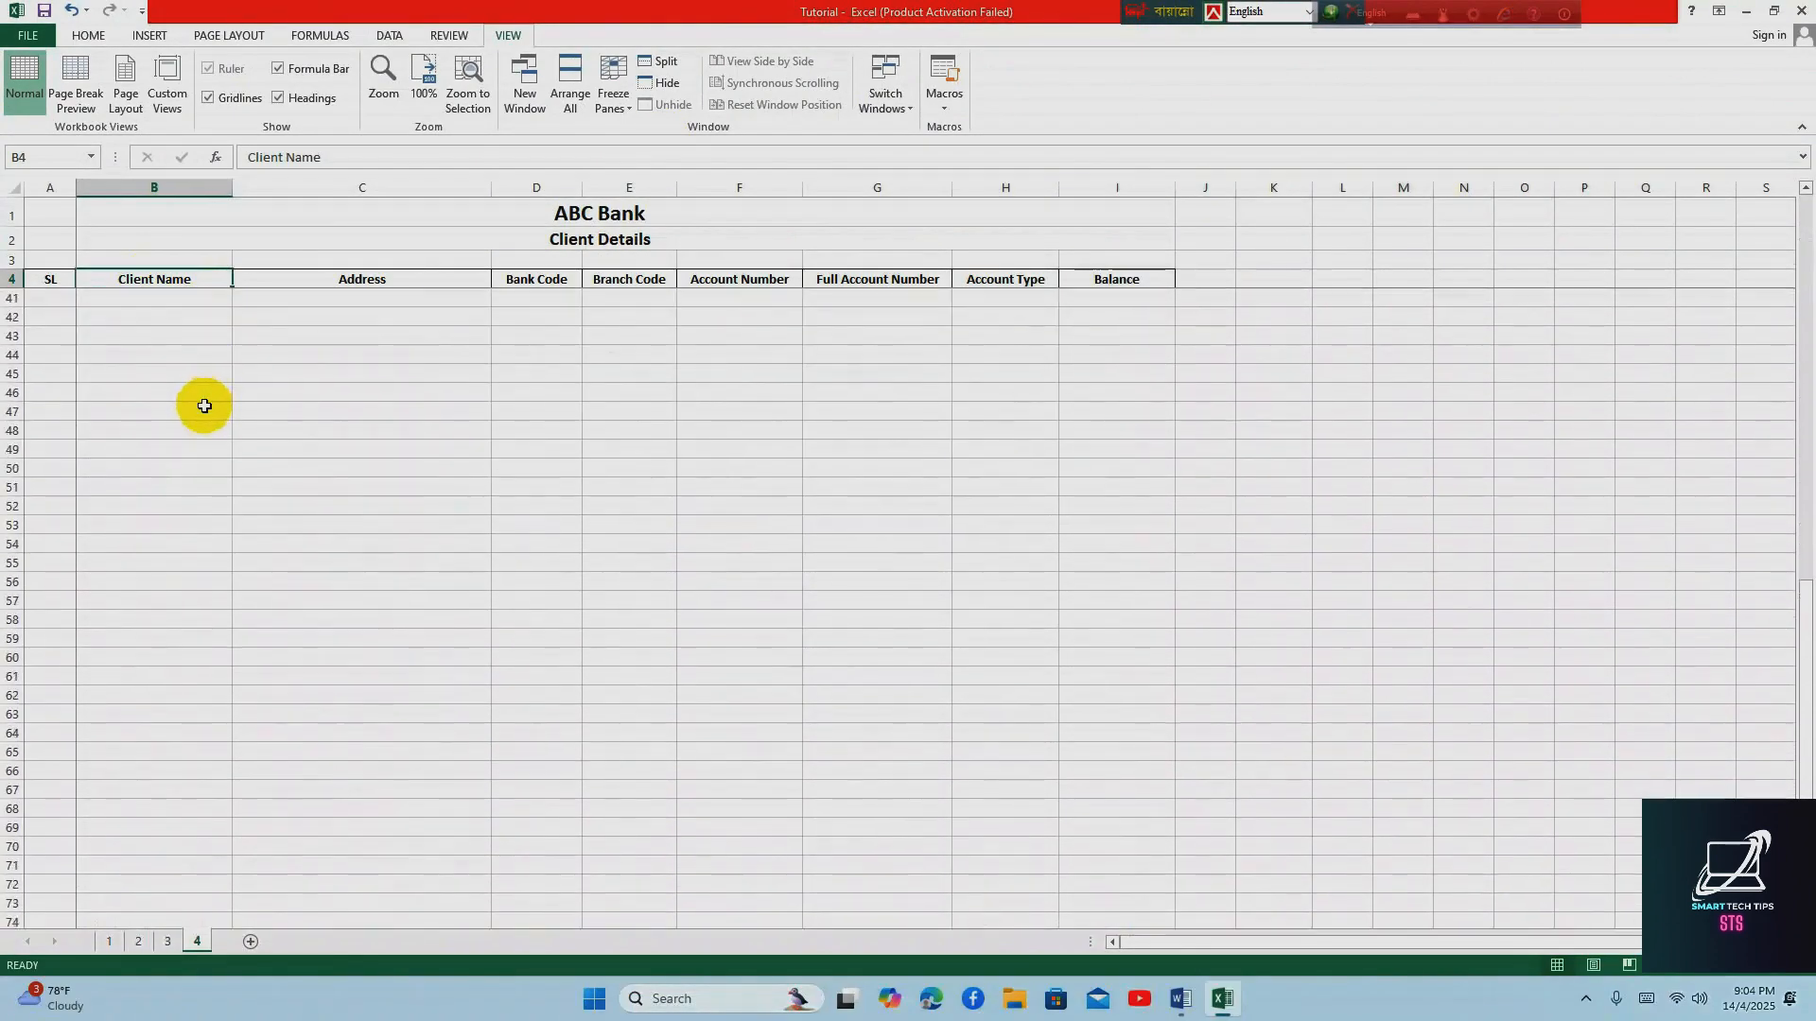
pyautogui.click(355, 282)
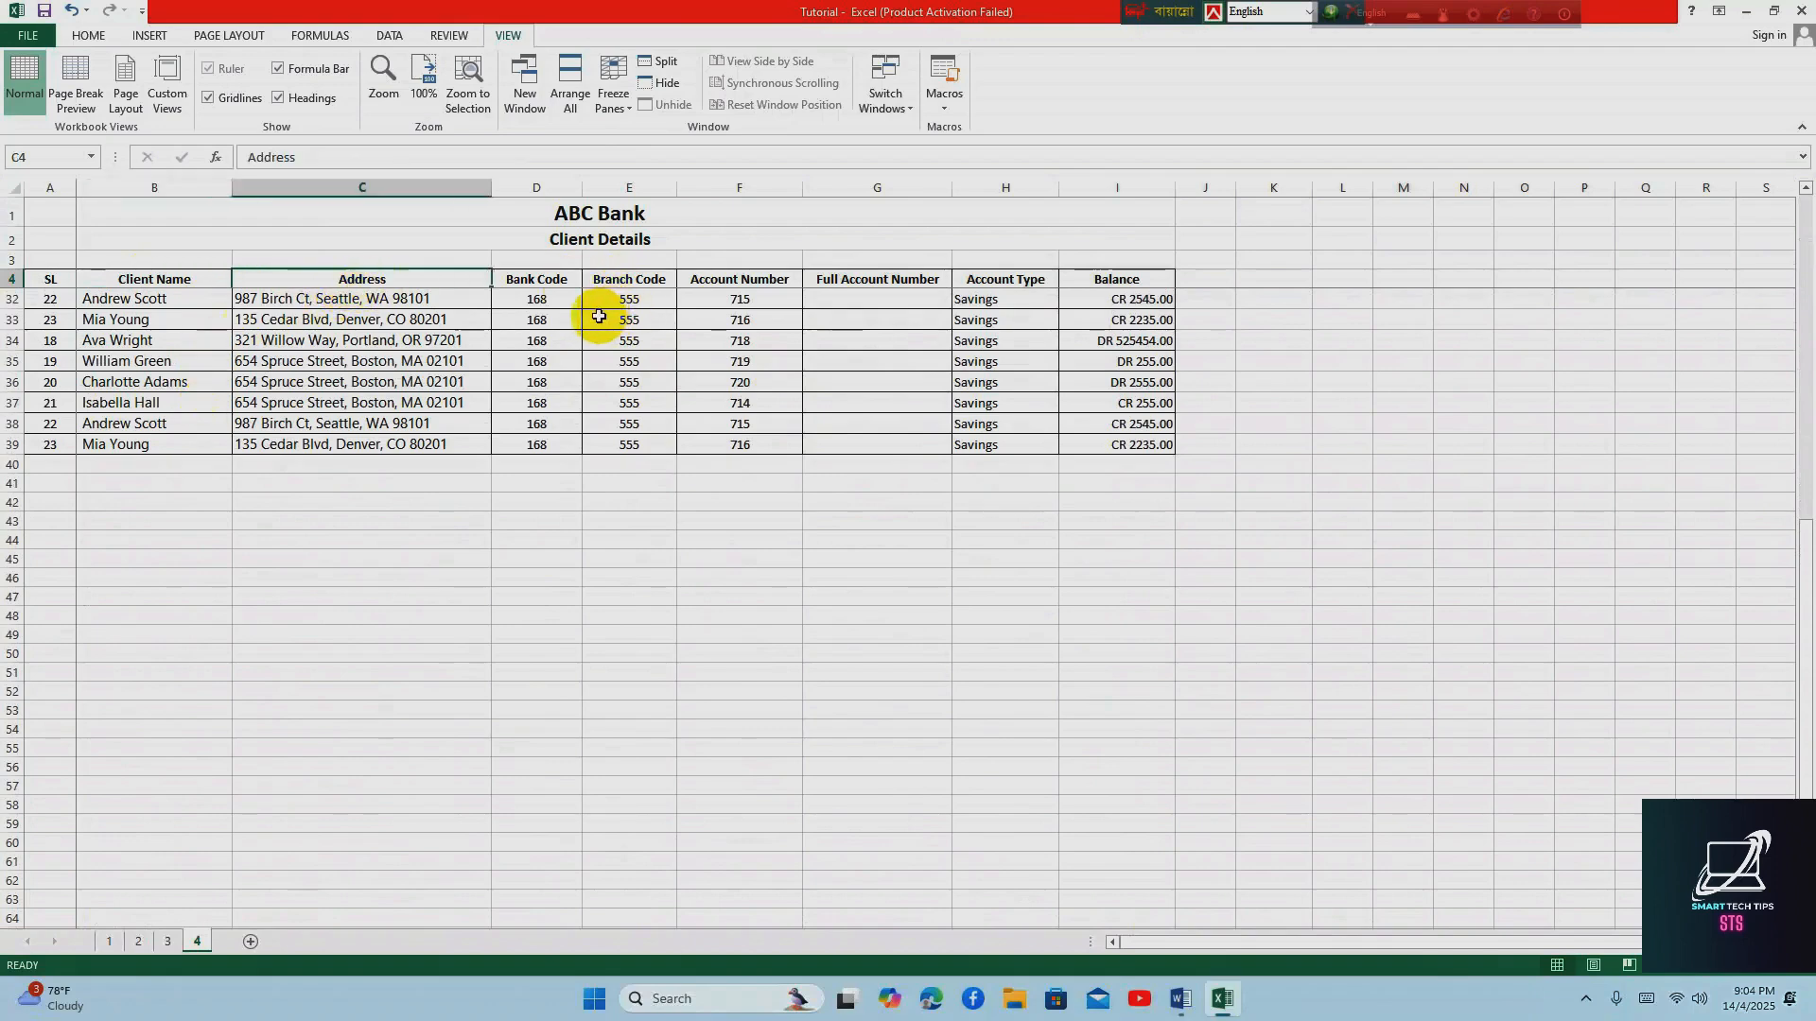
pyautogui.scroll(9, 227, 336)
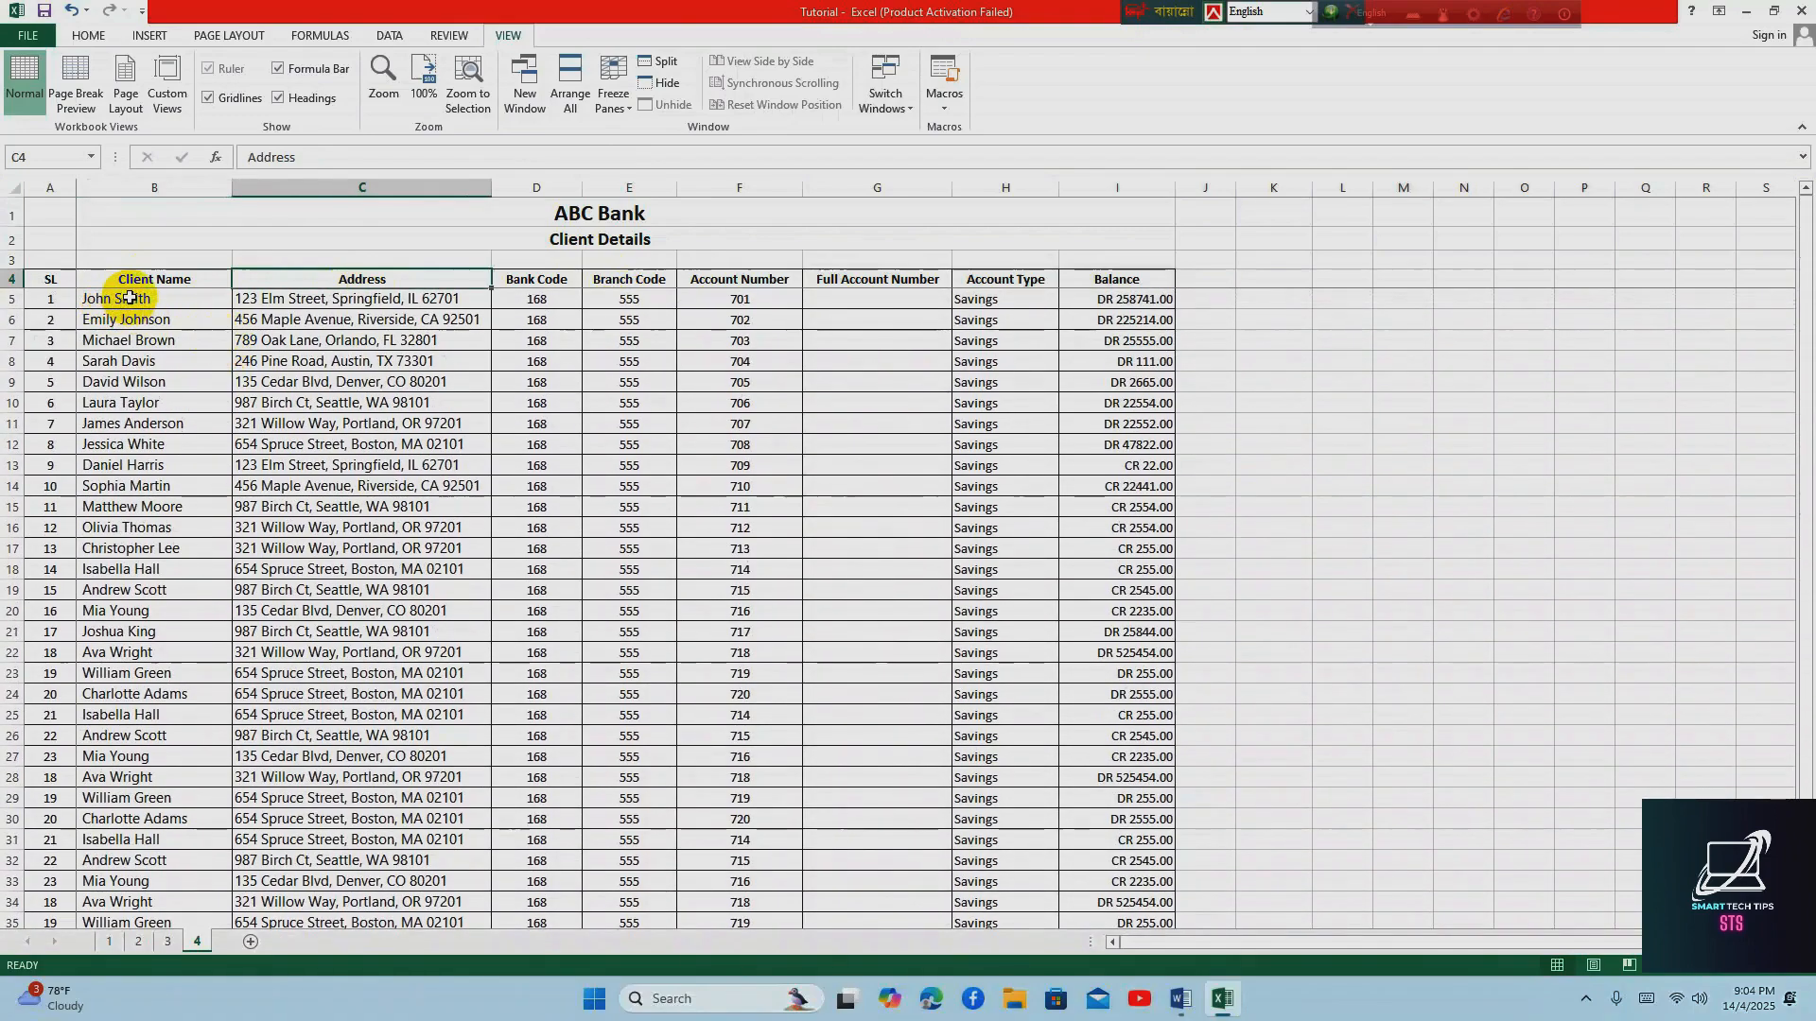
# Unfreeze the panes to see the list scroll without the lock, and freeze them again at cell B5
pyautogui.click(130, 298)
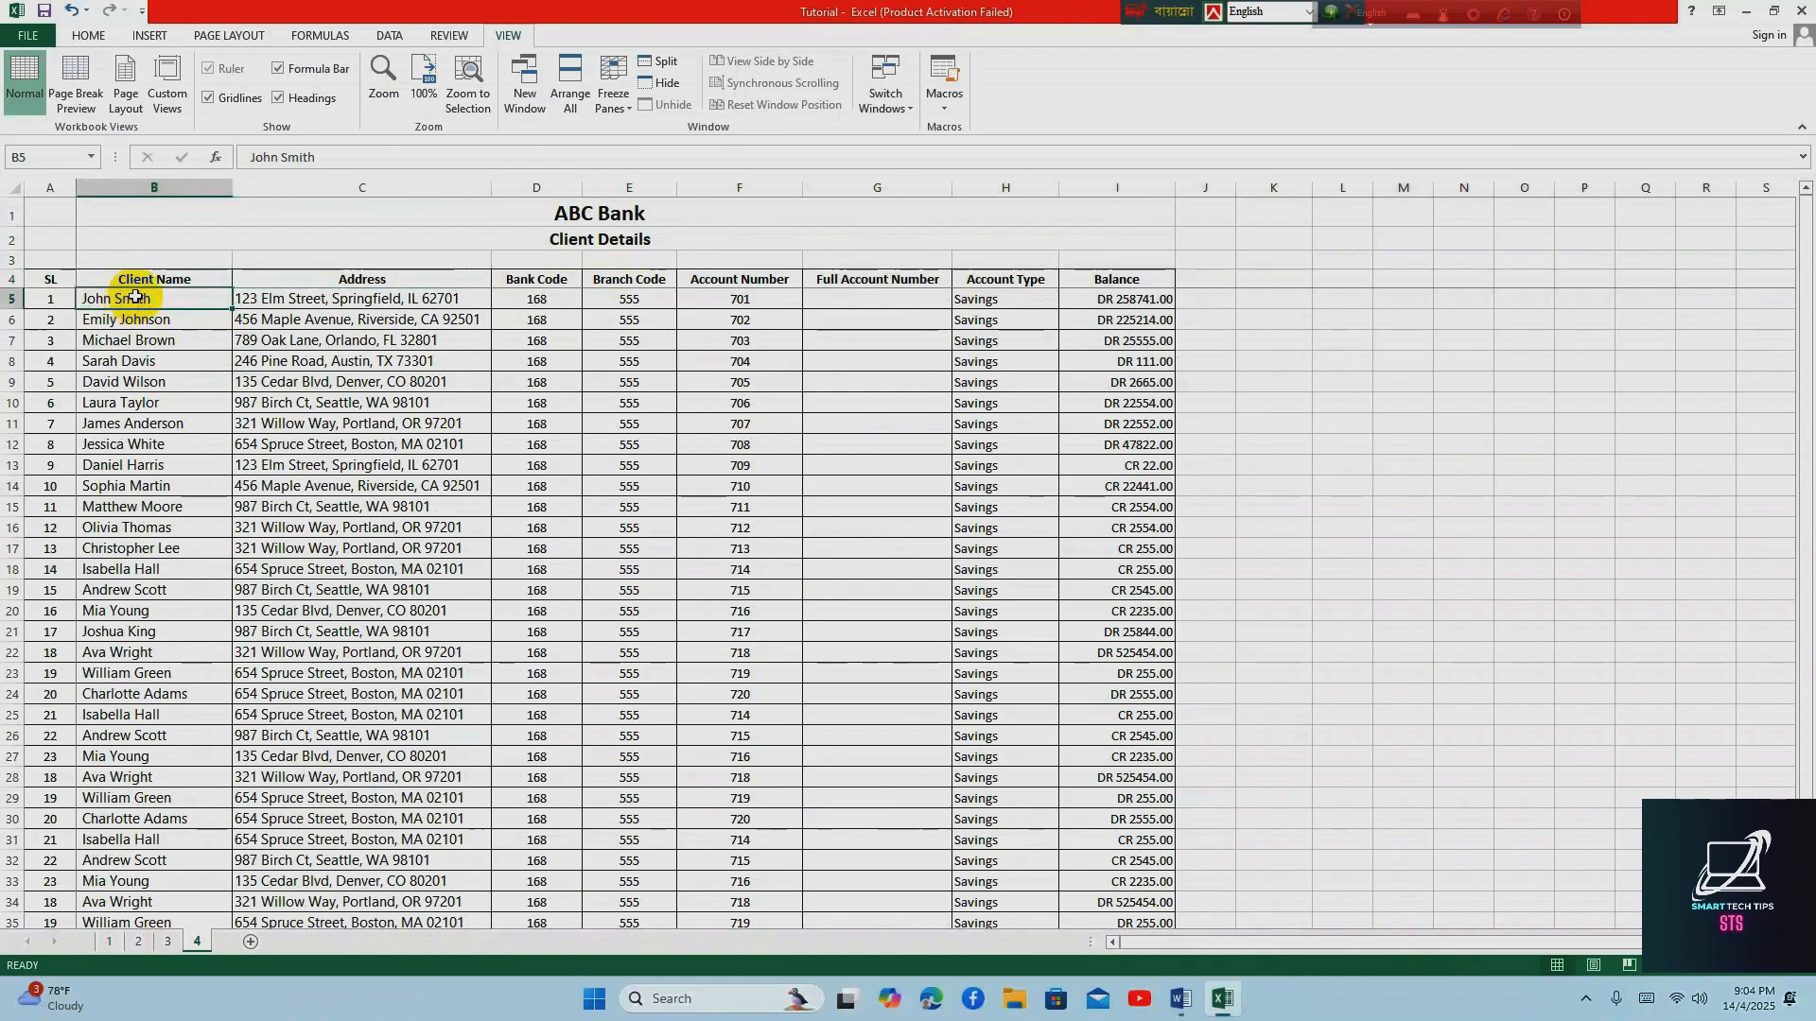
pyautogui.click(616, 106)
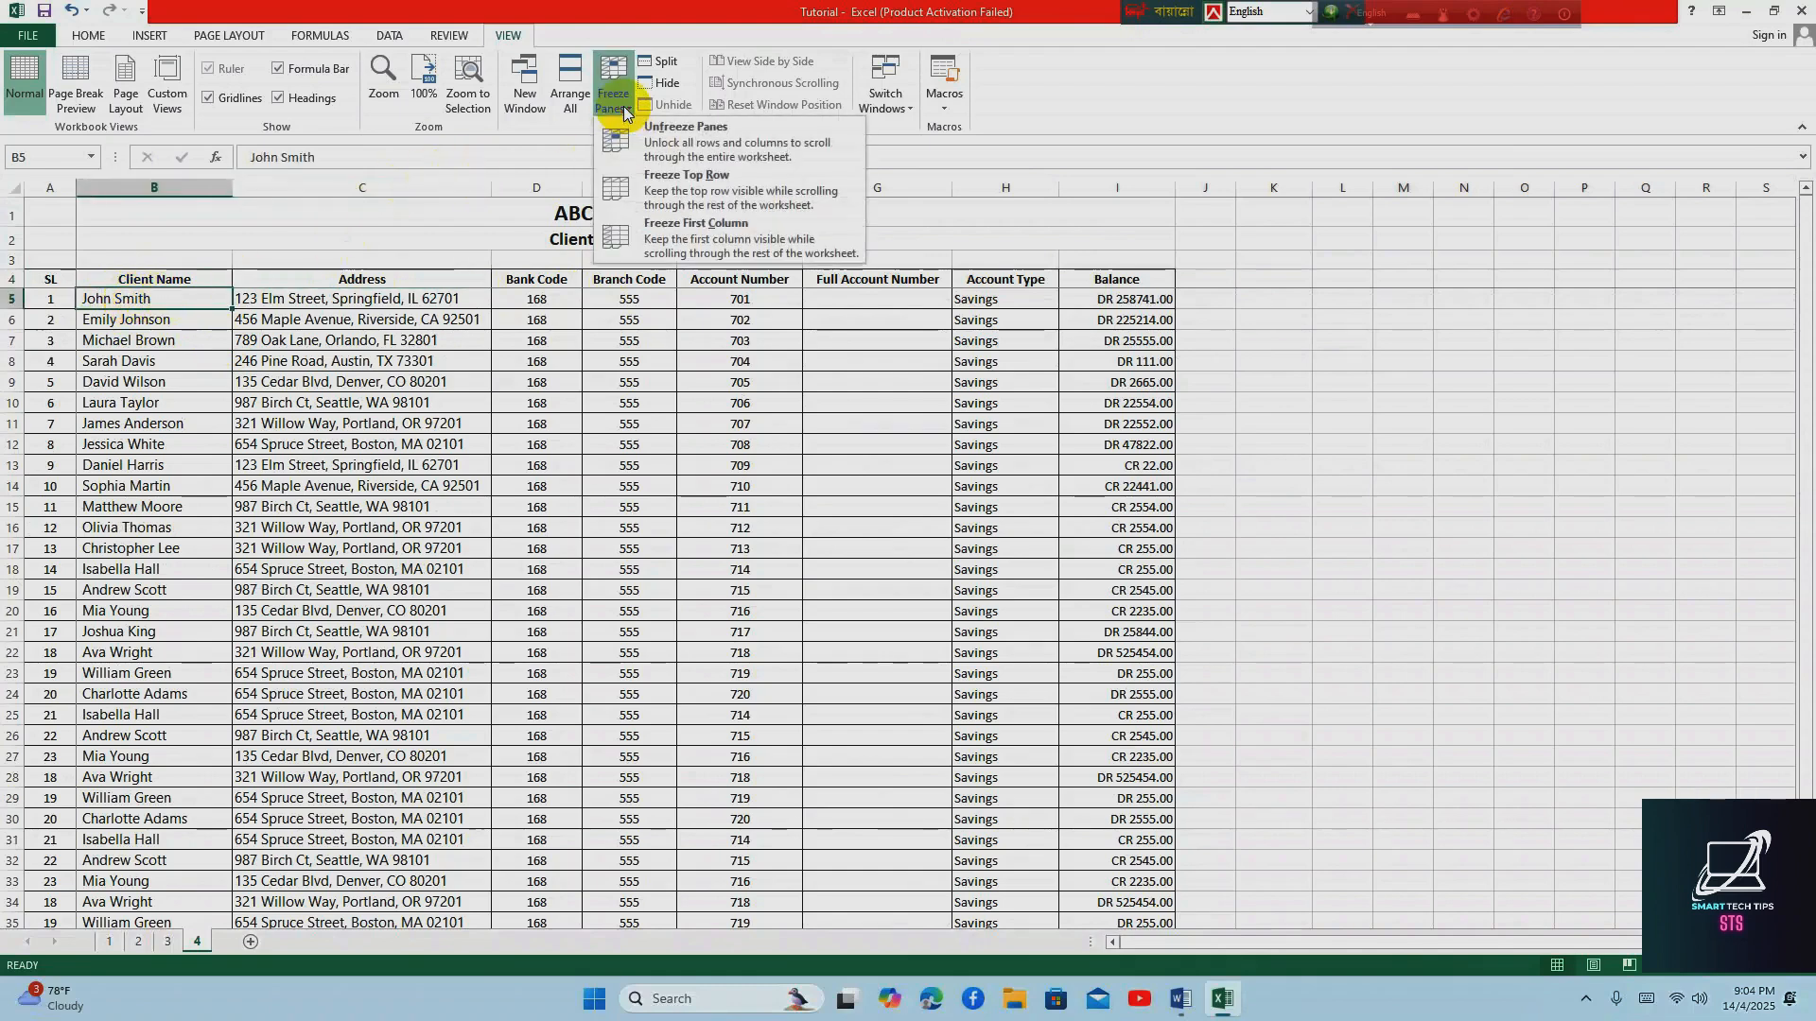
pyautogui.click(670, 144)
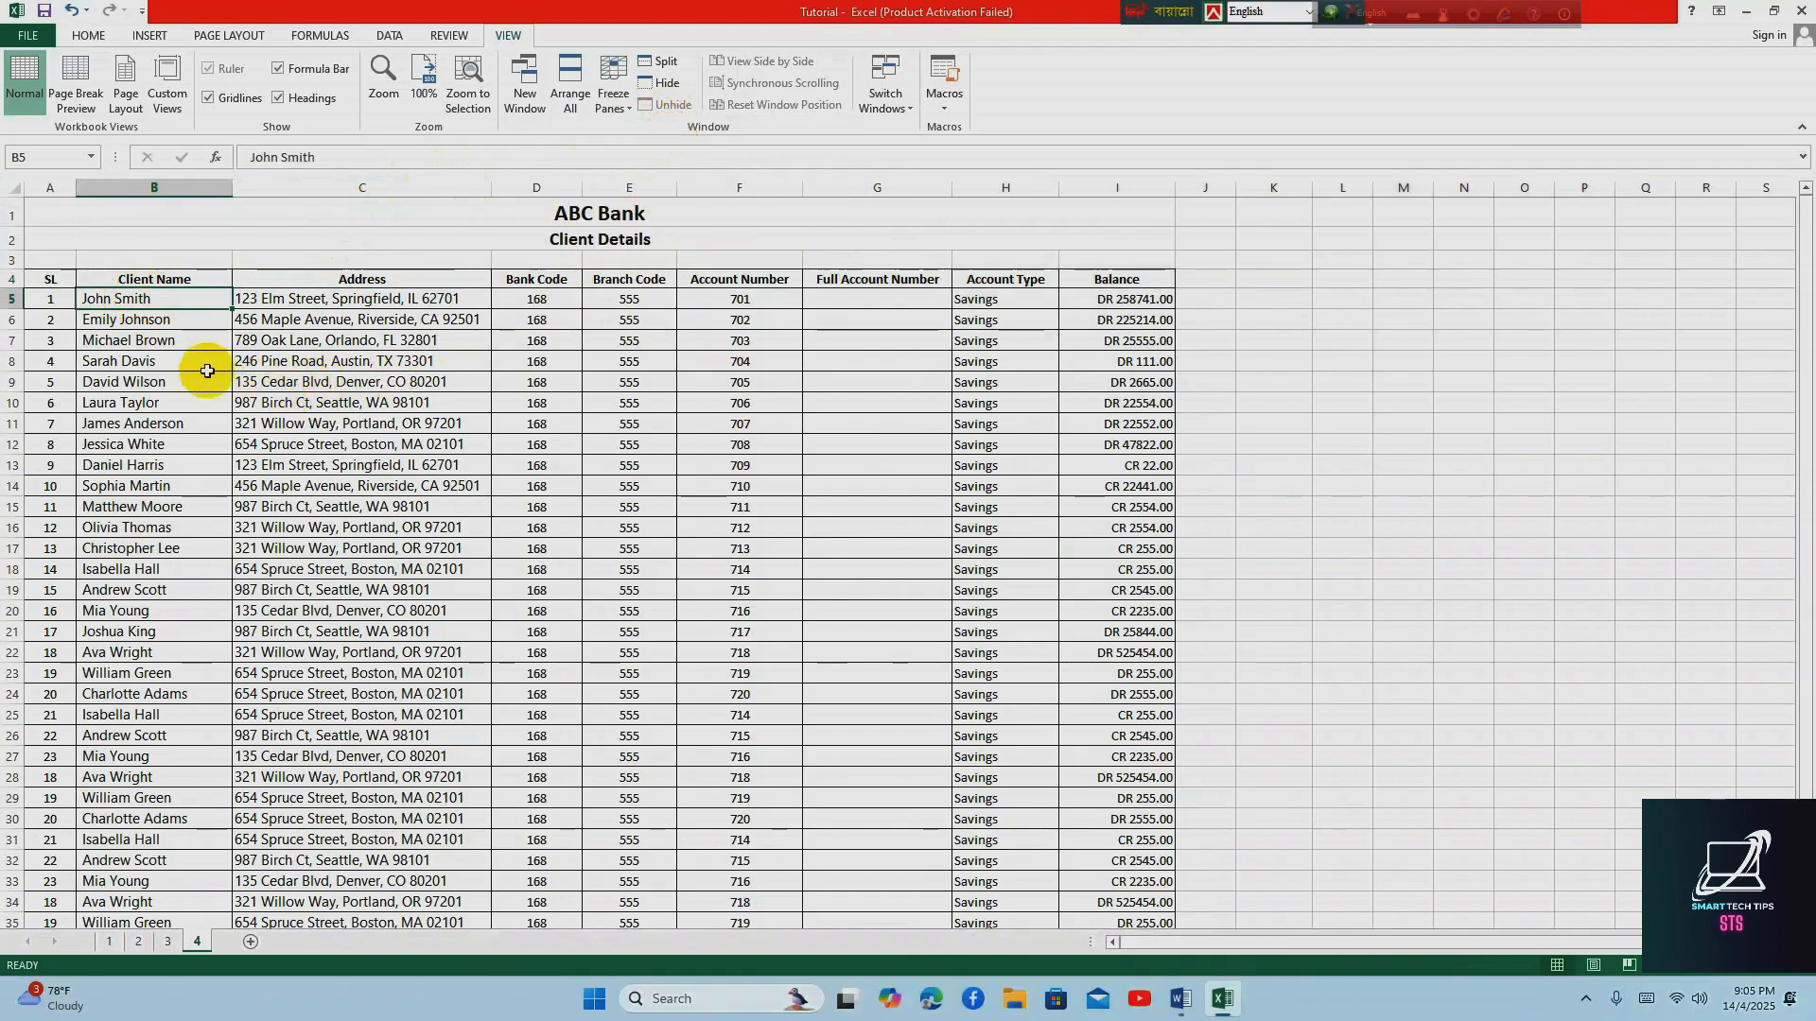
pyautogui.scroll(-5, 208, 371)
pyautogui.scroll(5, 210, 373)
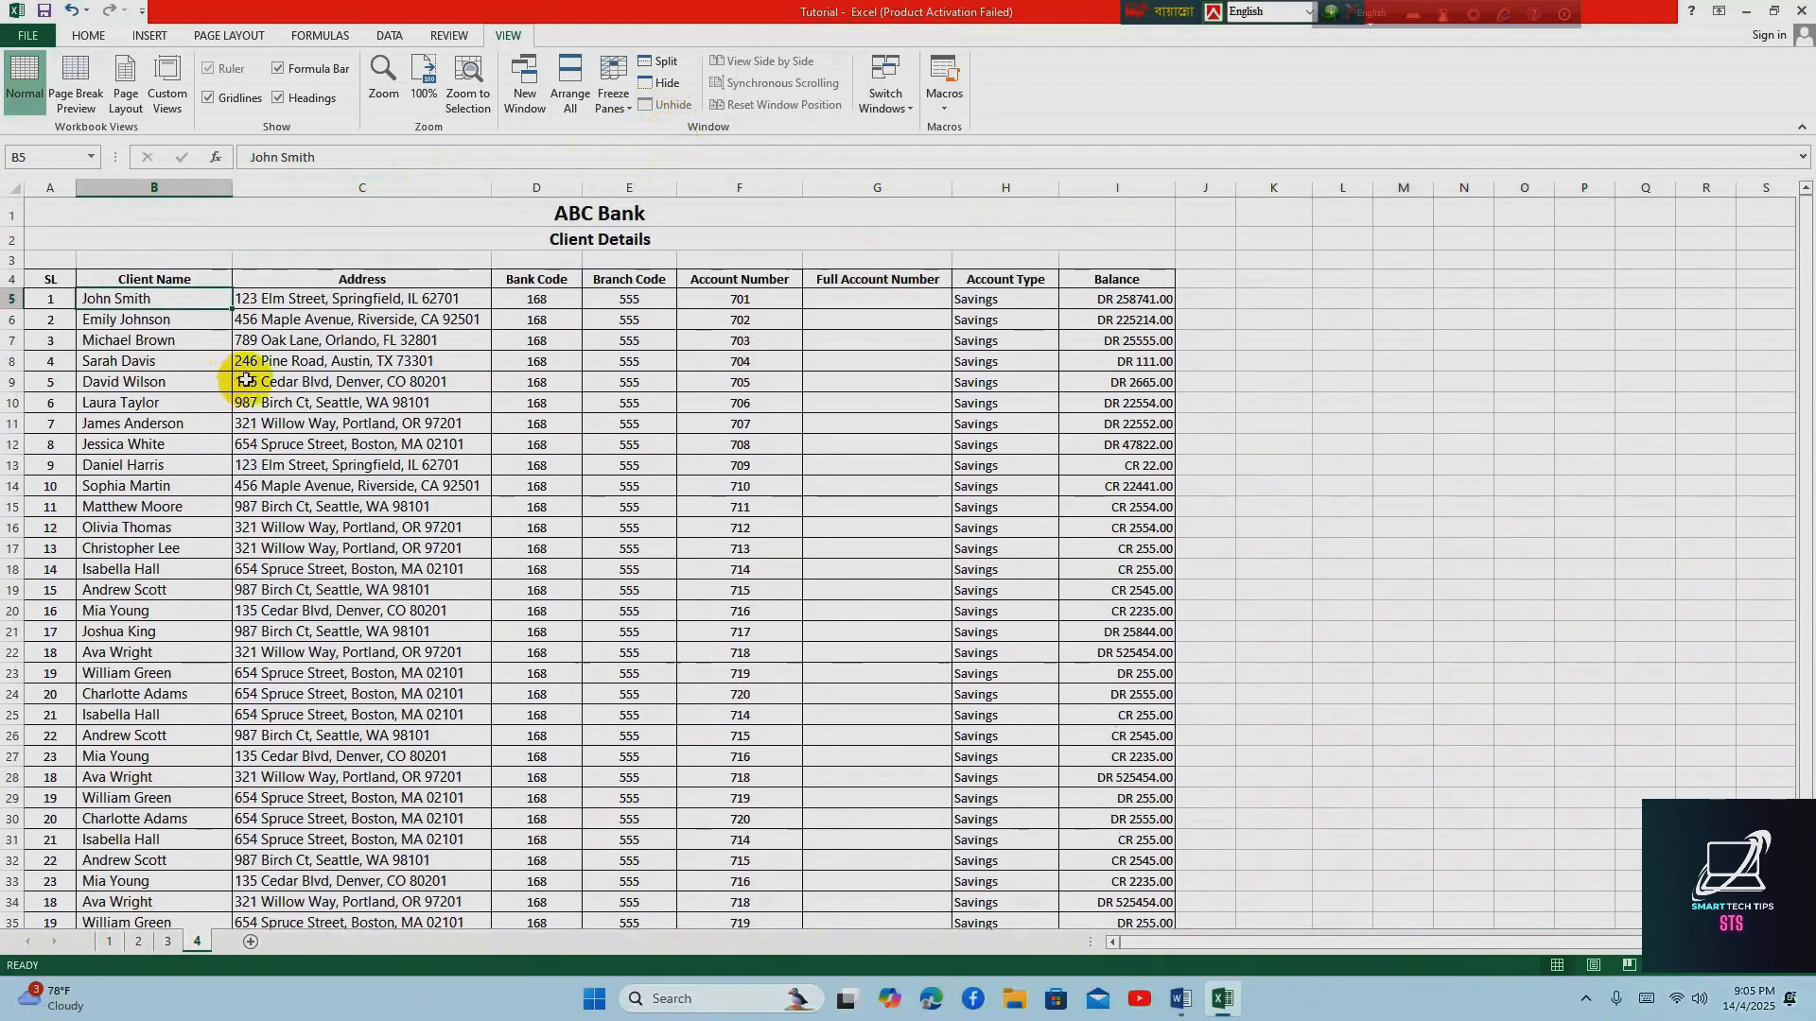
pyautogui.click(621, 108)
pyautogui.click(679, 144)
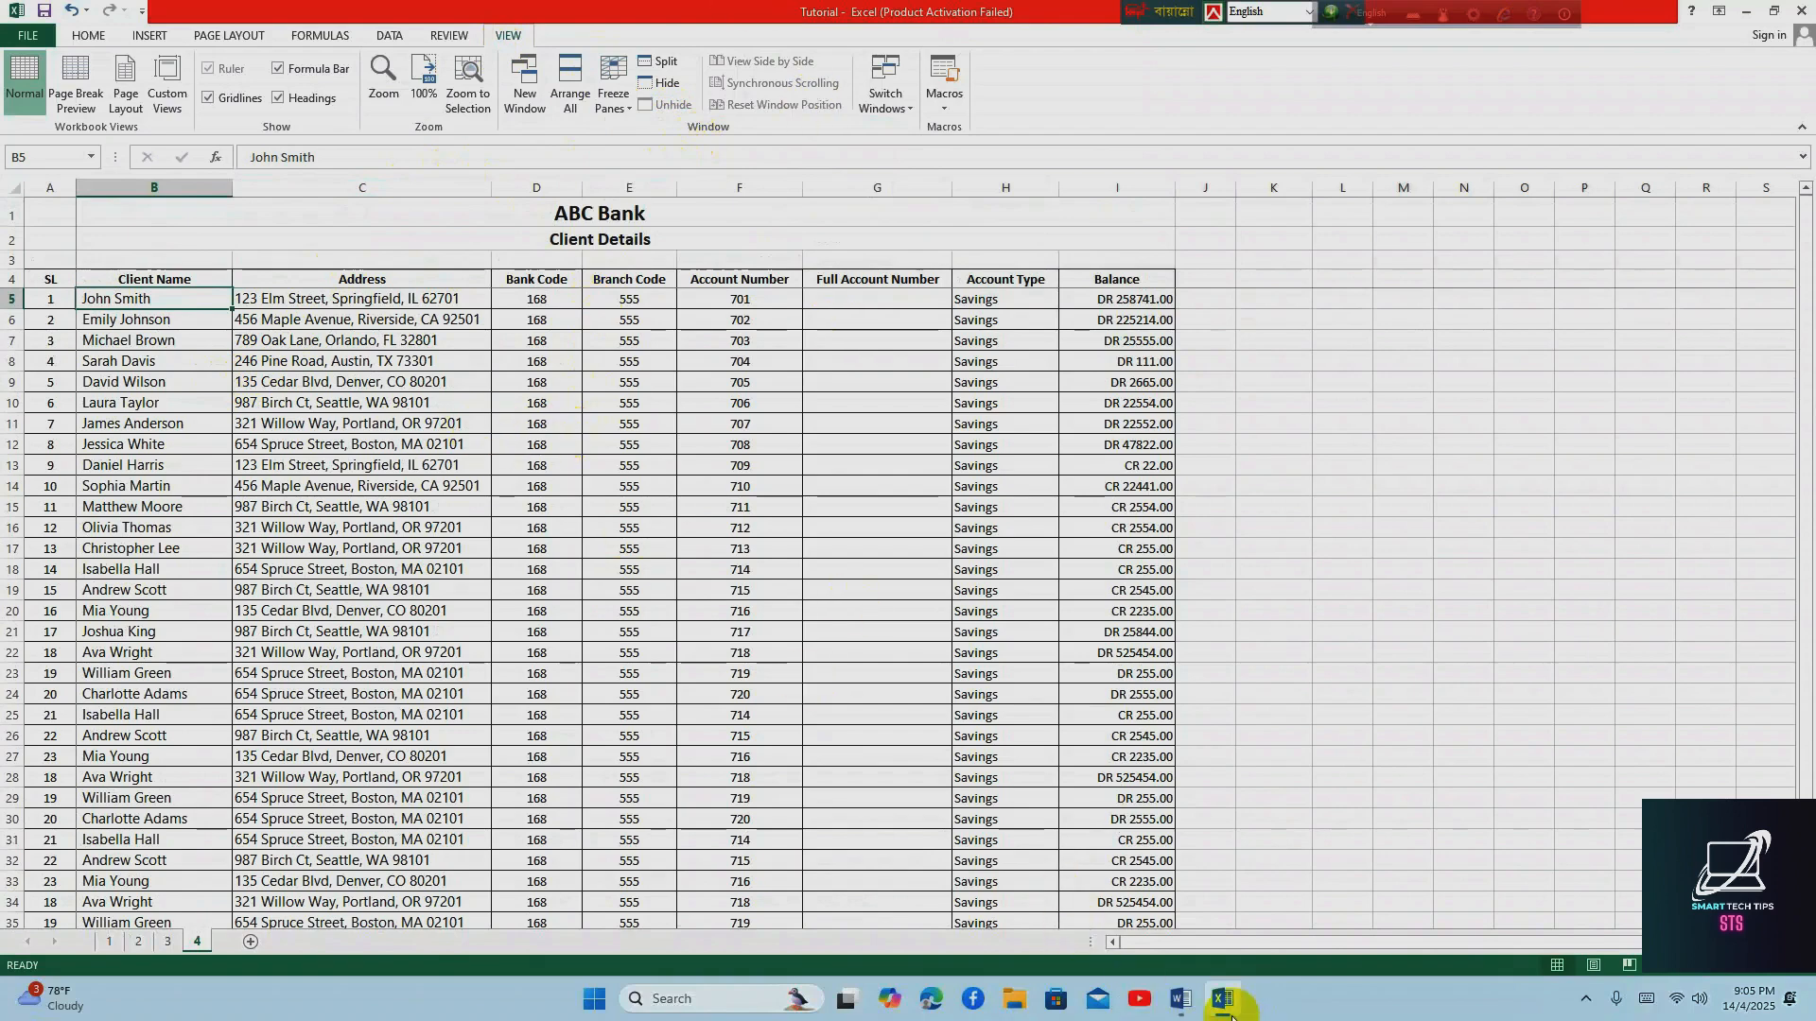
# Switch to the Word tutorial outline and highlight its second topic, the automatic header on every page
pyautogui.click(1180, 998)
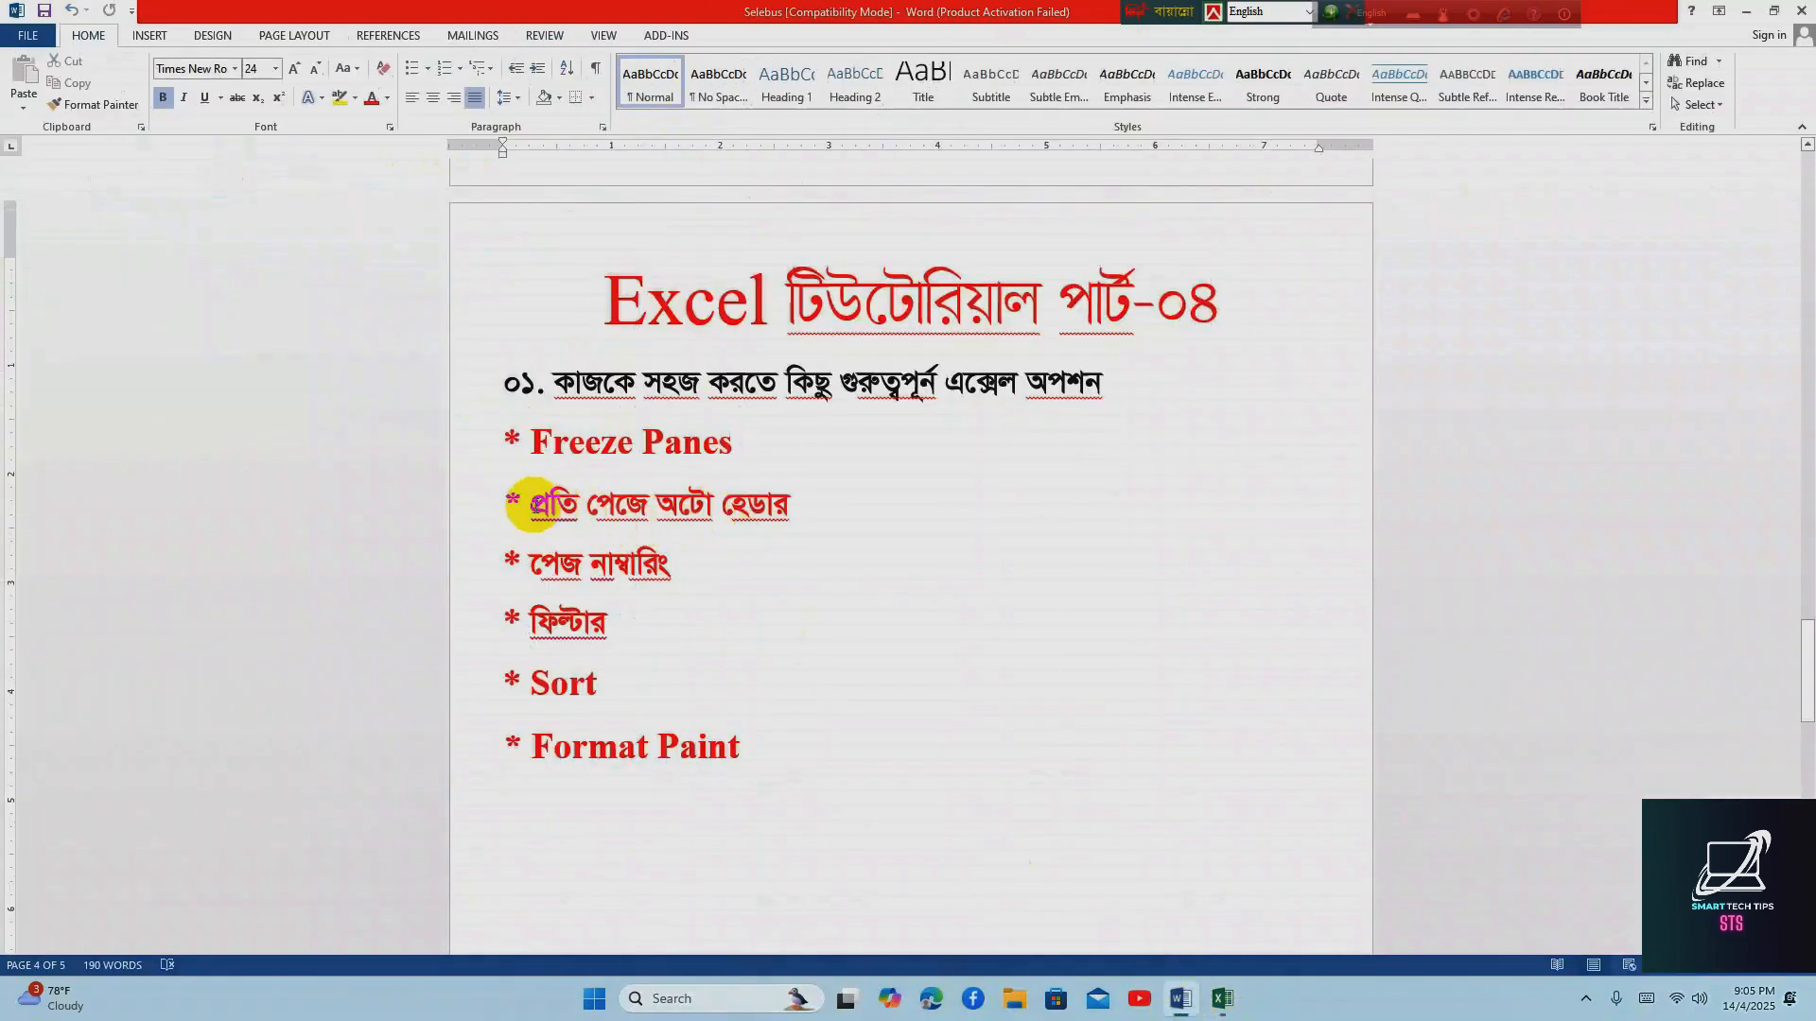
pyautogui.moveTo(532, 502); pyautogui.dragTo(829, 514)
pyautogui.click(728, 613)
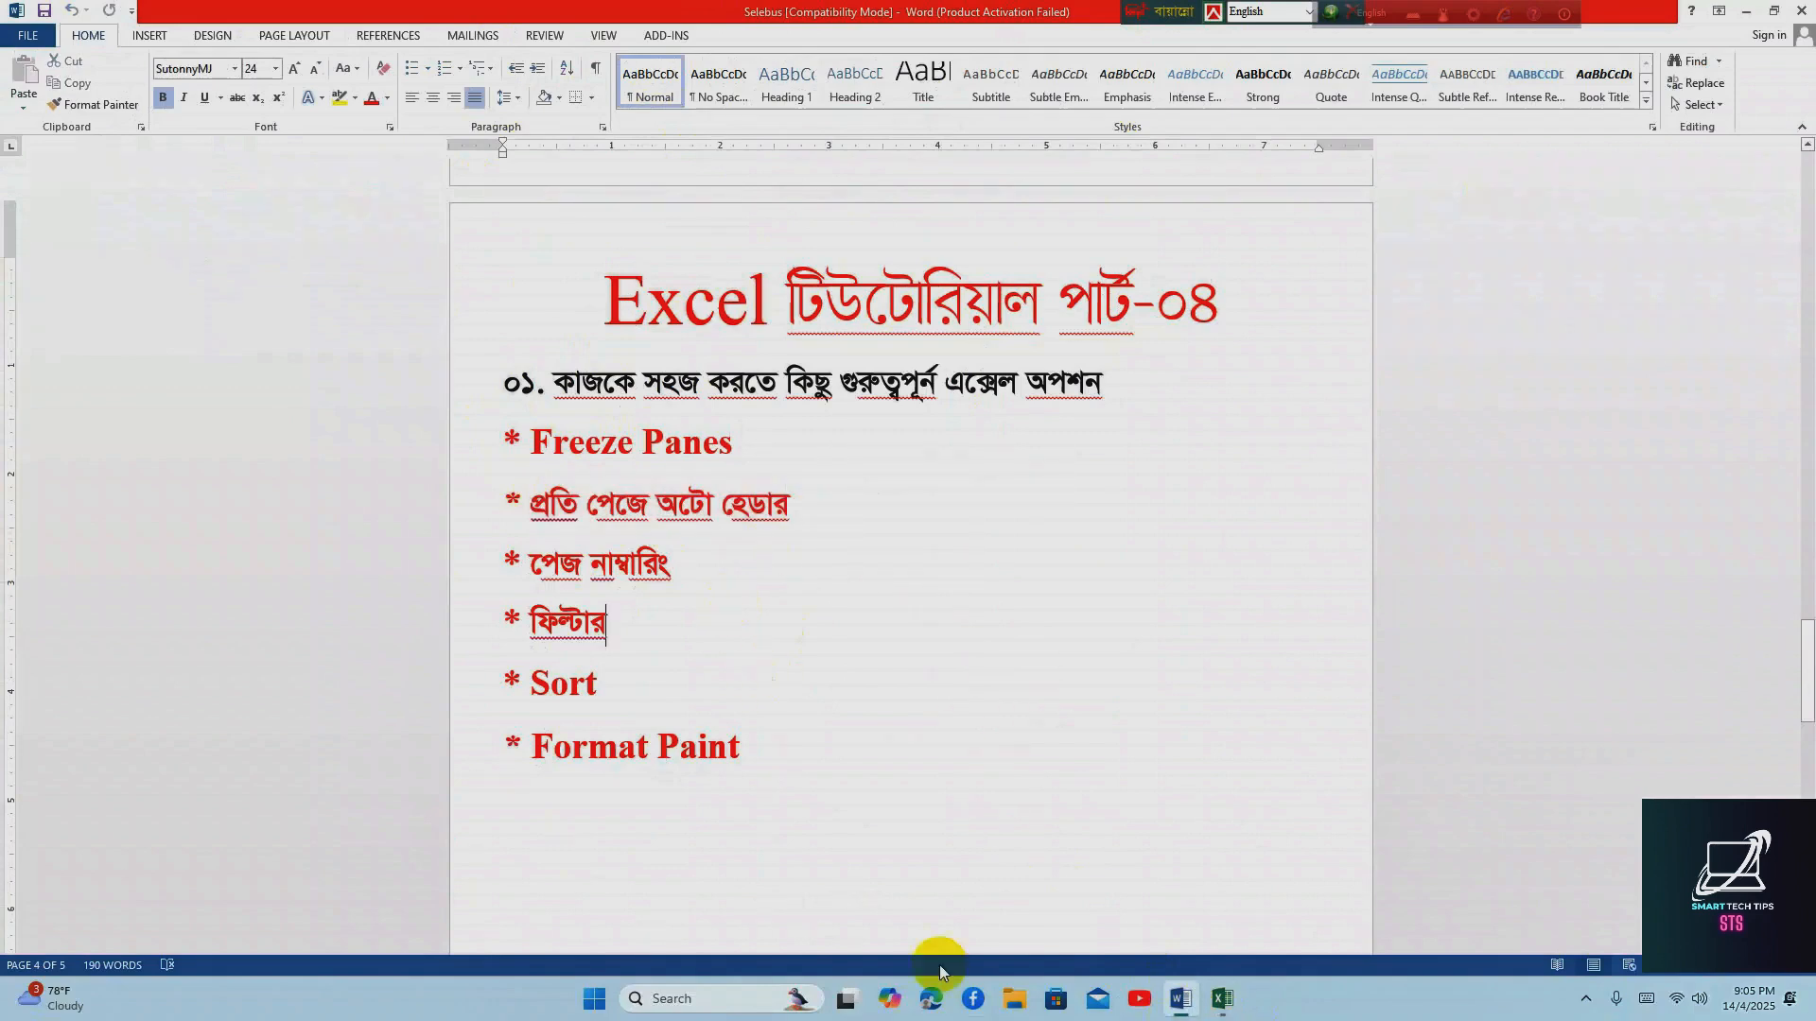
# Return to the Excel client sheet and look through the list to judge its length
pyautogui.click(1219, 1008)
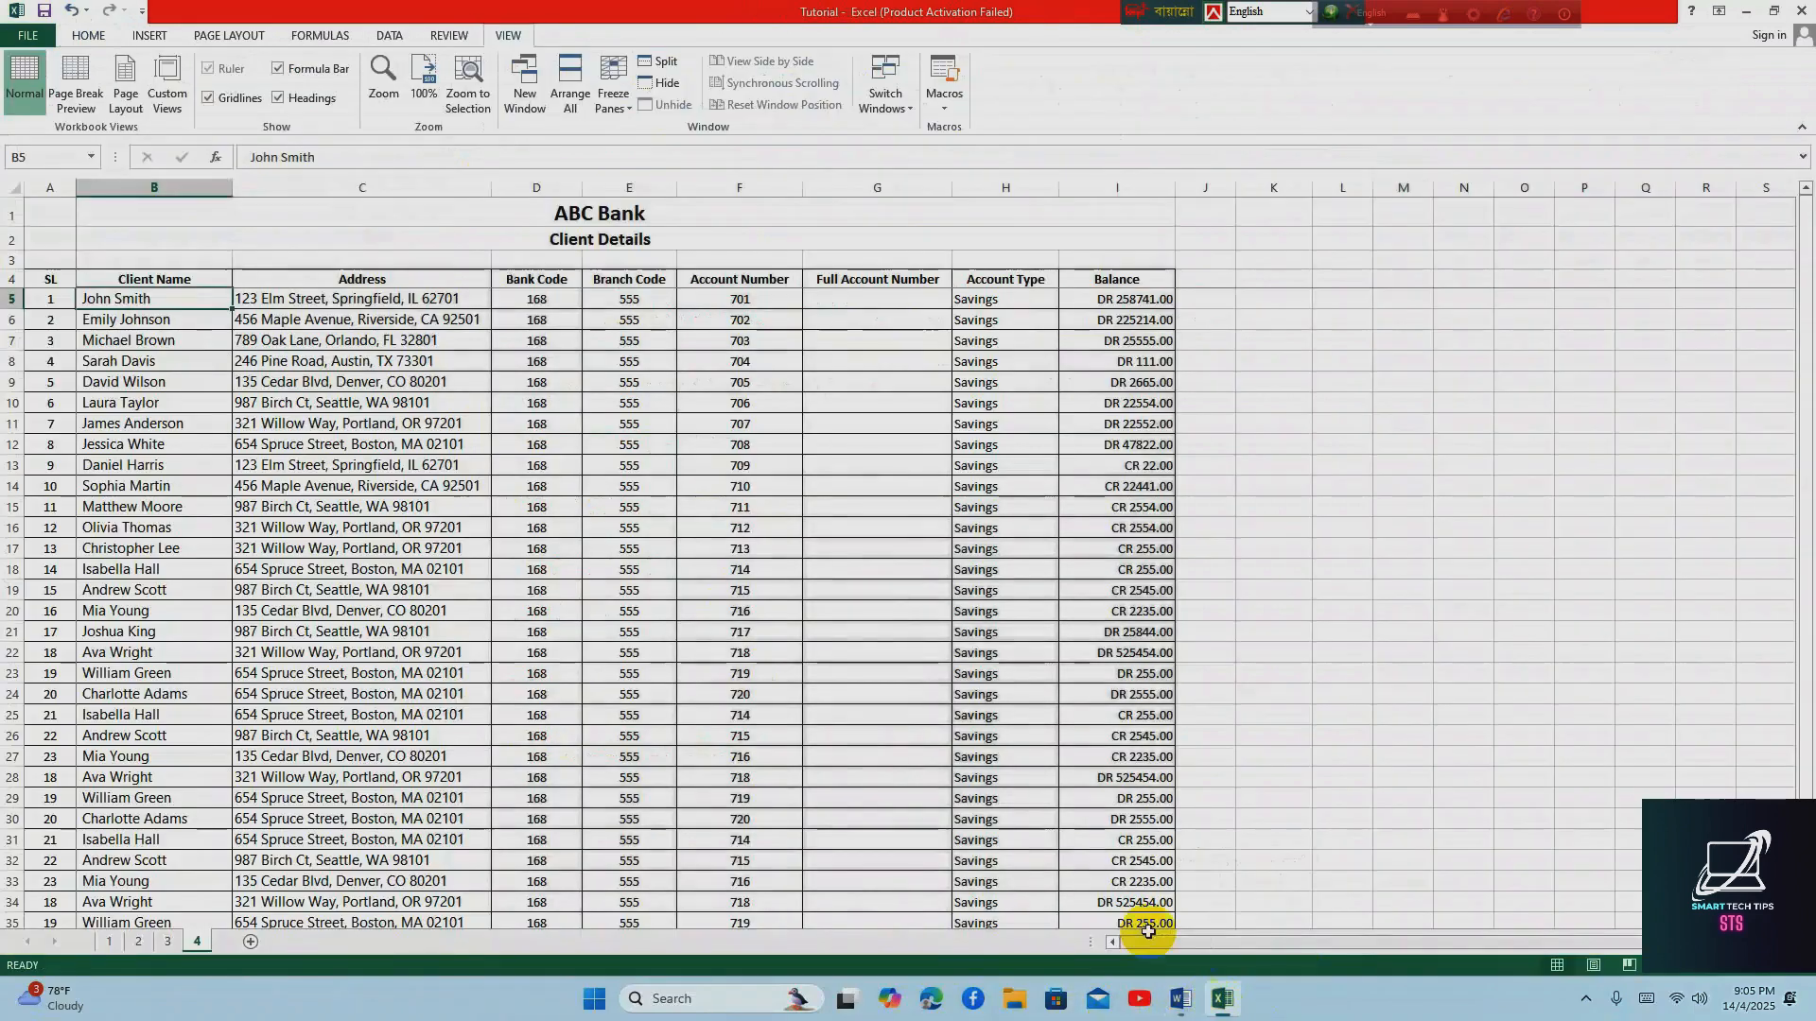
pyautogui.click(551, 450)
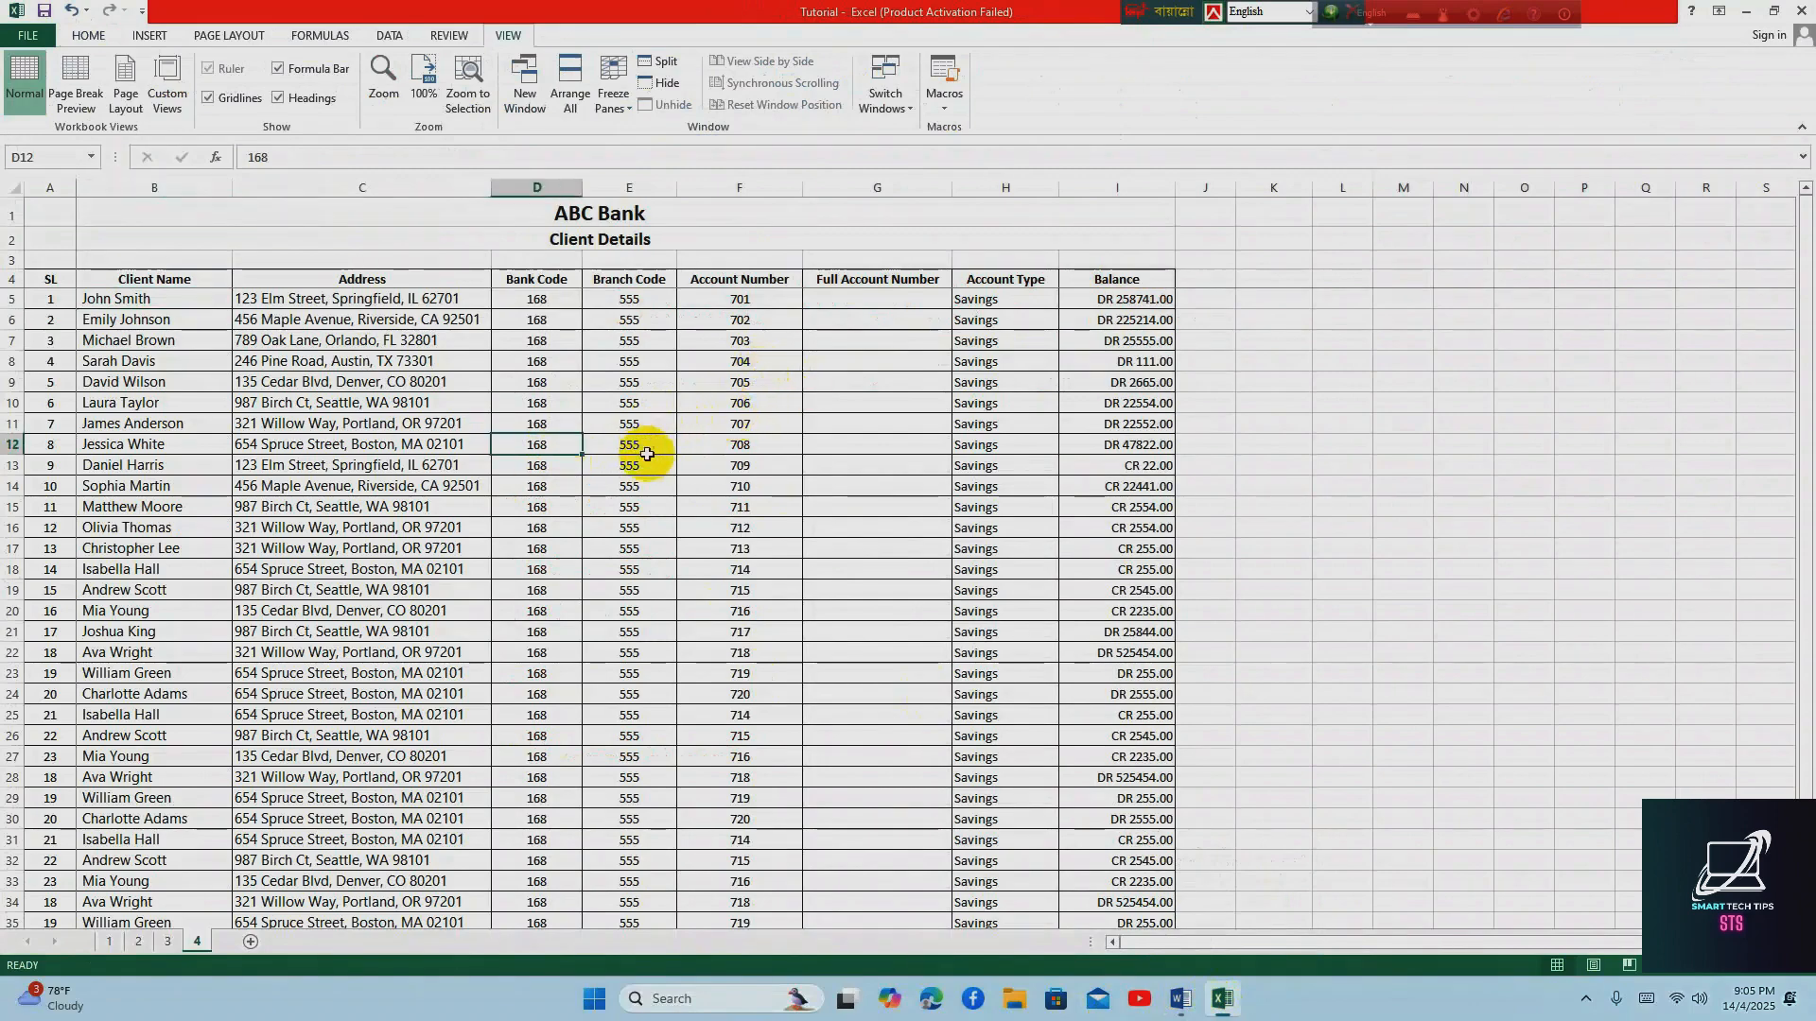
pyautogui.scroll(-4, 643, 463)
pyautogui.scroll(4, 654, 479)
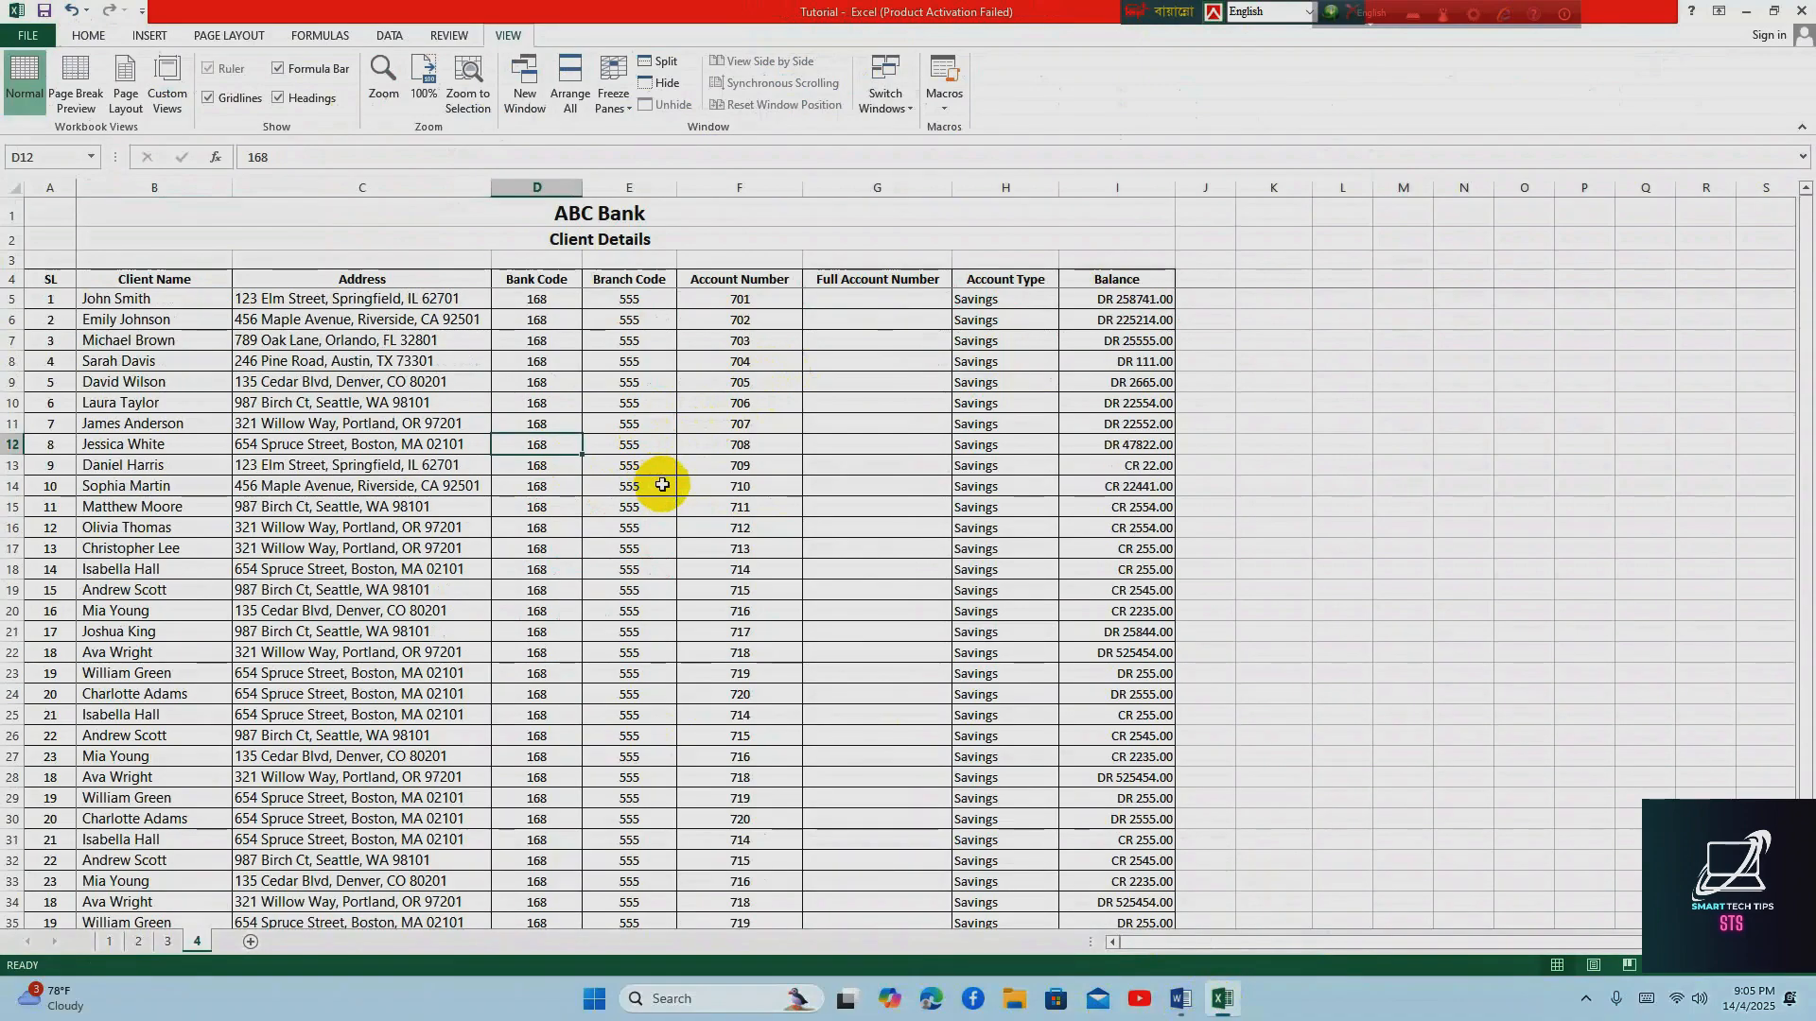
# Copy the client rows A23:I39 and paste them directly below the list at cell A40
pyautogui.scroll(-7, 662, 484)
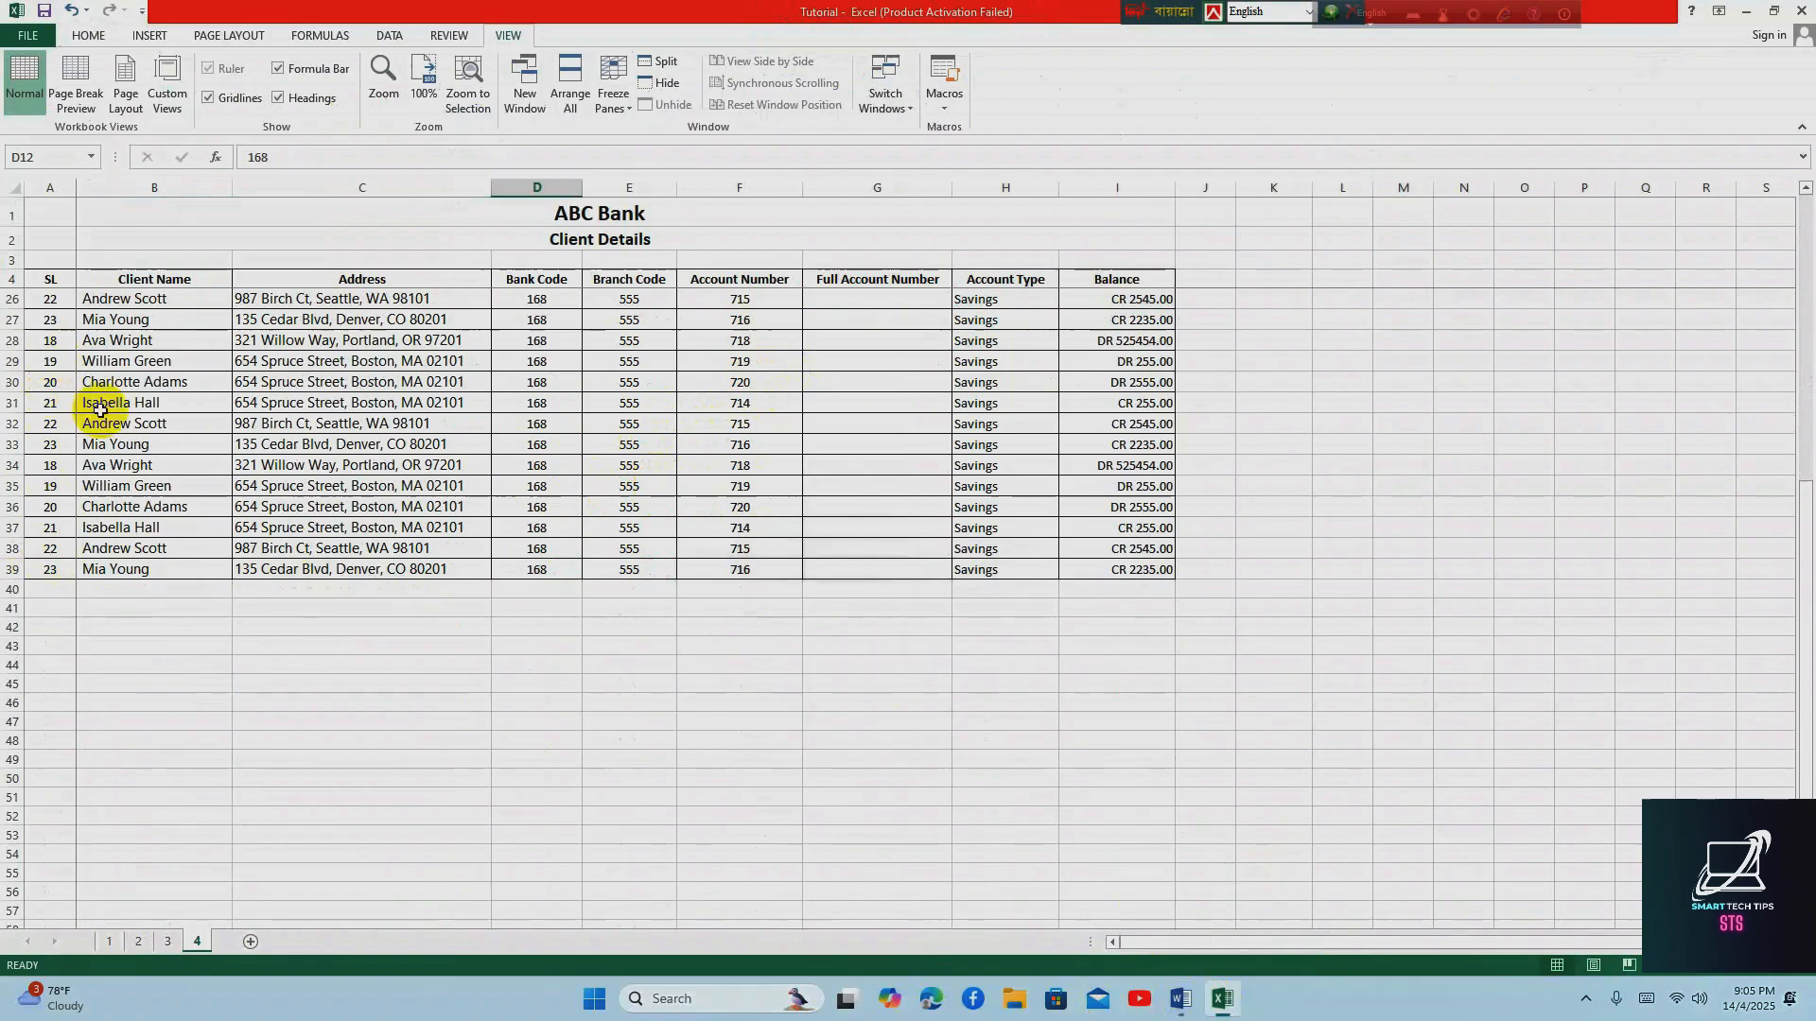
pyautogui.scroll(3, 101, 409)
pyautogui.moveTo(47, 424); pyautogui.dragTo(1106, 757)
pyautogui.hotkey('ctrl', 'c')
pyautogui.scroll(-4, 886, 725)
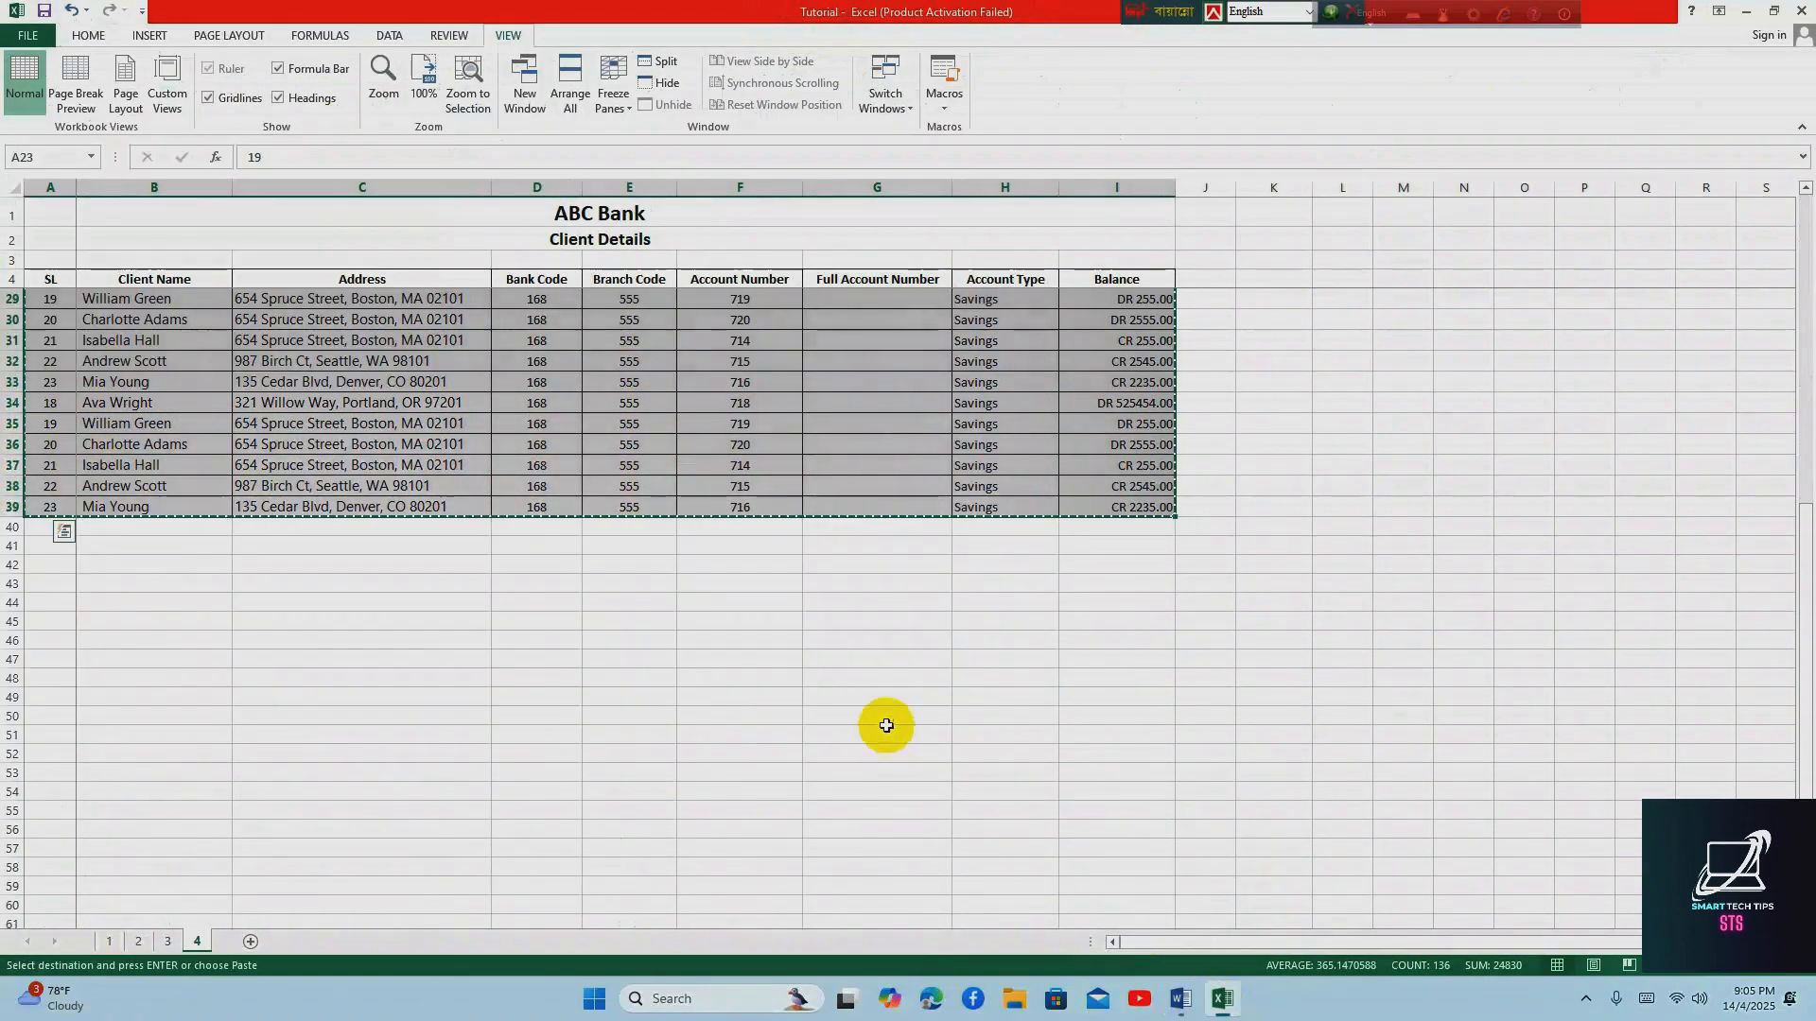
pyautogui.click(31, 527)
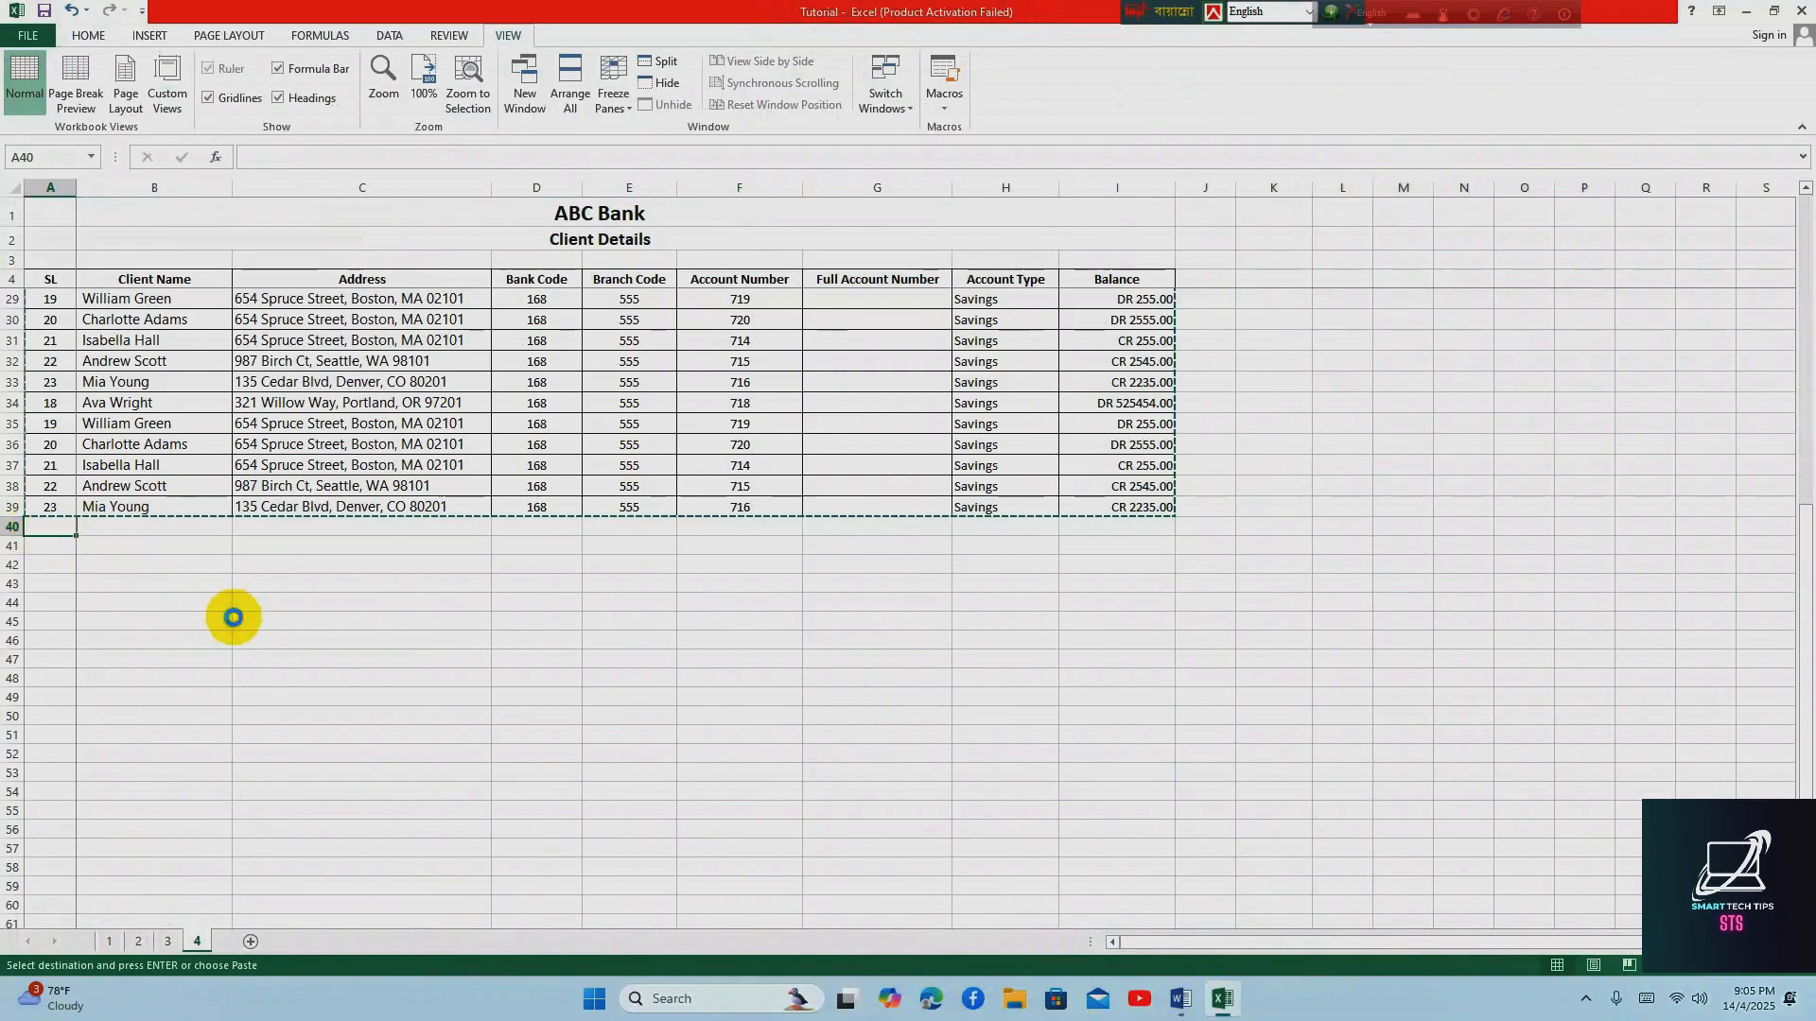
pyautogui.hotkey('ctrl', 'v')
# Paste the copied client rows two more times below the list, at cells A57 and A74
pyautogui.scroll(-5, 243, 627)
pyautogui.click(48, 569)
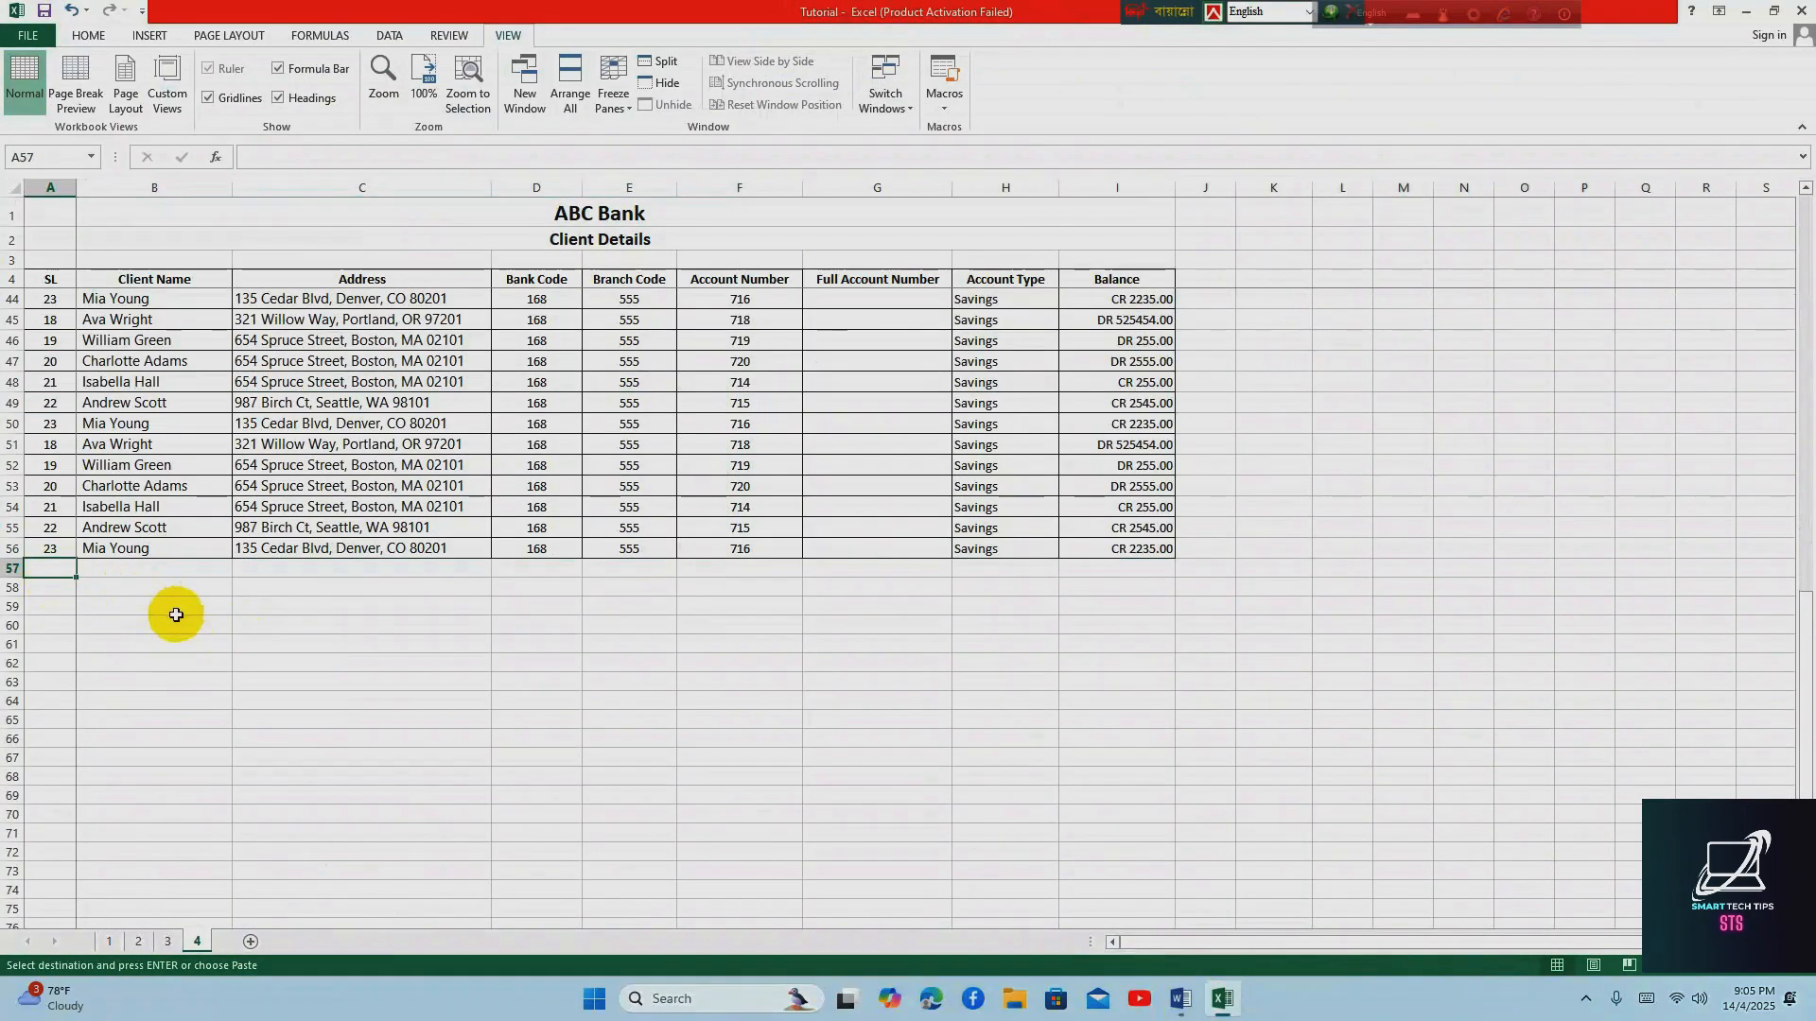
pyautogui.hotkey('ctrl', 'v')
pyautogui.scroll(-5, 179, 657)
pyautogui.click(57, 609)
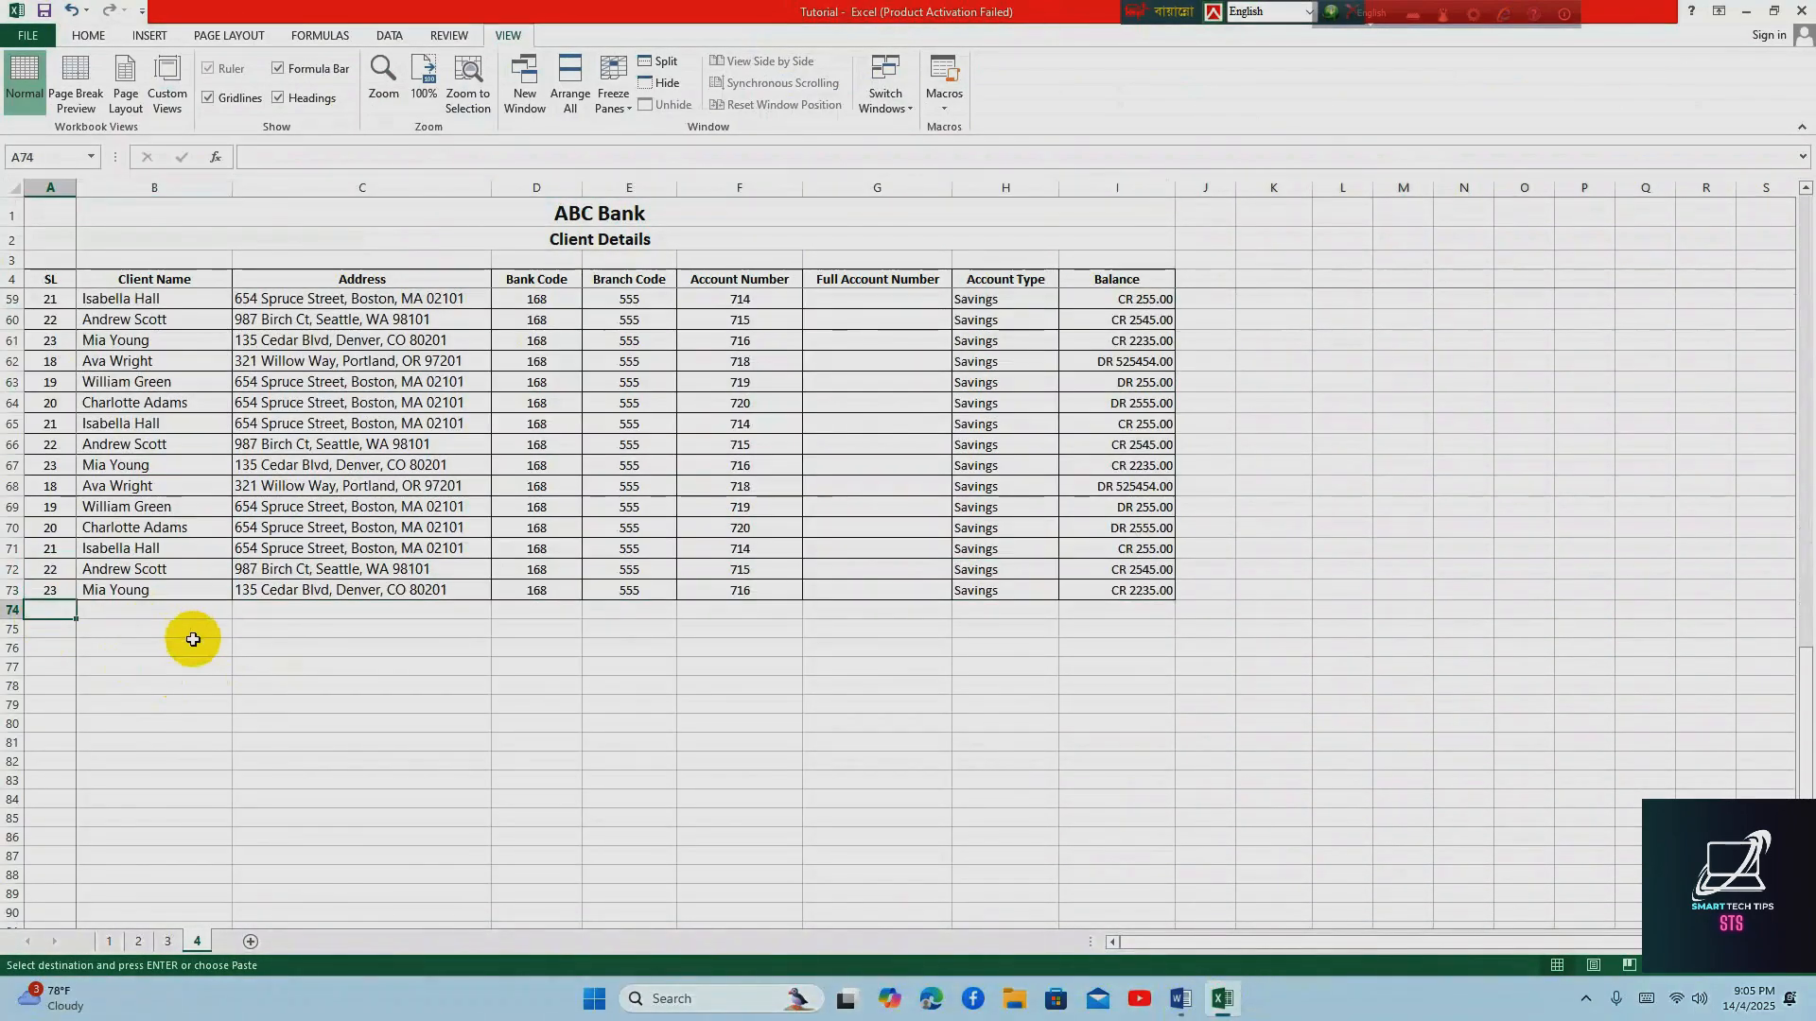
pyautogui.hotkey('ctrl', 'v')
pyautogui.press('Escape')
pyautogui.click(598, 570)
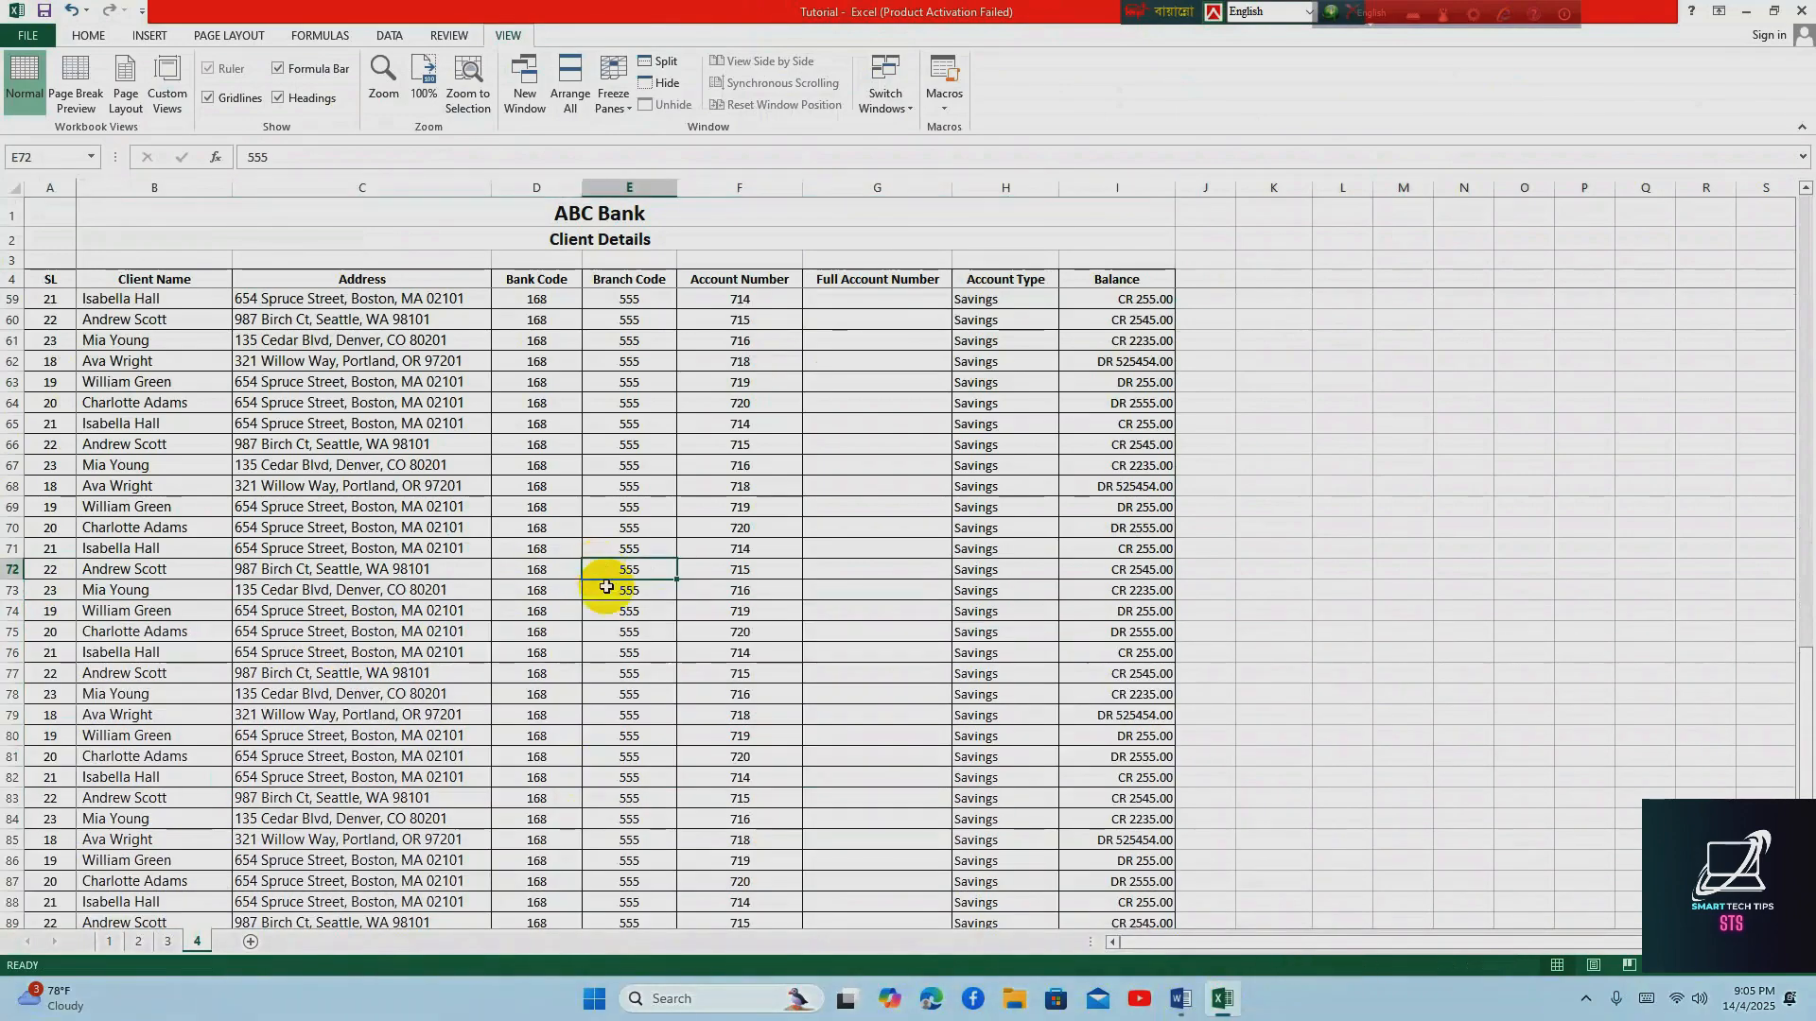
# Open the page setup from the print preview and set the page orientation to Landscape
pyautogui.scroll(18, 606, 587)
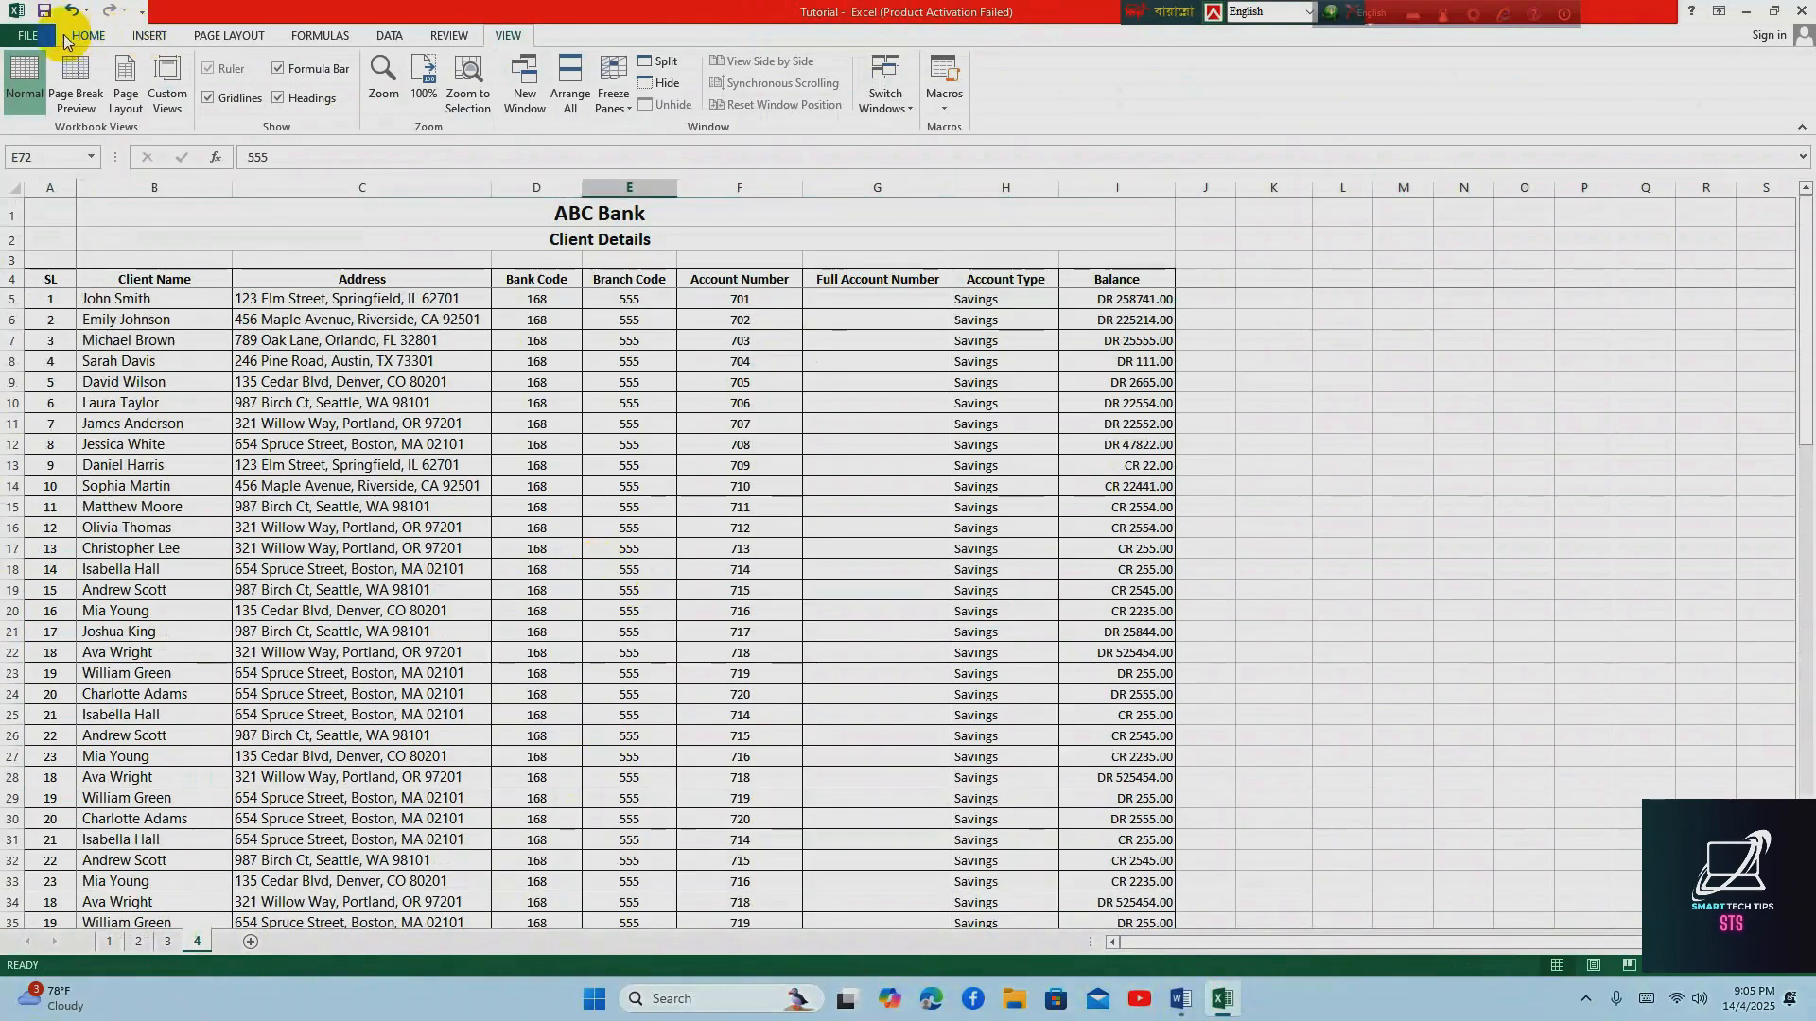
pyautogui.click(29, 35)
pyautogui.click(36, 260)
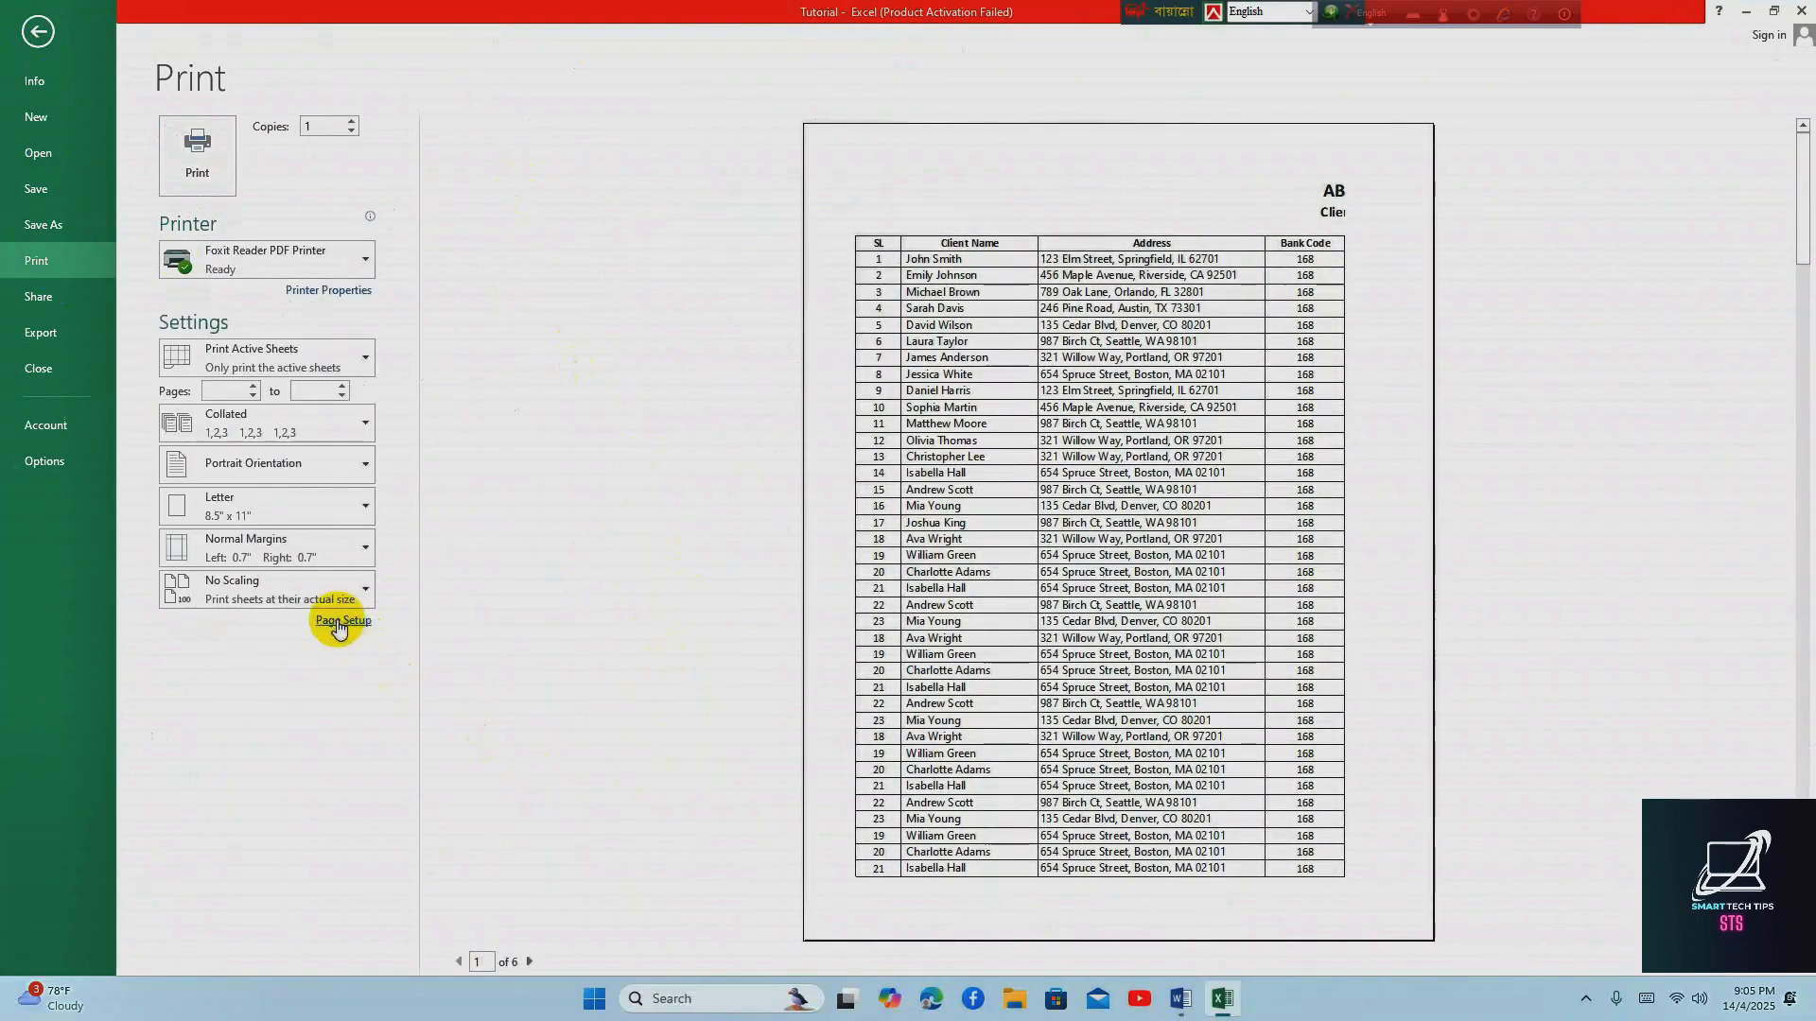
pyautogui.click(340, 621)
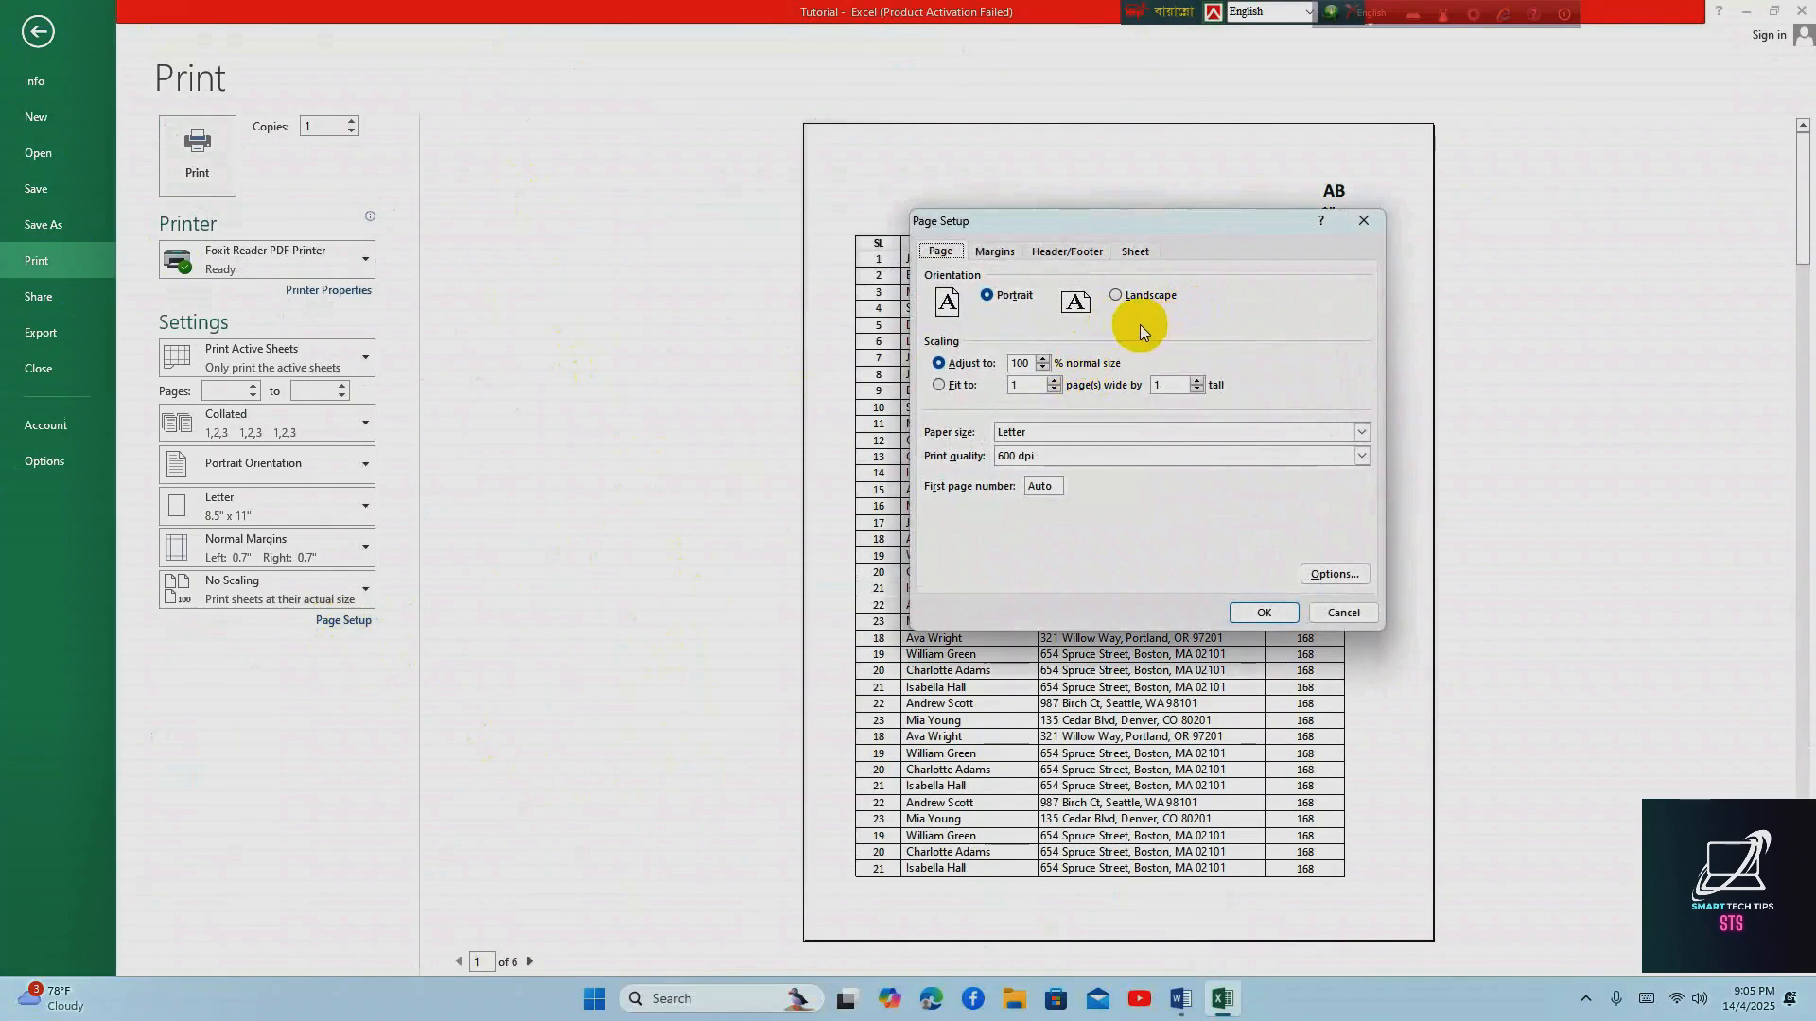
pyautogui.click(1118, 299)
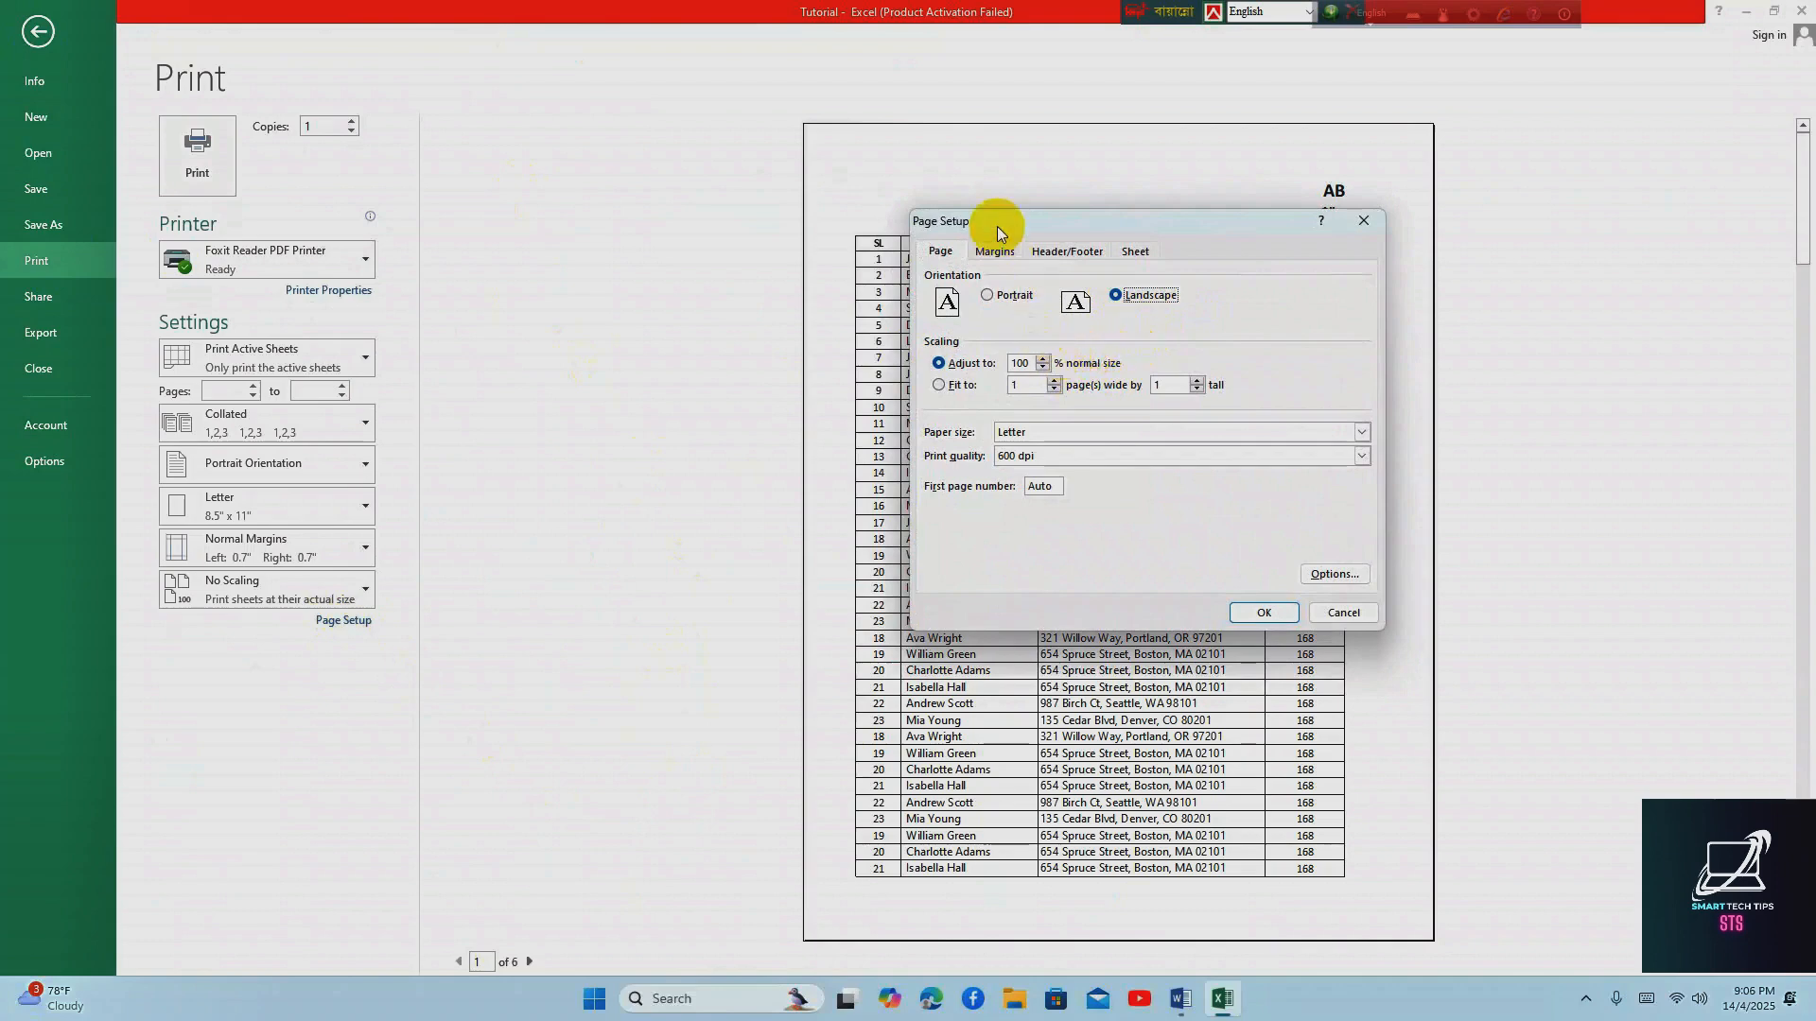
# Set the left and right margins to 0.2 and the top and bottom margins to 0.5, centre the page horizontally, and apply the setup
pyautogui.click(994, 251)
pyautogui.click(1066, 388)
pyautogui.click(1067, 388)
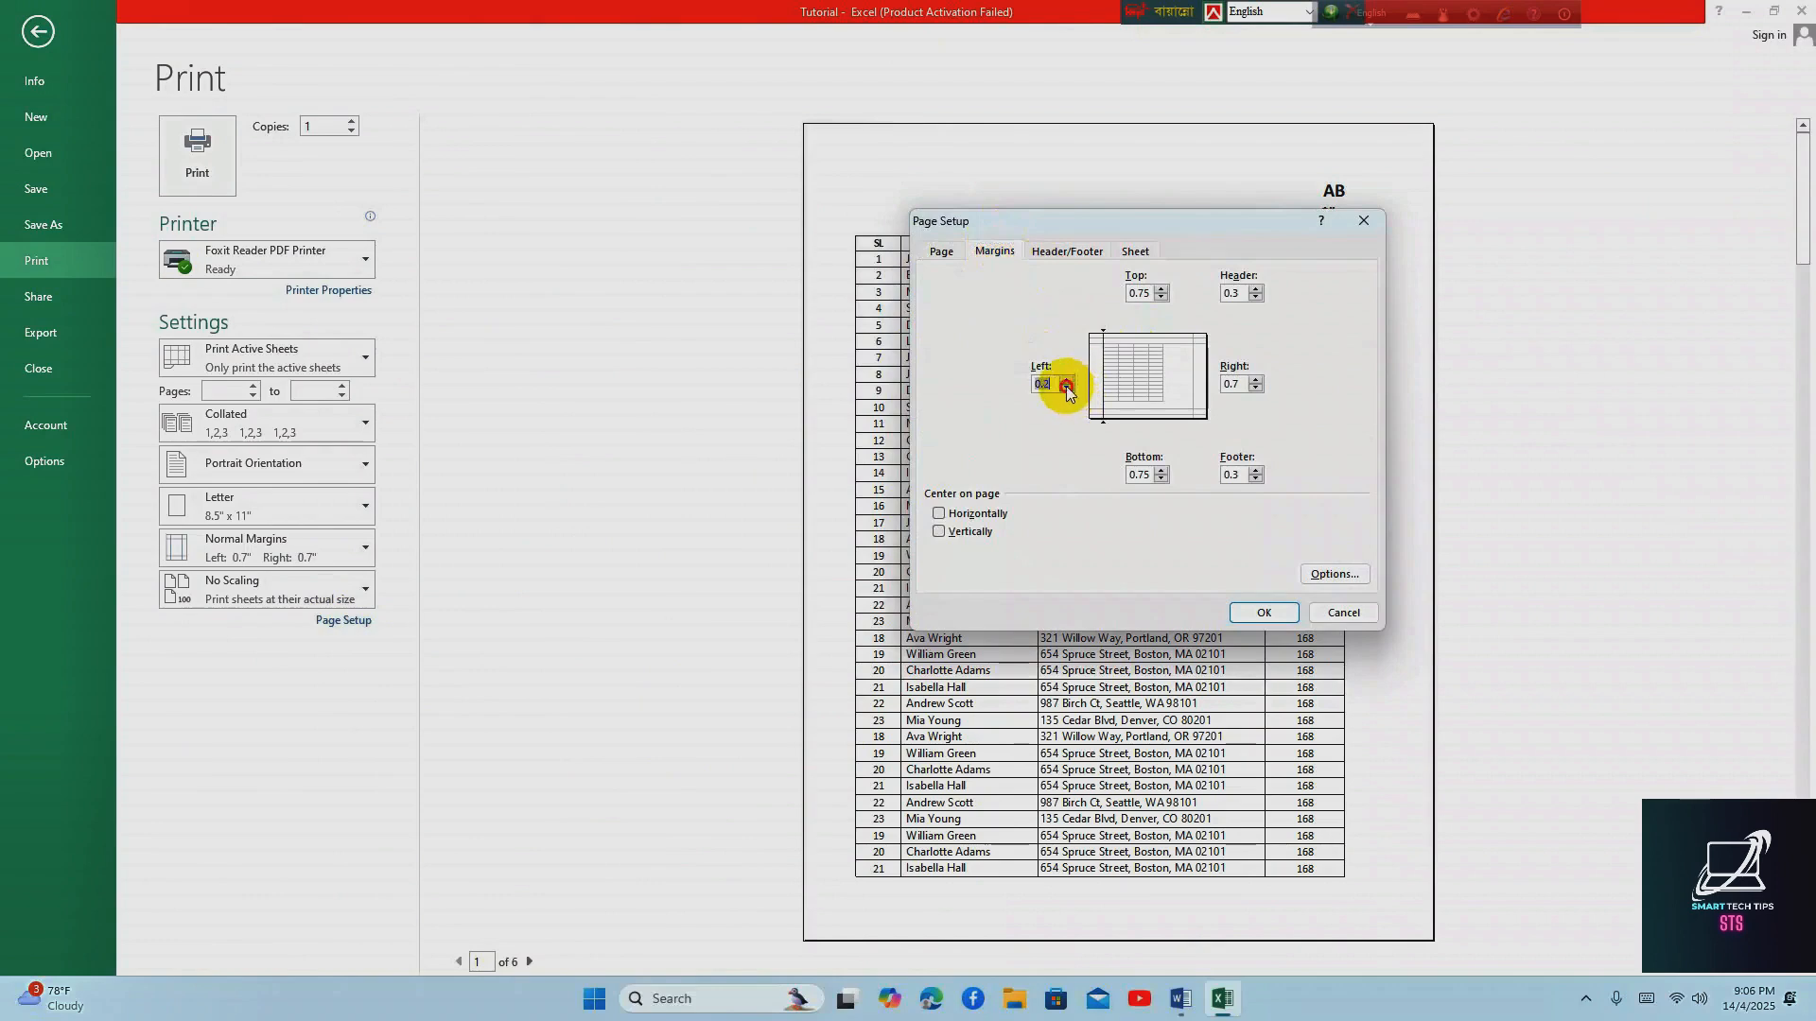
pyautogui.click(1255, 389)
pyautogui.click(1255, 389)
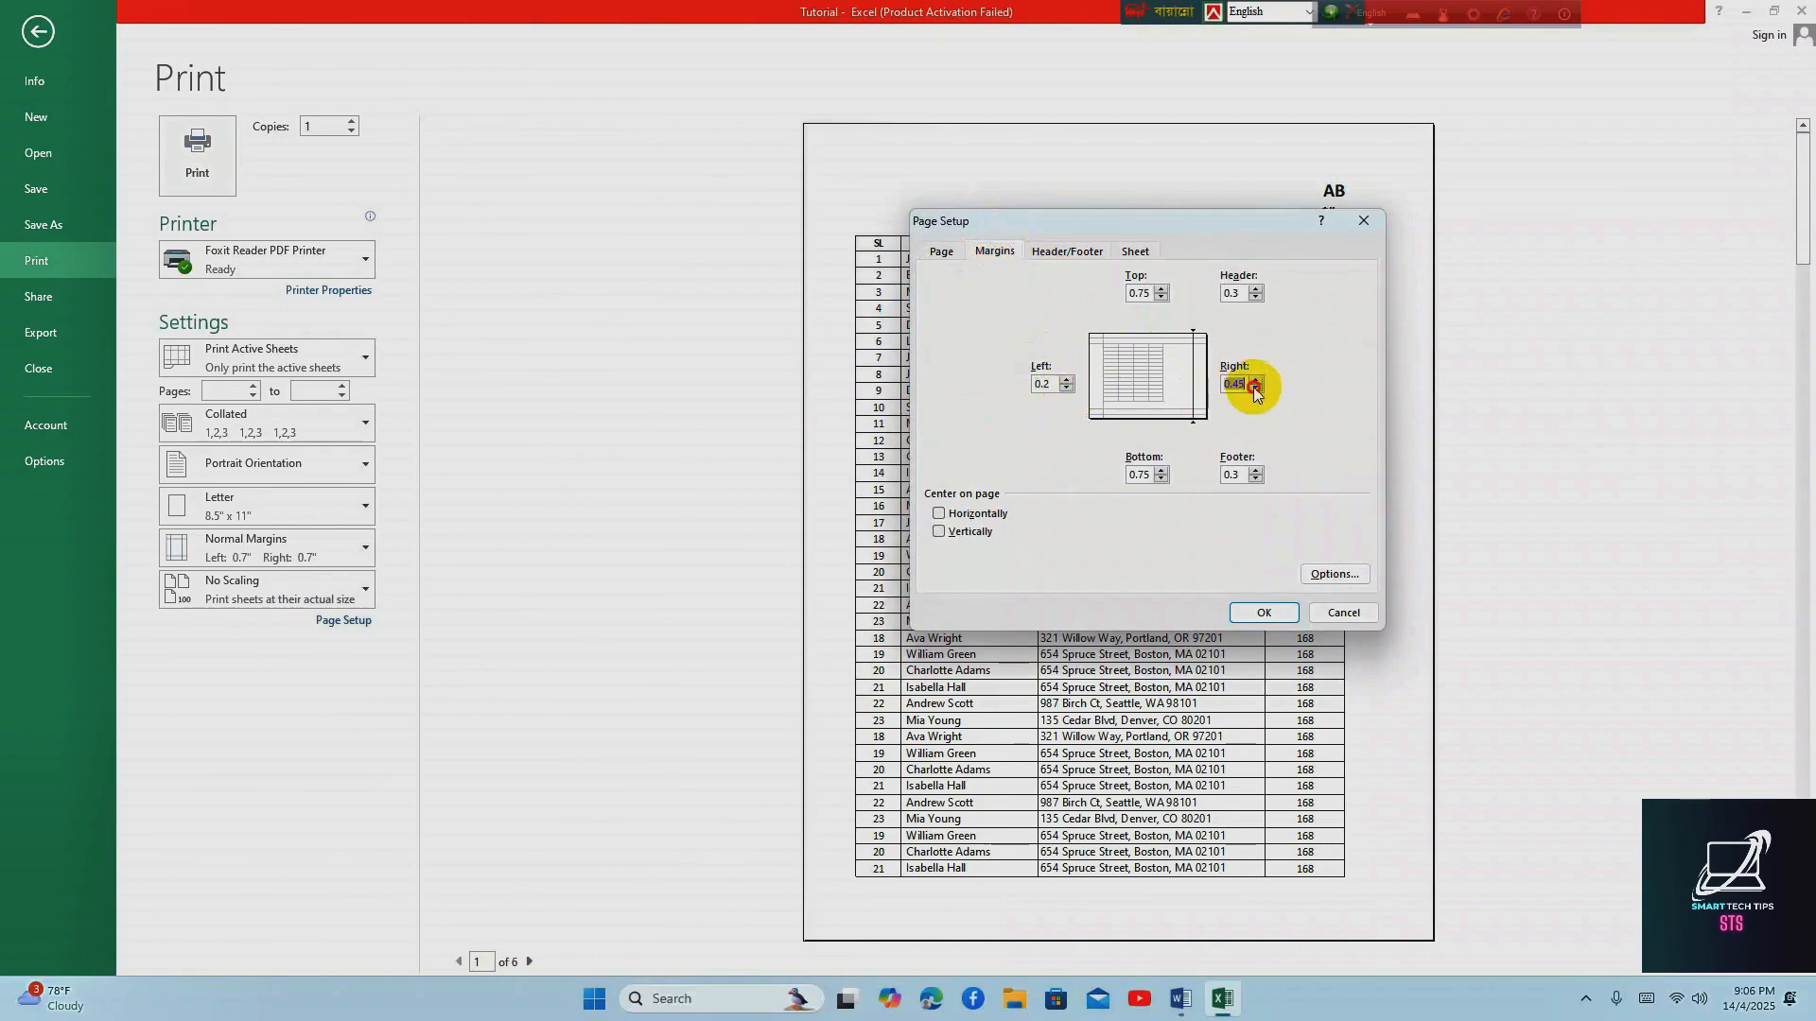
pyautogui.click(1161, 298)
pyautogui.click(939, 513)
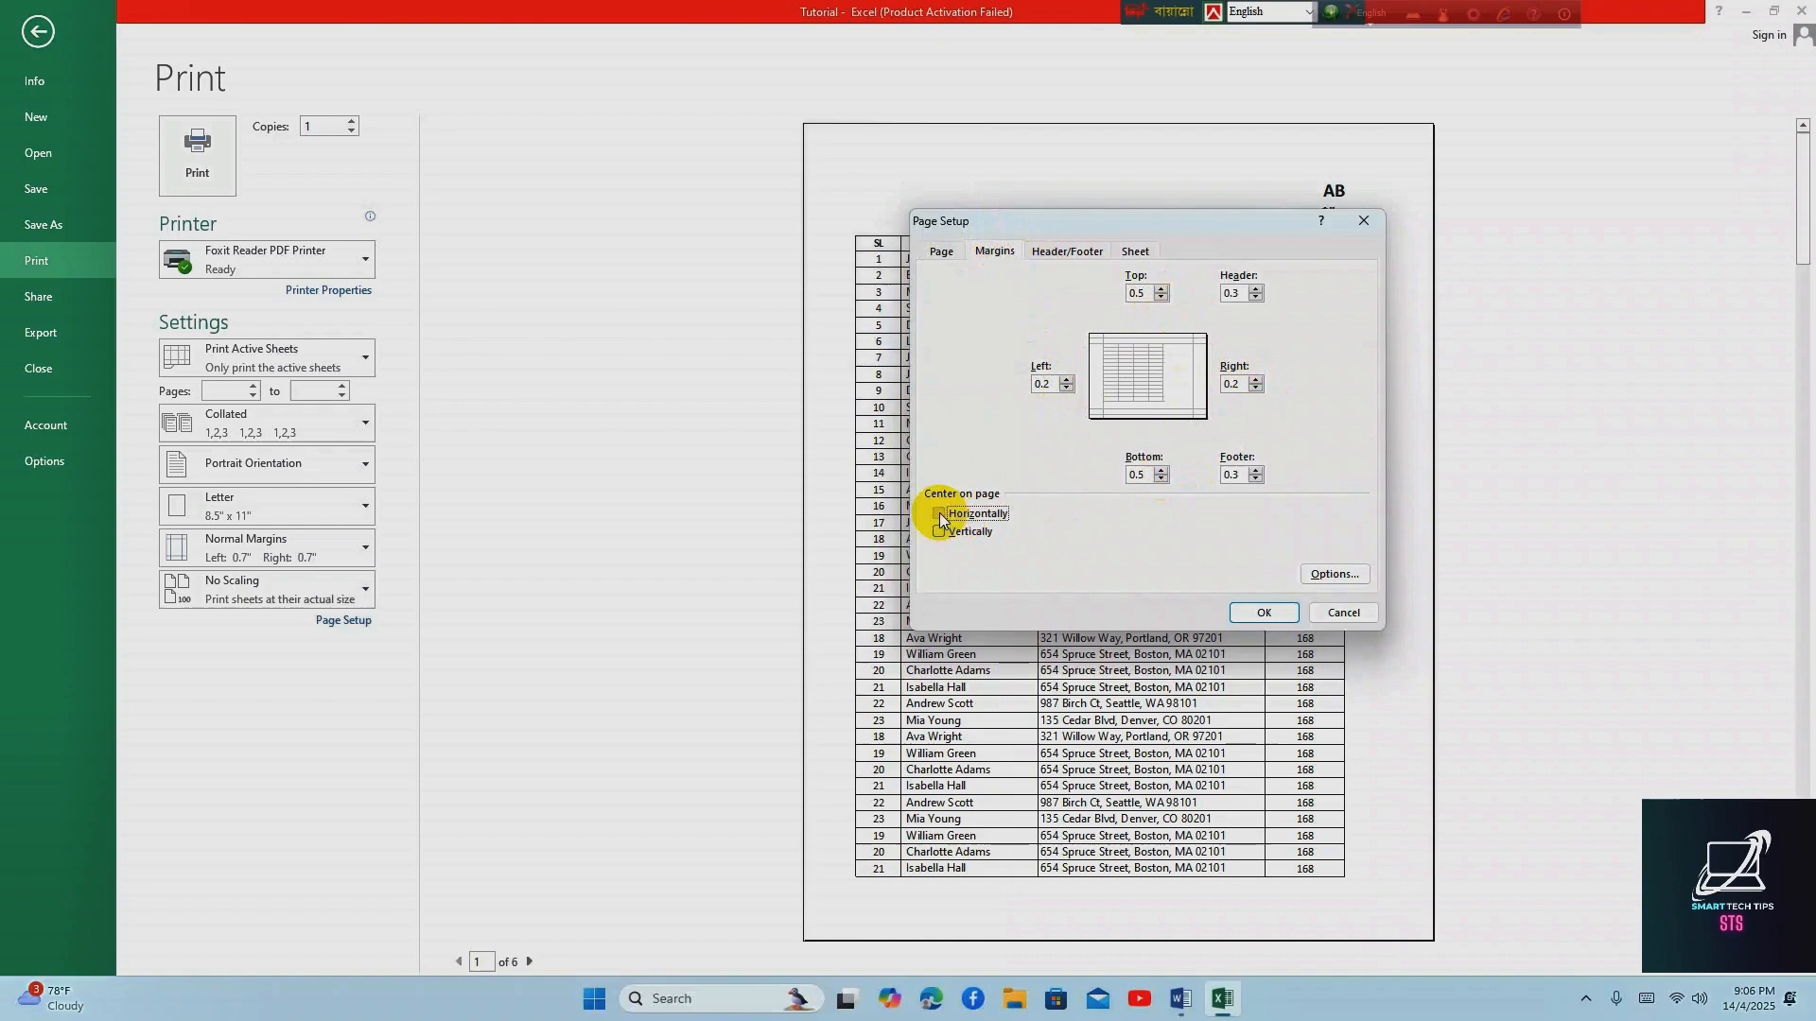
pyautogui.click(944, 255)
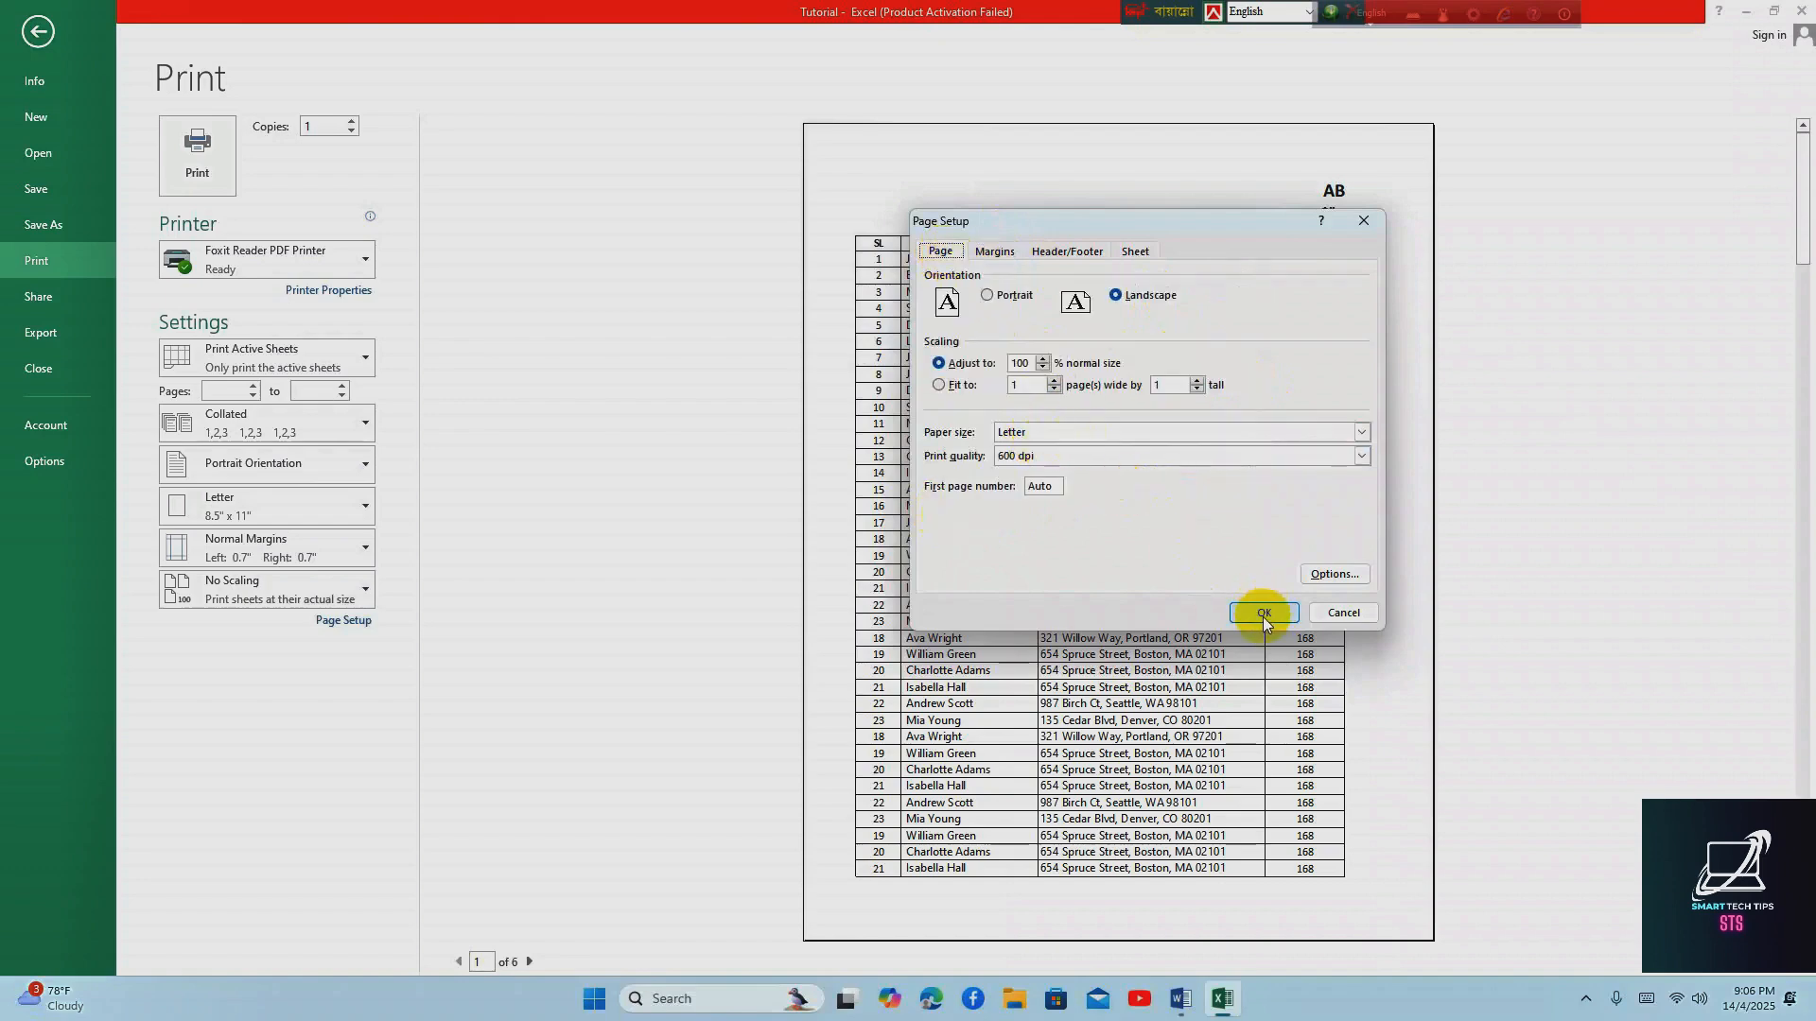
pyautogui.click(1259, 614)
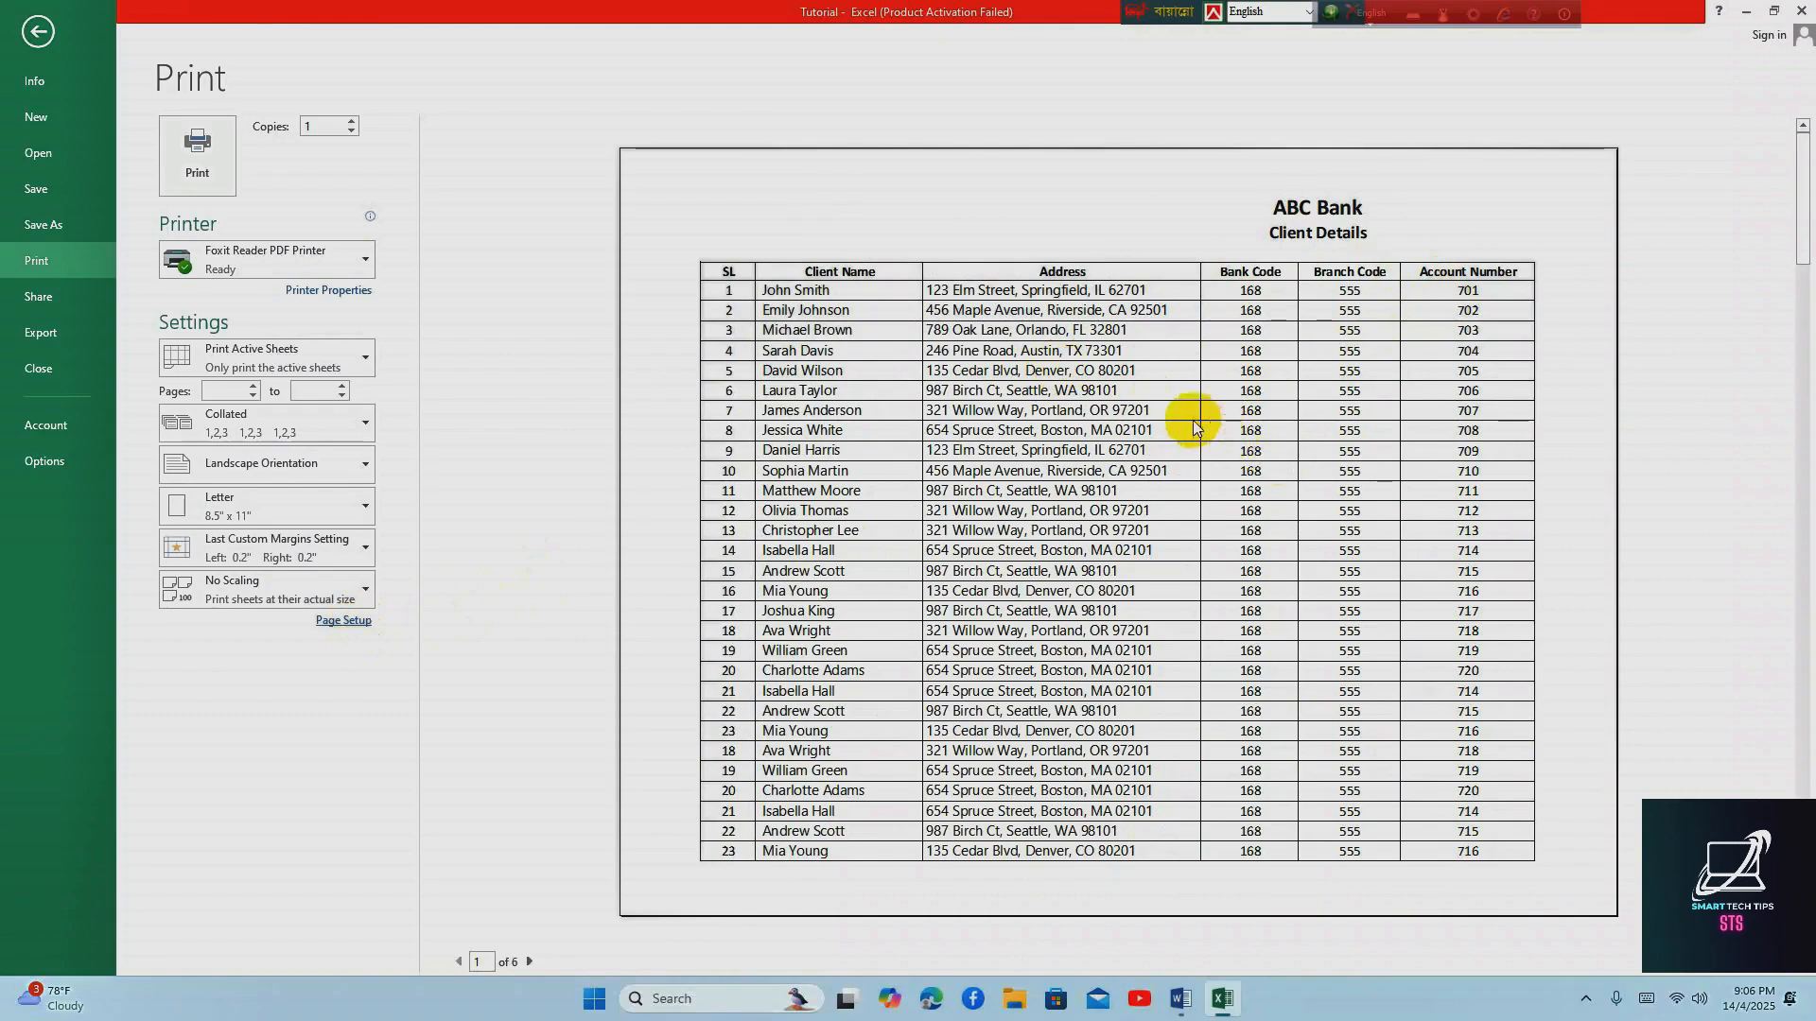
# Set the print scaling to 80% of normal size and return to the worksheet
pyautogui.click(341, 623)
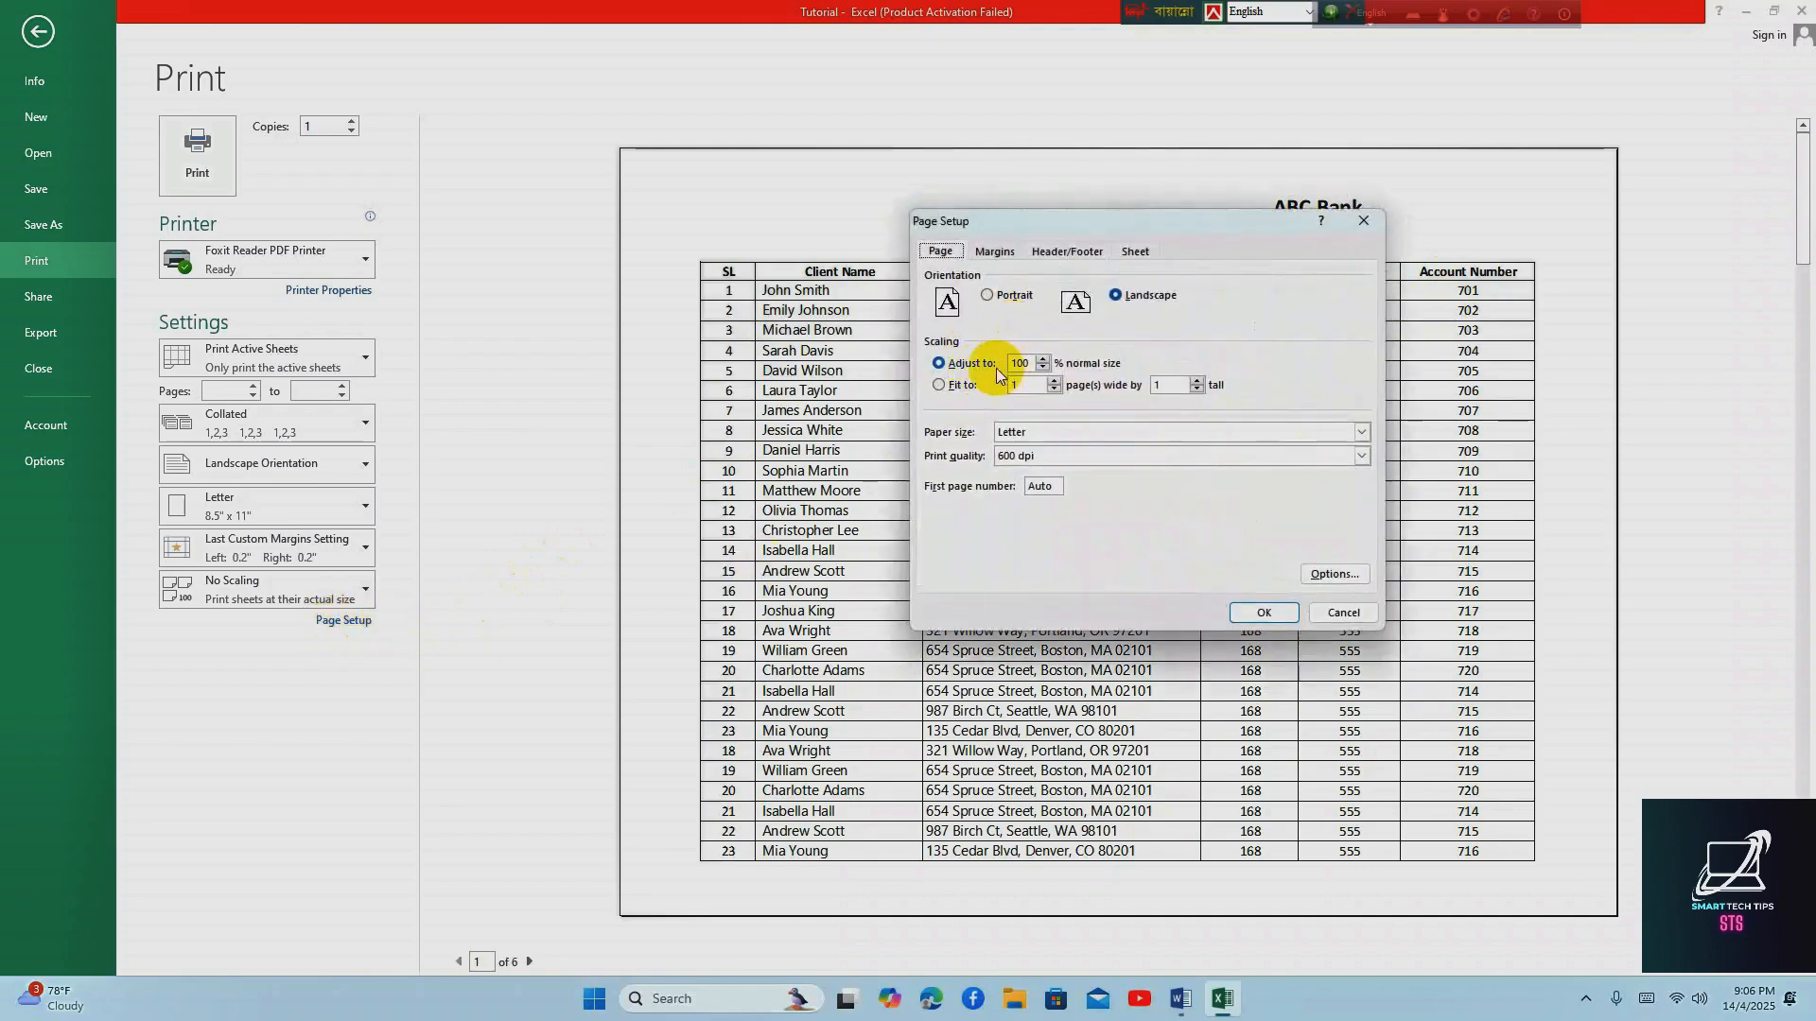
pyautogui.click(1043, 368)
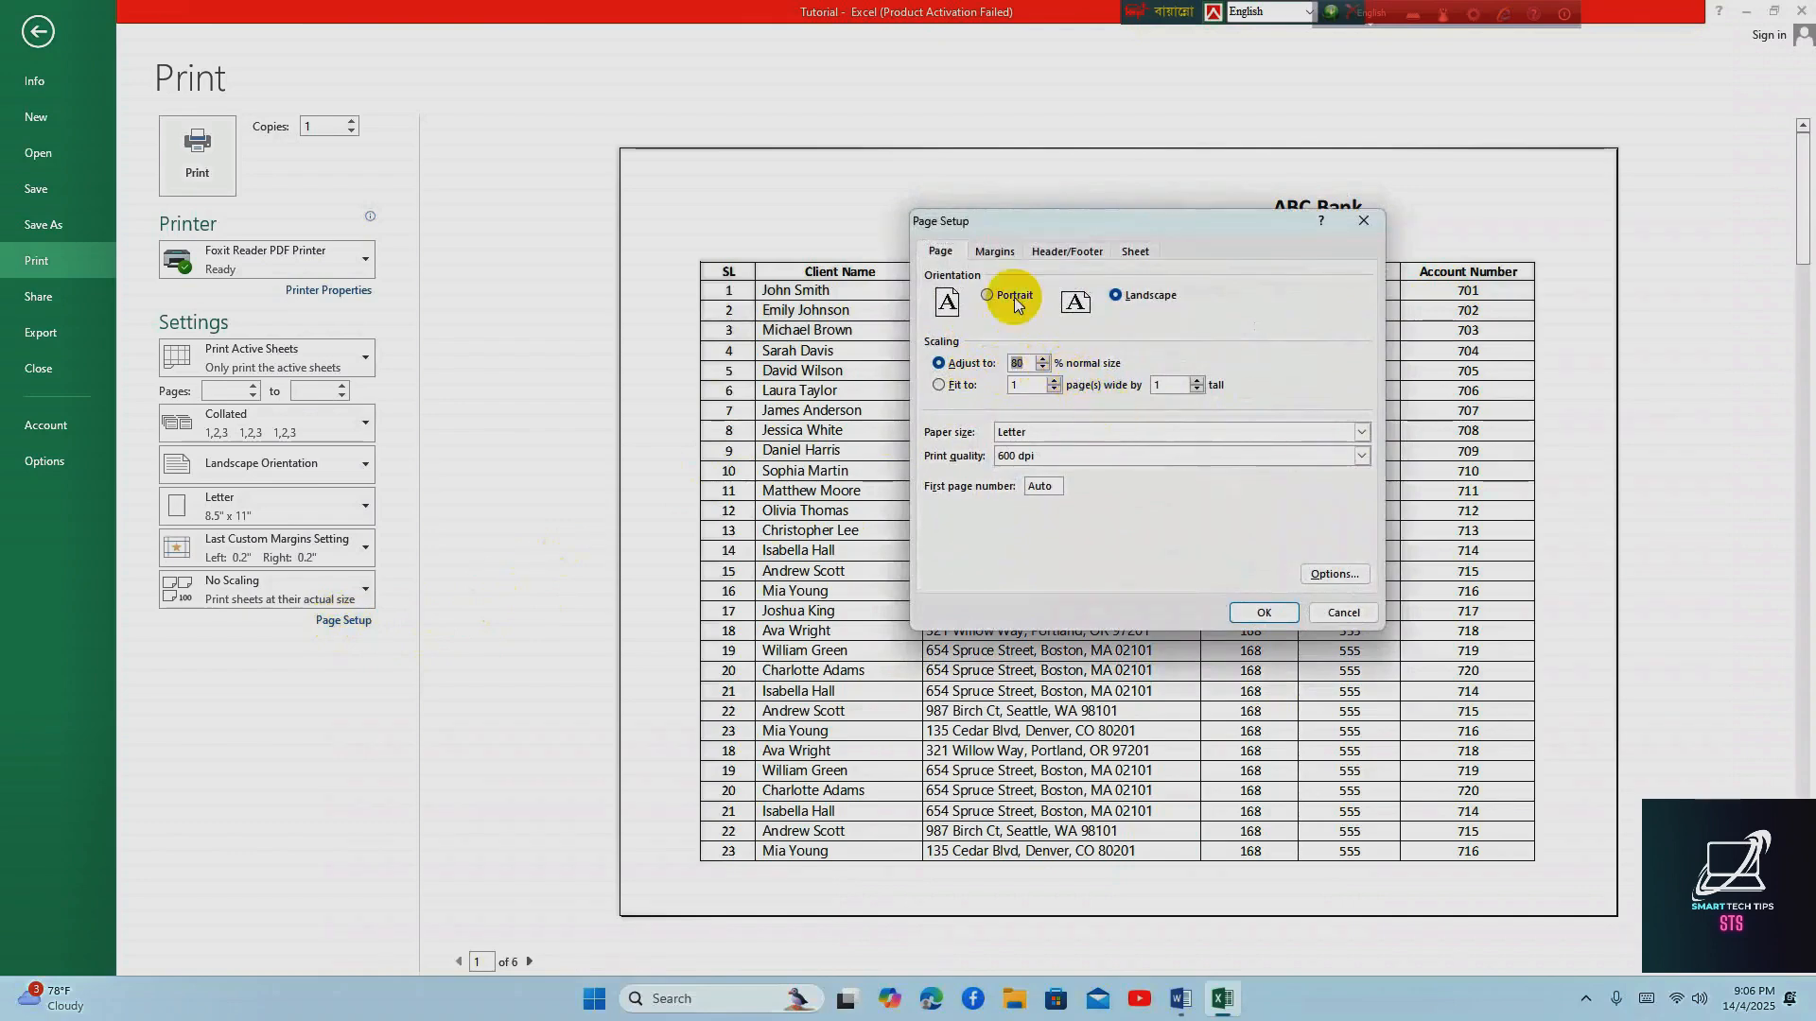
pyautogui.click(1277, 614)
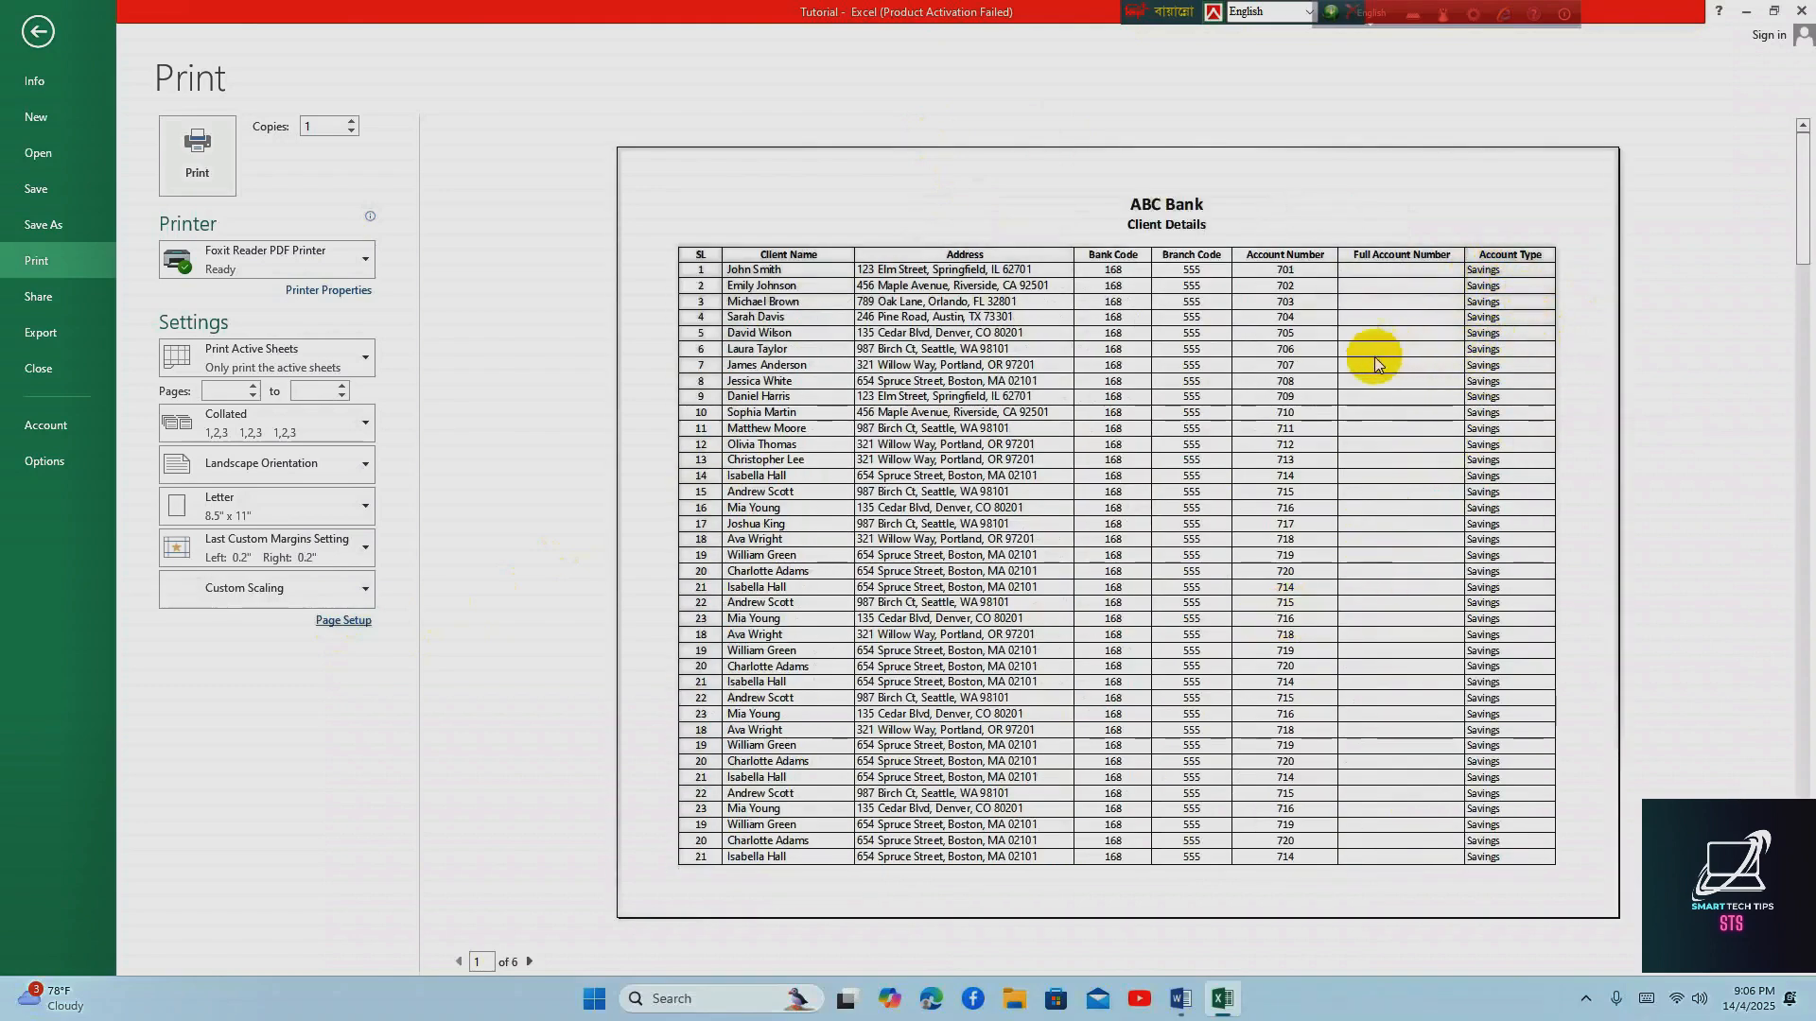
pyautogui.click(37, 32)
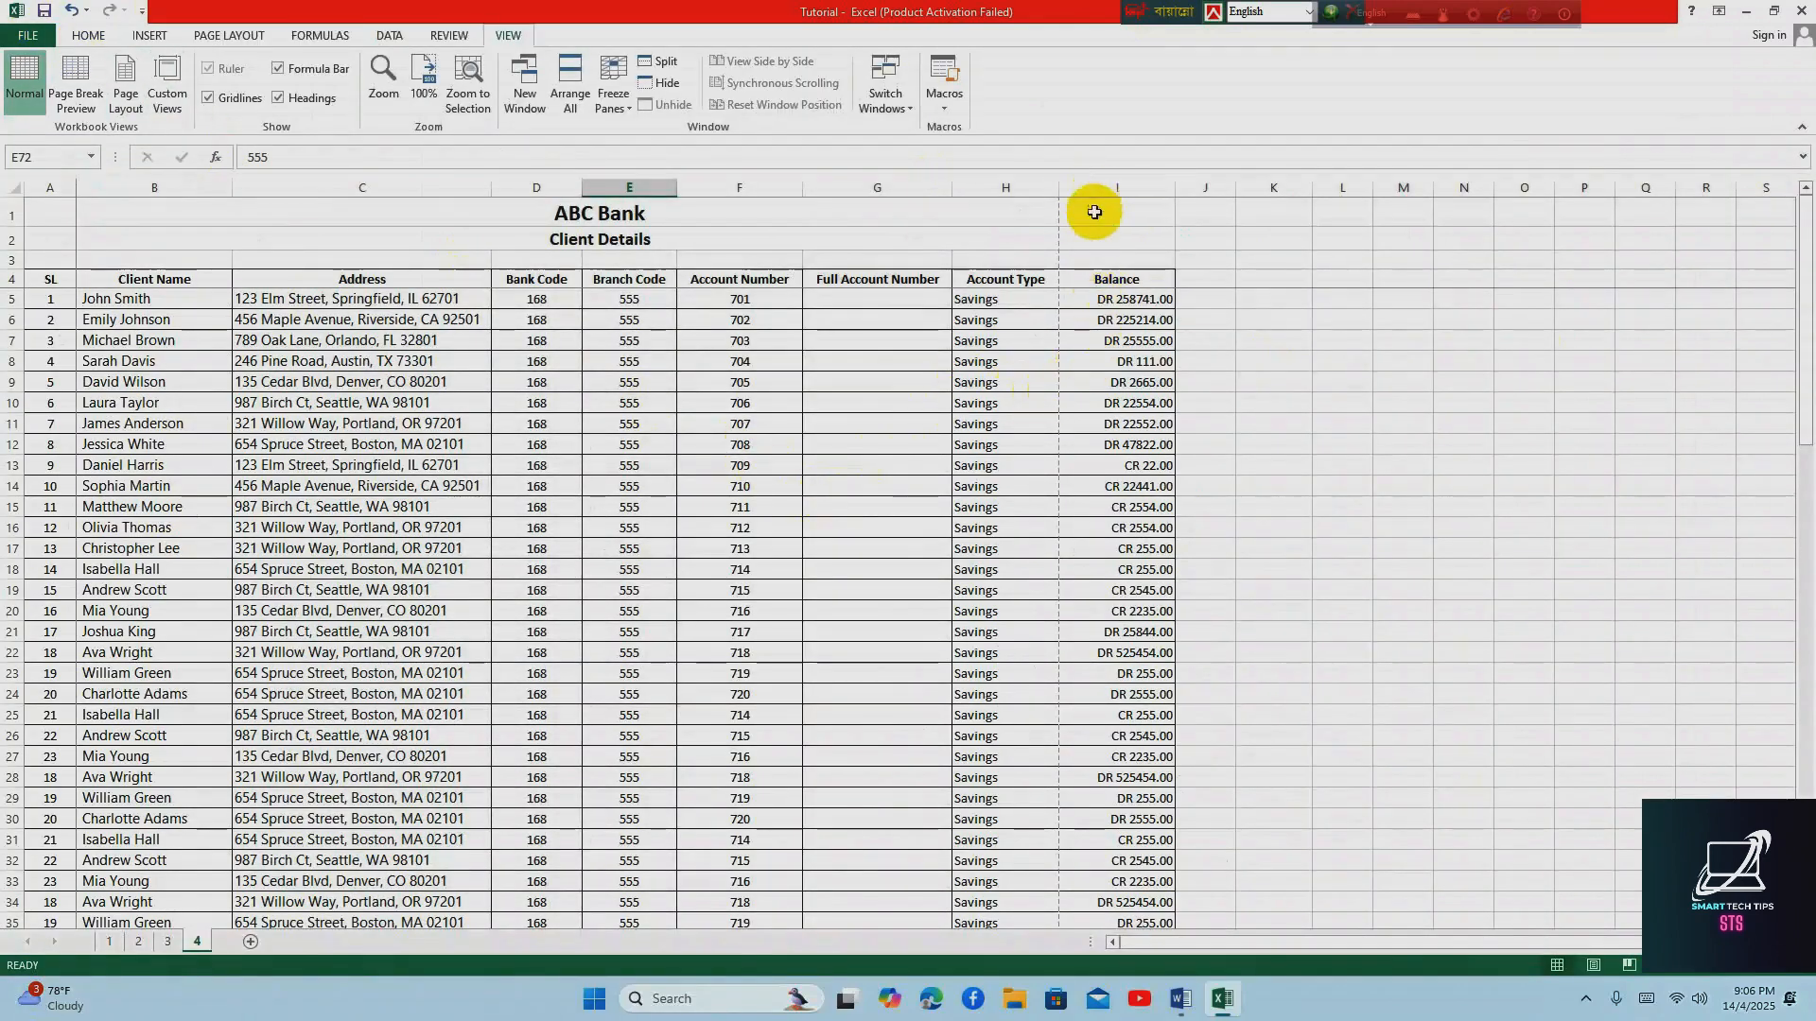
# Narrow the Account Number and Full Account Number columns so that the Balance column fits inside the page break
pyautogui.click(1104, 298)
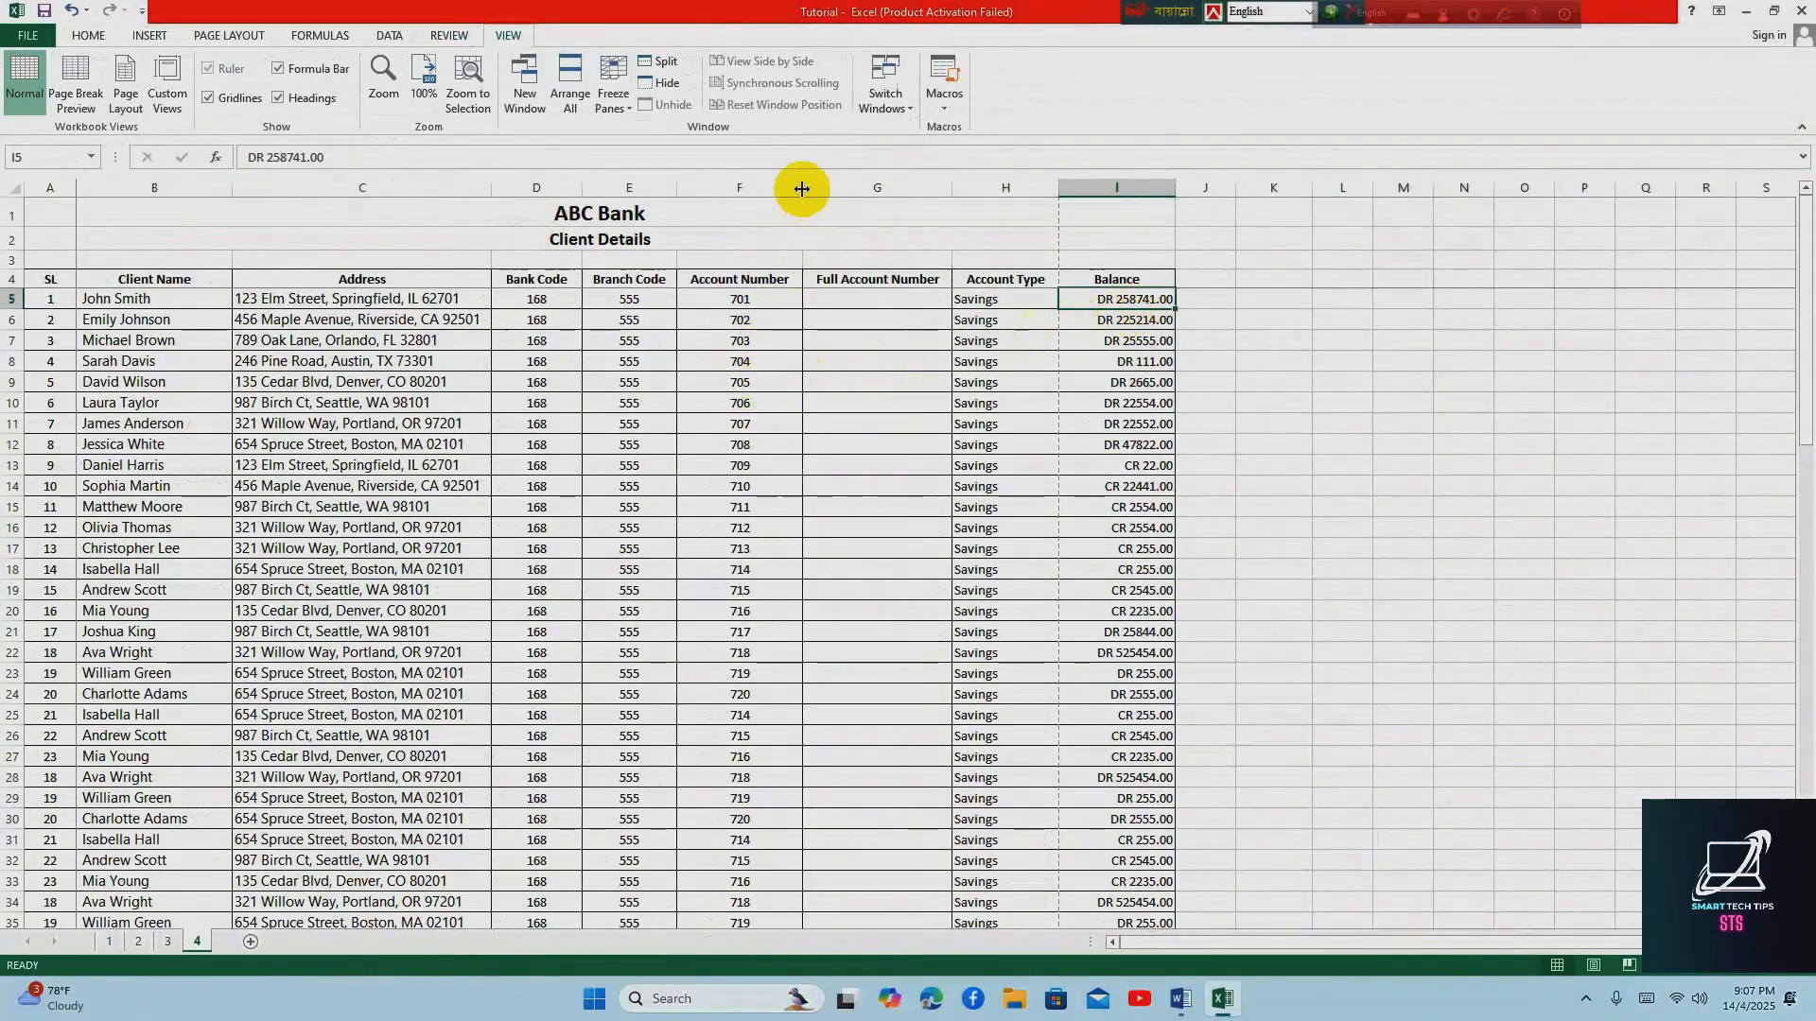
pyautogui.moveTo(802, 189)
pyautogui.mouseDown()
pyautogui.moveTo(778, 187)
pyautogui.moveTo(795, 195)
pyautogui.mouseUp()
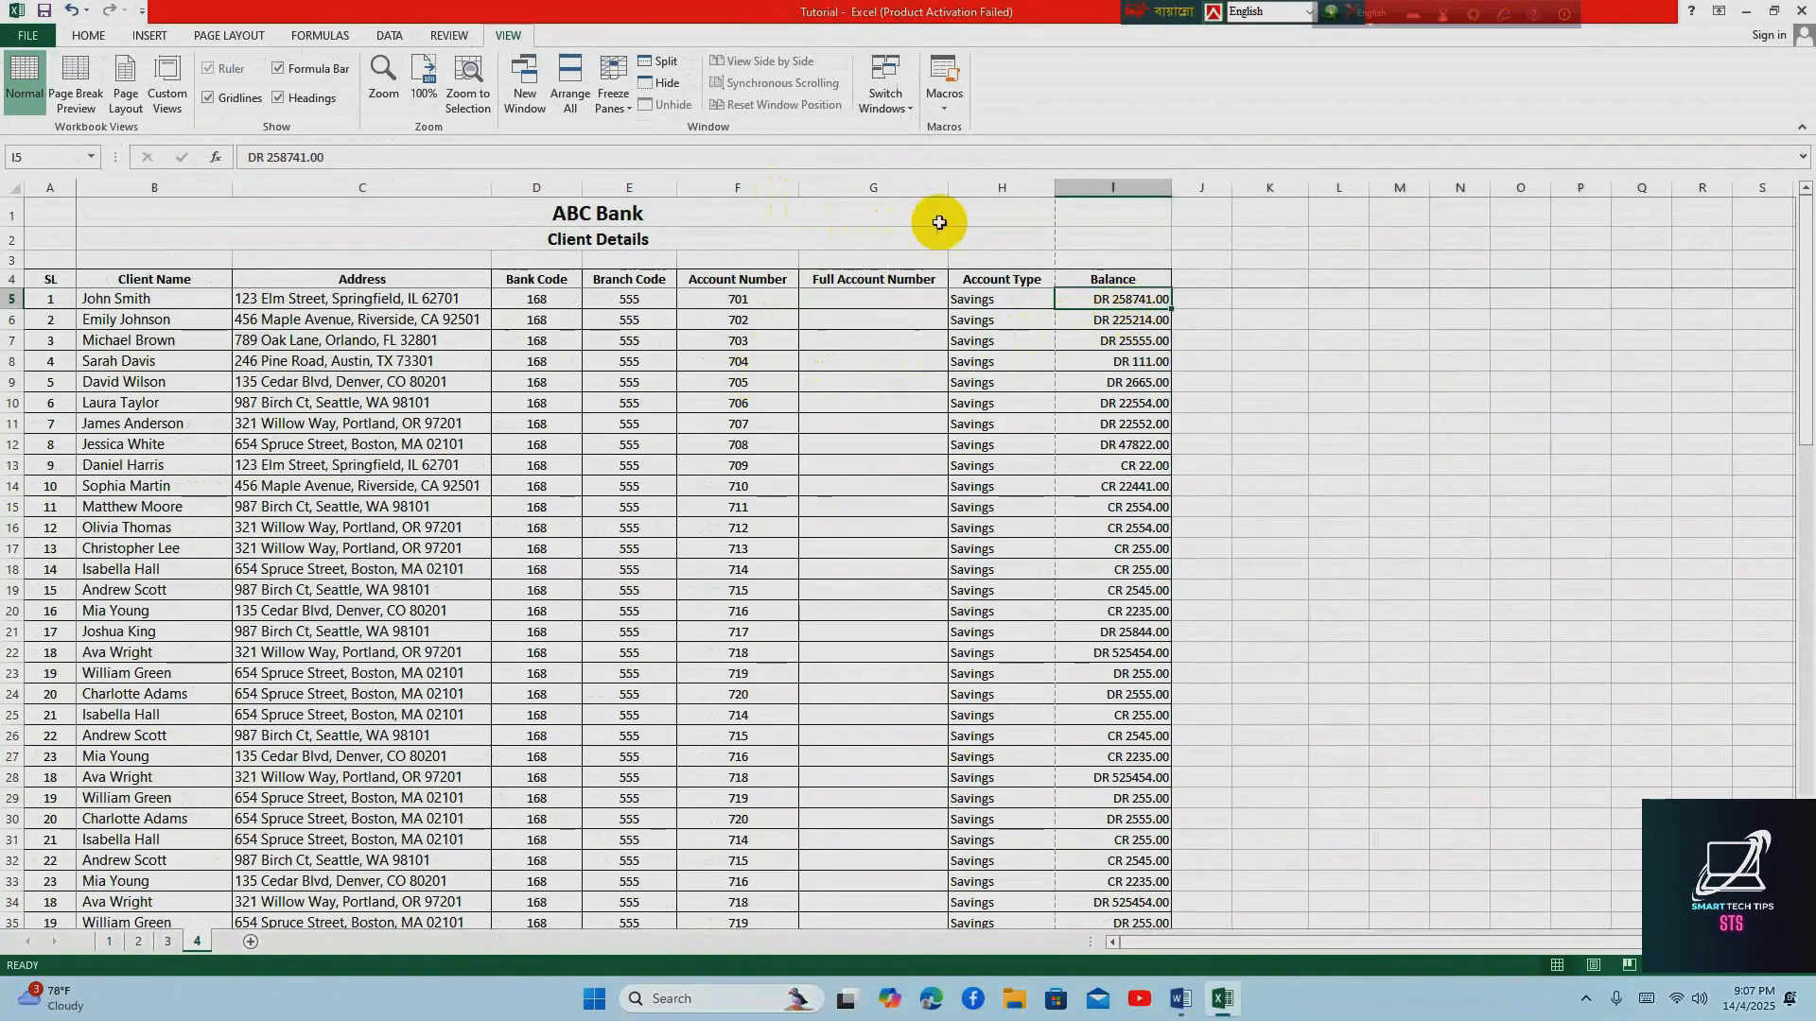
pyautogui.moveTo(947, 189); pyautogui.dragTo(927, 190)
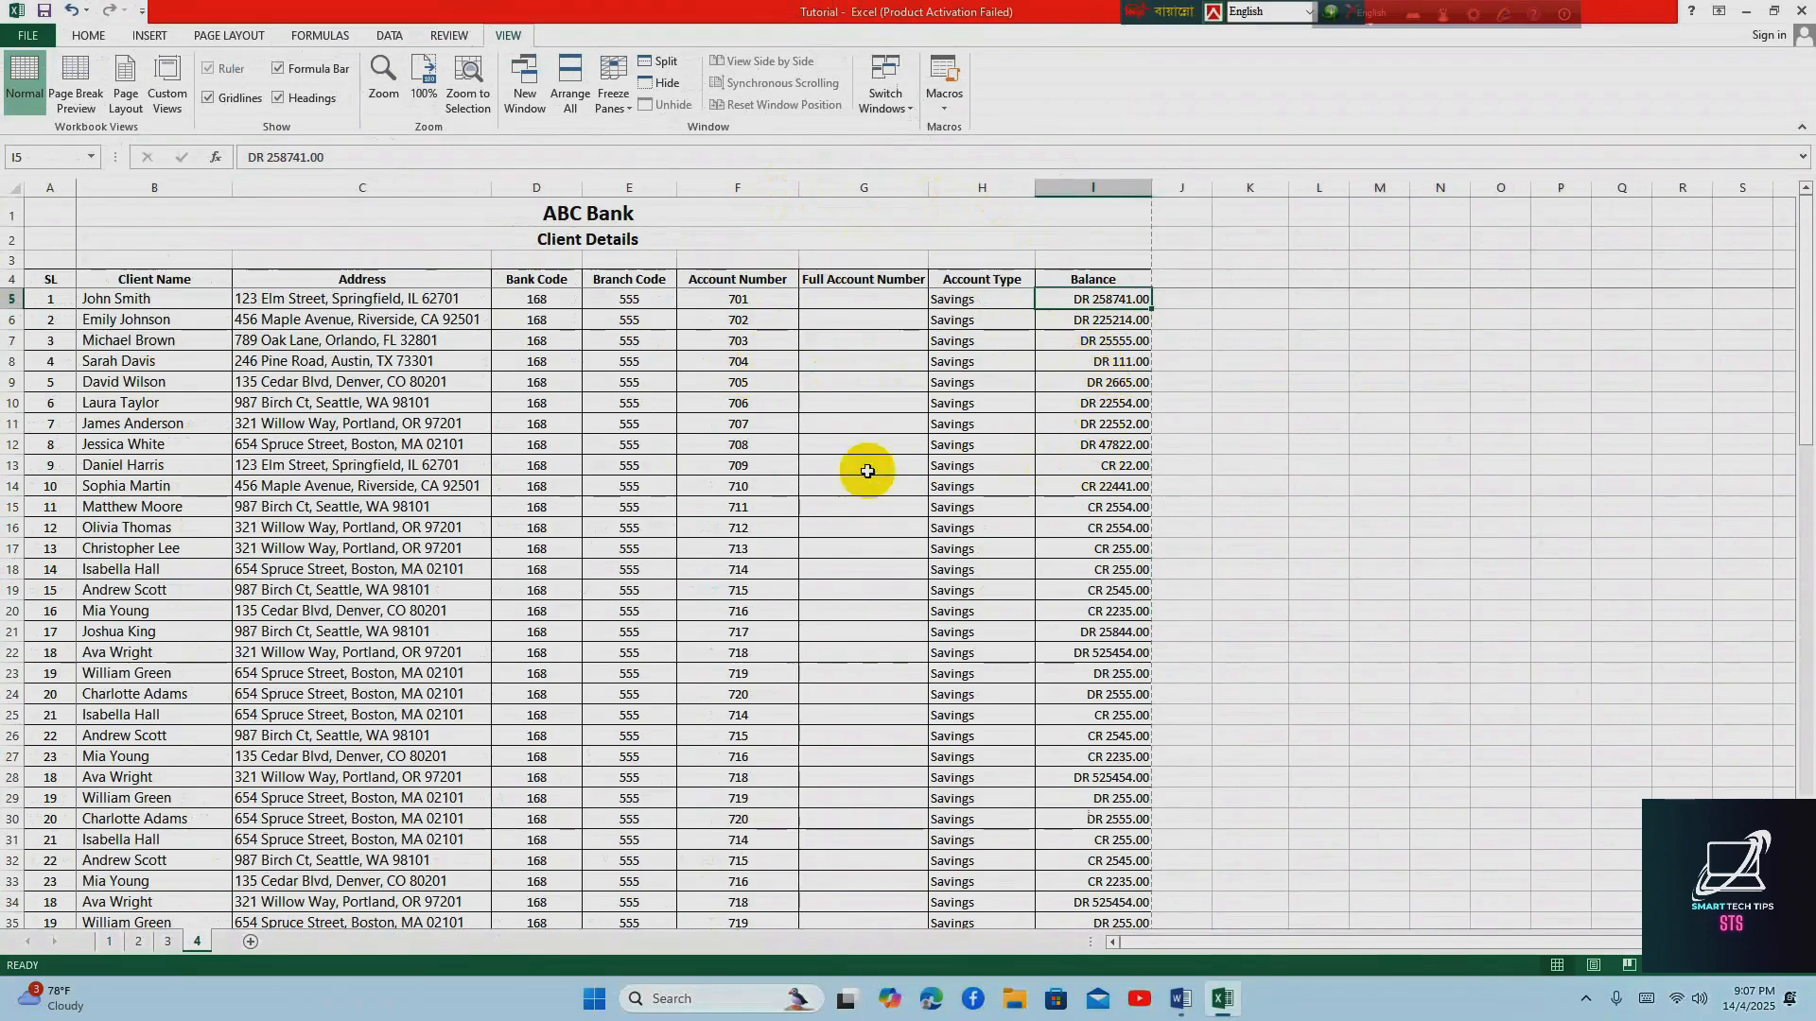
# Preview every page of the client sheet's print layout to check for column headers, and return to the worksheet
pyautogui.click(29, 38)
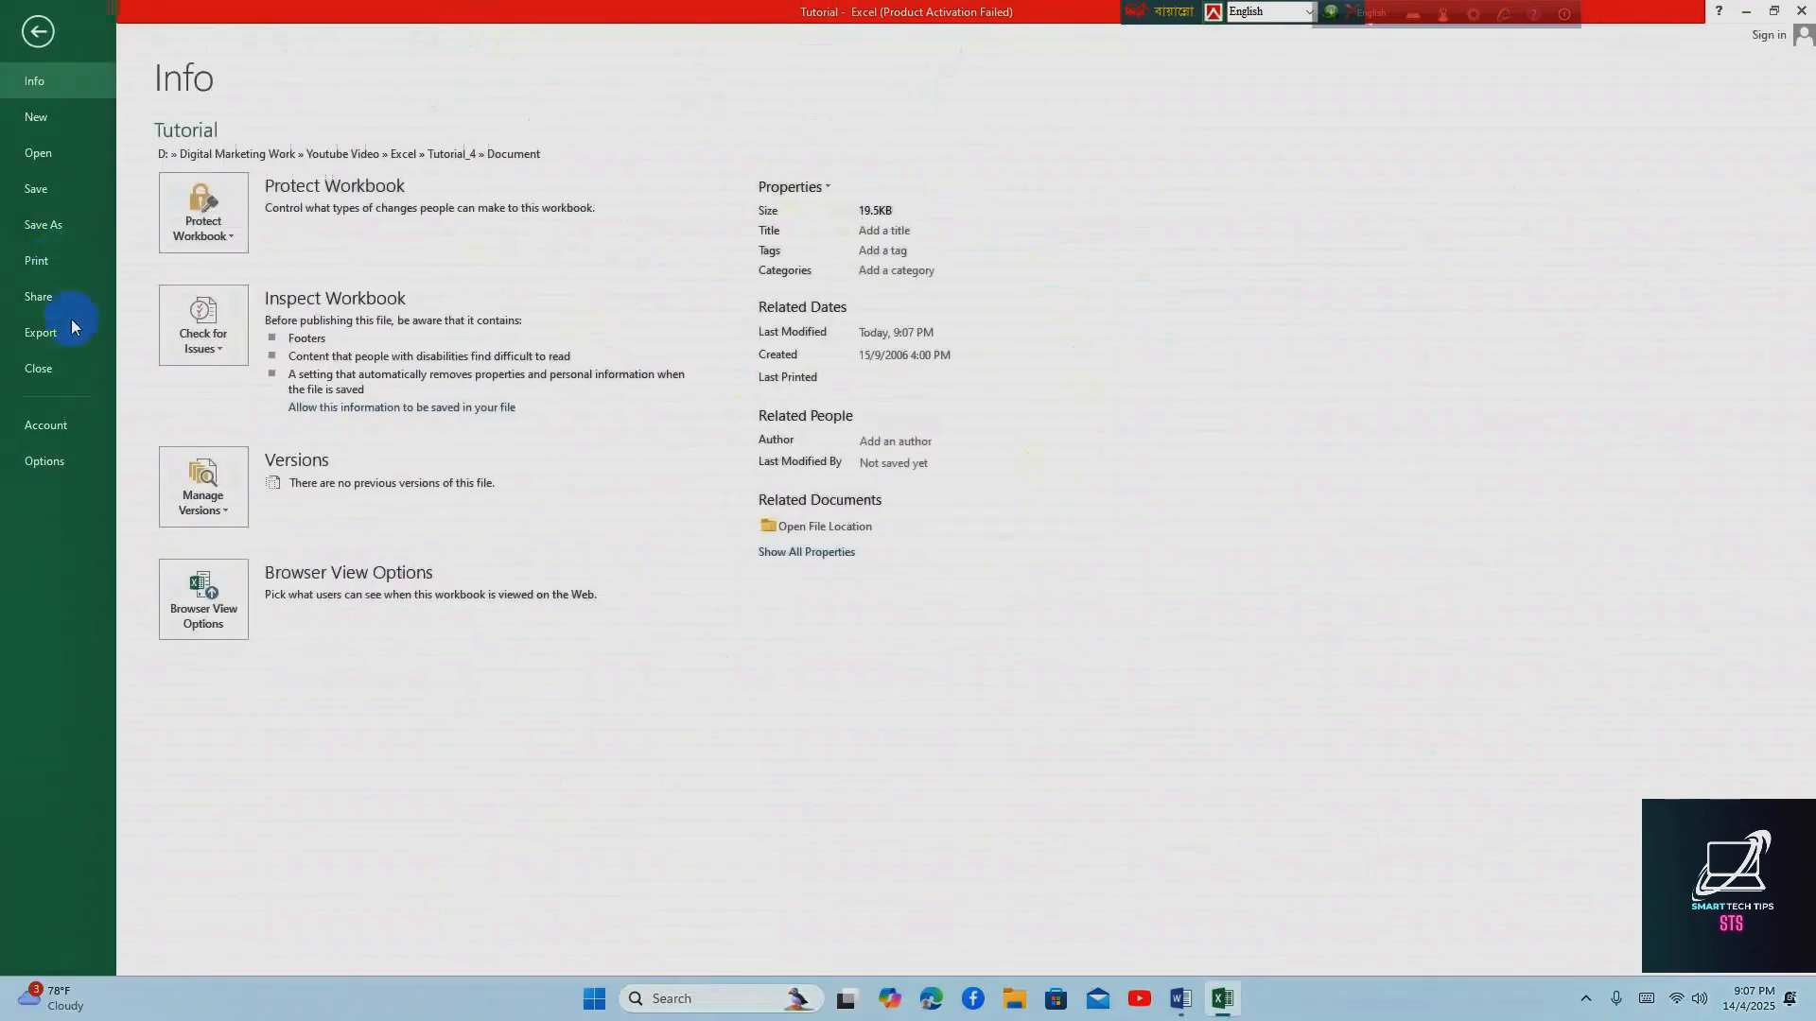
pyautogui.click(53, 261)
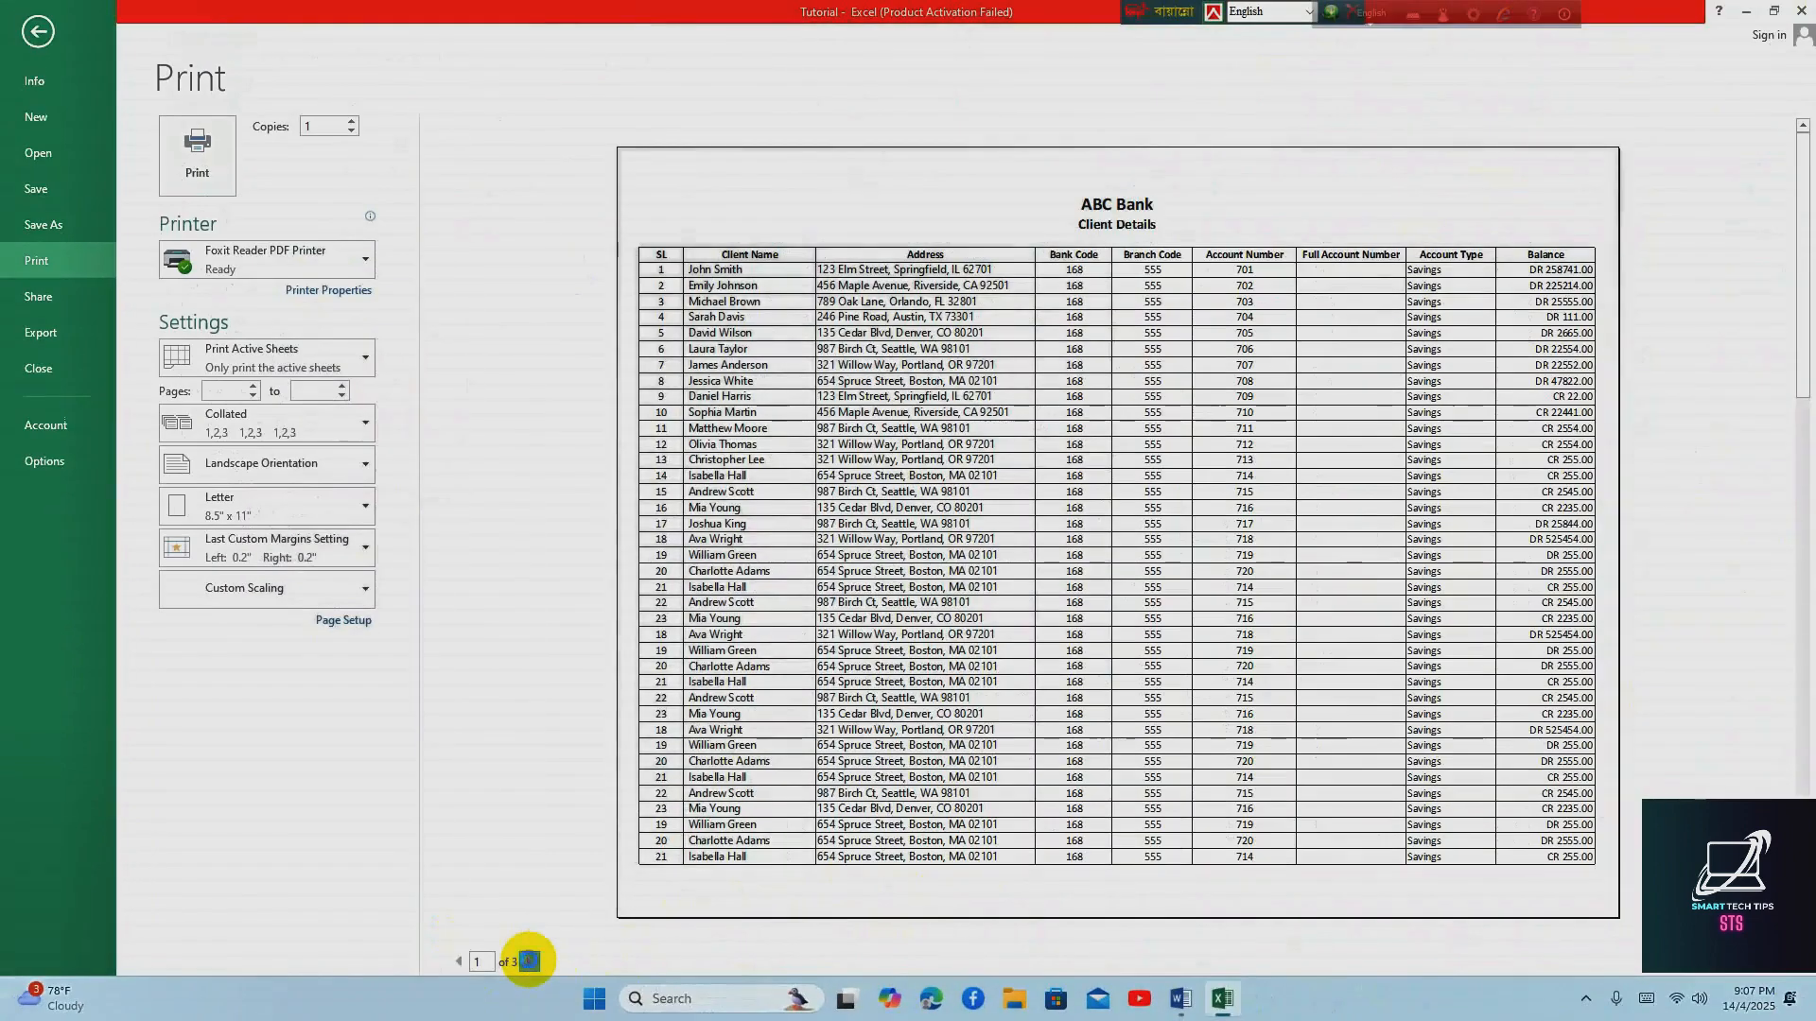
pyautogui.click(974, 898)
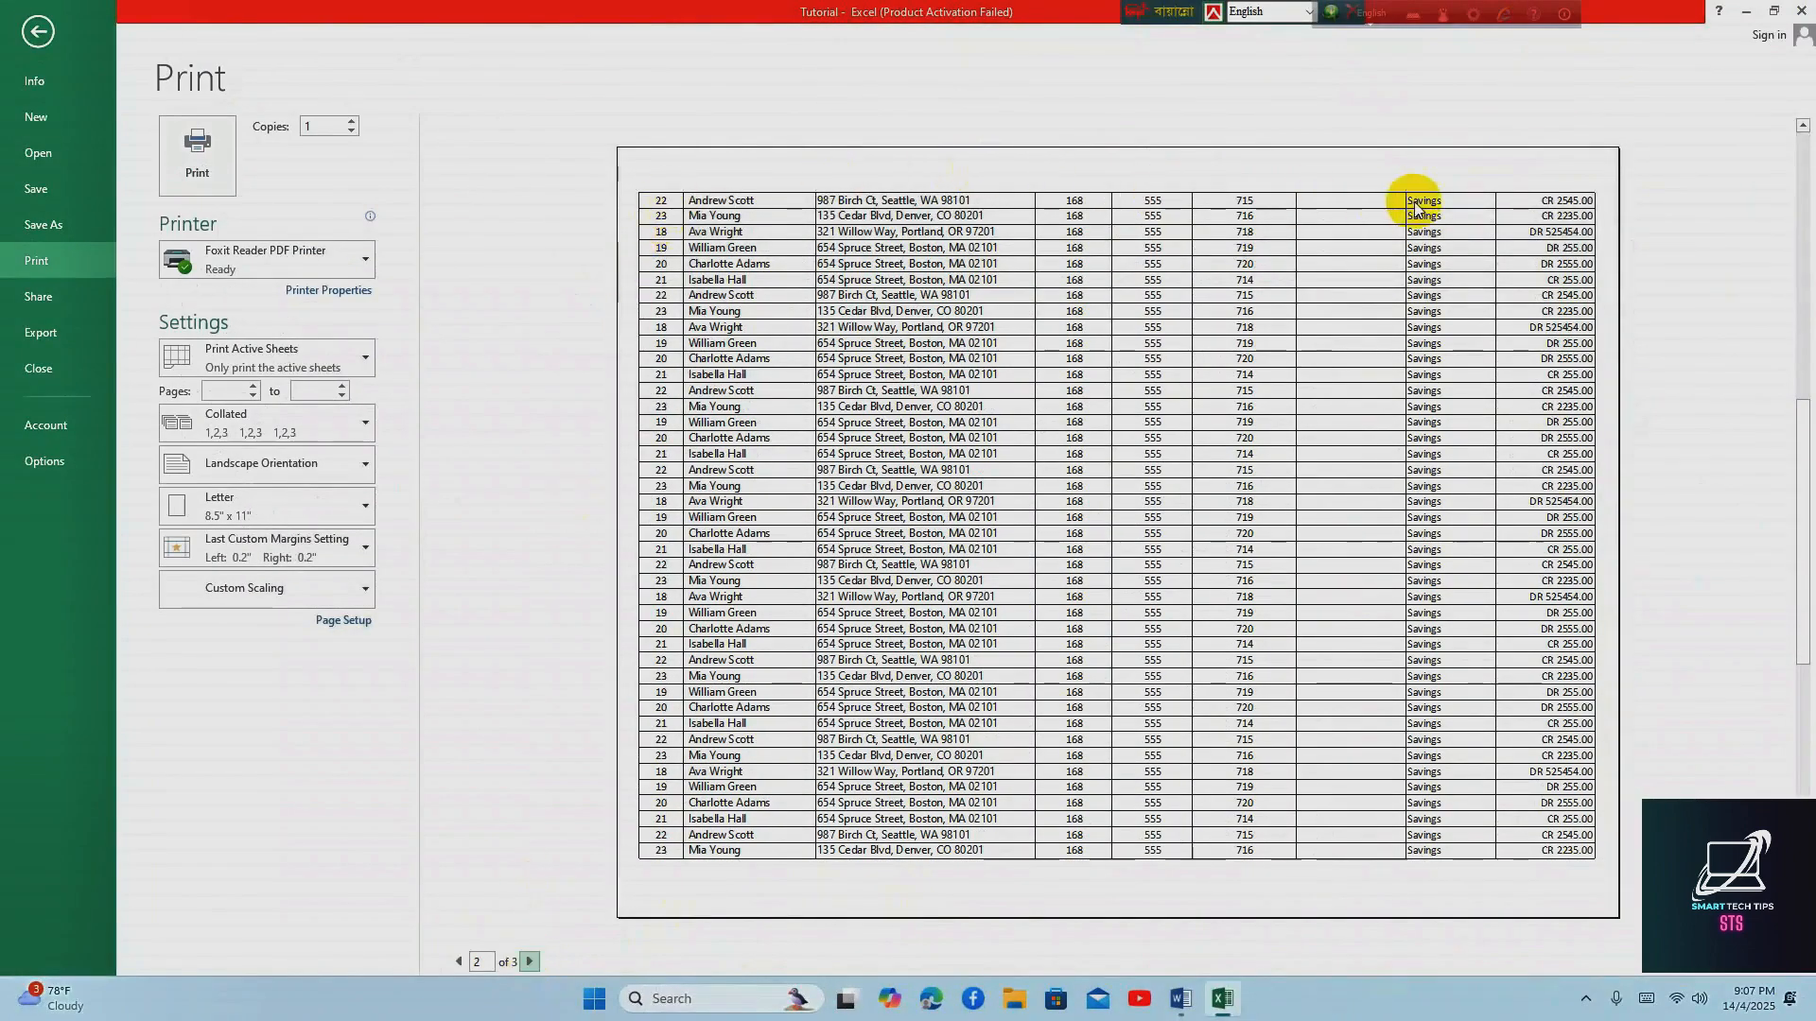
pyautogui.click(527, 962)
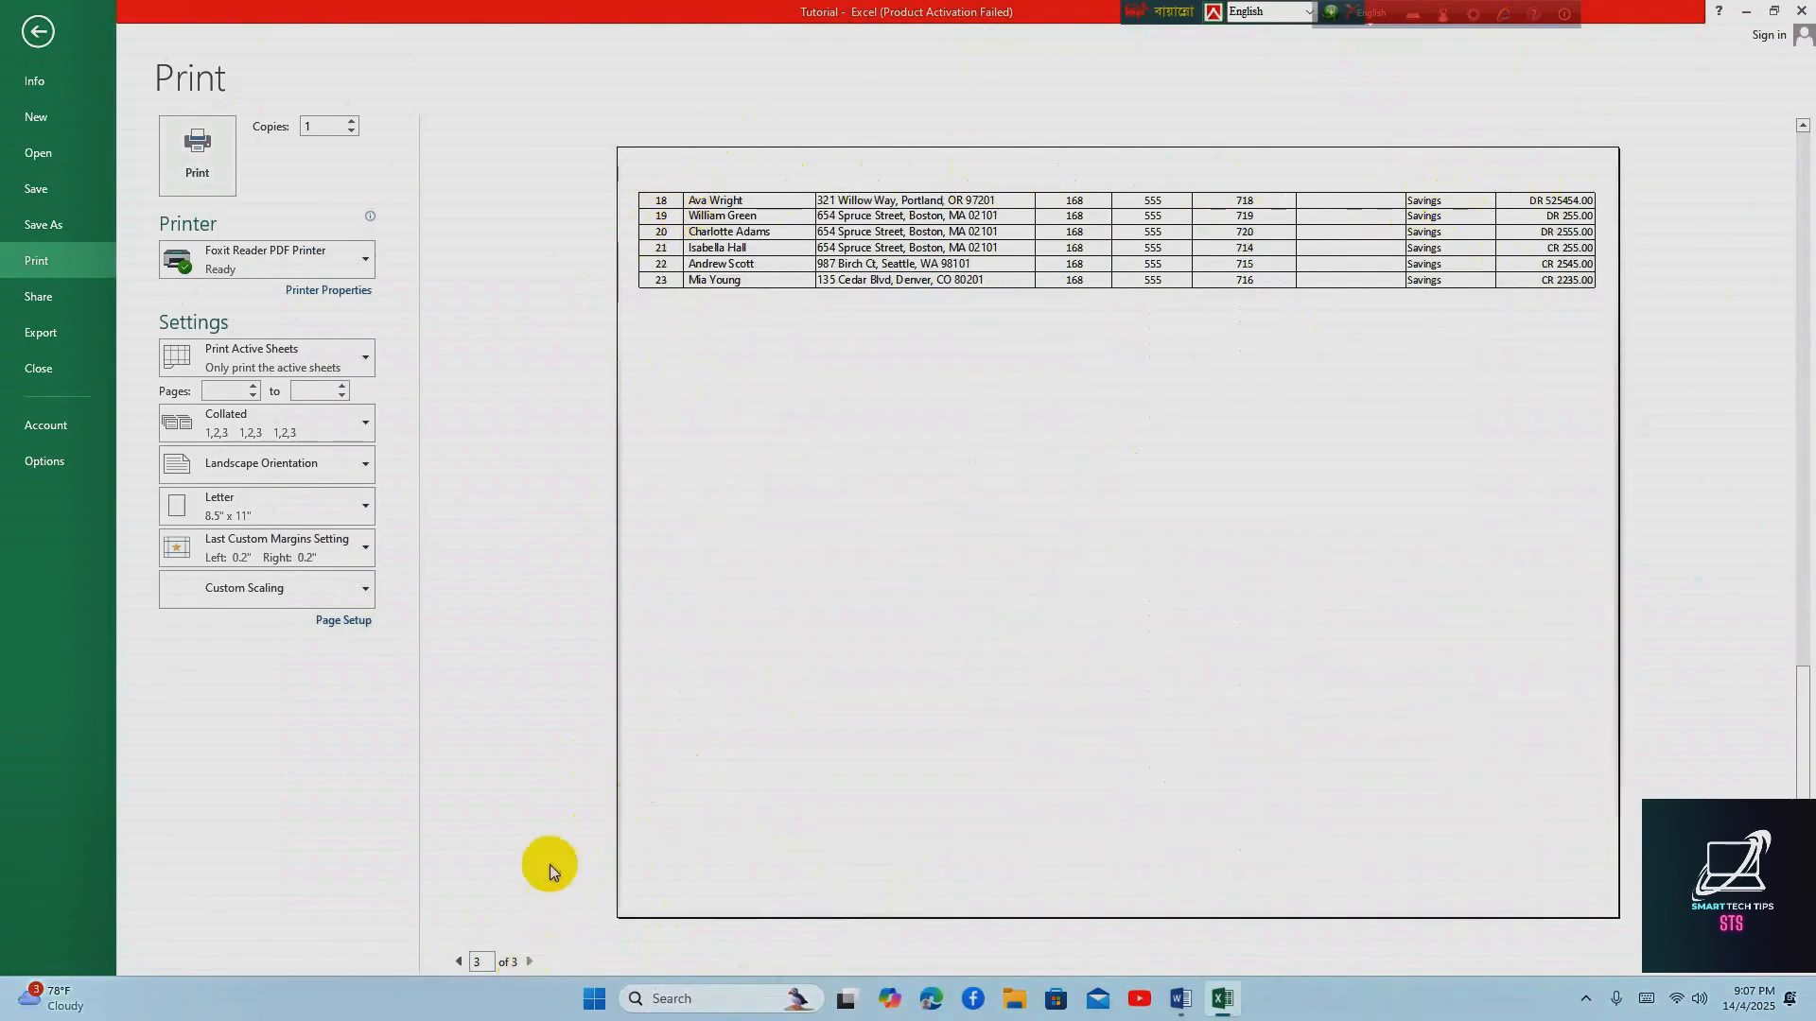
pyautogui.click(461, 962)
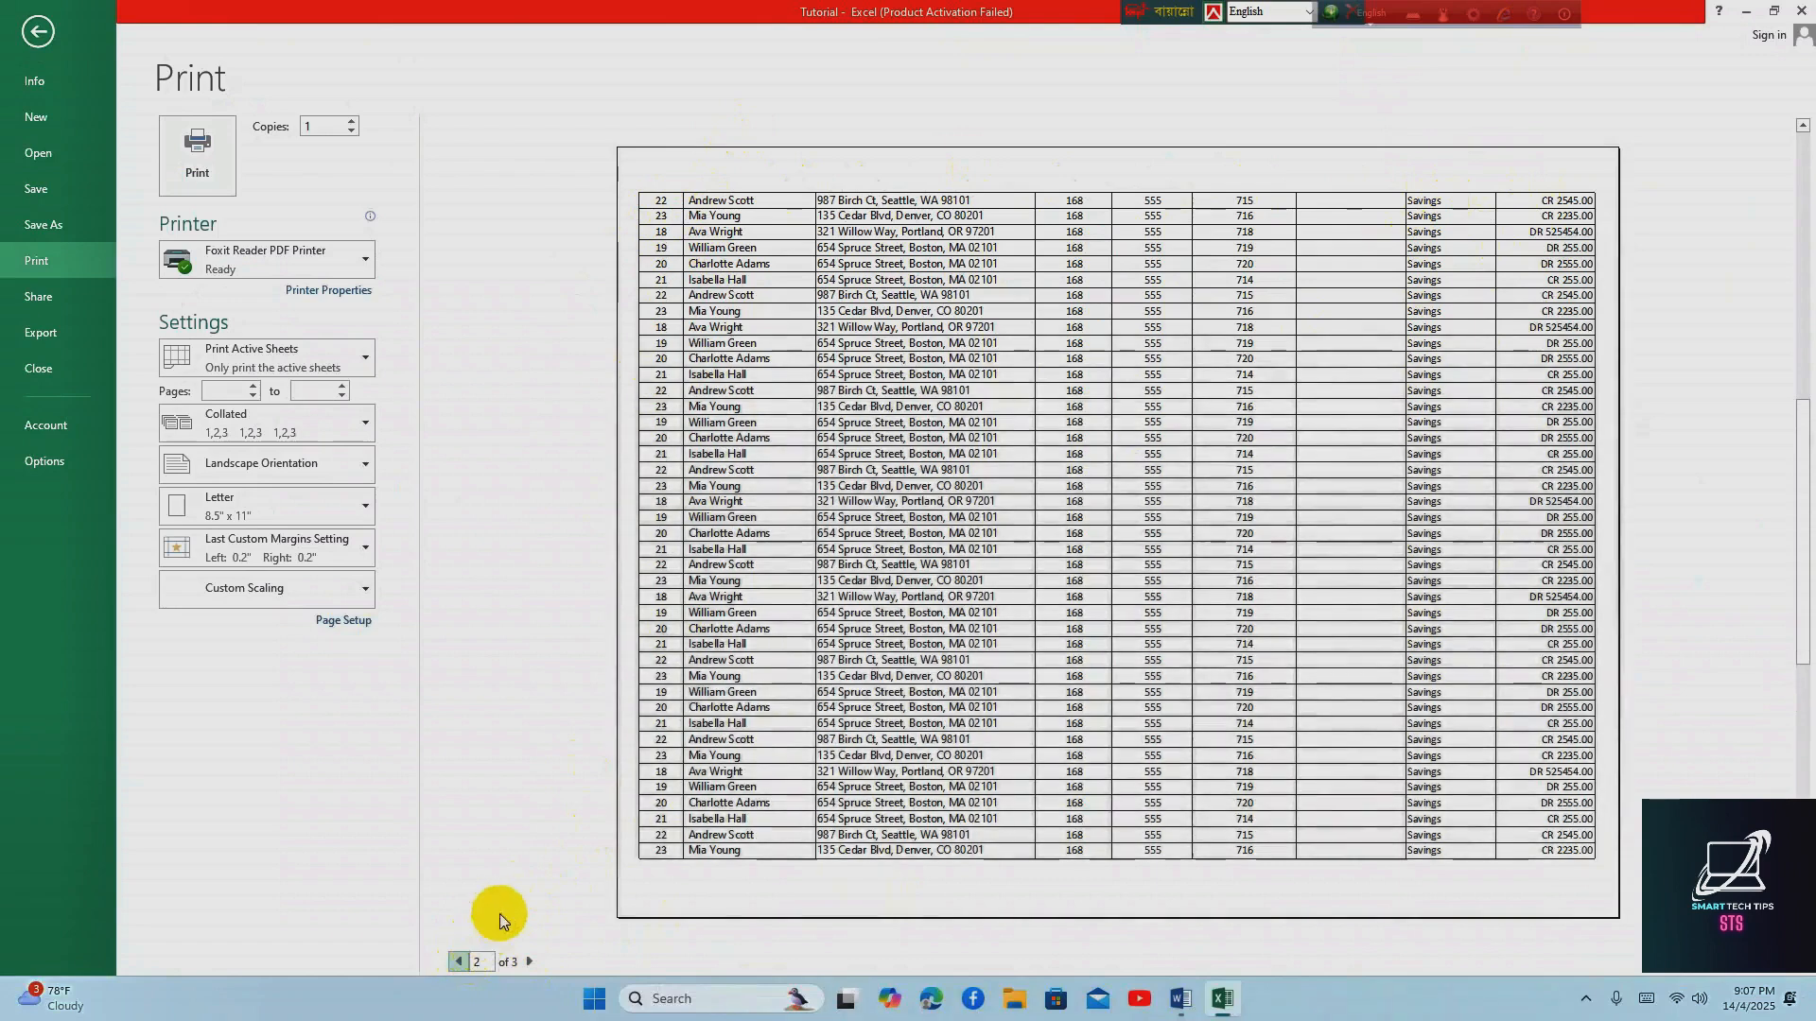
pyautogui.click(459, 962)
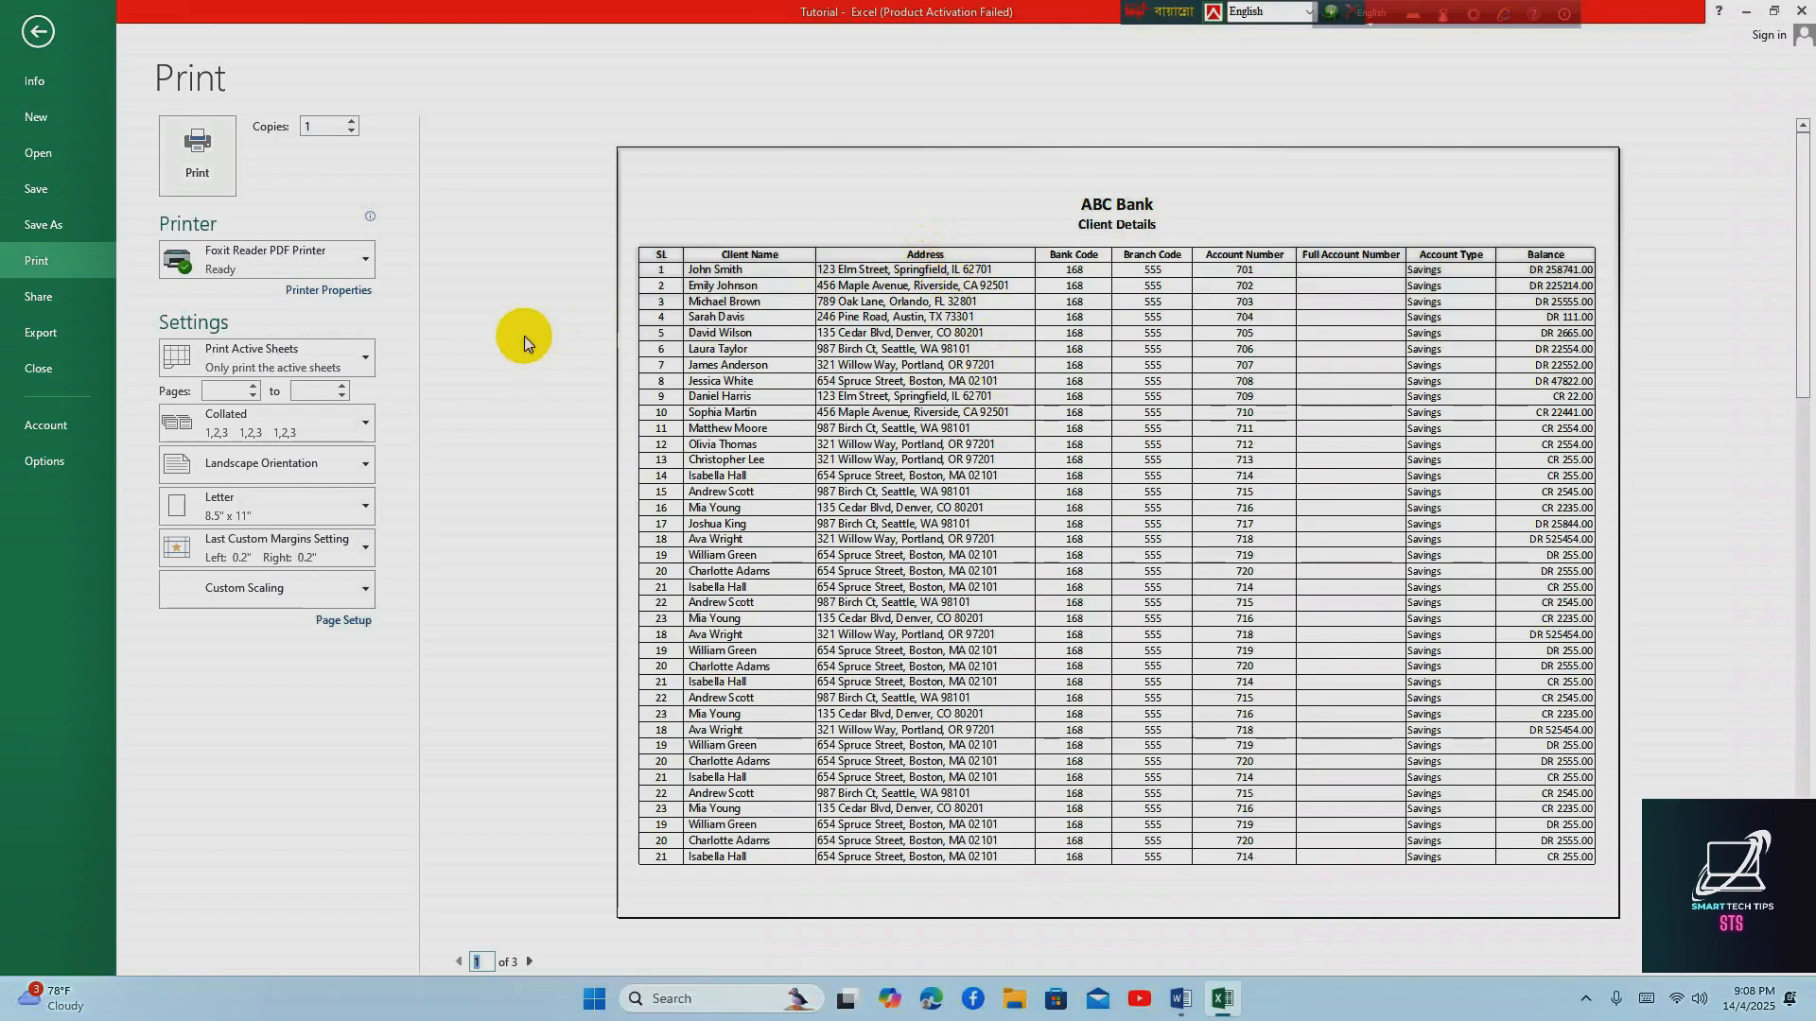
pyautogui.click(40, 34)
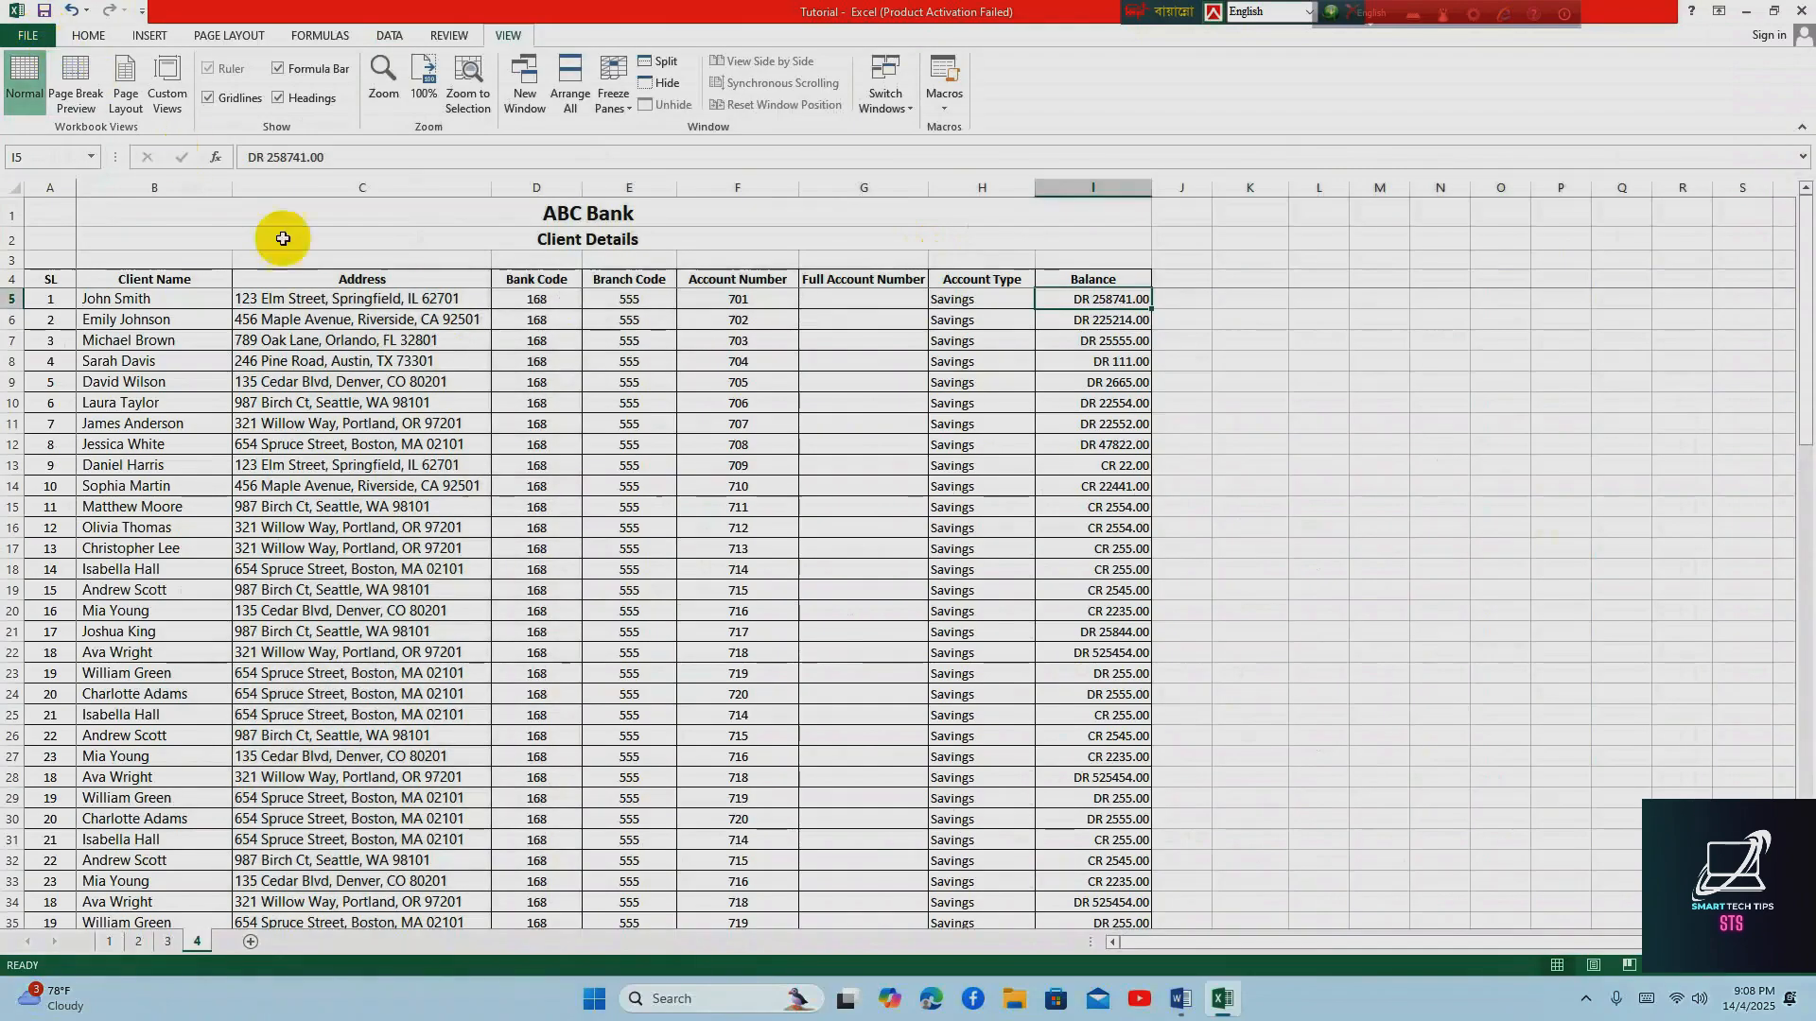
# Set header row 4 ($4:$4) as the row to repeat at the top of every printed page, and apply the page setup
pyautogui.click(514, 358)
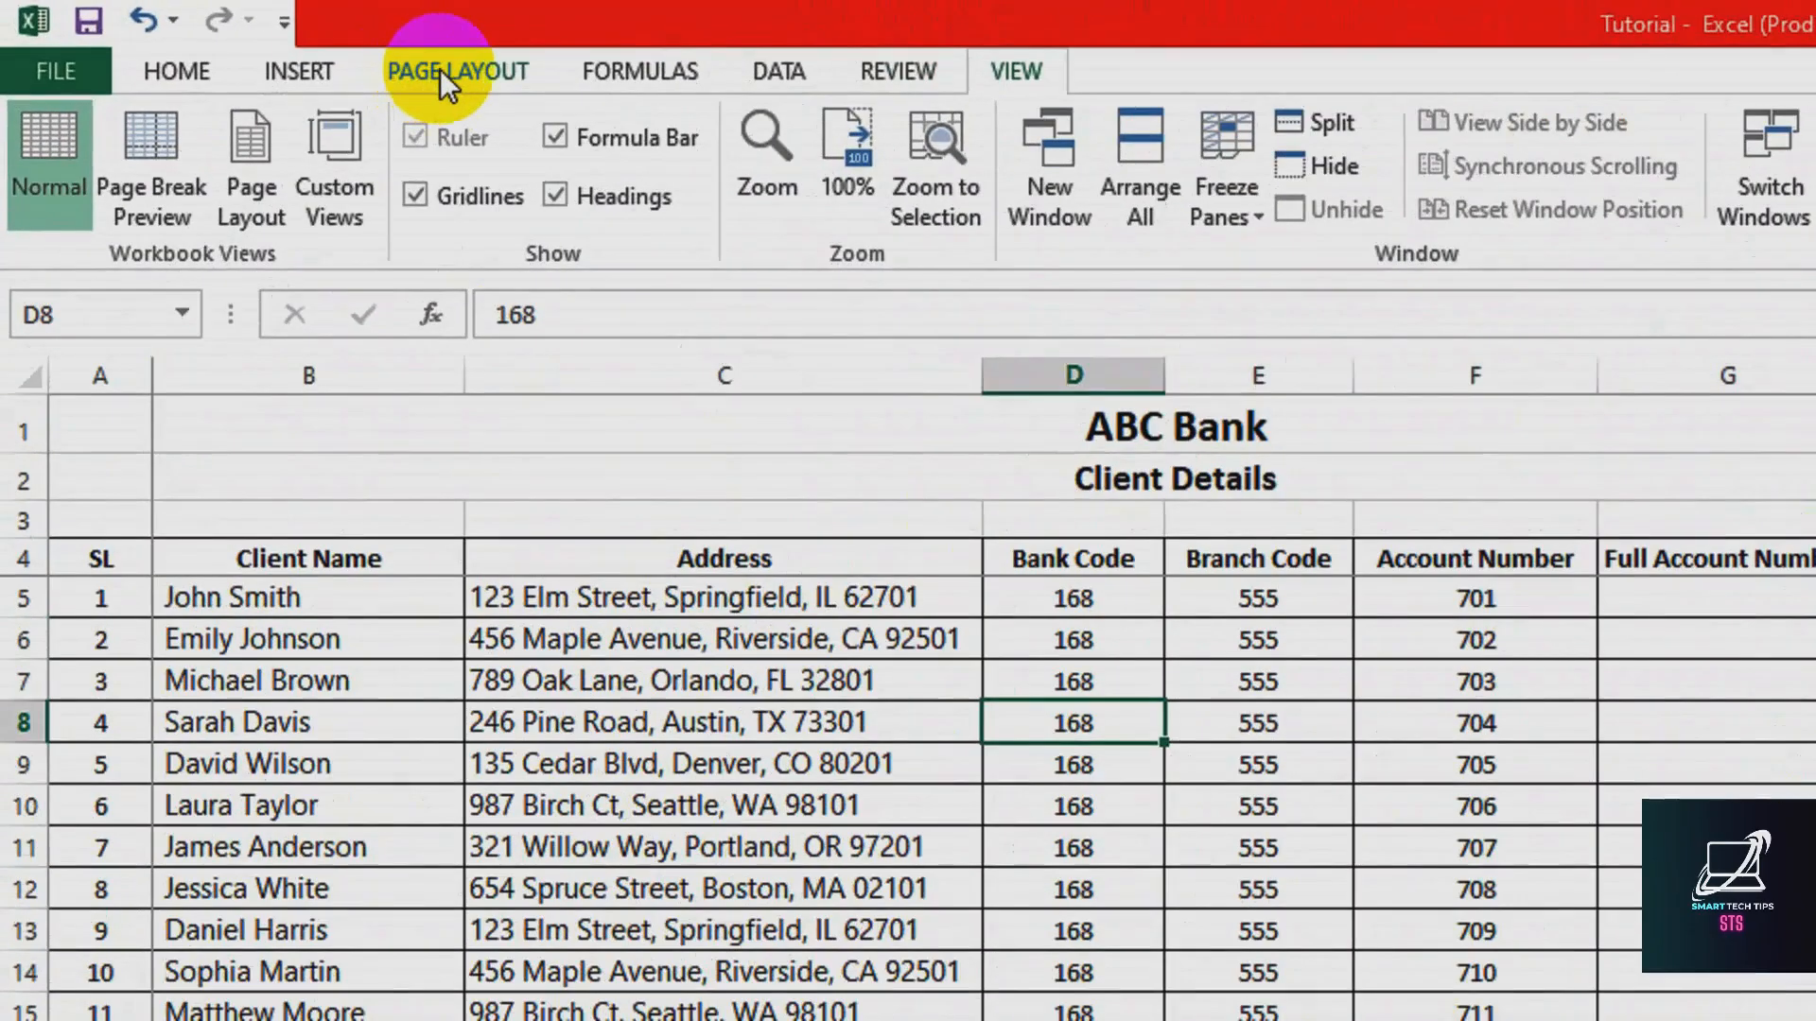
pyautogui.click(223, 36)
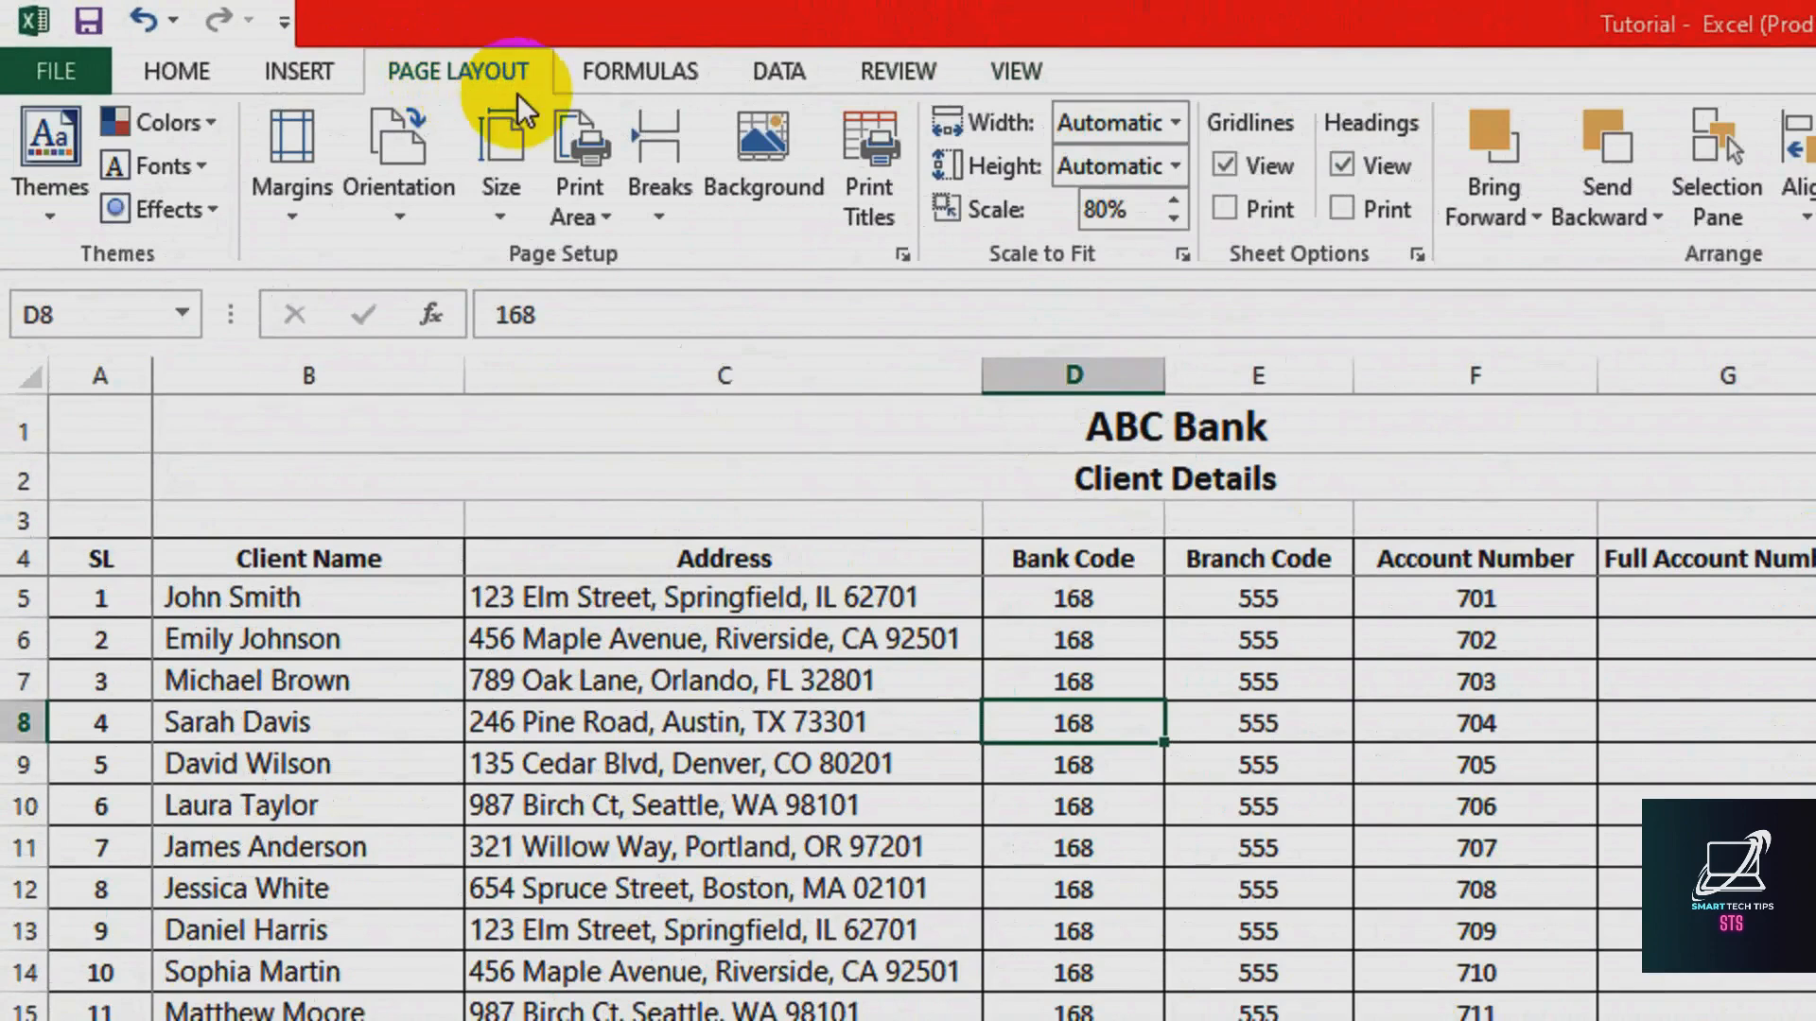
pyautogui.click(904, 254)
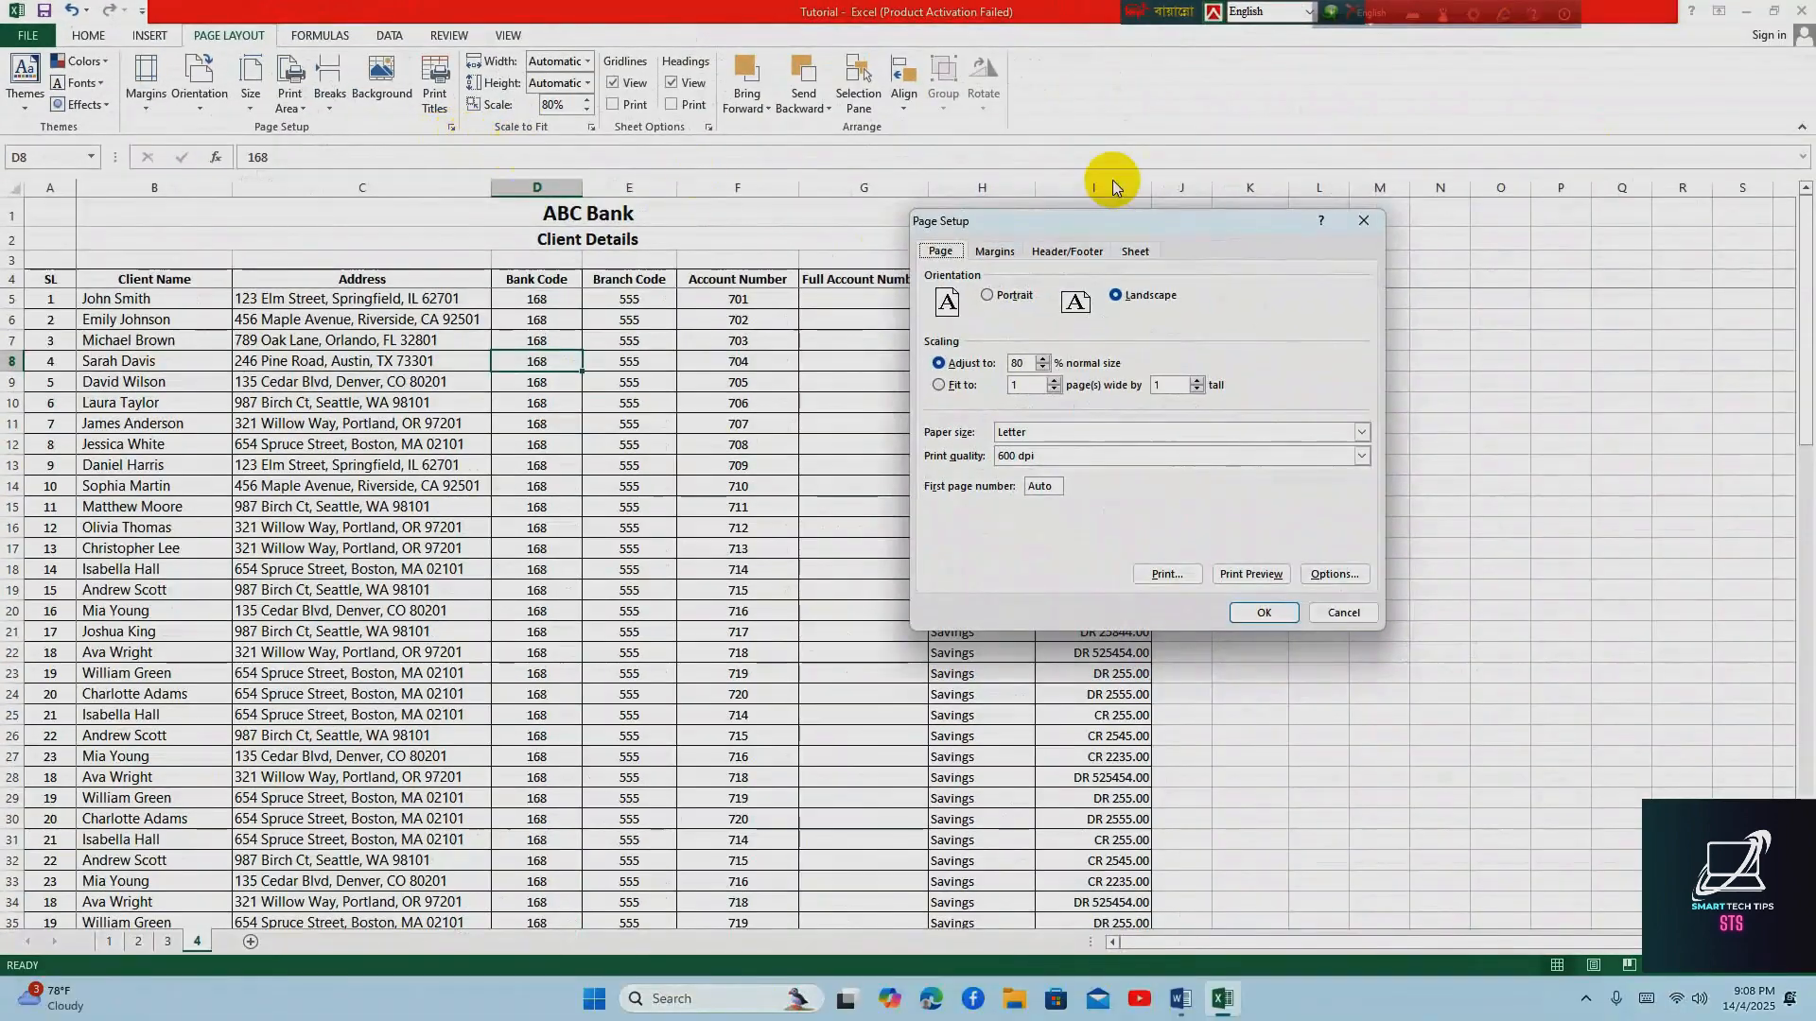
pyautogui.click(1137, 252)
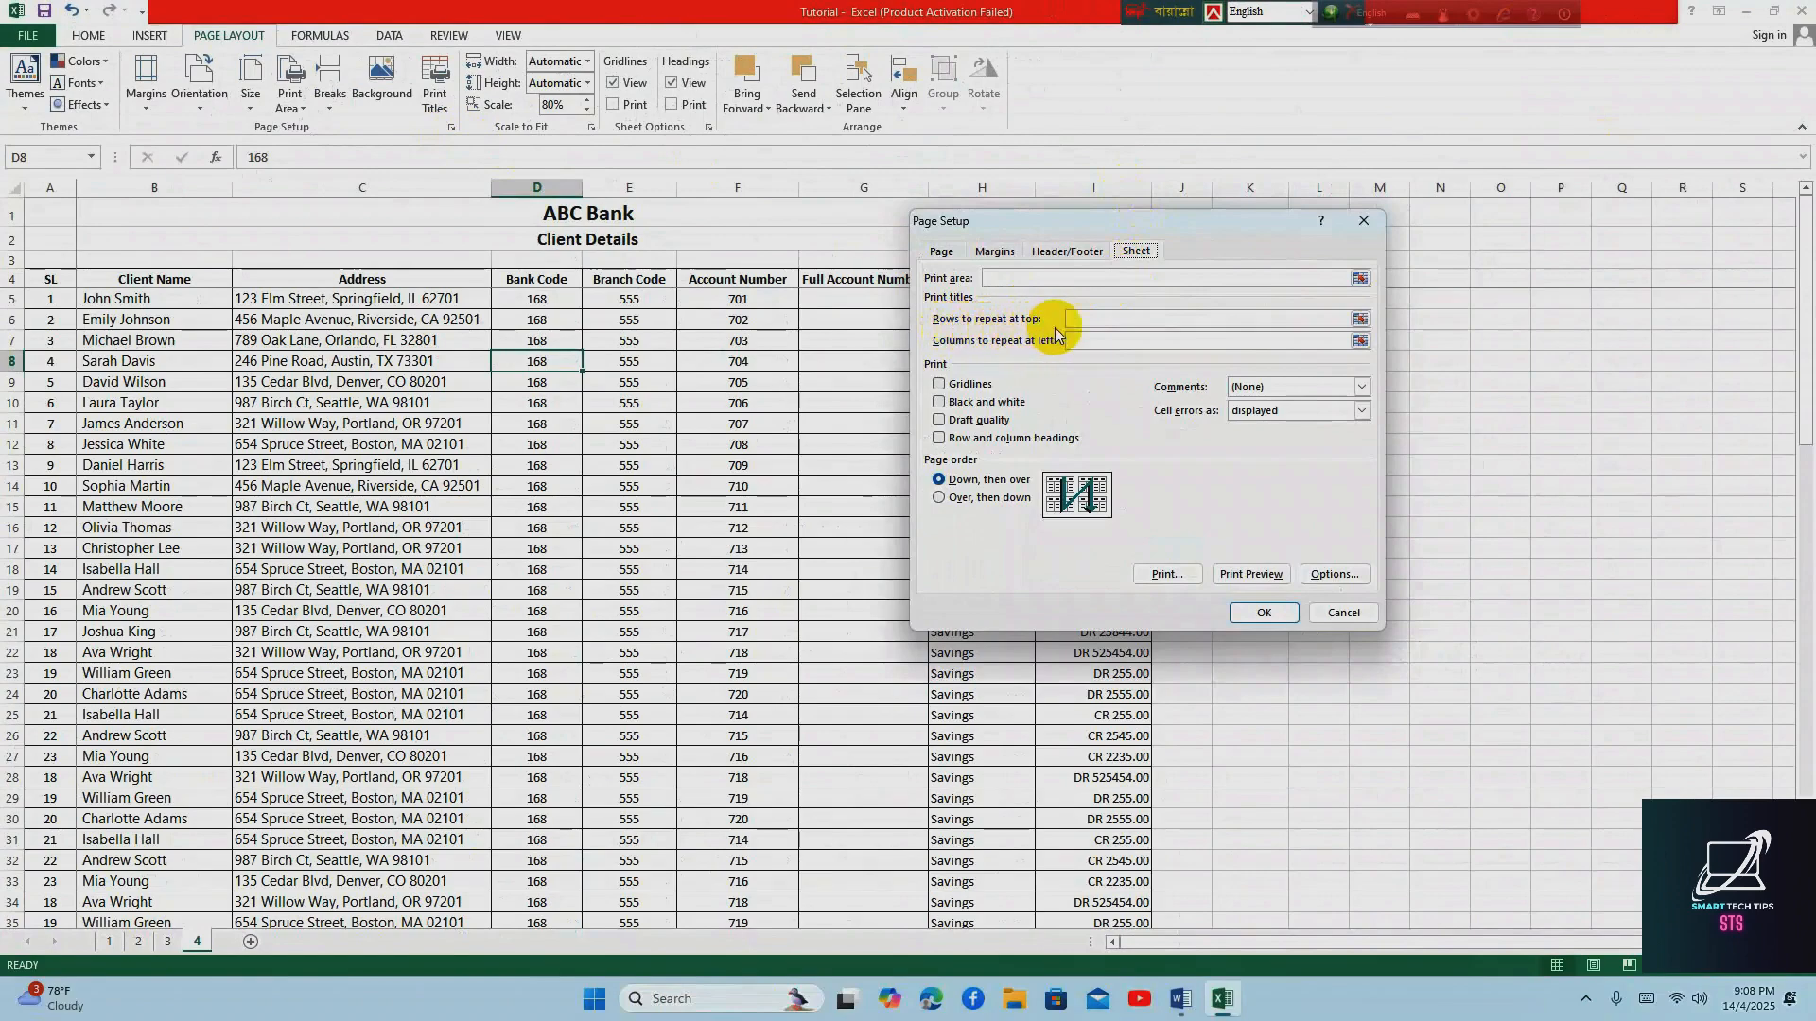
pyautogui.click(1360, 319)
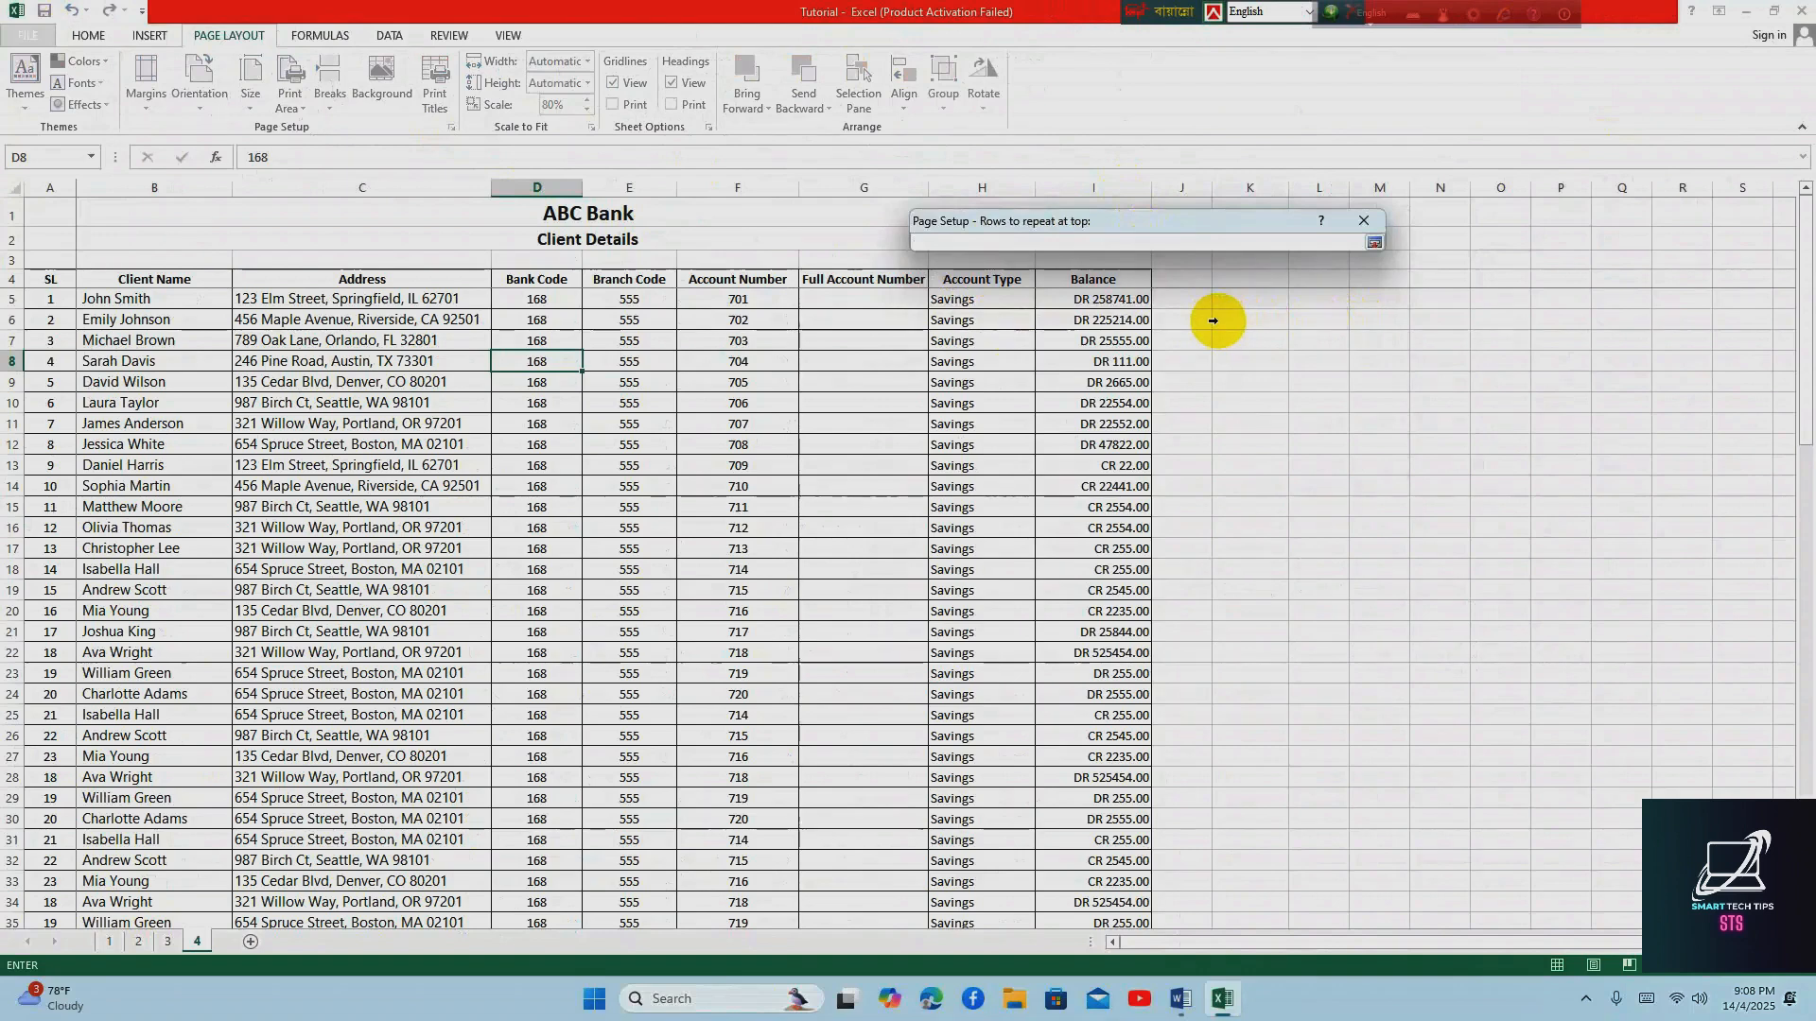
pyautogui.click(46, 279)
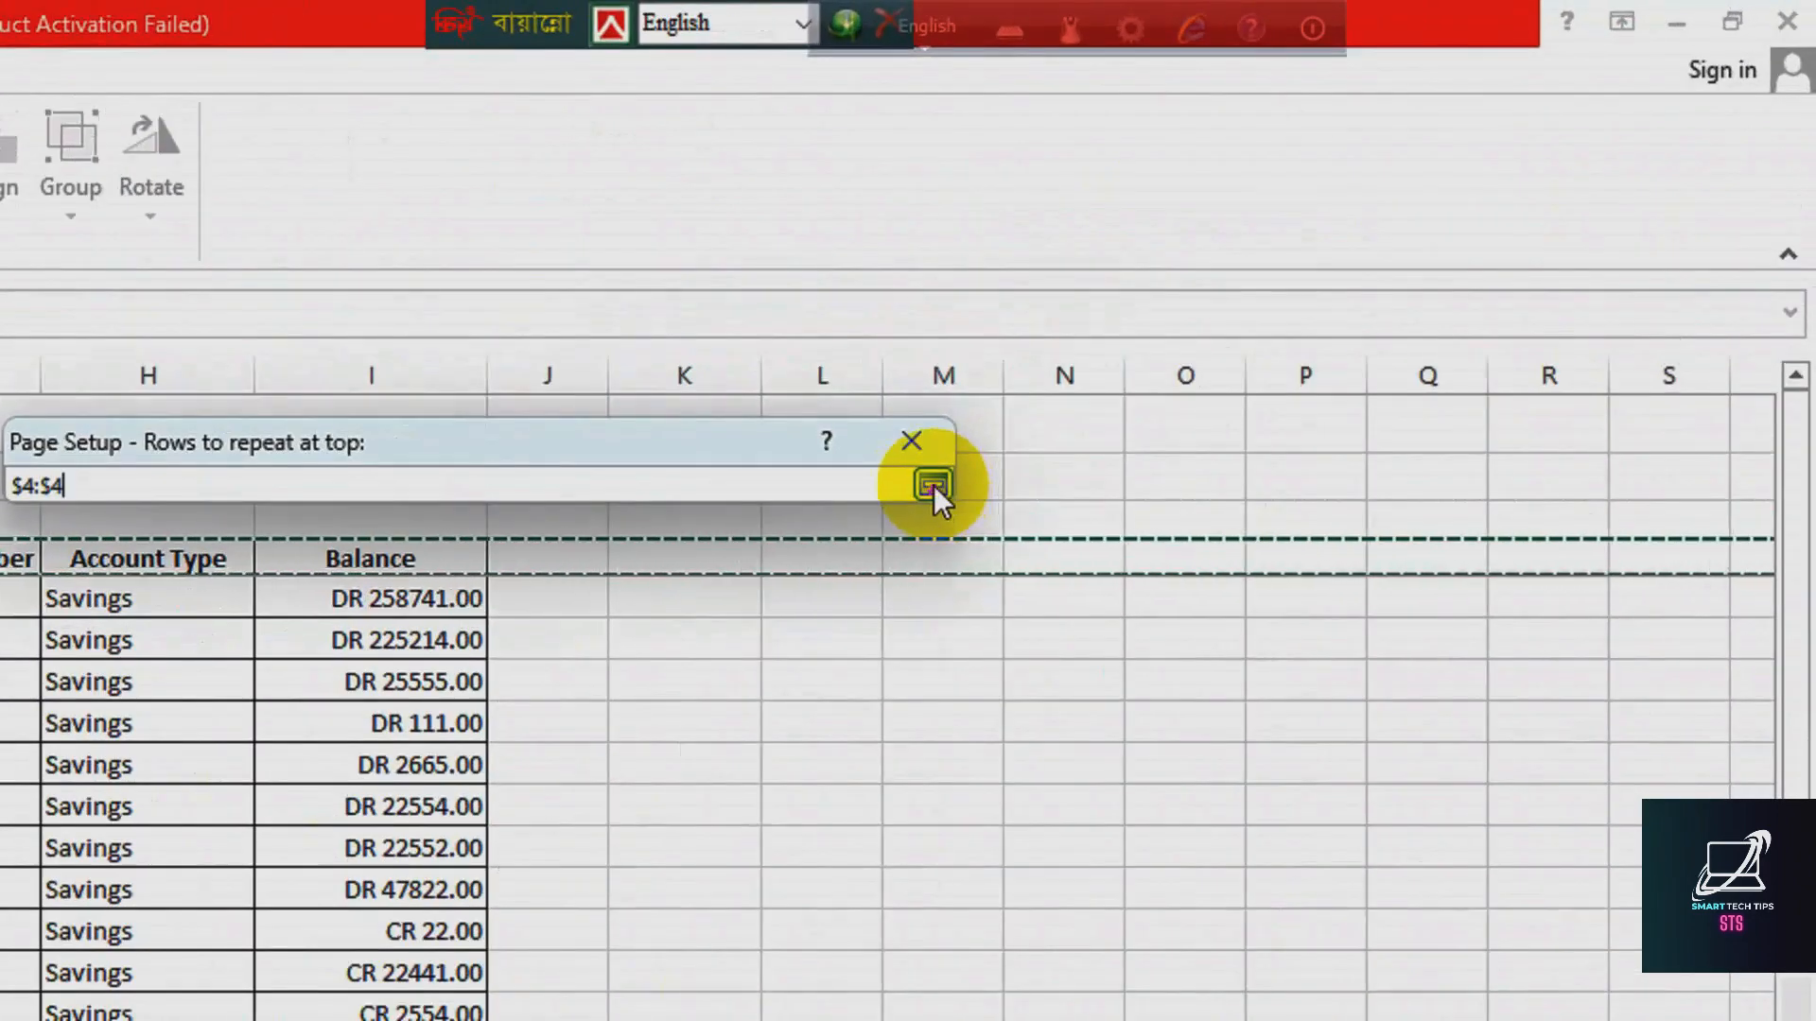
pyautogui.click(1374, 244)
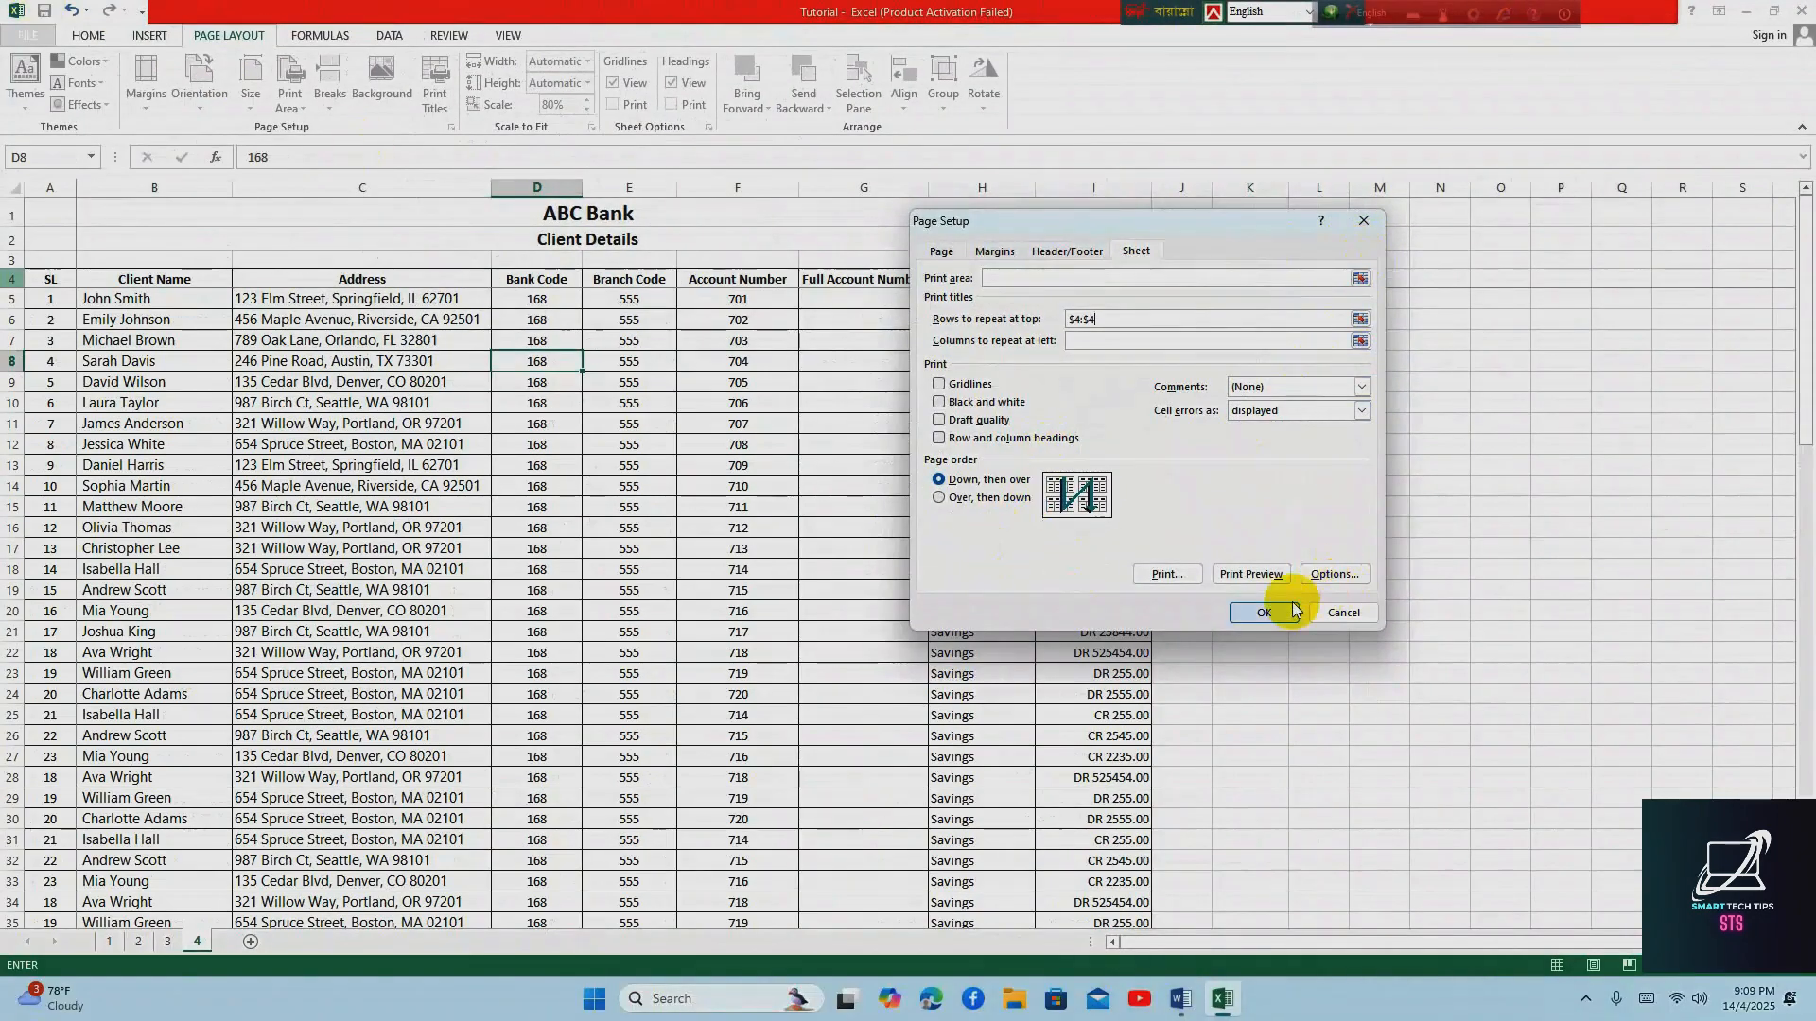
pyautogui.click(1266, 613)
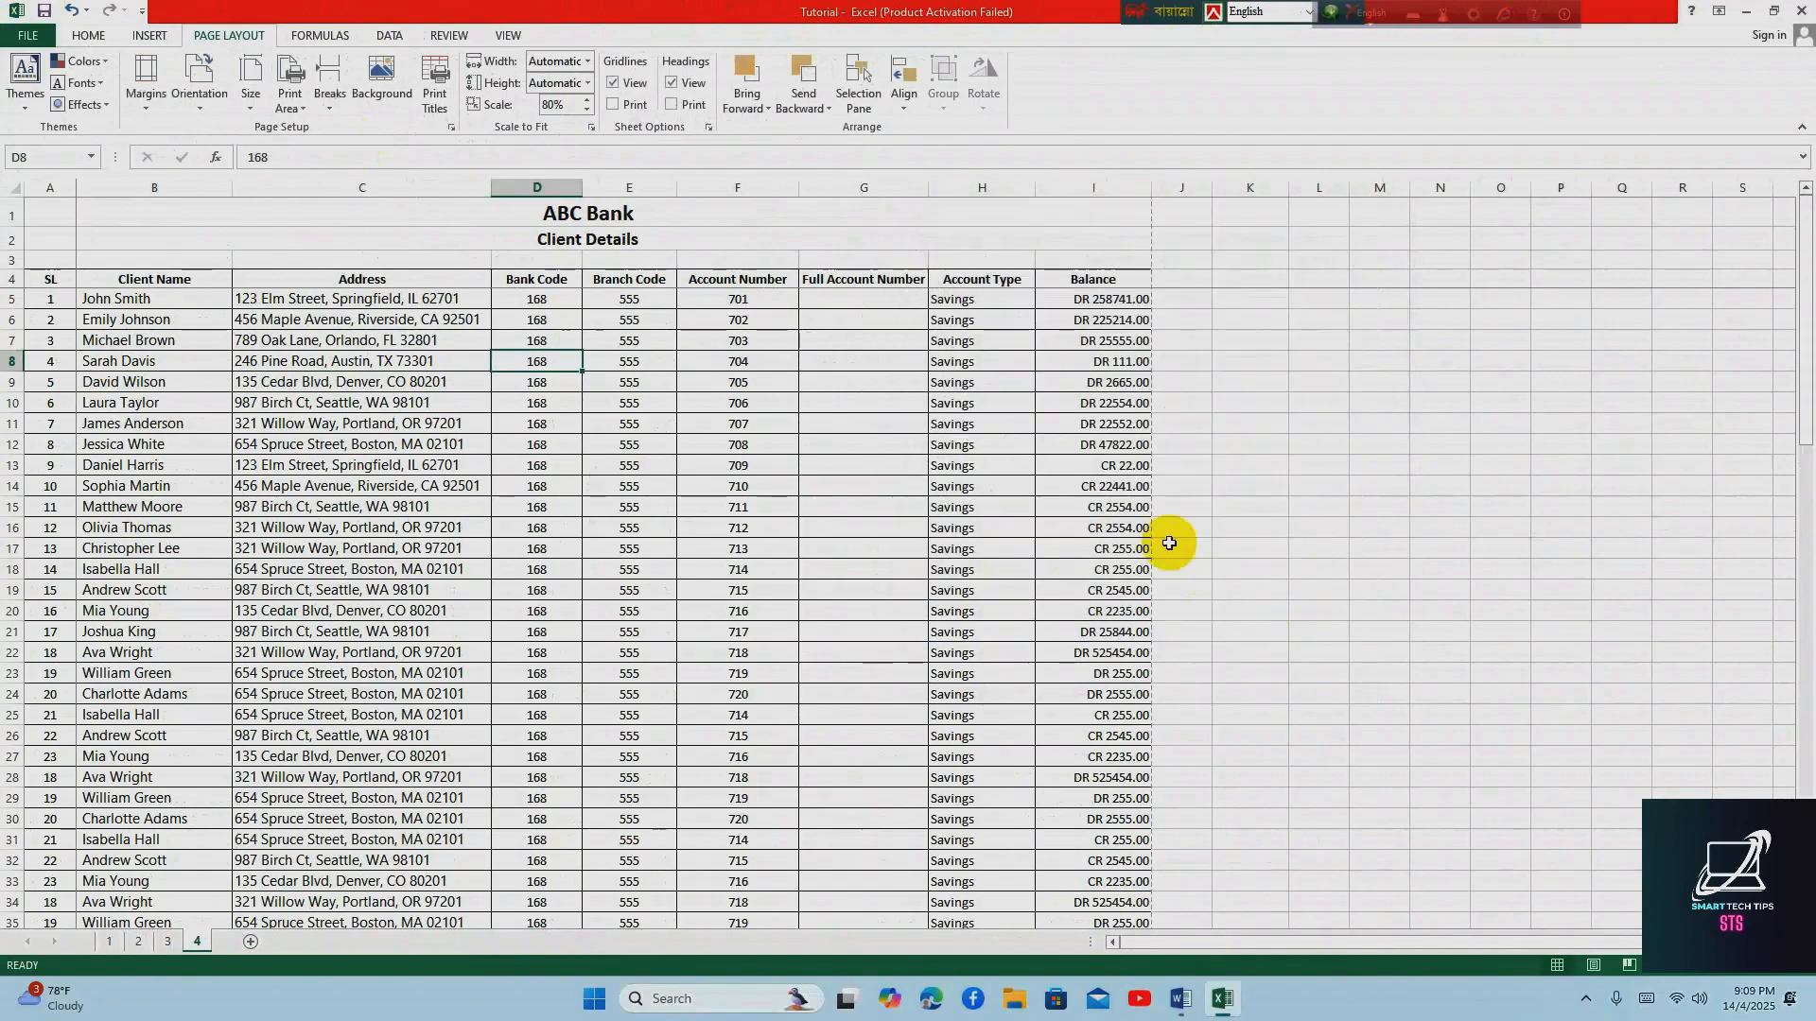
# Check the repeated column headers on all pages of the print preview and return to the worksheet
pyautogui.click(29, 38)
pyautogui.click(38, 258)
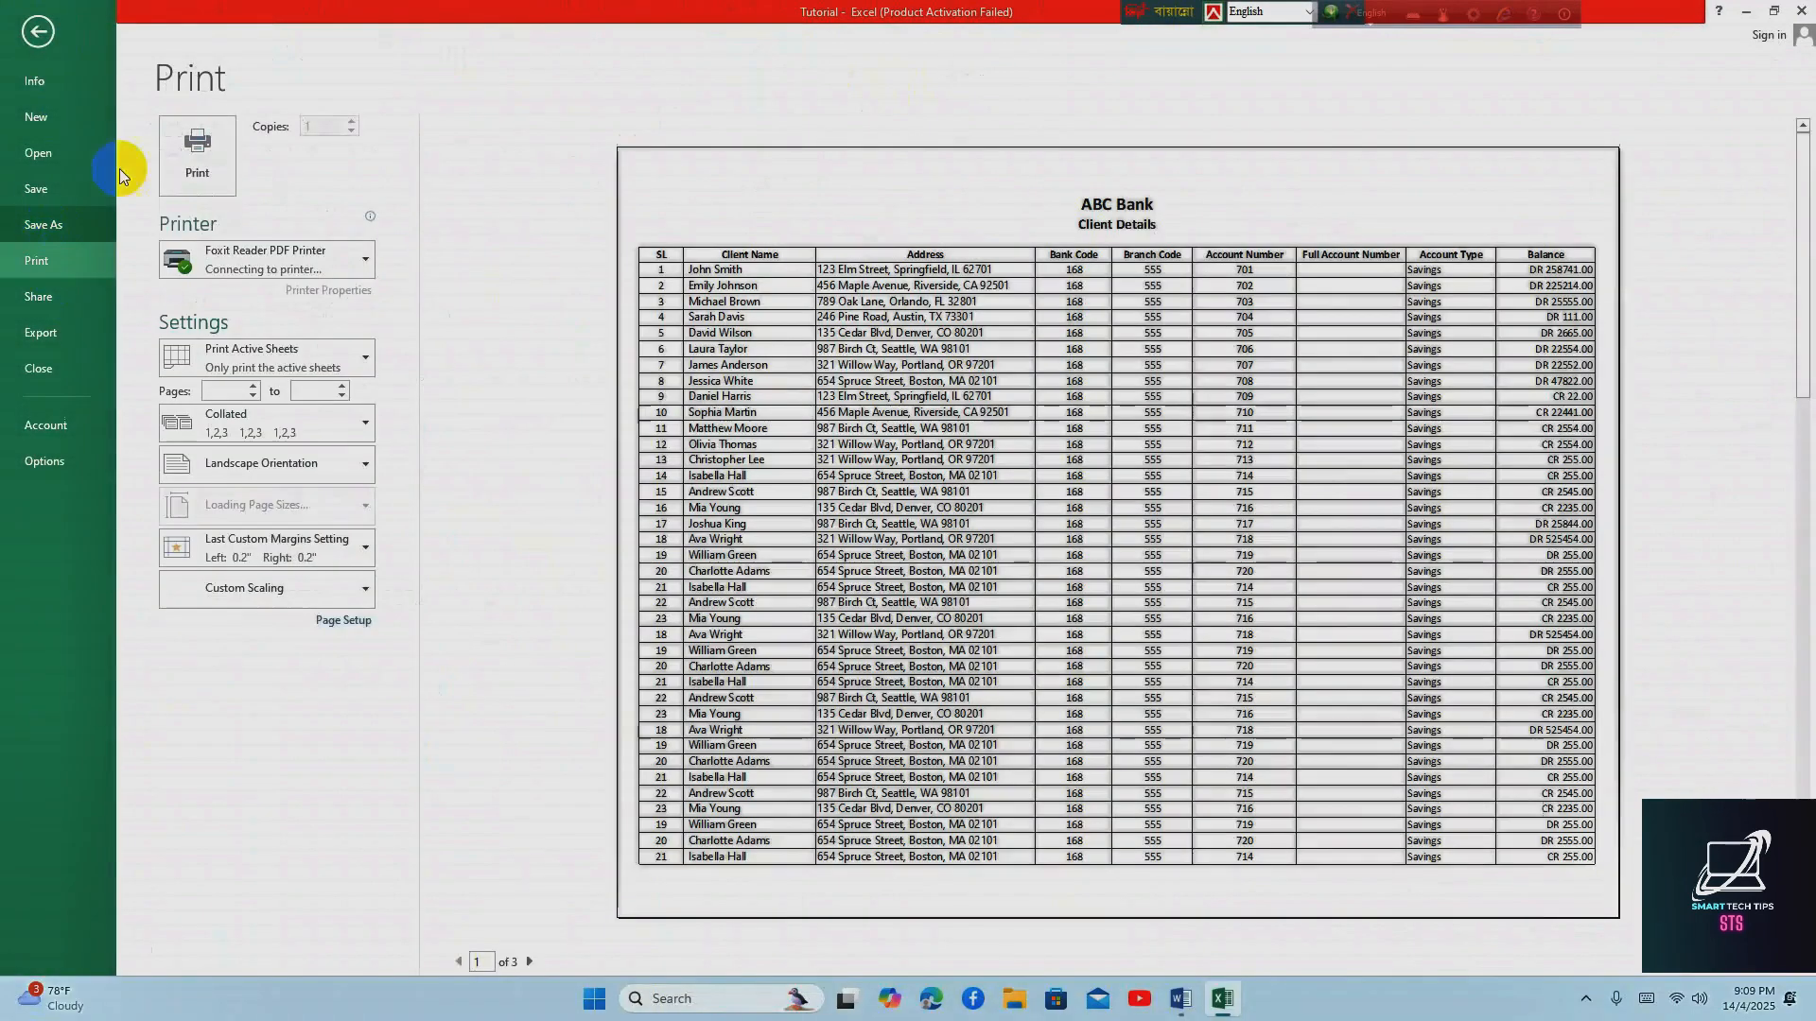
pyautogui.click(528, 962)
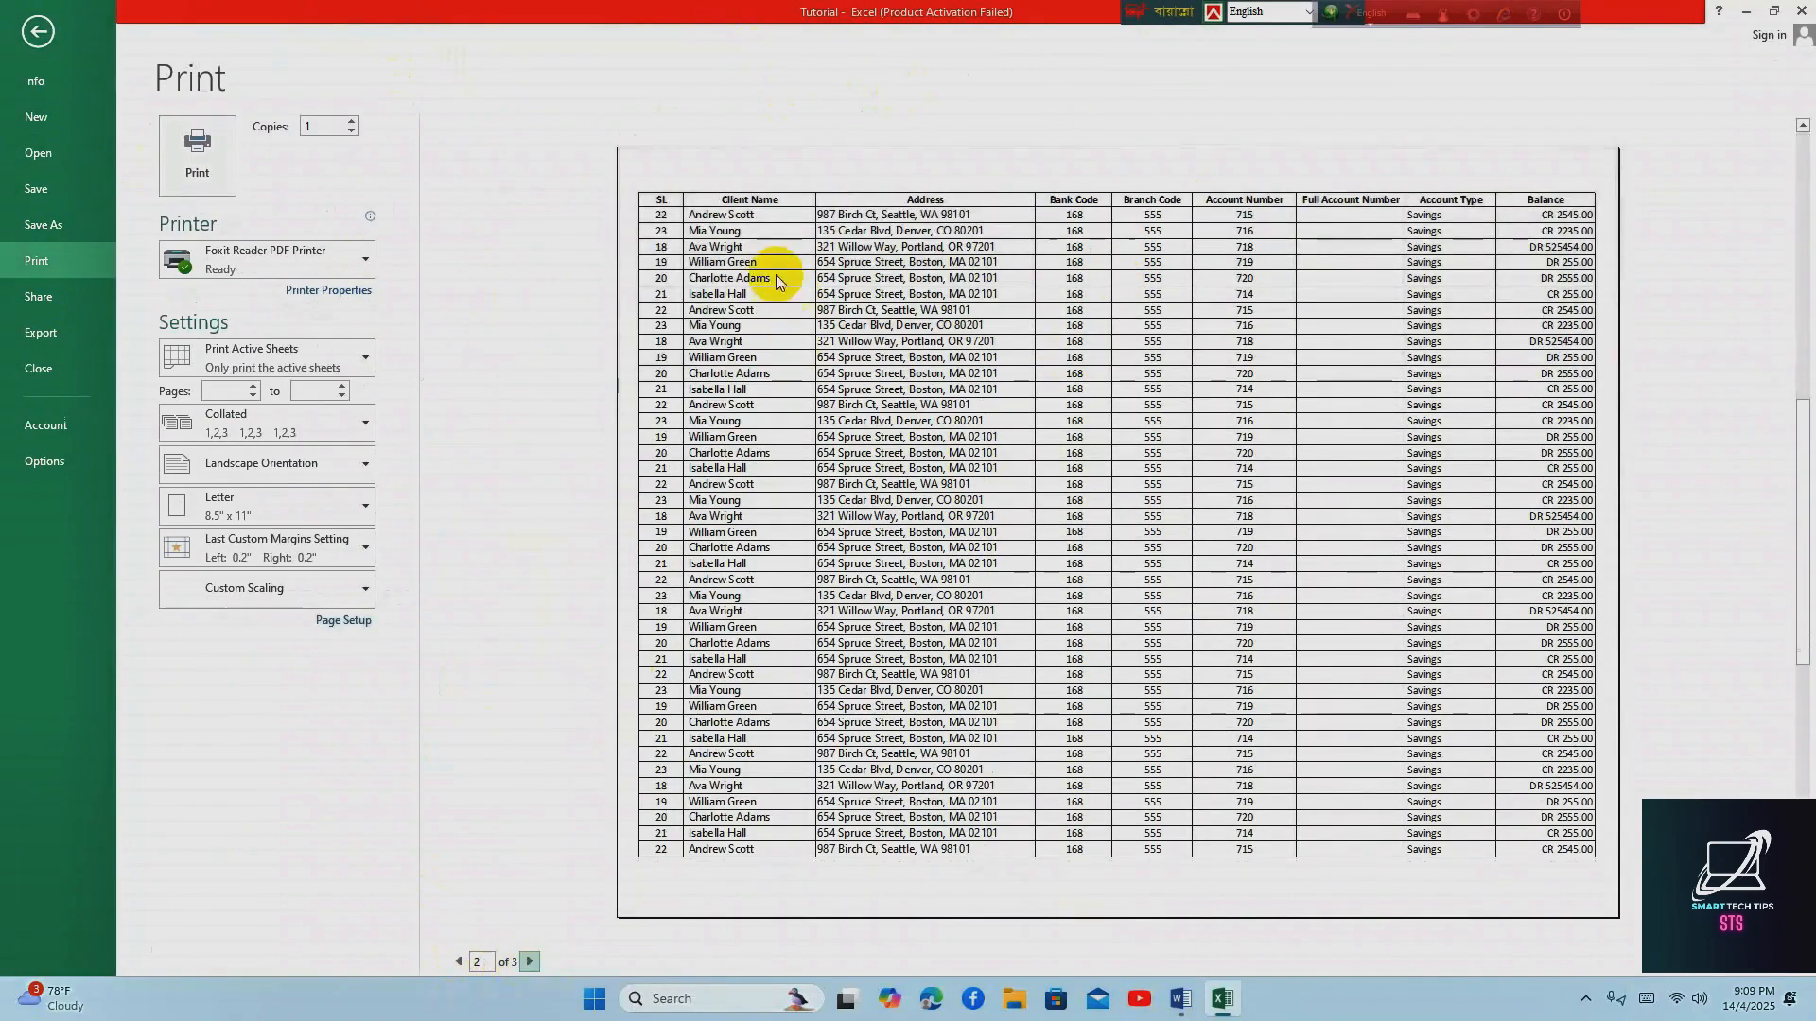
pyautogui.click(529, 962)
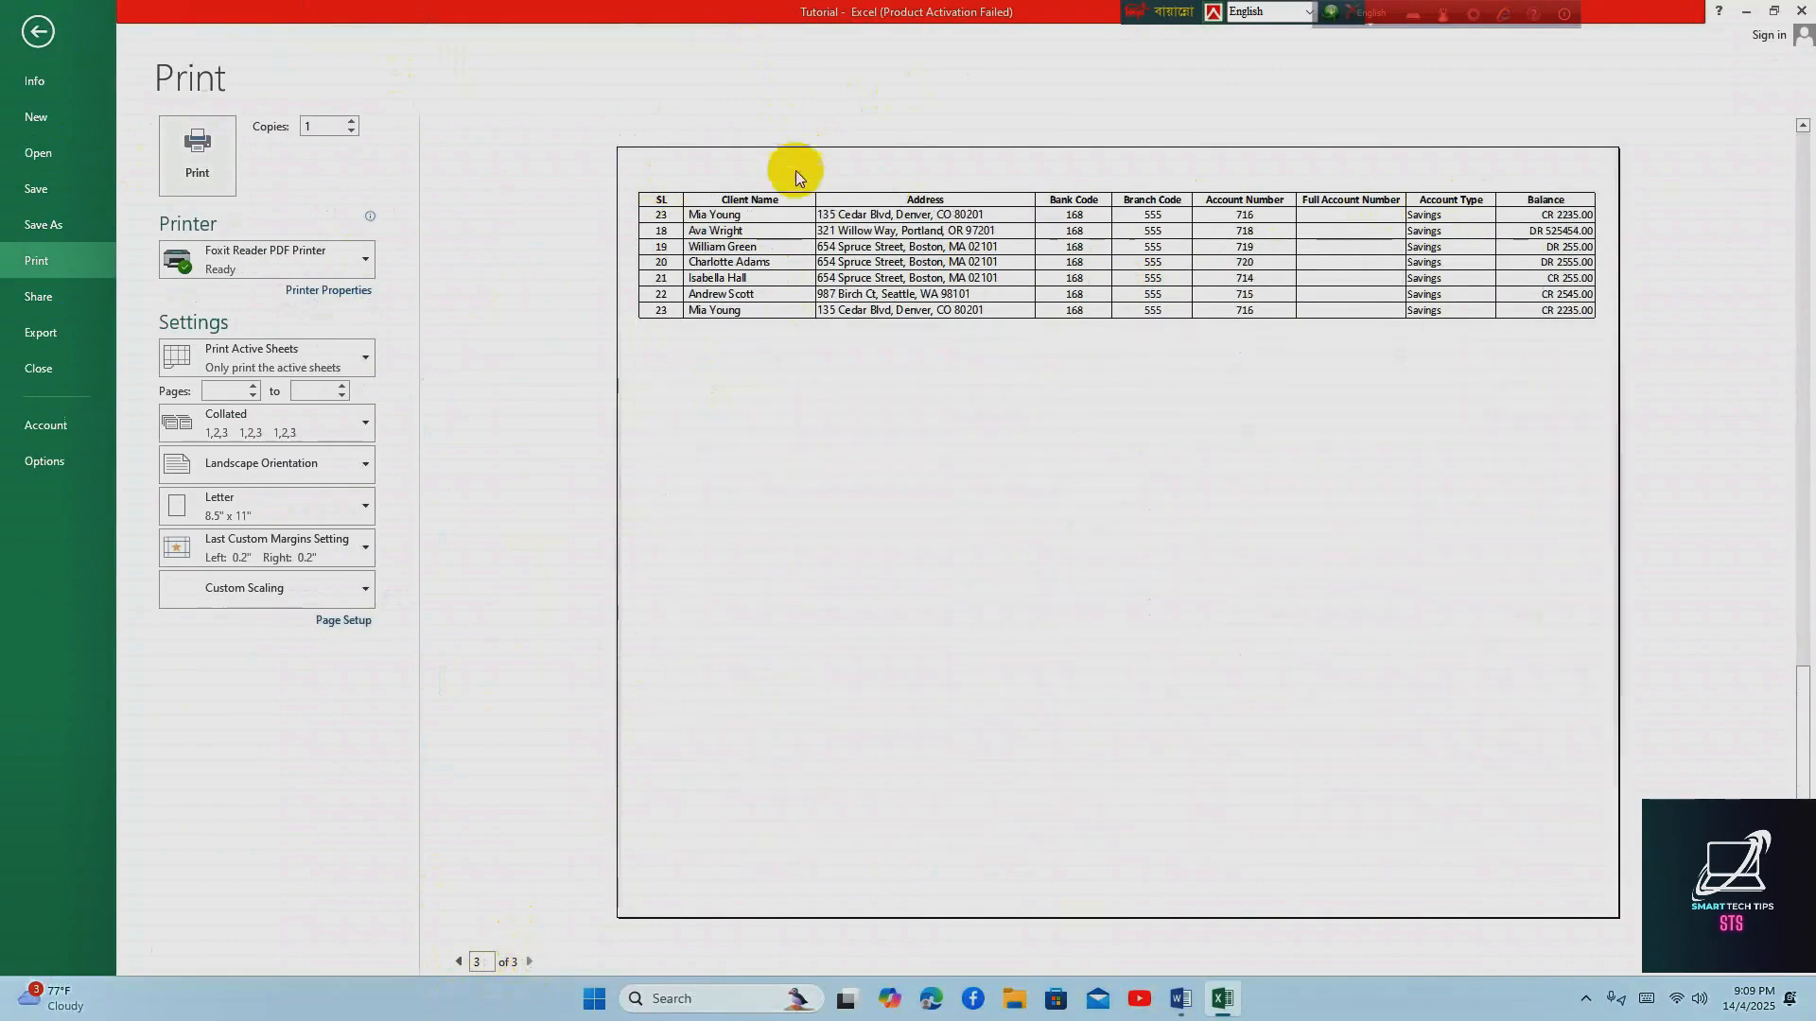
pyautogui.click(458, 961)
pyautogui.click(459, 962)
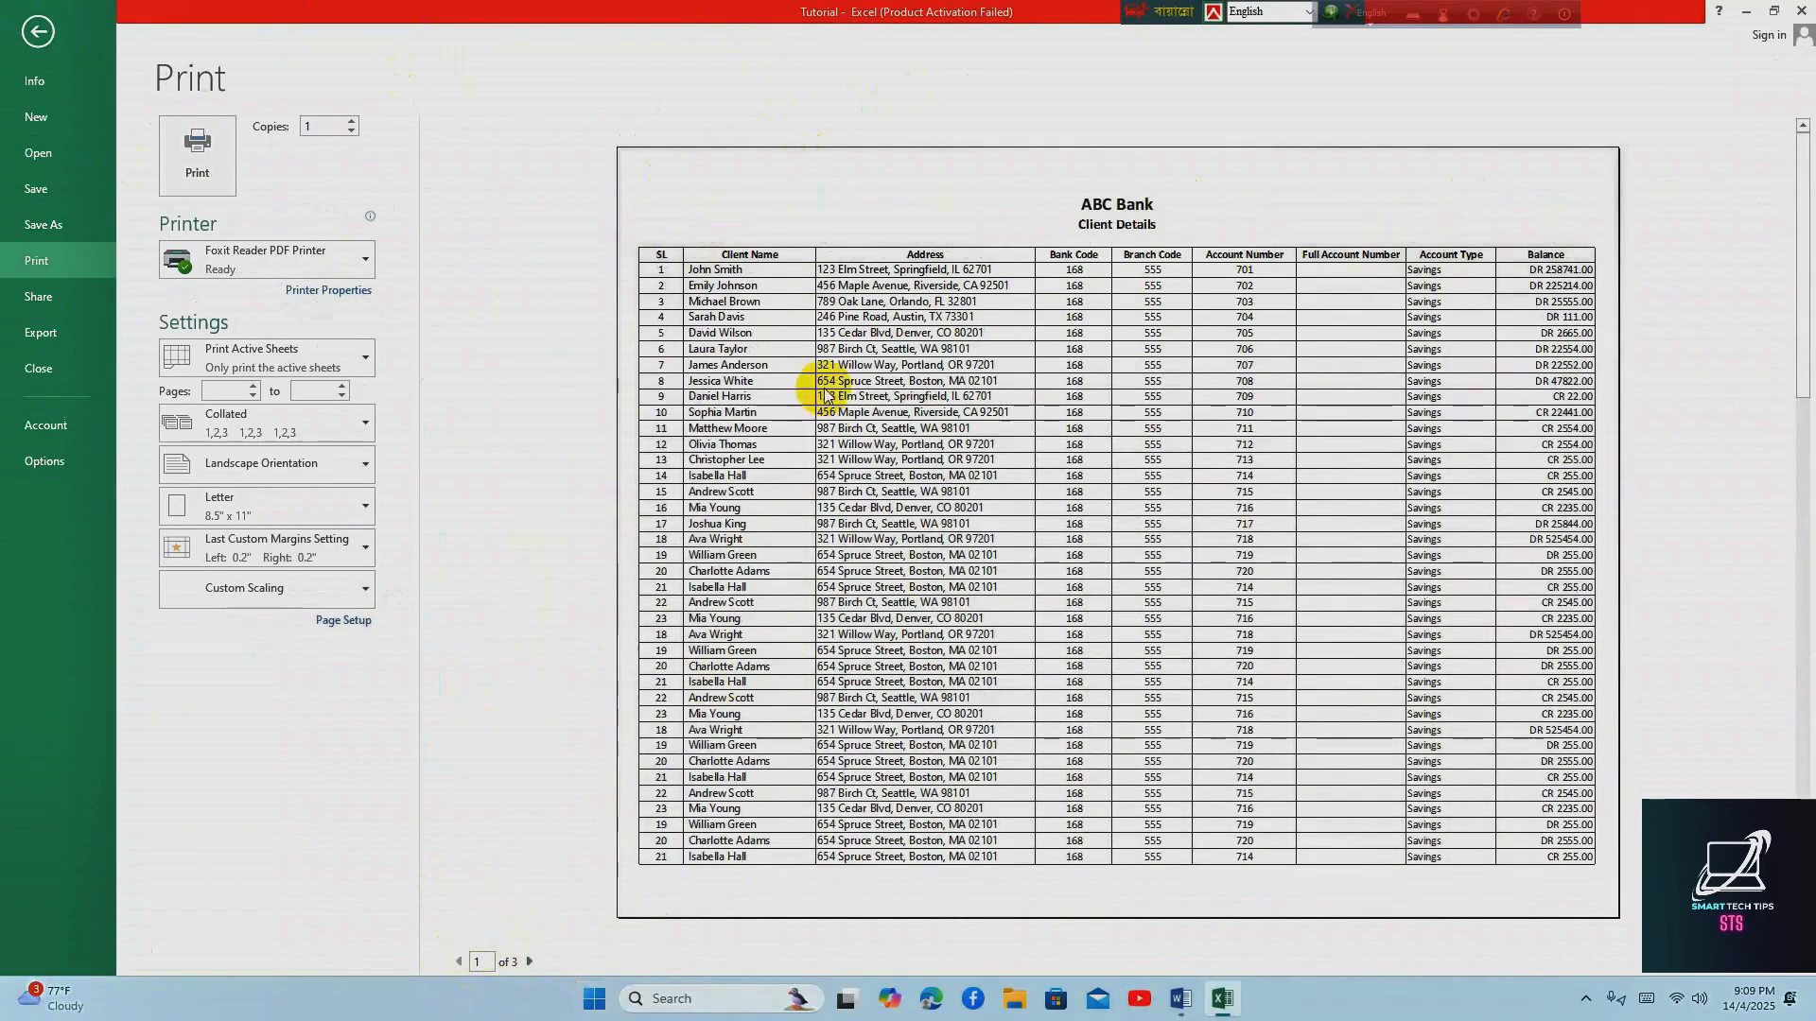
pyautogui.click(35, 33)
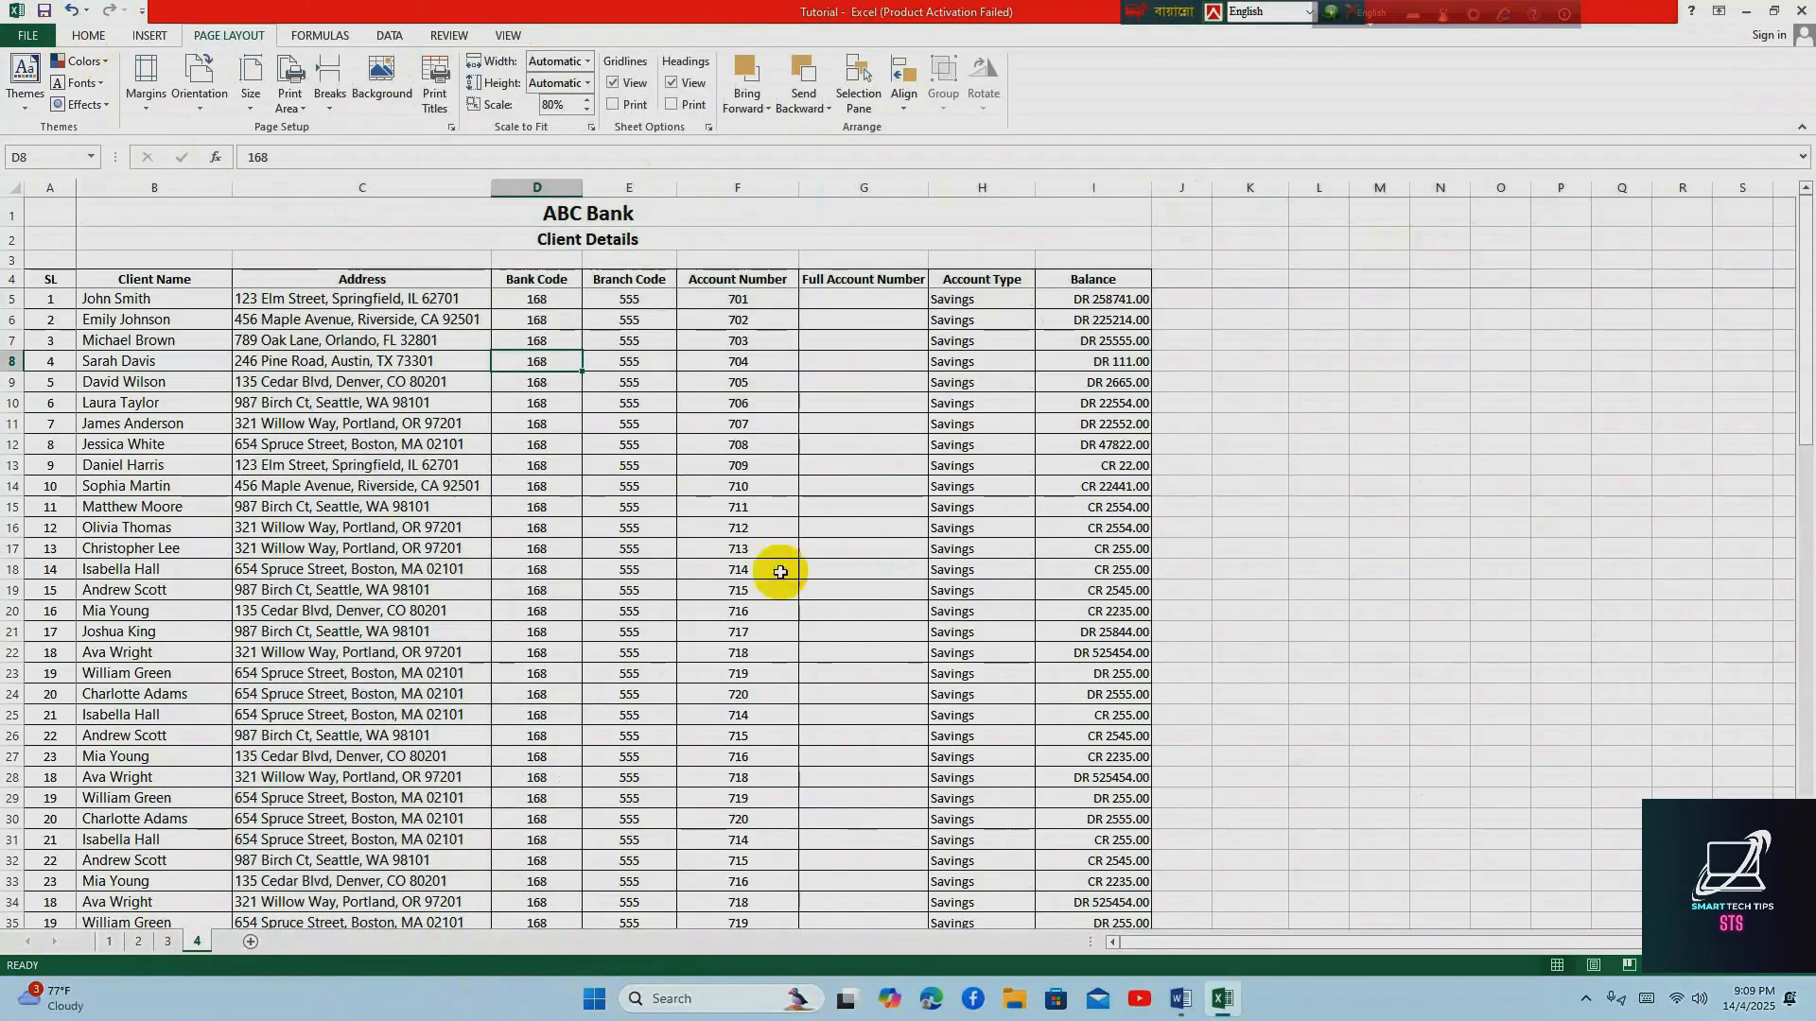
# Switch to the Word topic list, highlight the page numbering topic (পেজ নাম্বারিং), and return to the Excel workbook
pyautogui.click(1179, 1000)
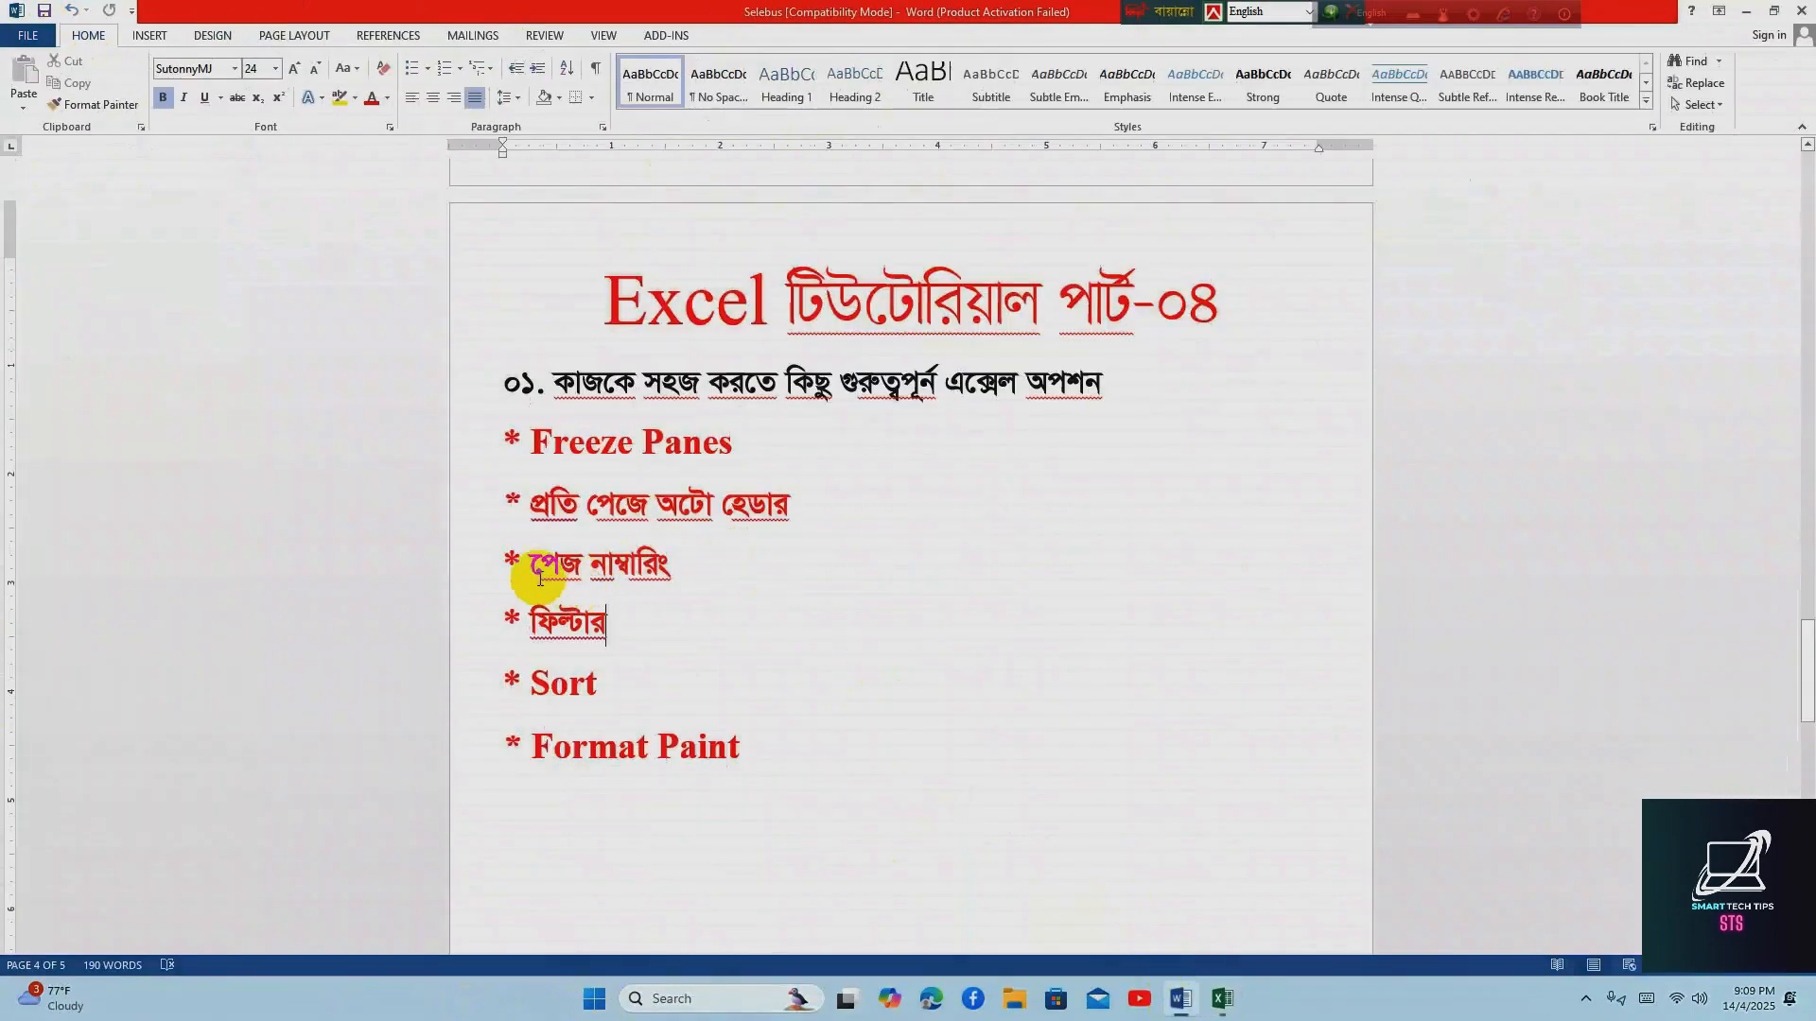
pyautogui.moveTo(531, 562); pyautogui.dragTo(729, 548)
pyautogui.click(741, 608)
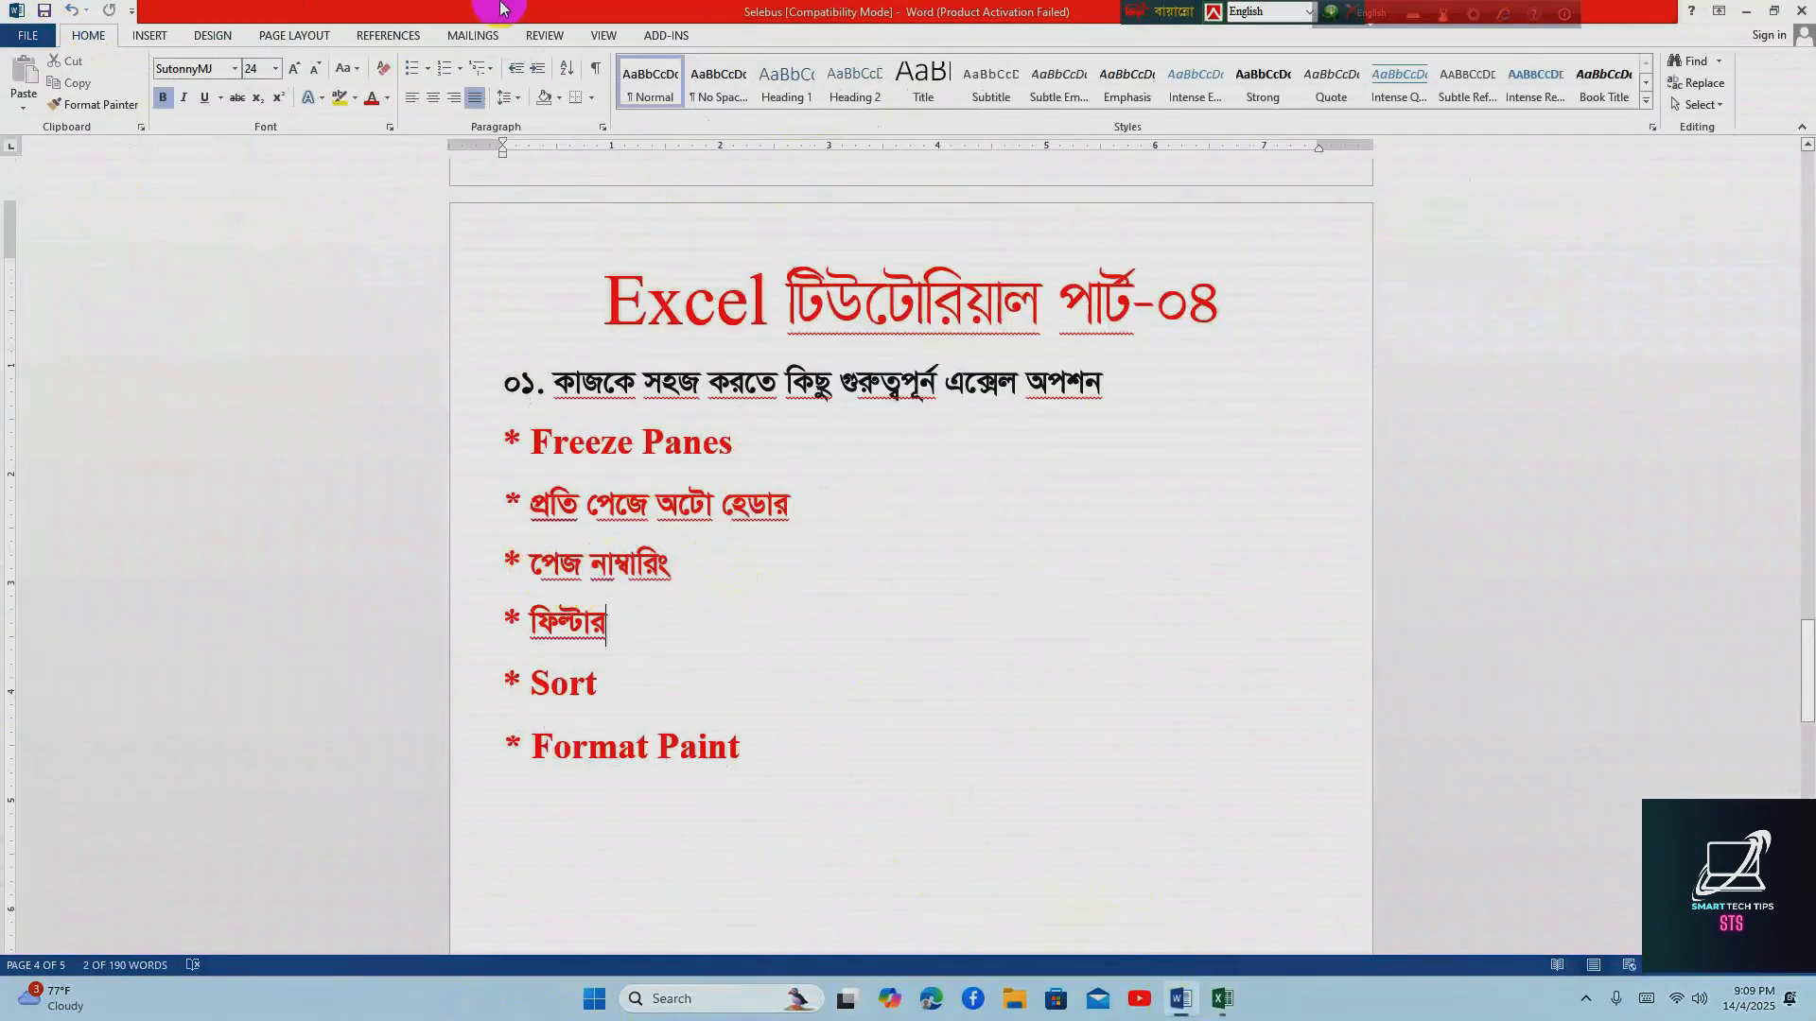
pyautogui.click(1212, 1006)
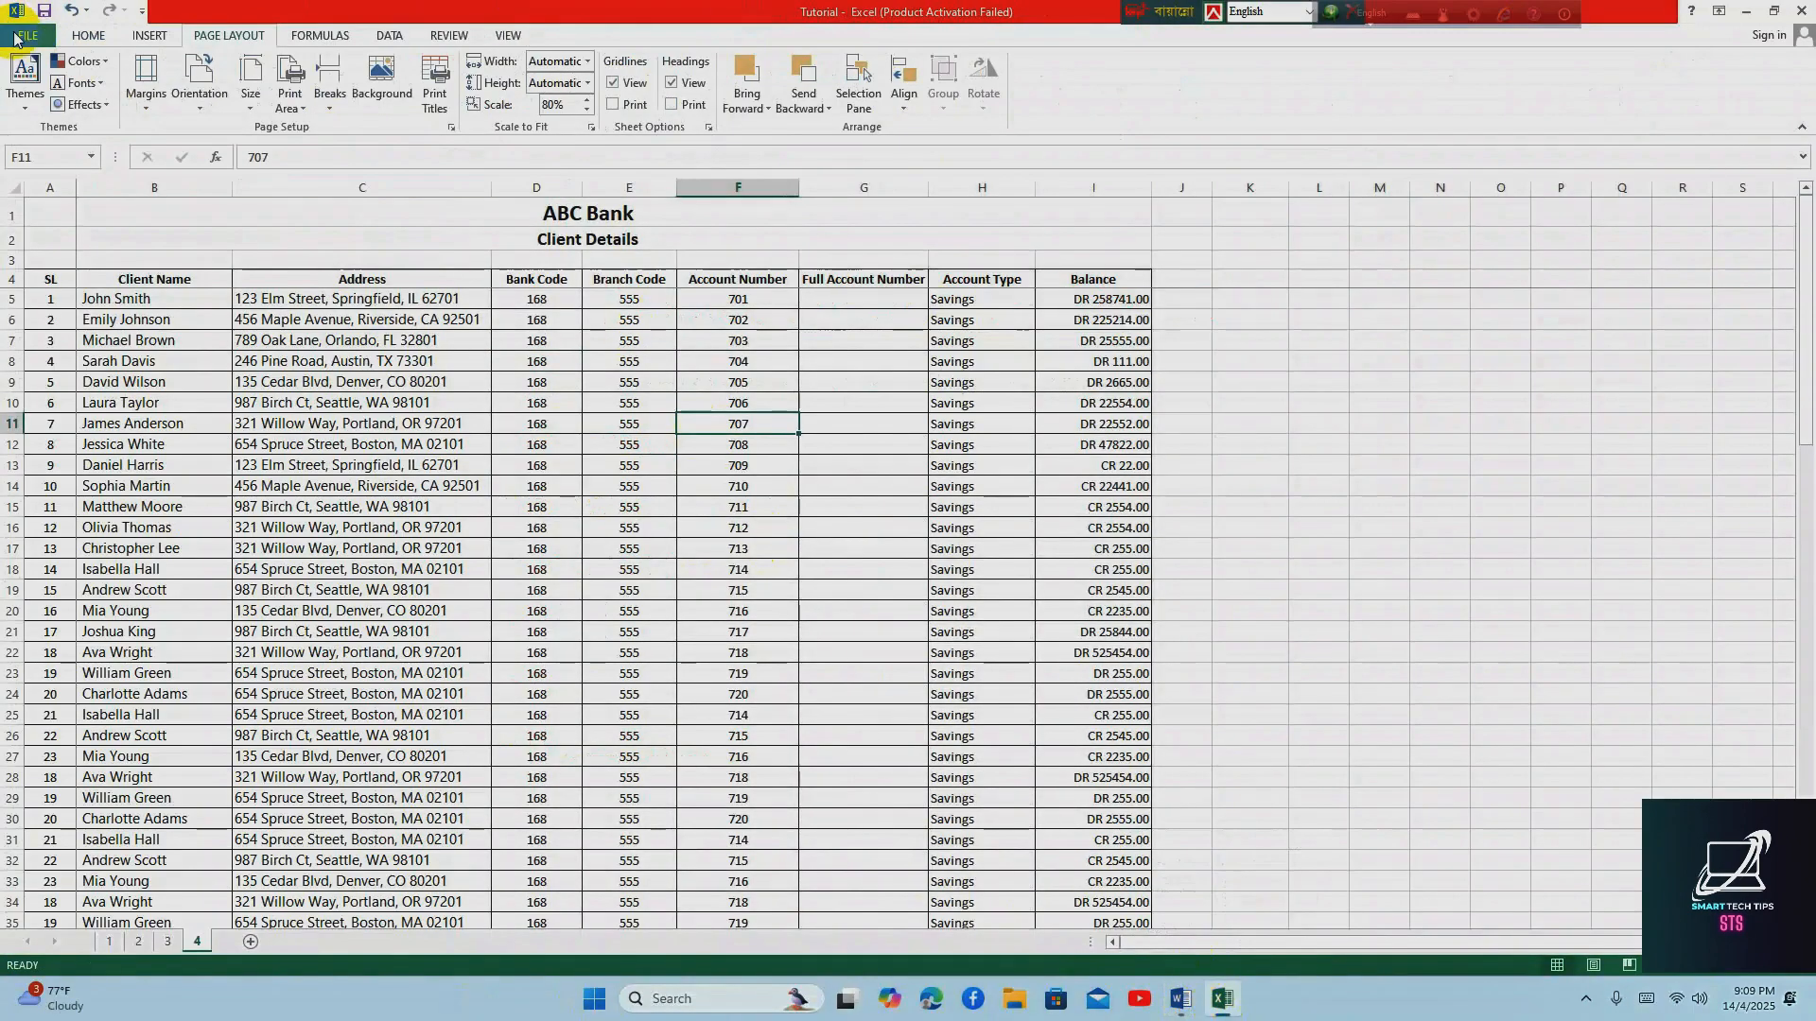
# Open the page setup from the print preview and apply the "Page 1 of ?" footer to number the printed pages
pyautogui.click(21, 37)
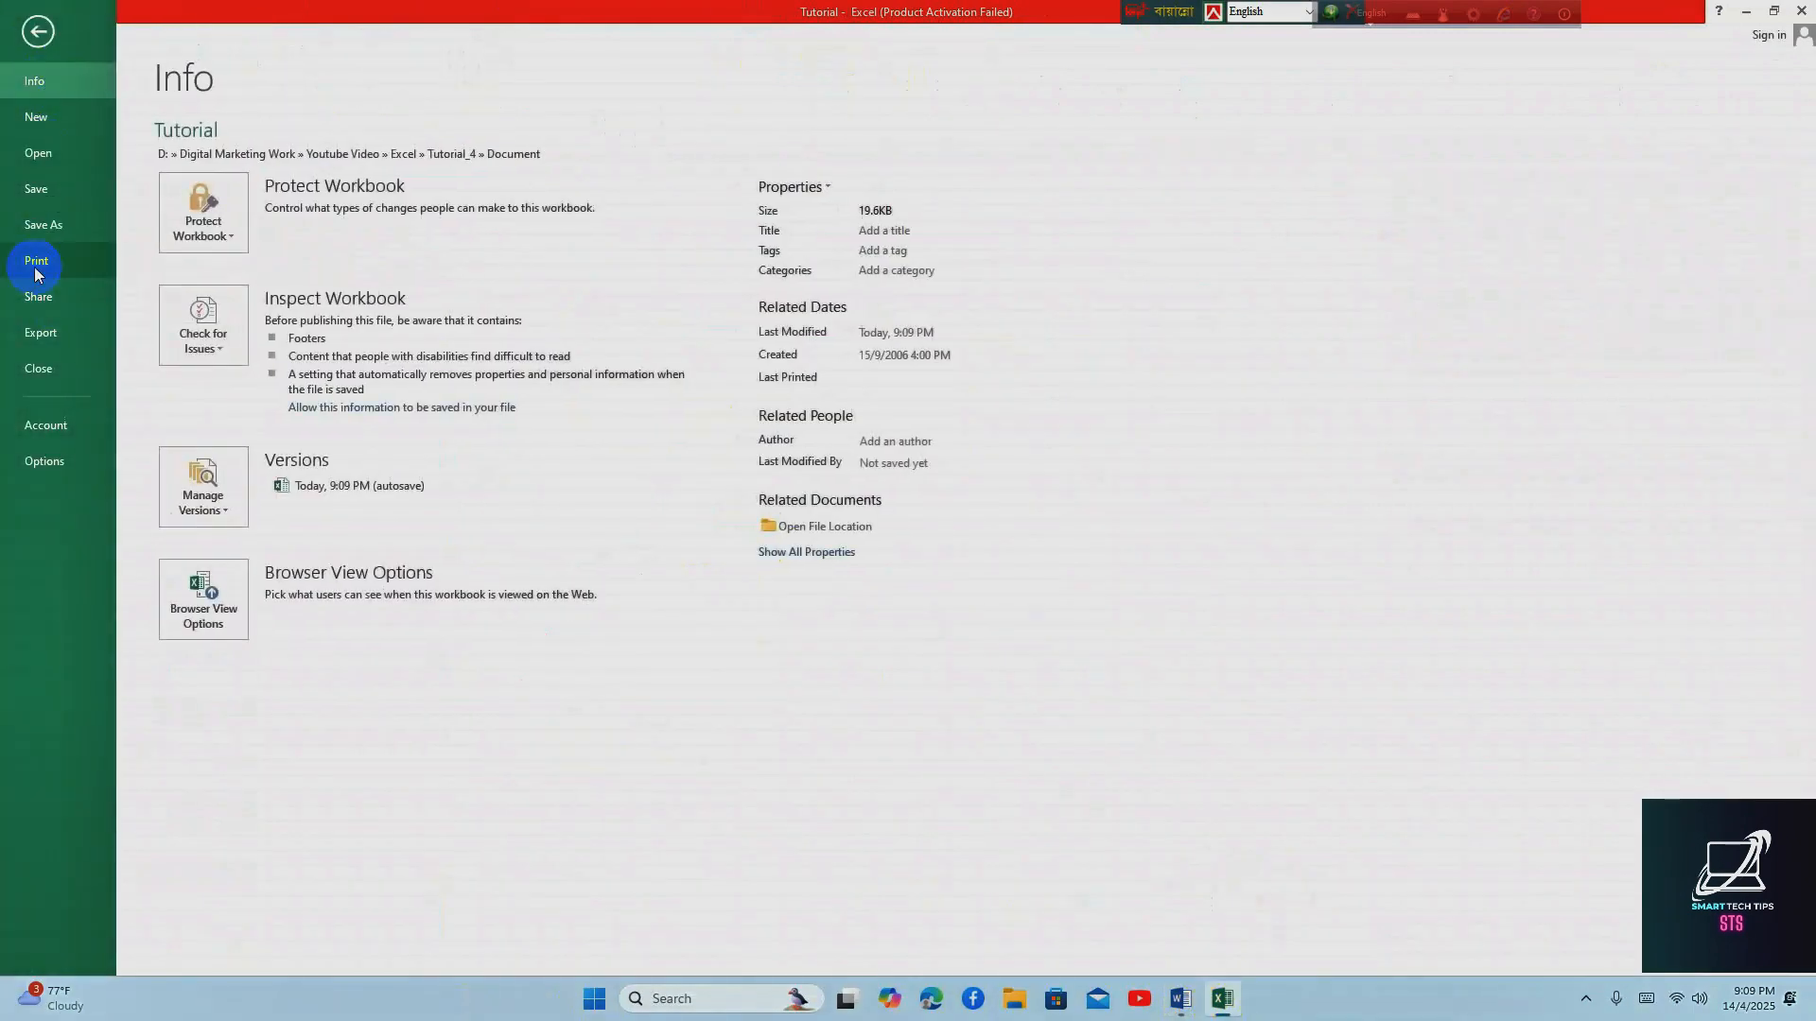
pyautogui.click(38, 262)
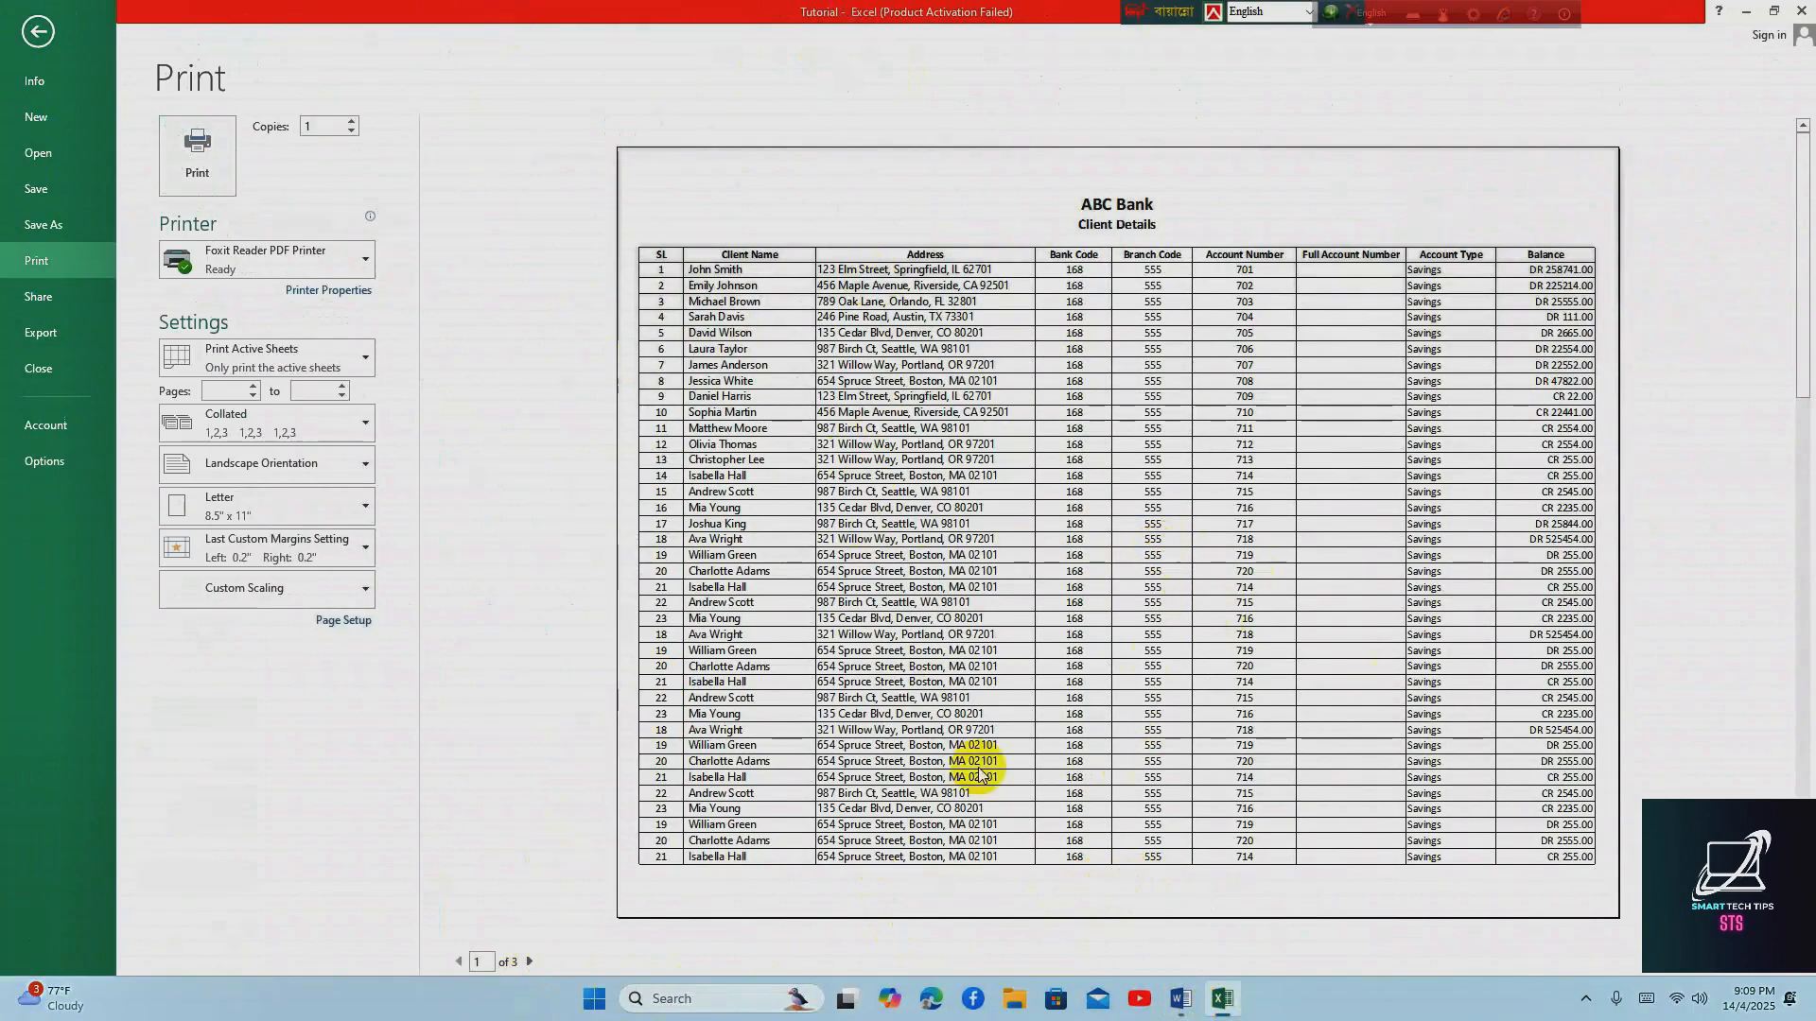
pyautogui.click(337, 622)
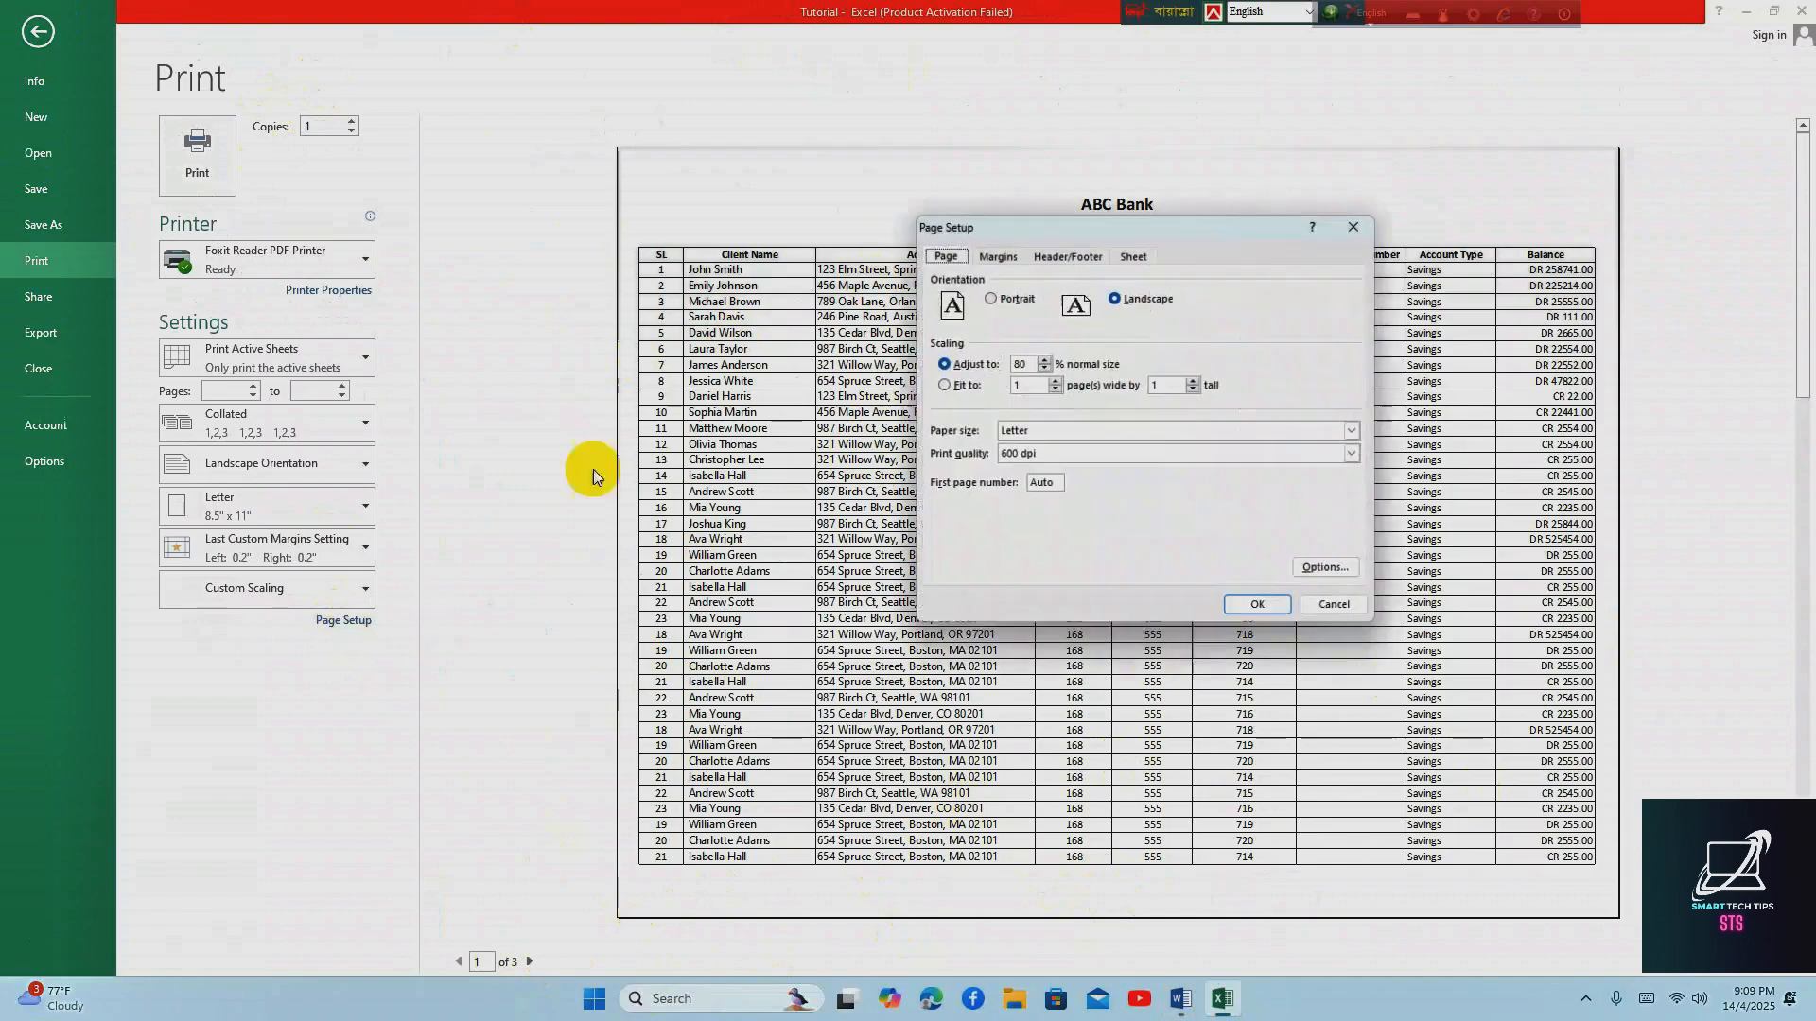
pyautogui.click(1065, 253)
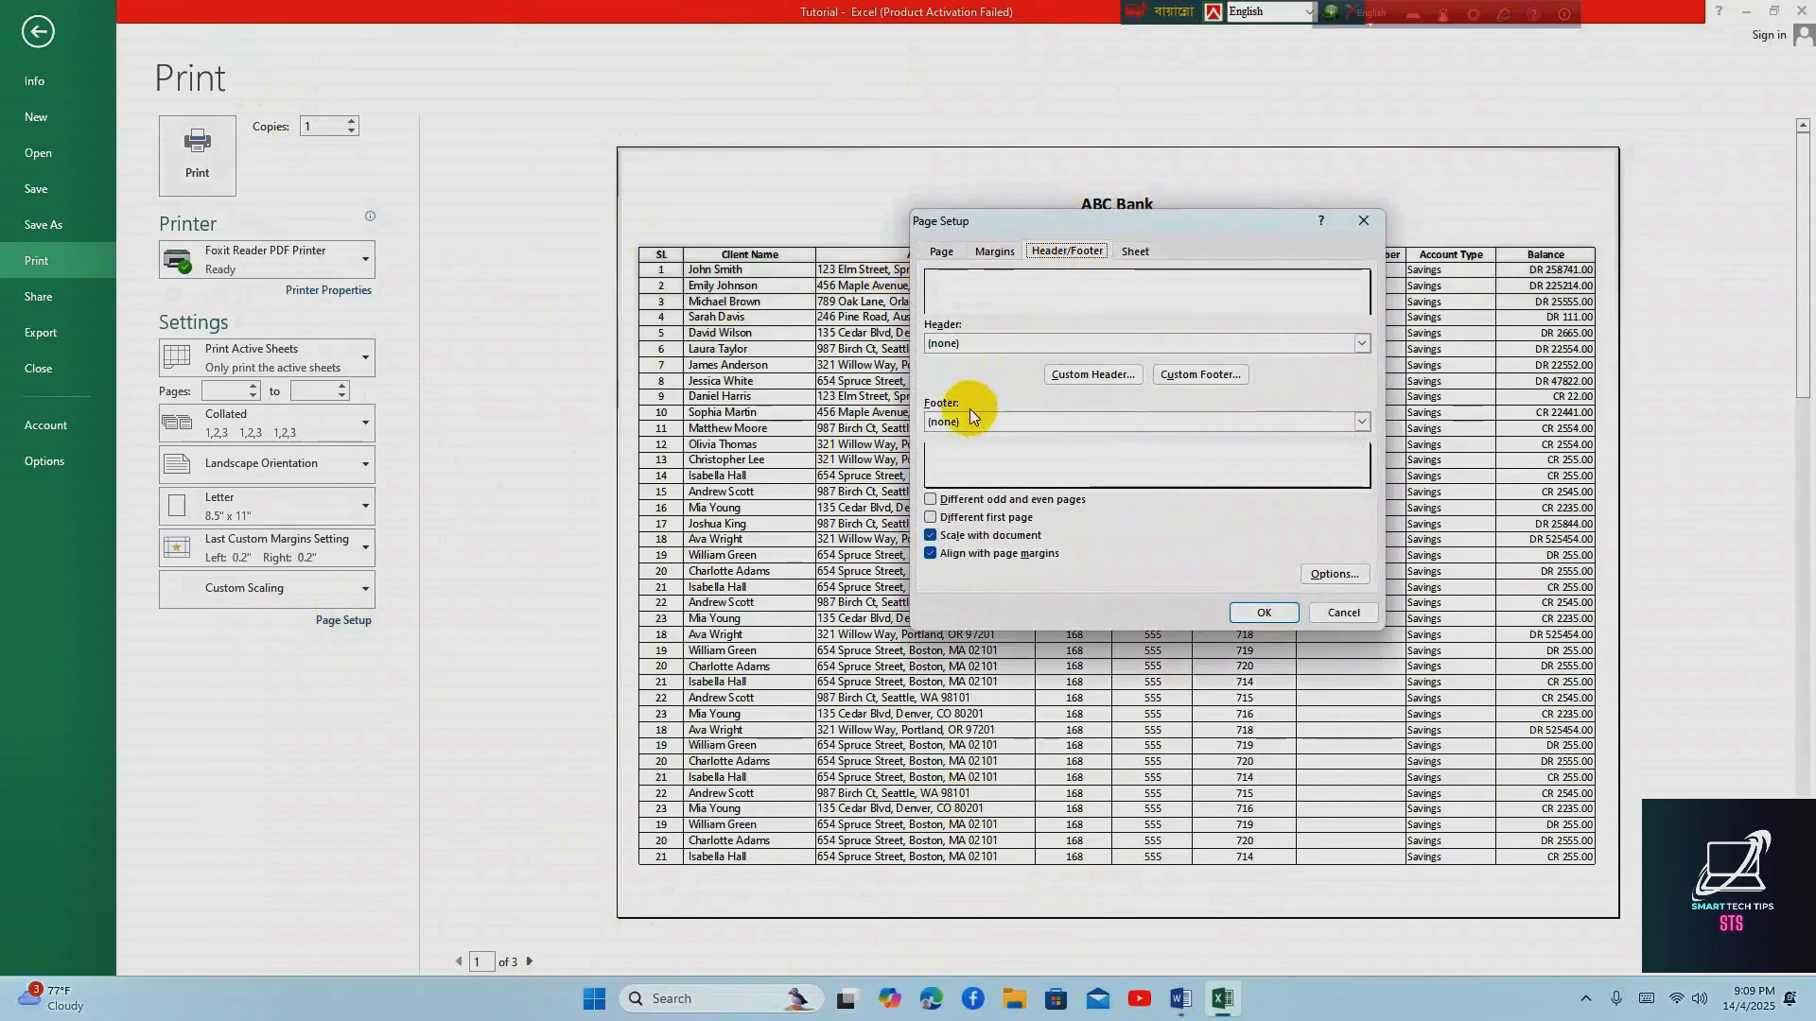
pyautogui.click(955, 429)
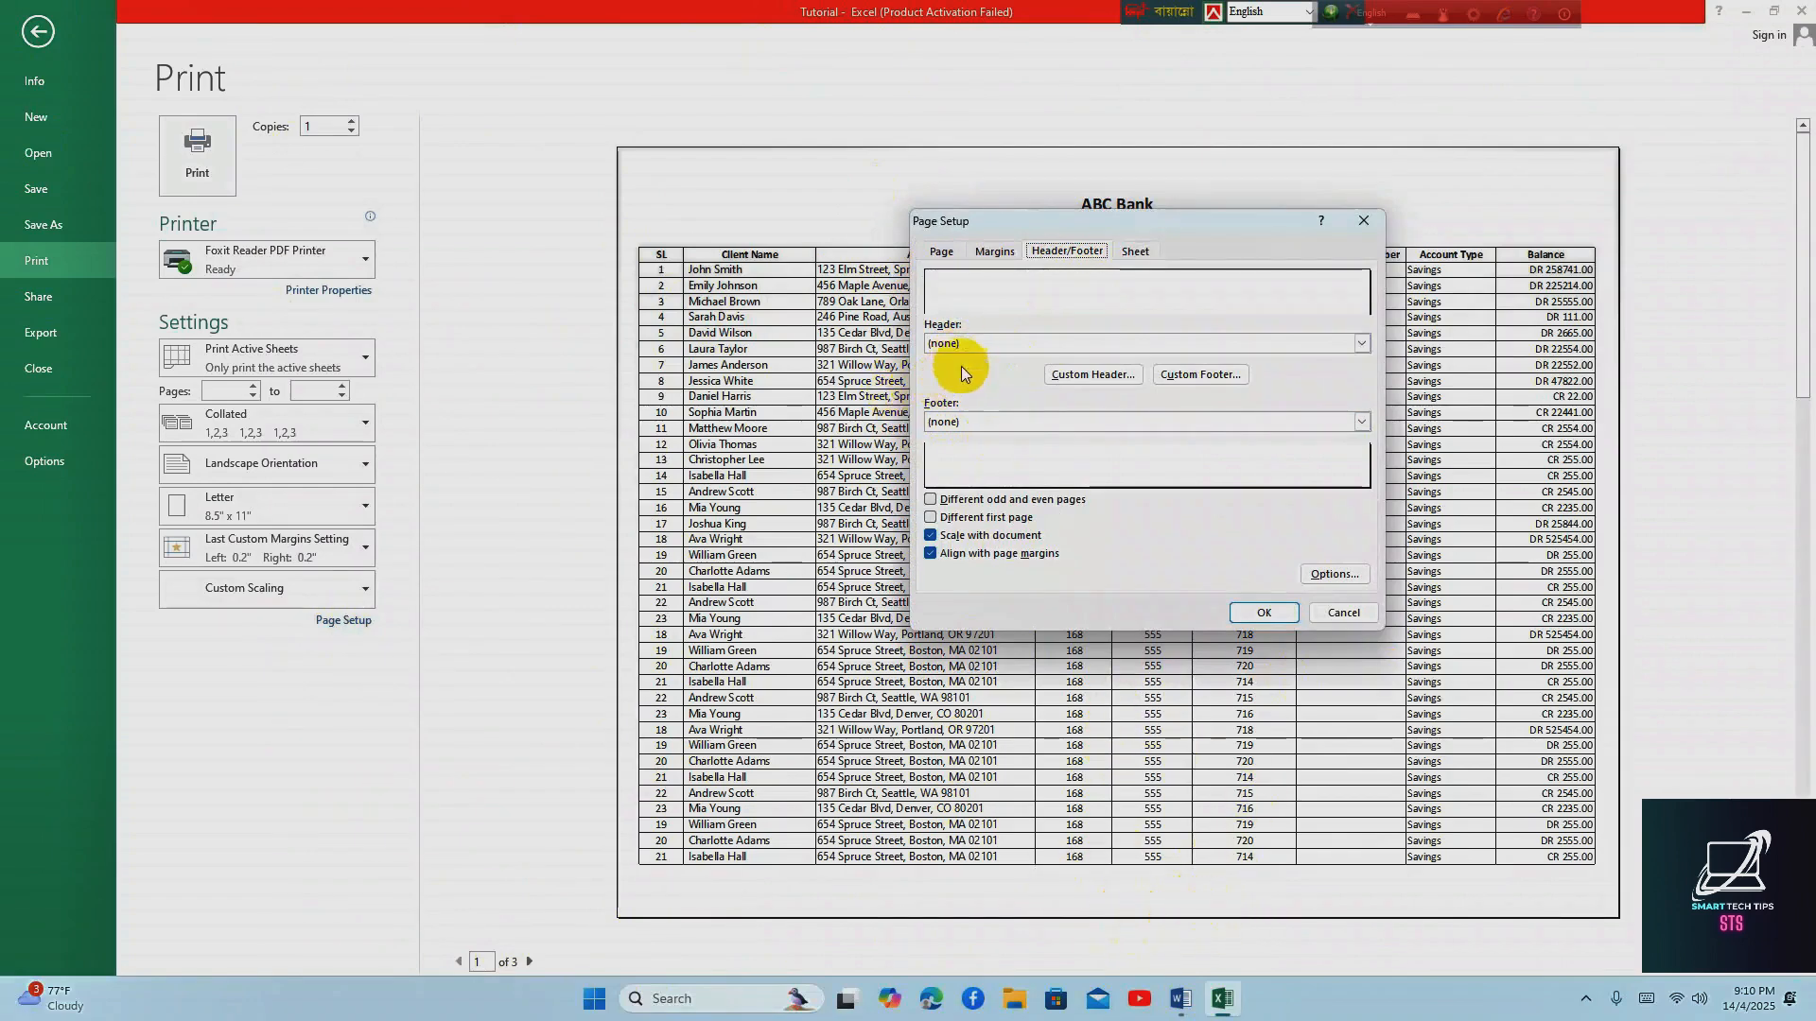
pyautogui.click(966, 423)
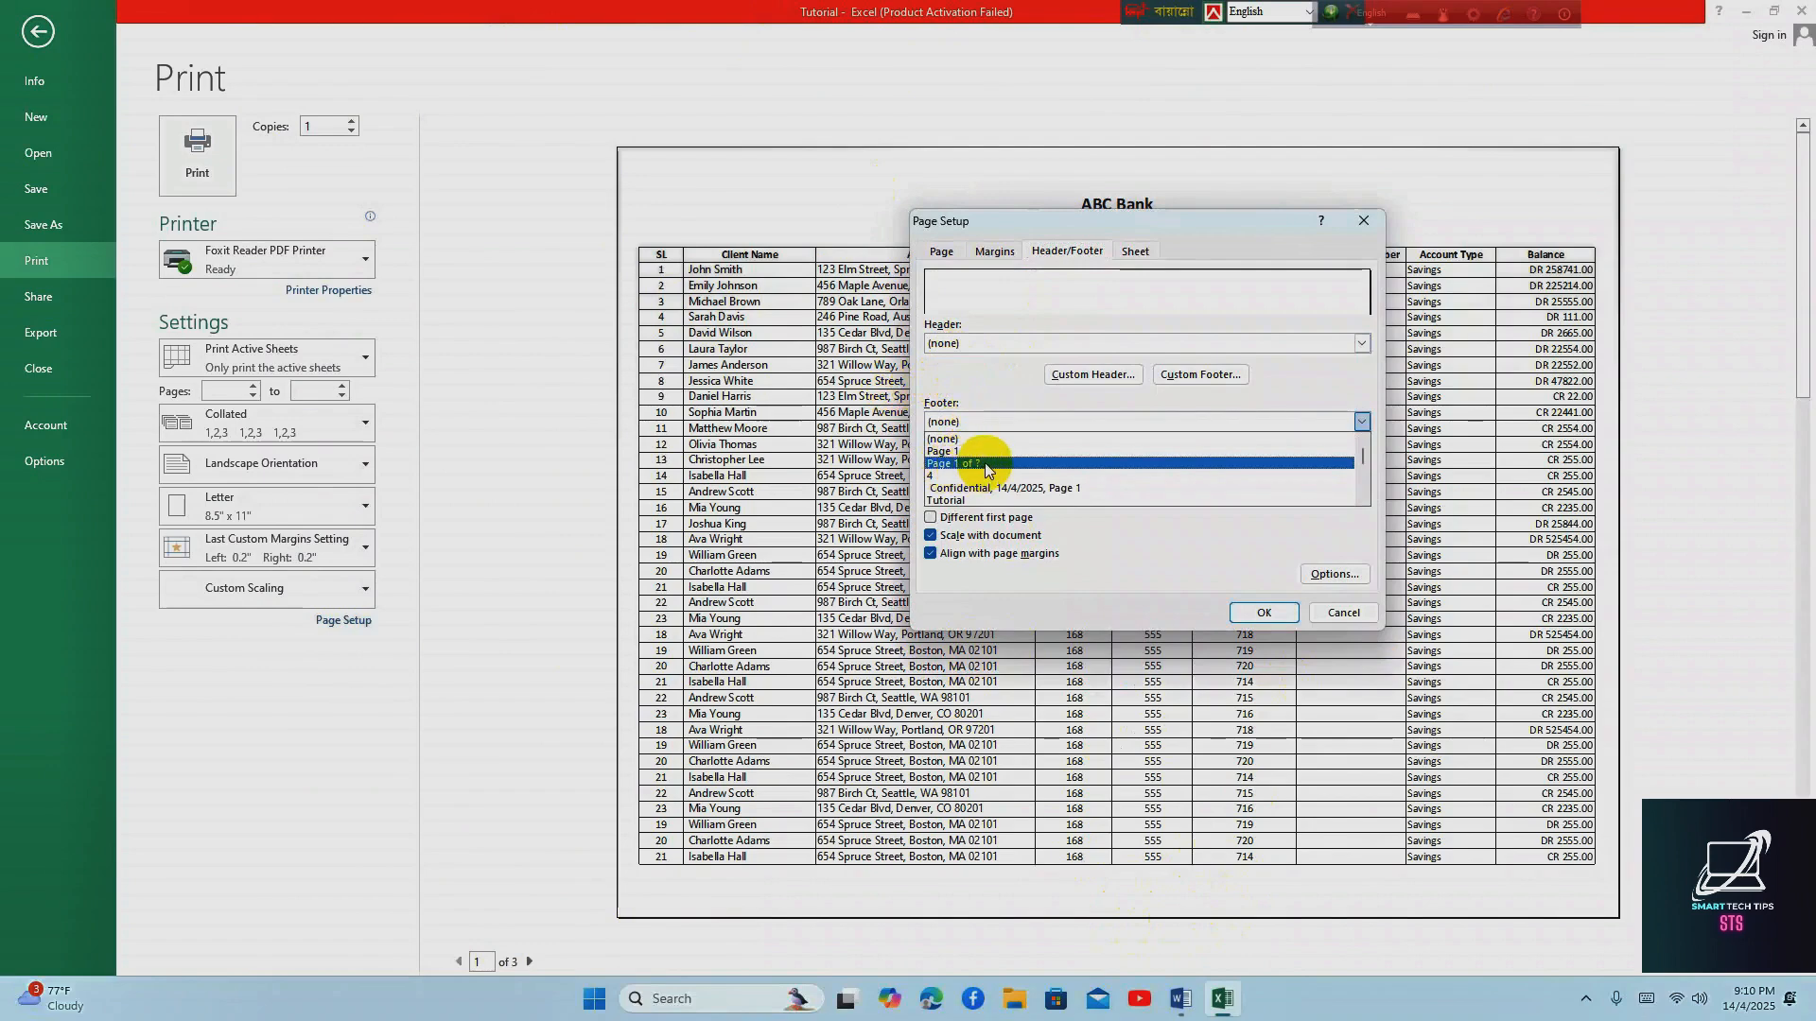
pyautogui.click(984, 465)
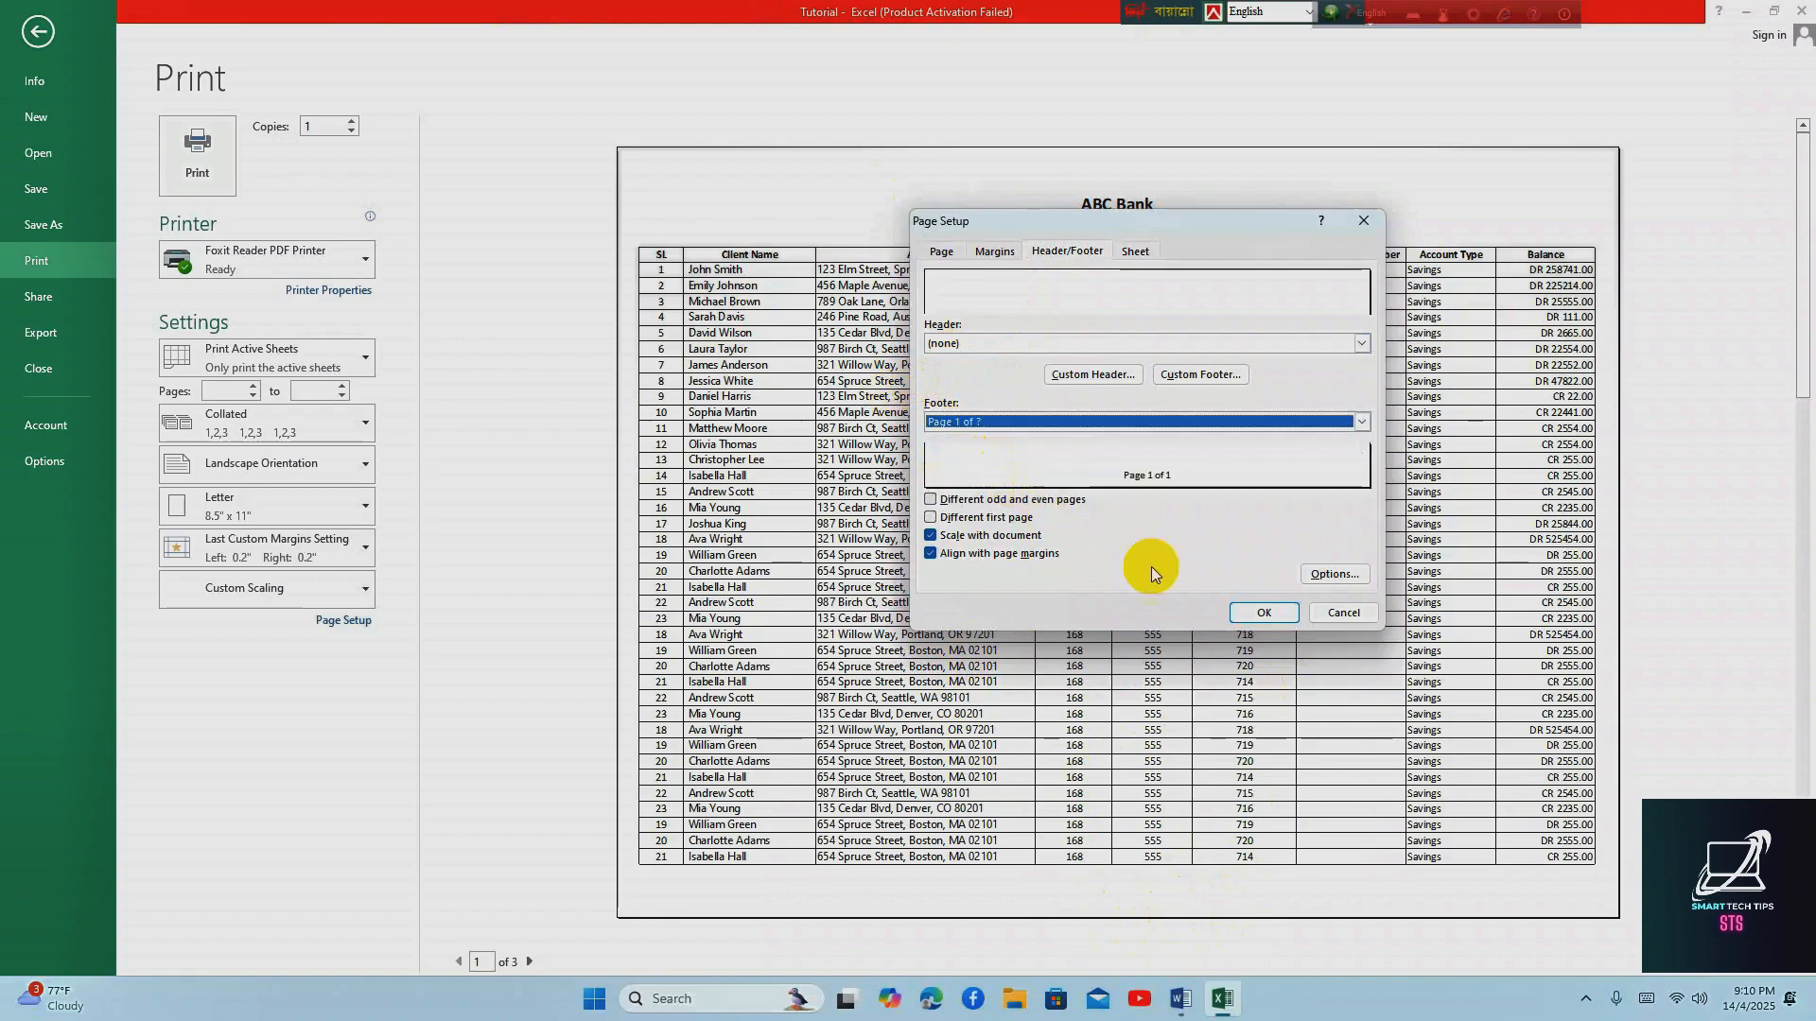
pyautogui.click(1261, 613)
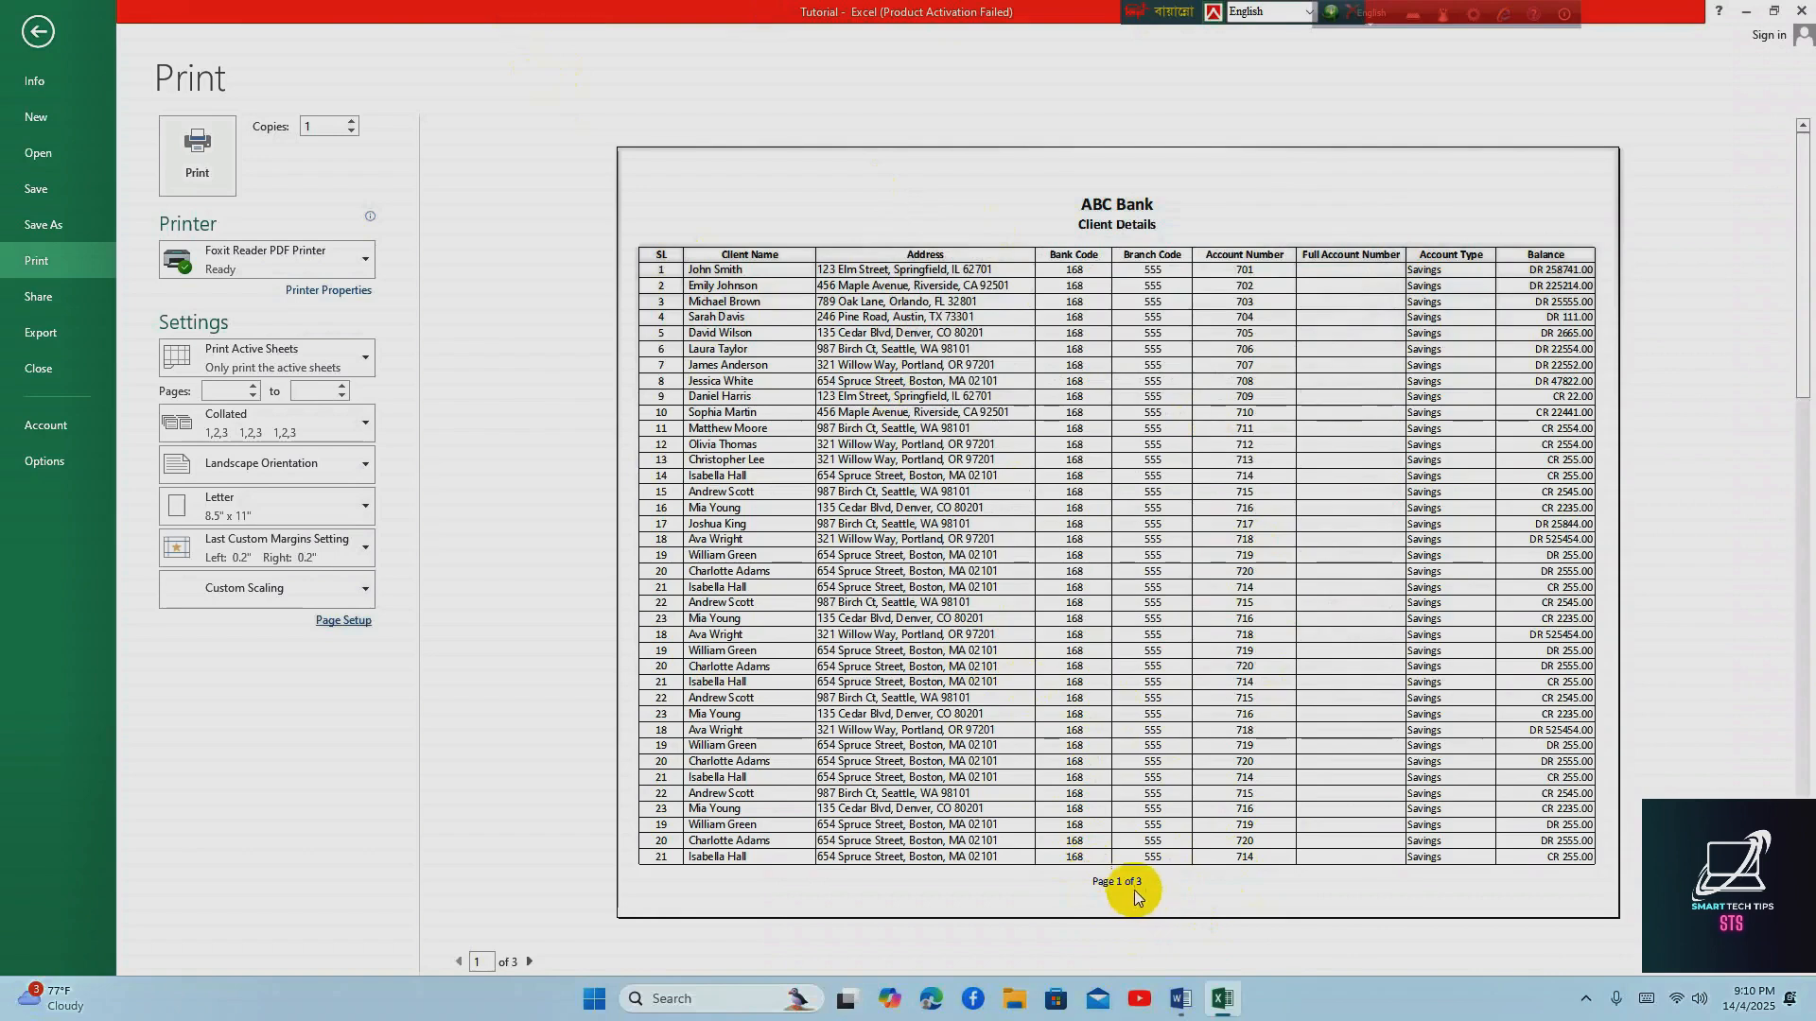
# Check the page number footer on each page of the print preview and return to the worksheet
pyautogui.click(530, 962)
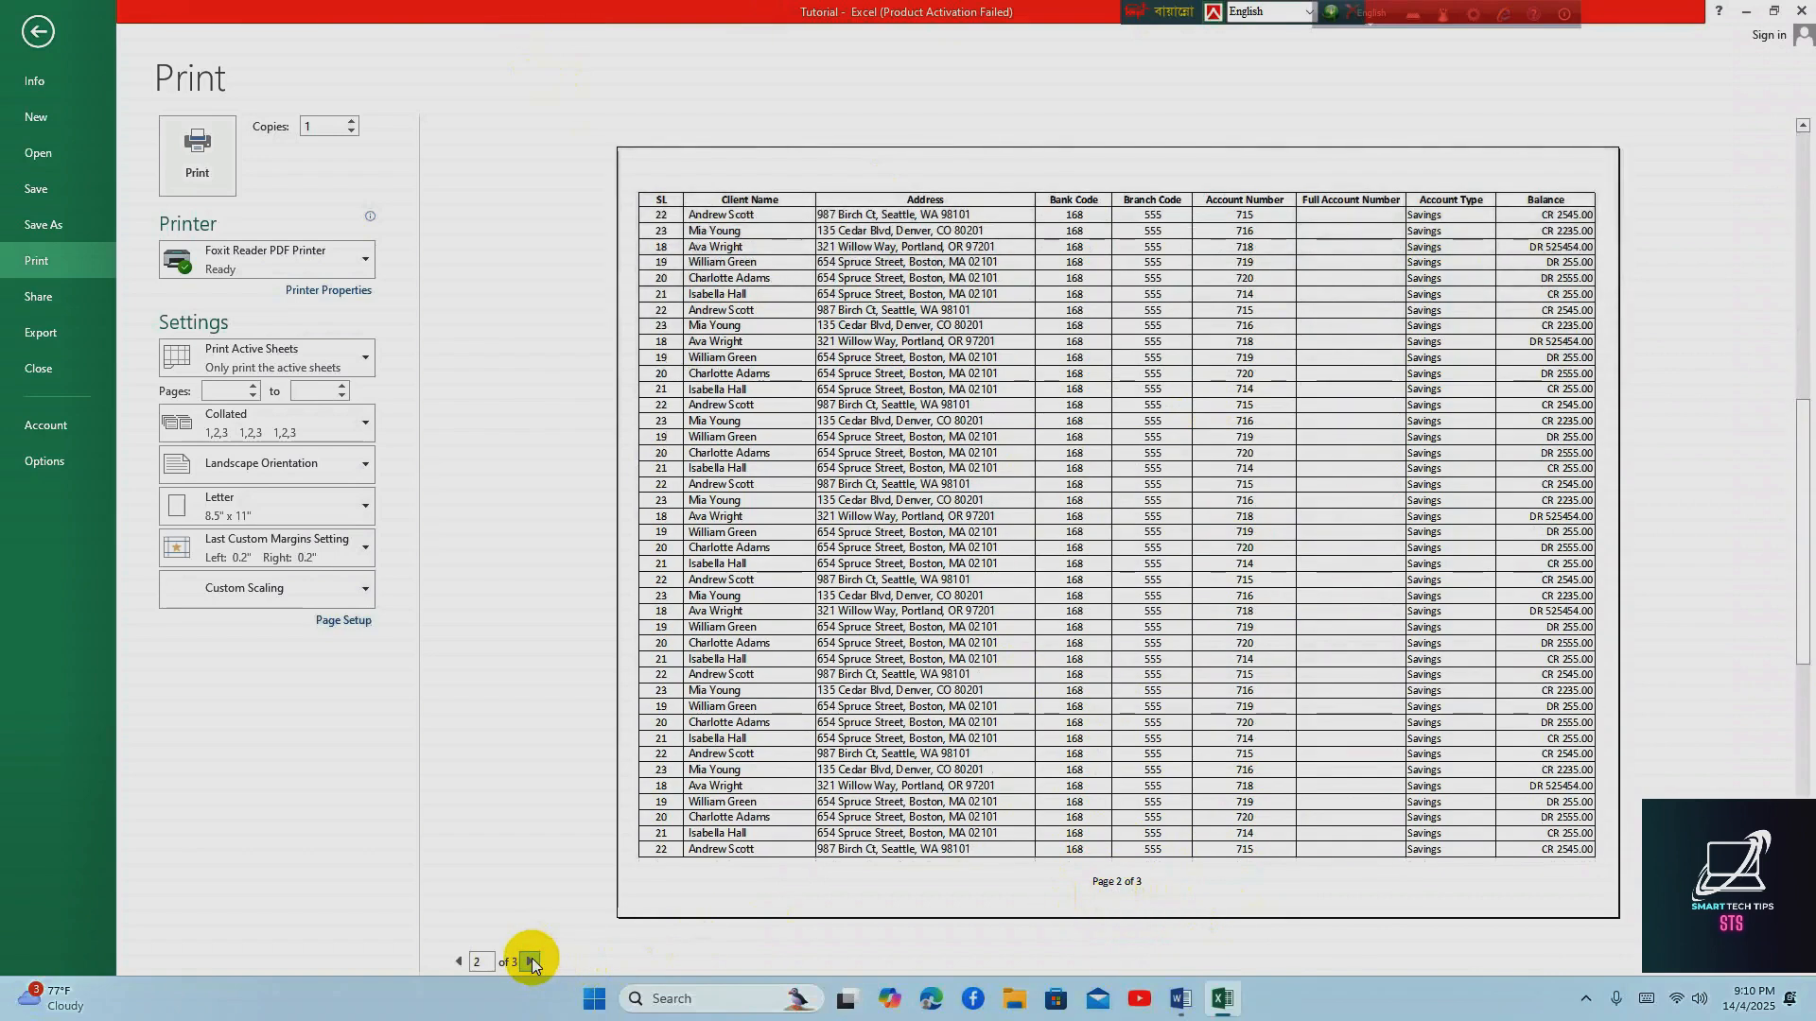
pyautogui.click(530, 961)
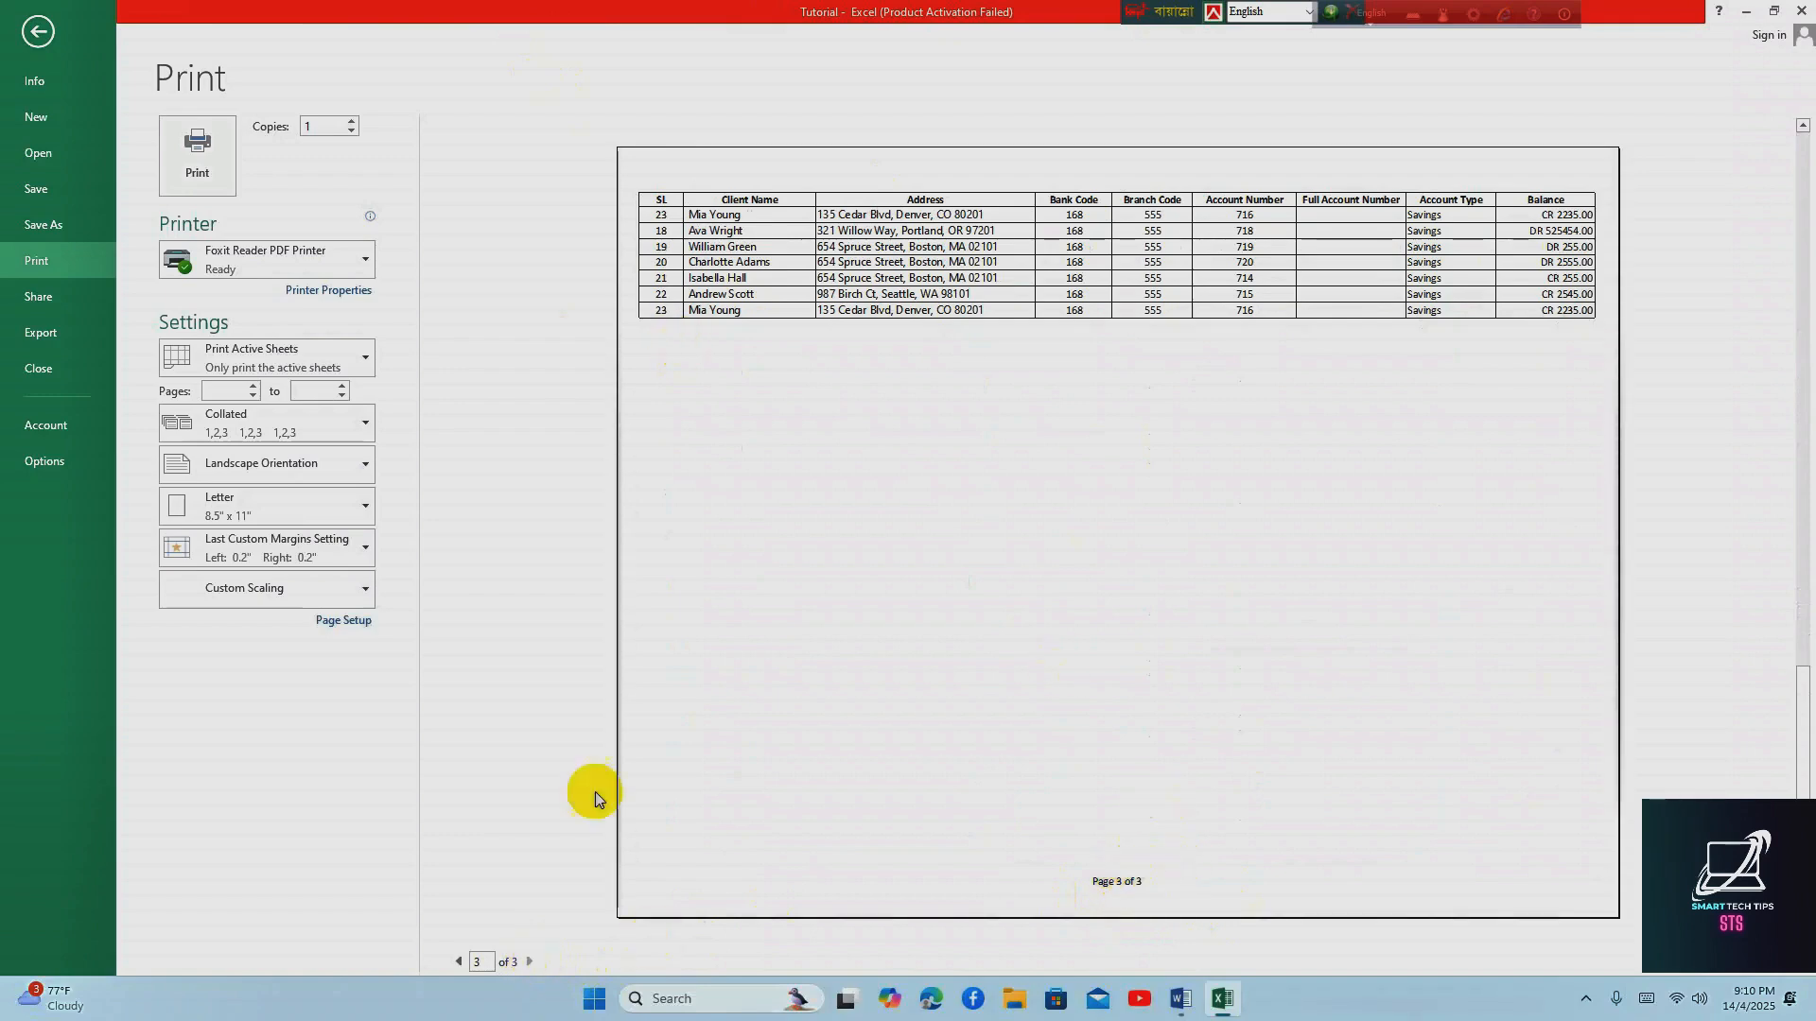
pyautogui.click(459, 962)
pyautogui.click(459, 962)
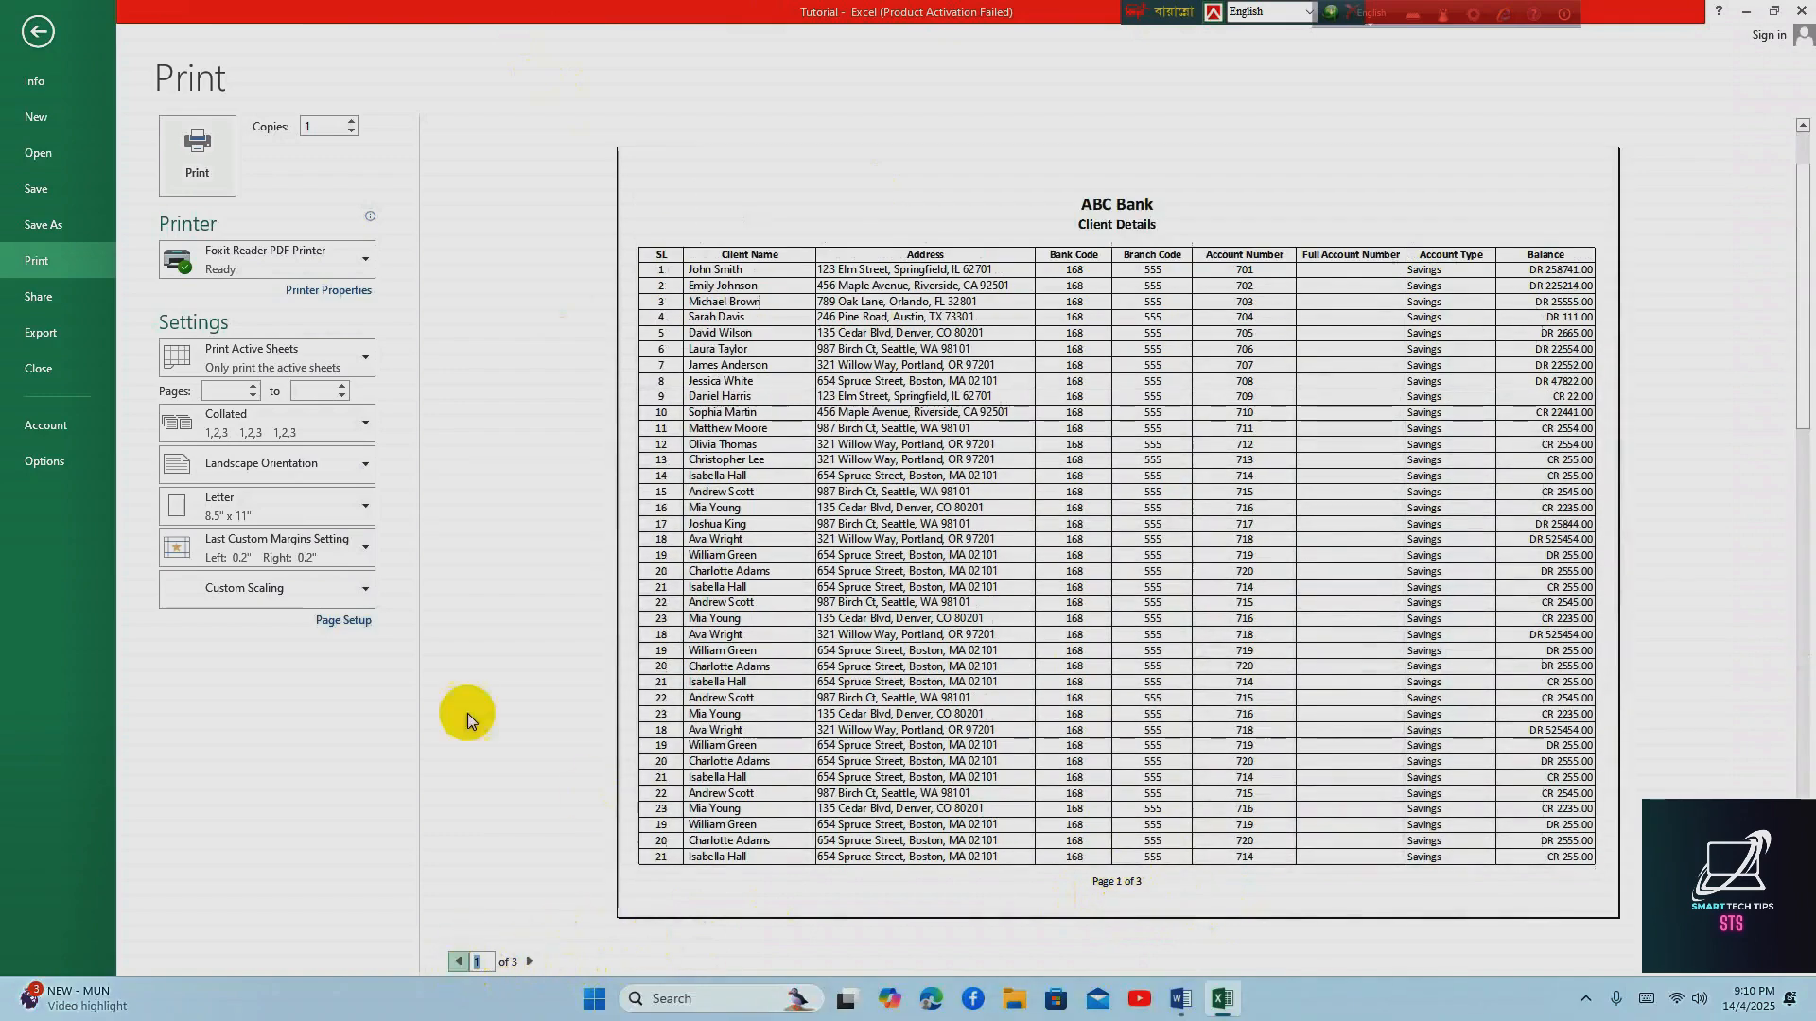
pyautogui.click(38, 34)
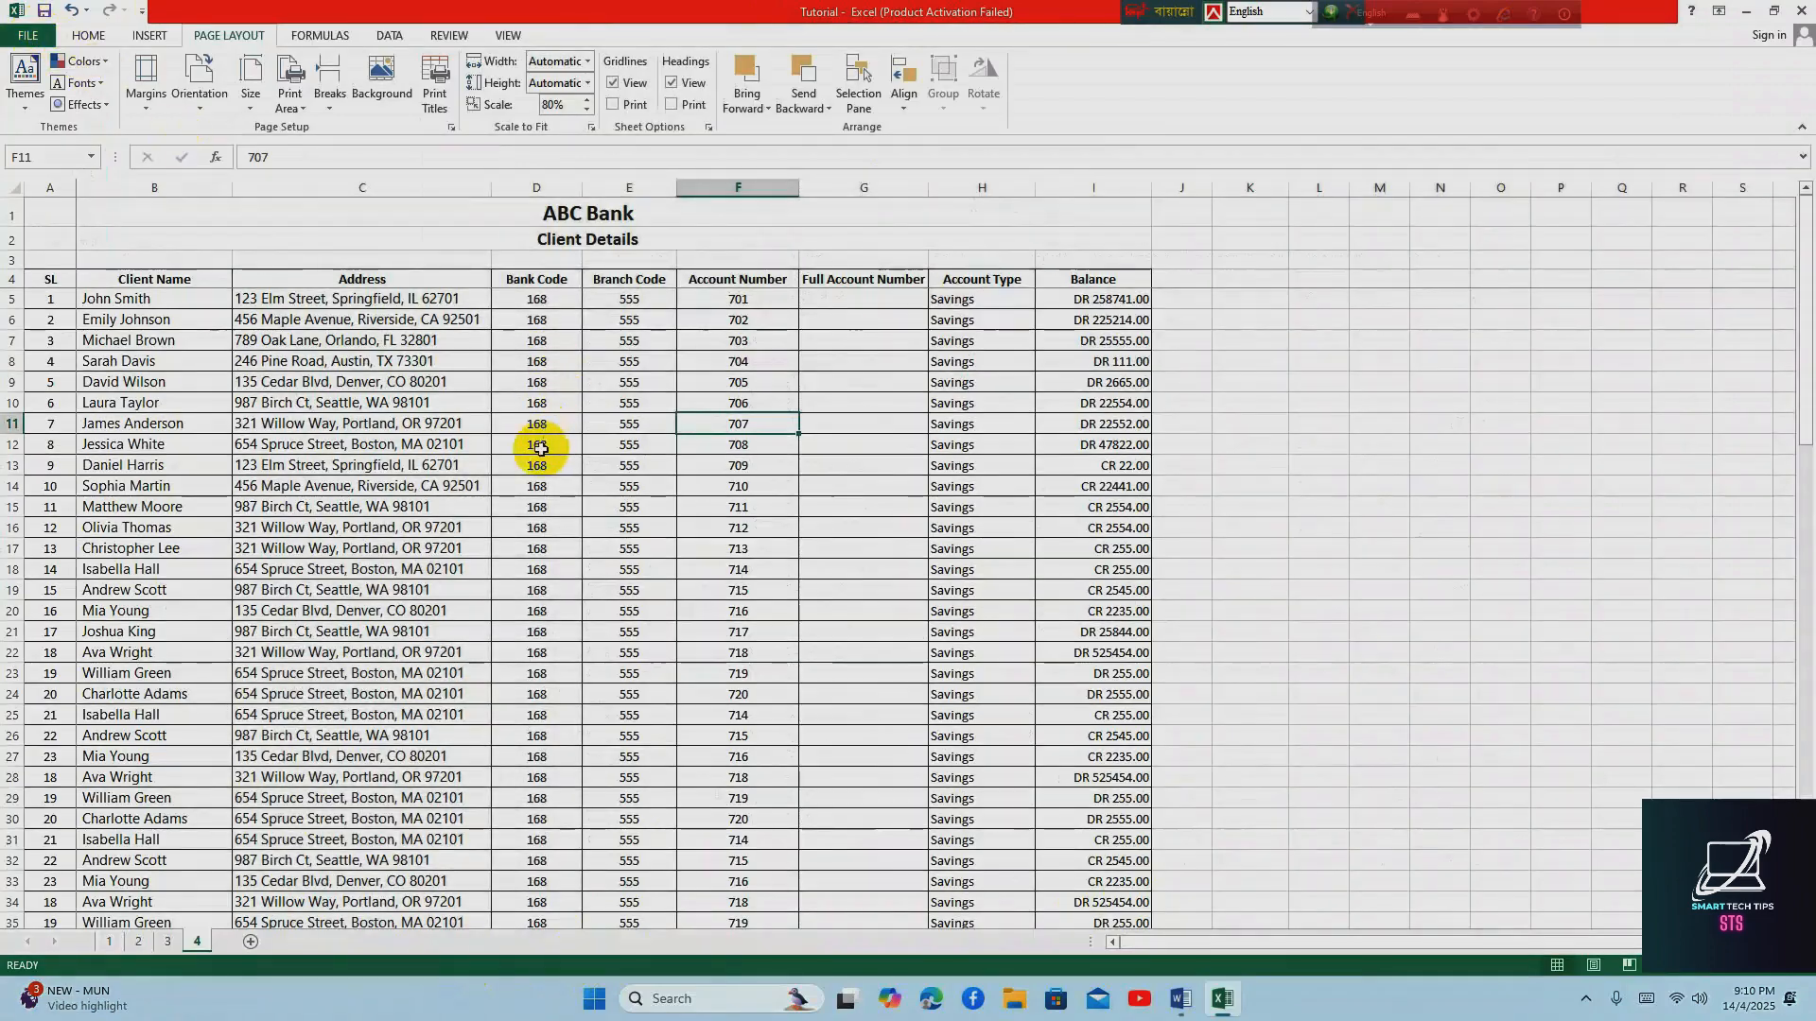
# Check the filter topic (ফিল্টার) in the Word list, return to the Excel workbook and look through the Client Name column
pyautogui.click(1180, 998)
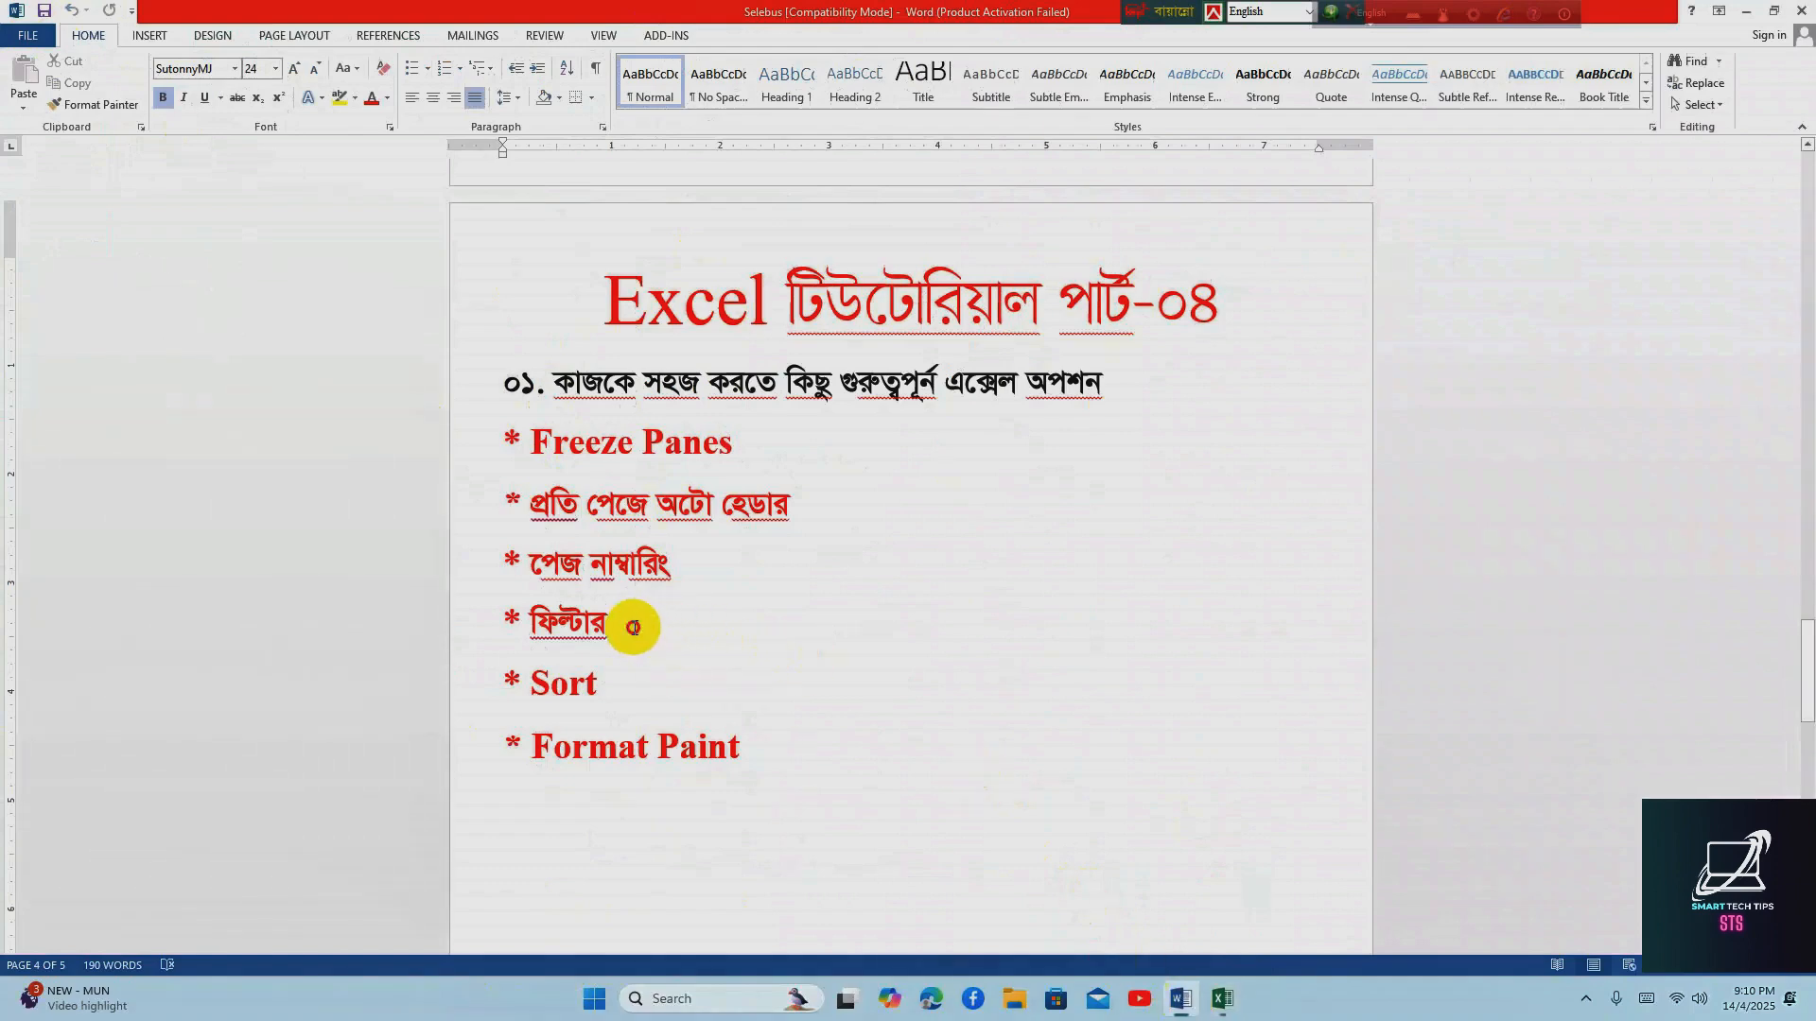
pyautogui.click(1224, 998)
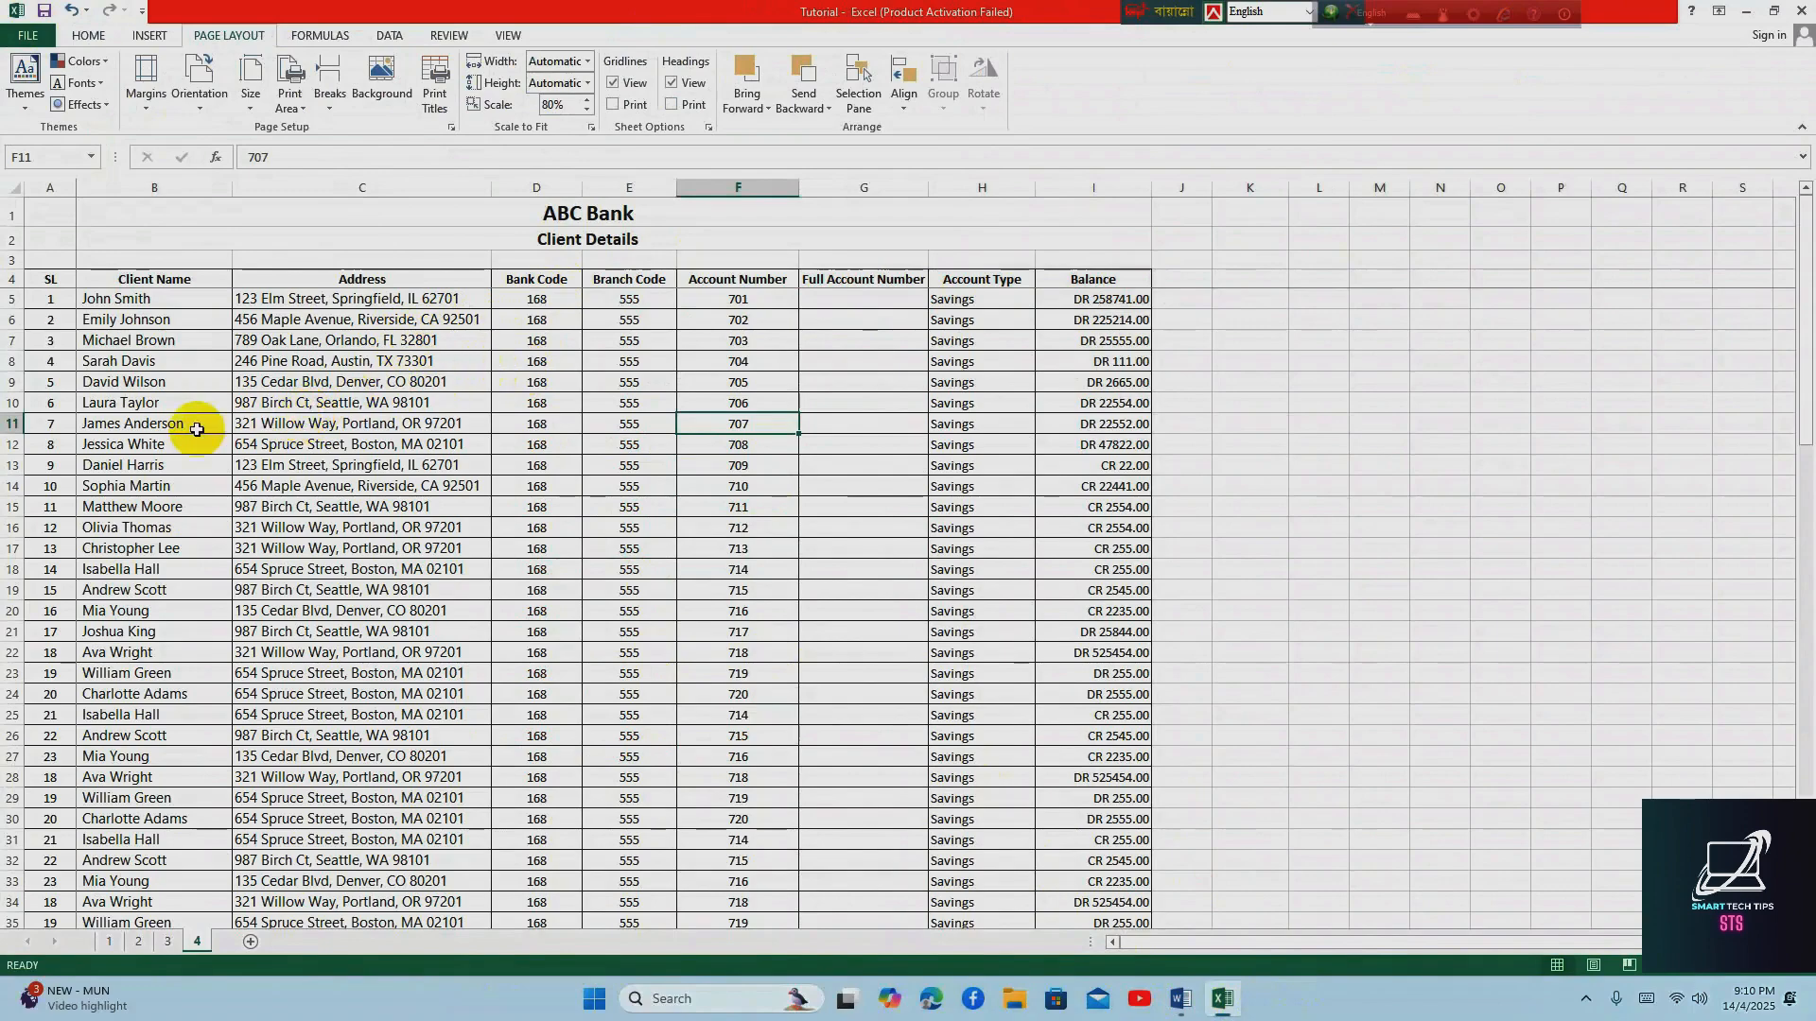
pyautogui.click(40, 274)
pyautogui.click(132, 316)
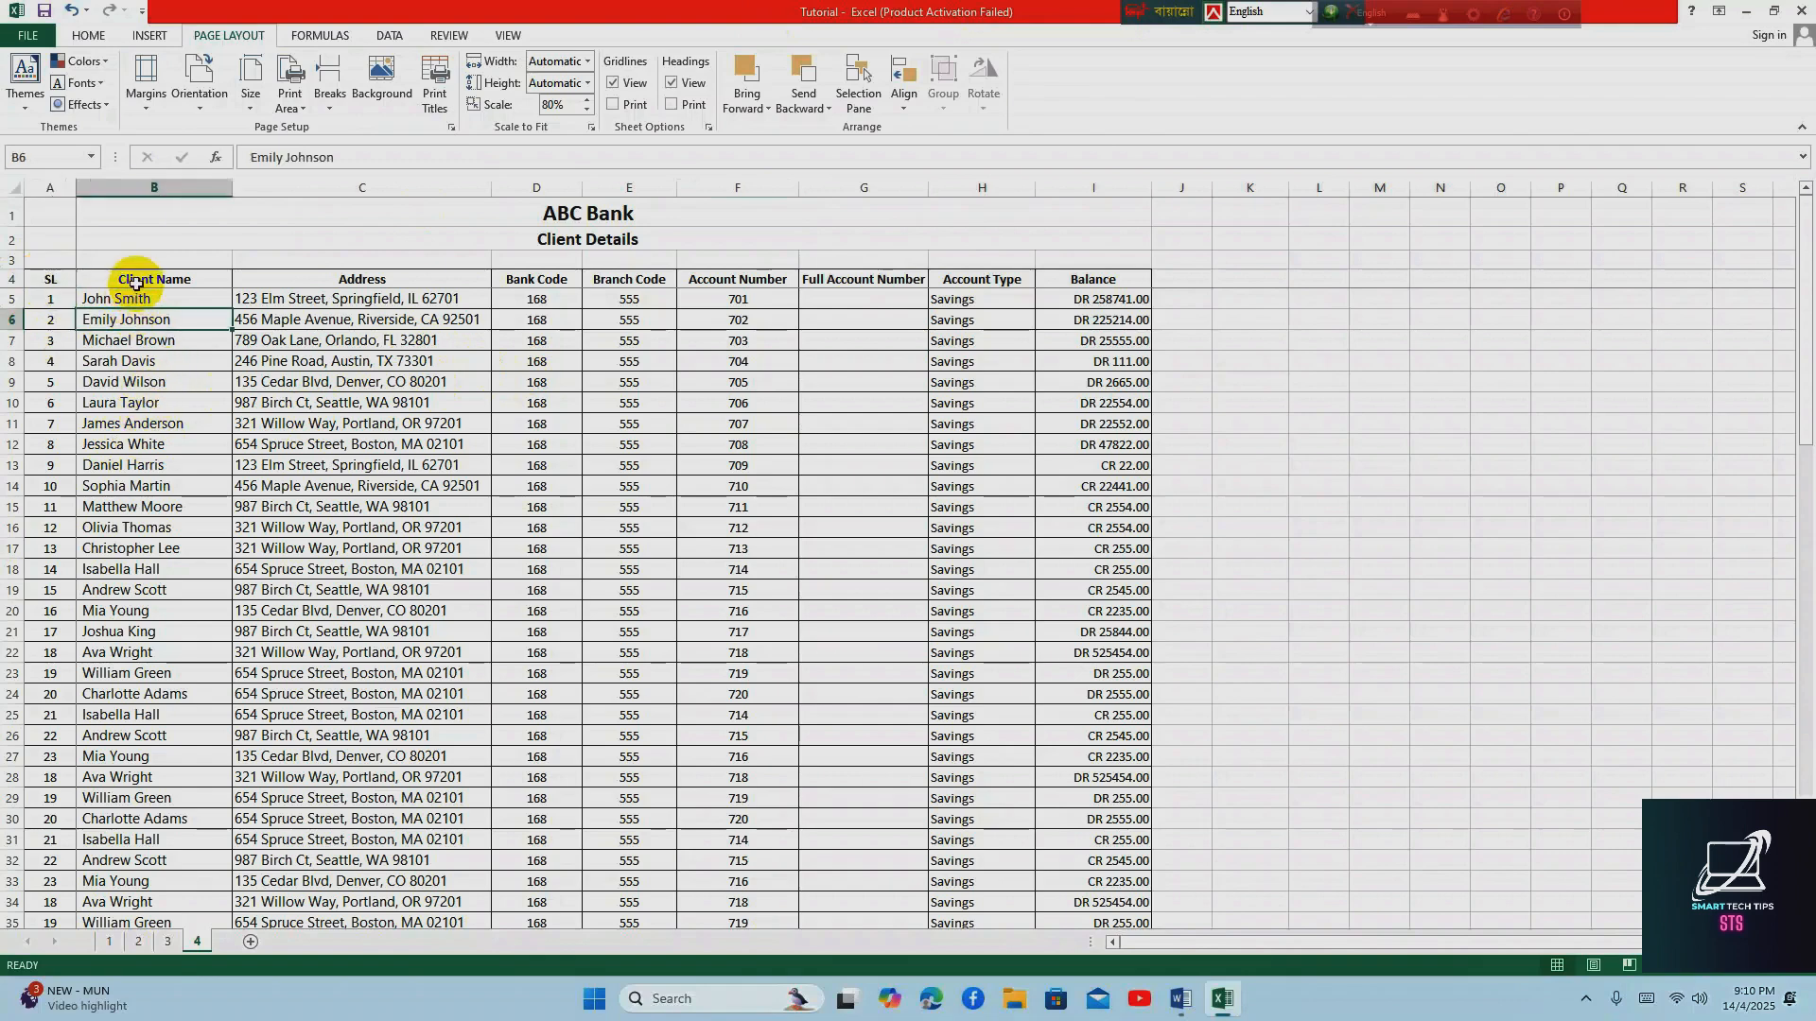
pyautogui.moveTo(134, 284); pyautogui.dragTo(129, 610)
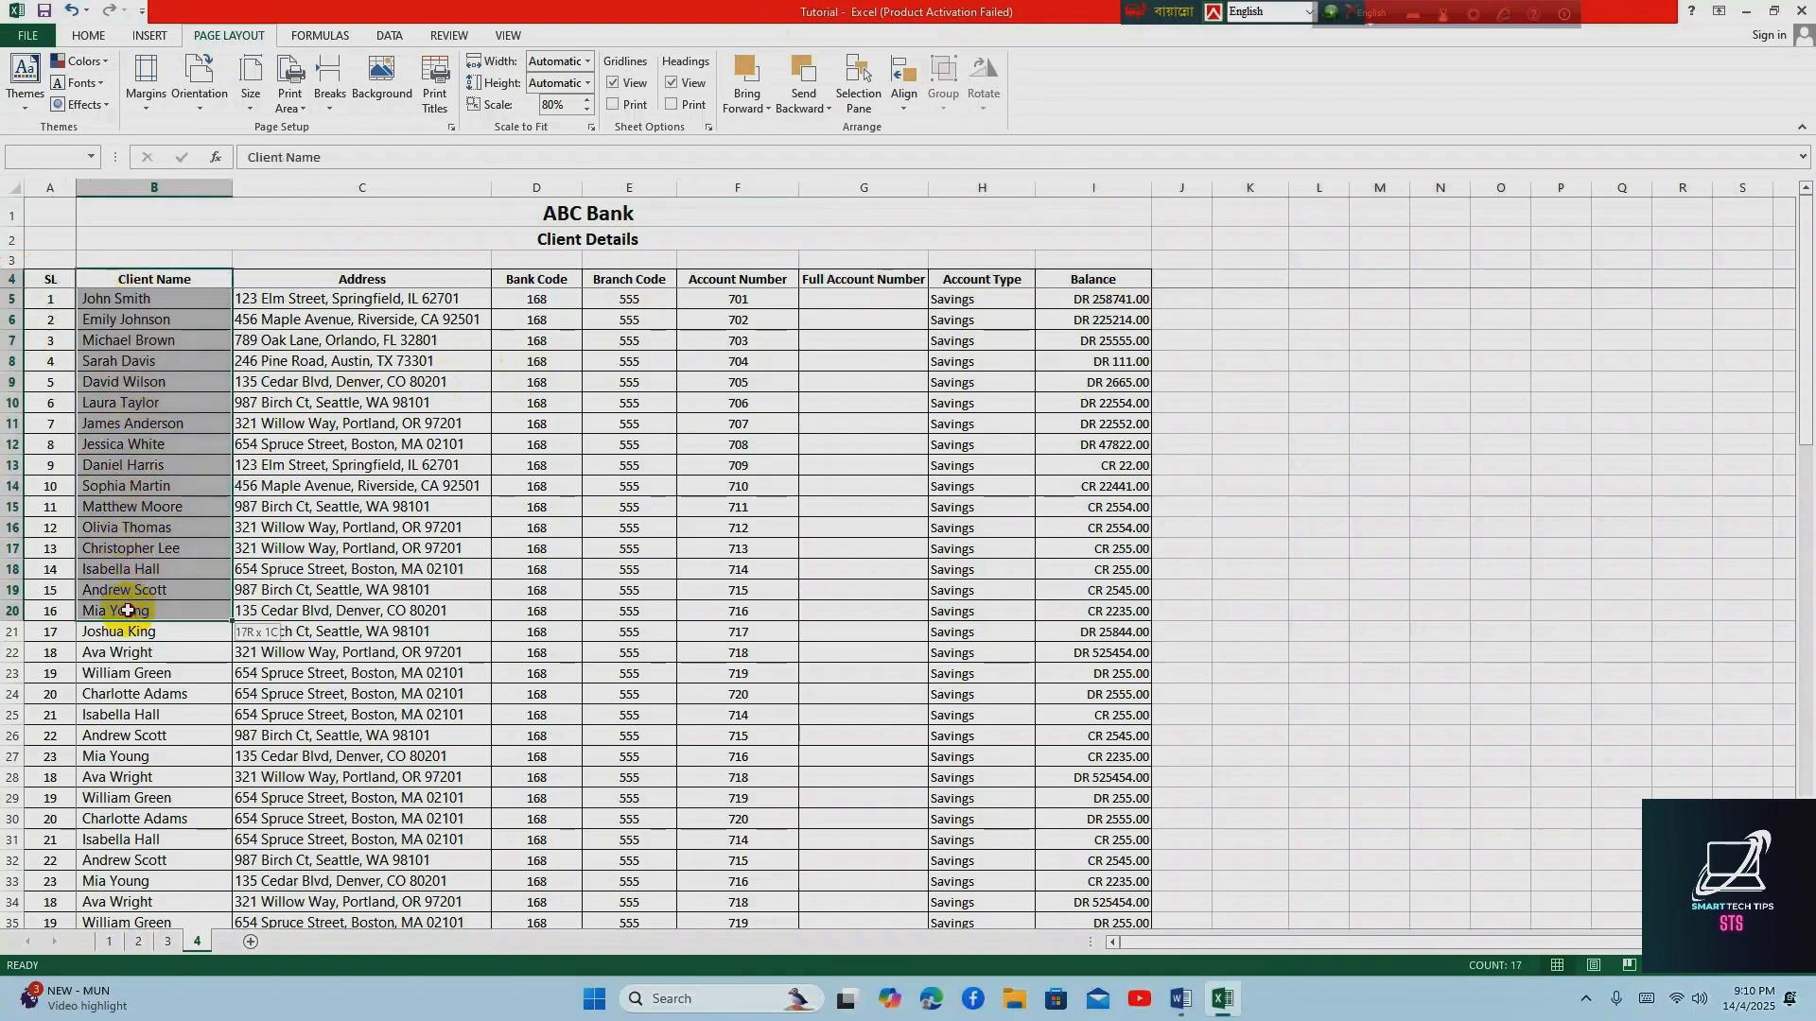
pyautogui.click(129, 569)
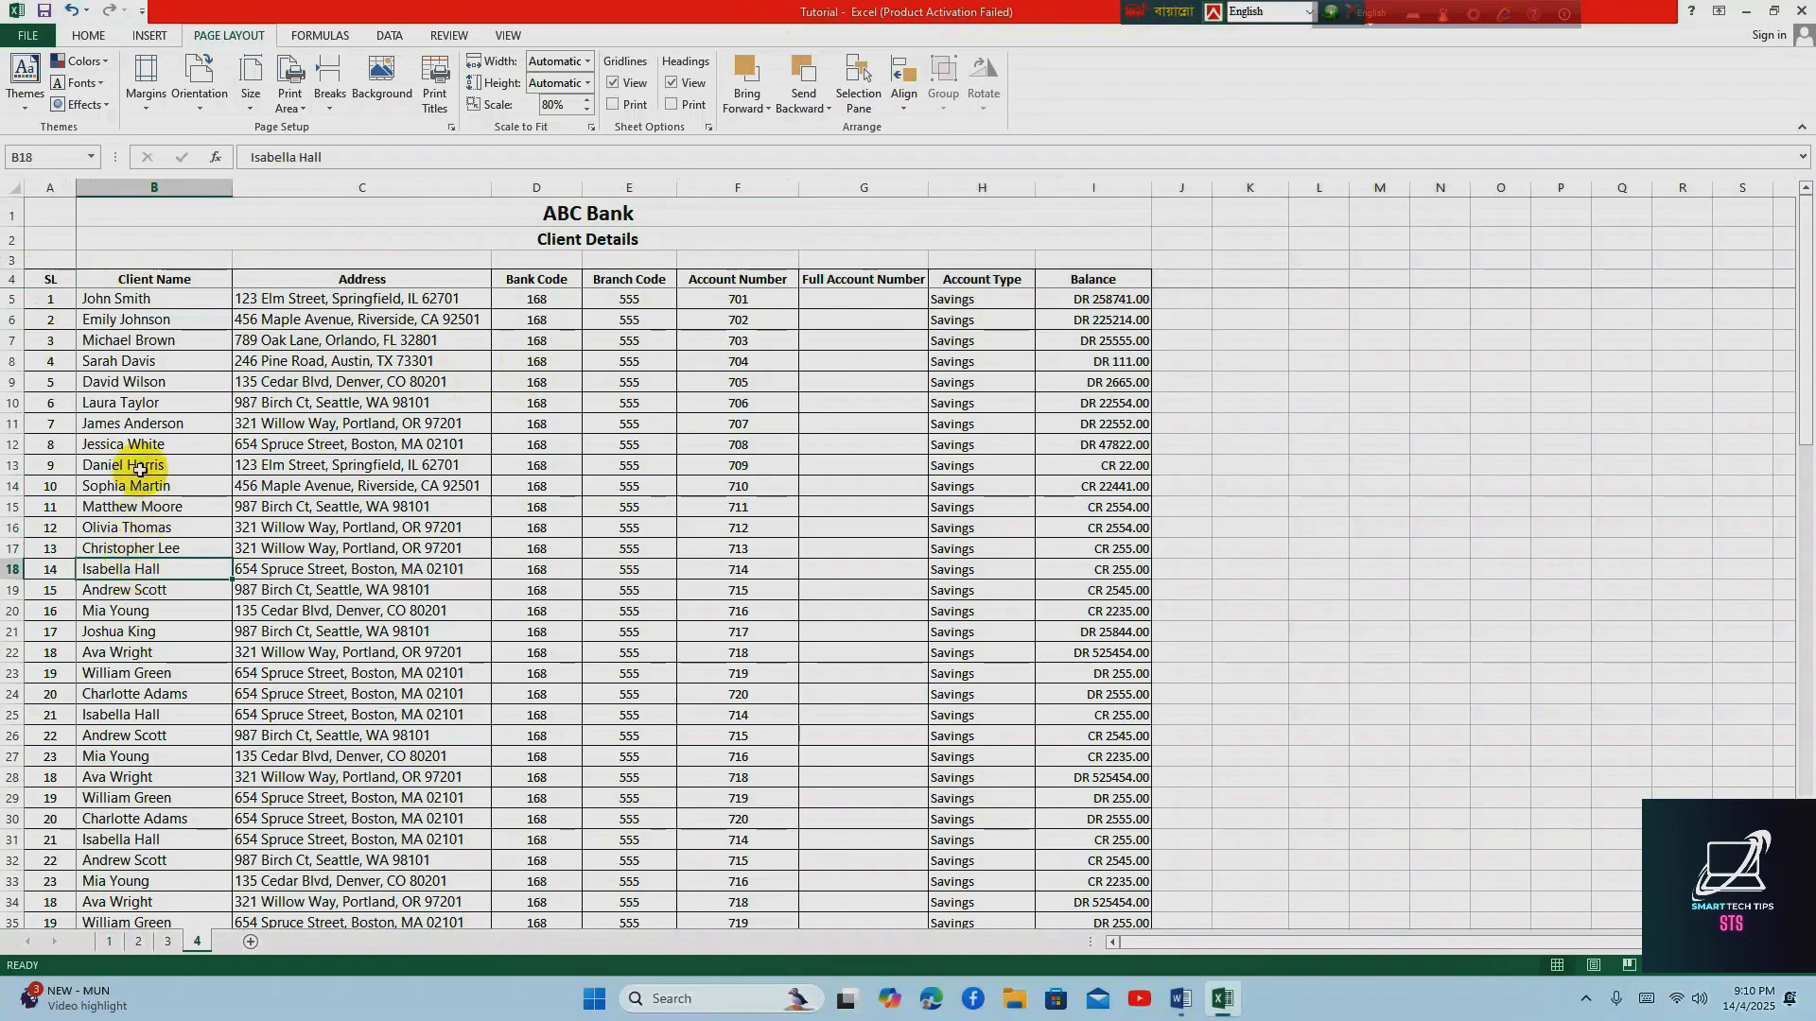
pyautogui.click(142, 428)
pyautogui.scroll(-7, 224, 487)
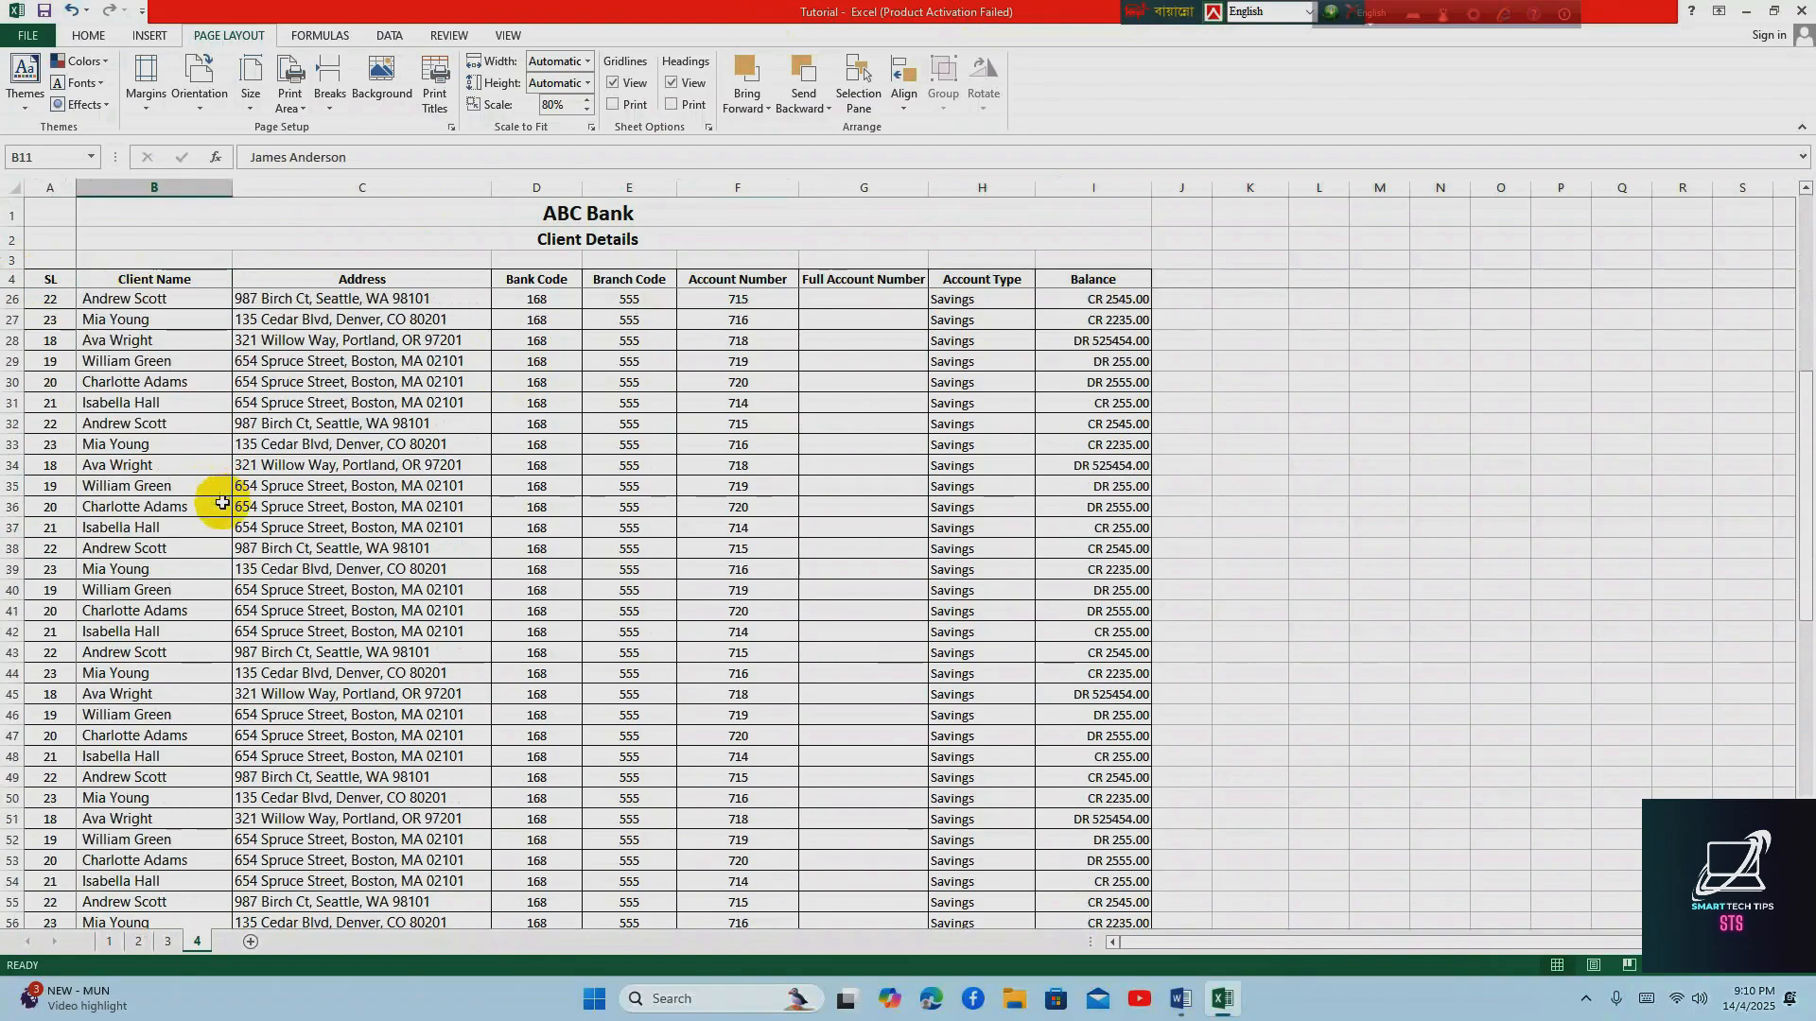
pyautogui.scroll(7, 222, 503)
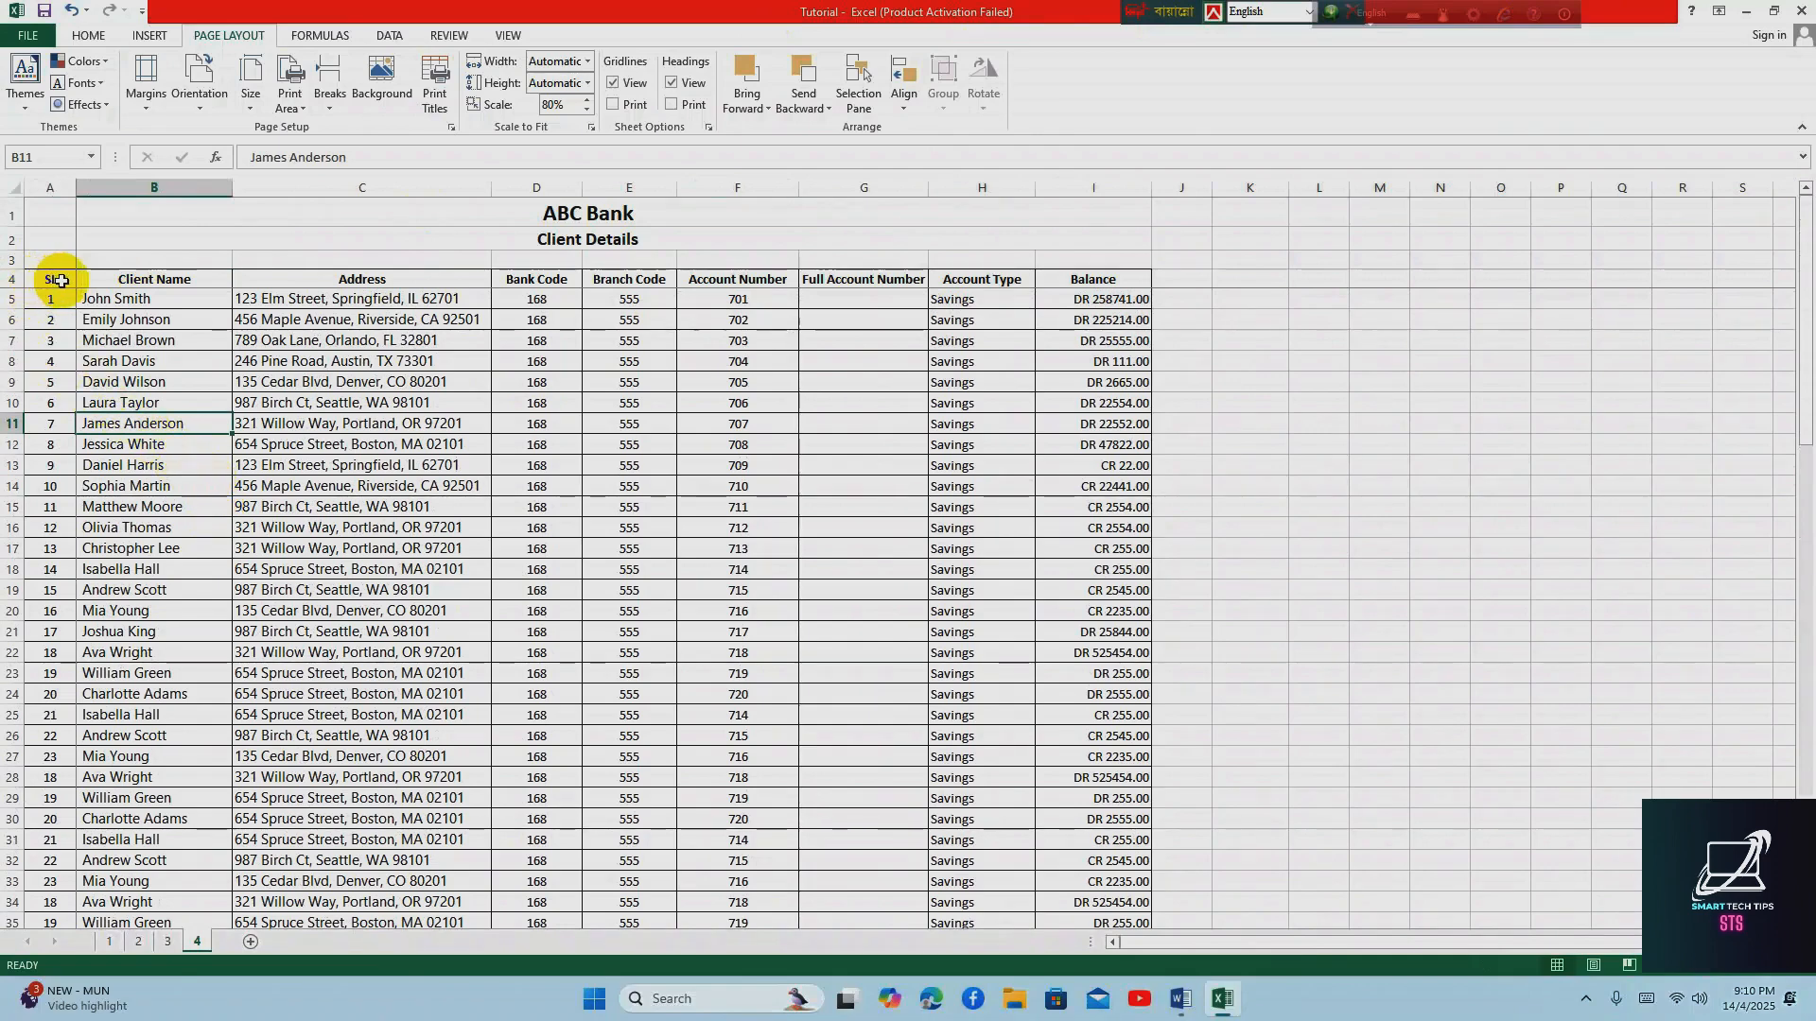
# Turn on filtering for the header row from SL to Balance (A4:I4)
pyautogui.moveTo(57, 281); pyautogui.dragTo(1104, 276)
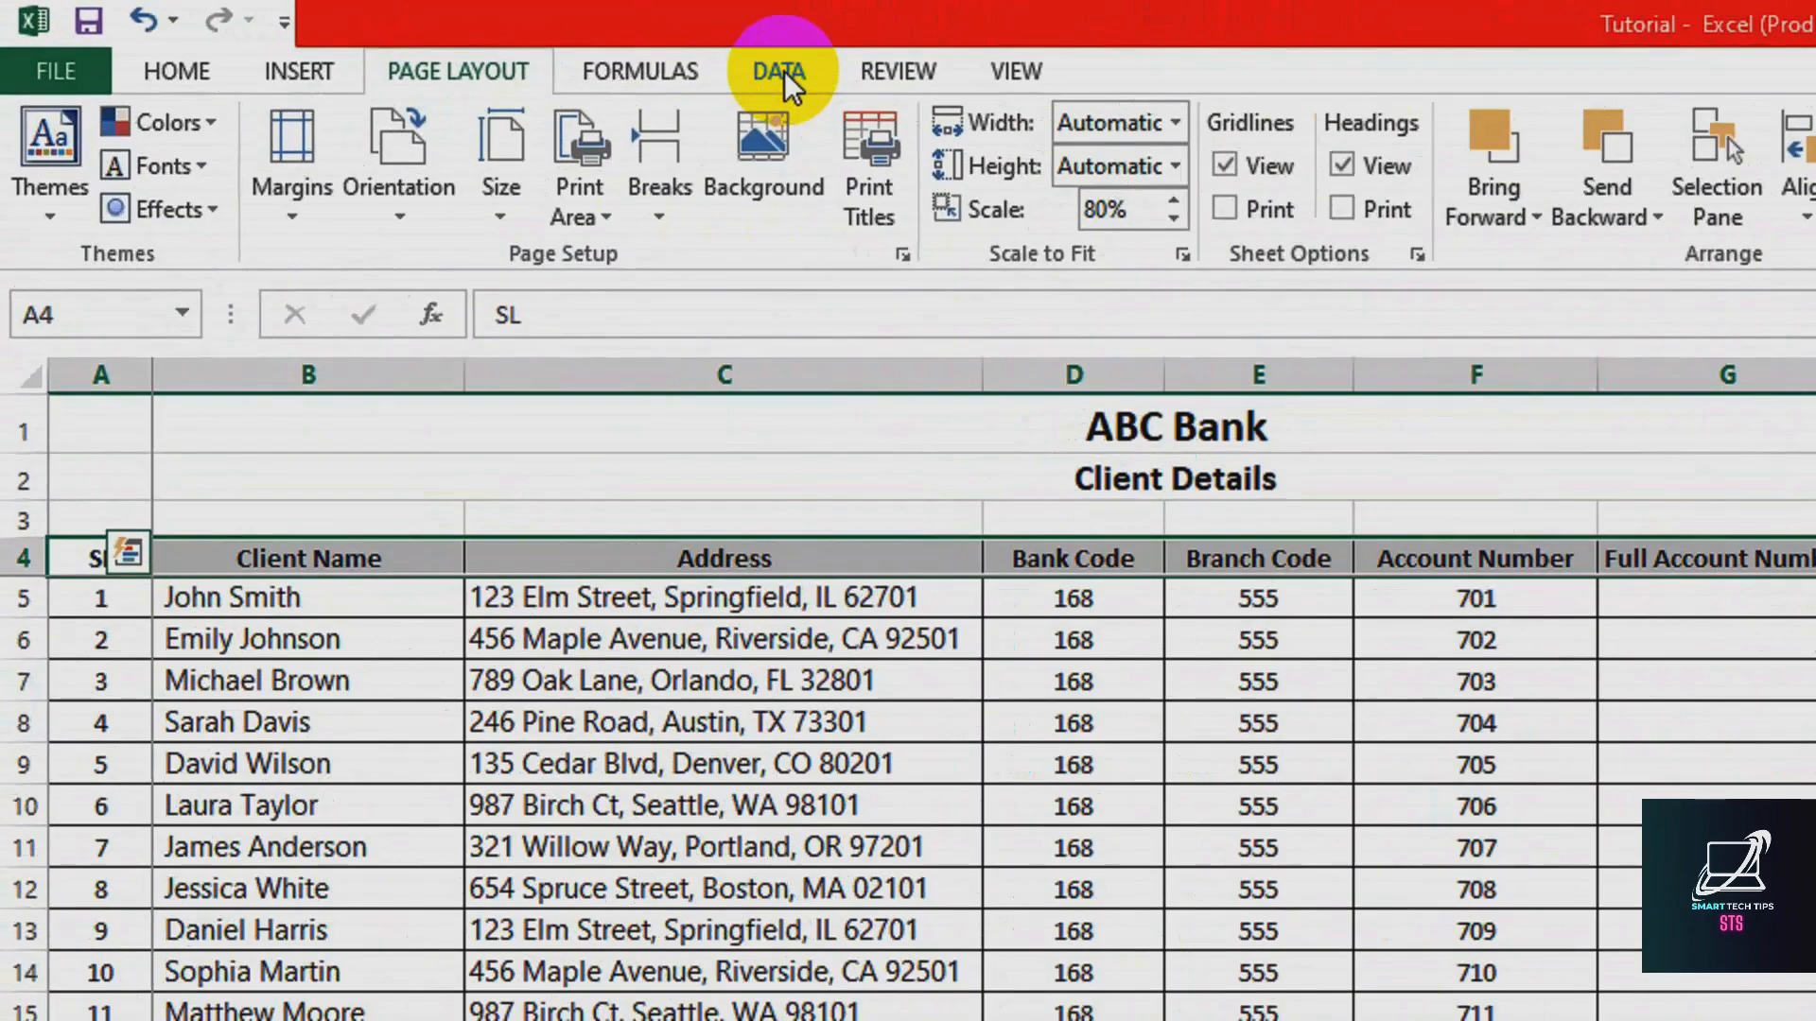
pyautogui.click(391, 36)
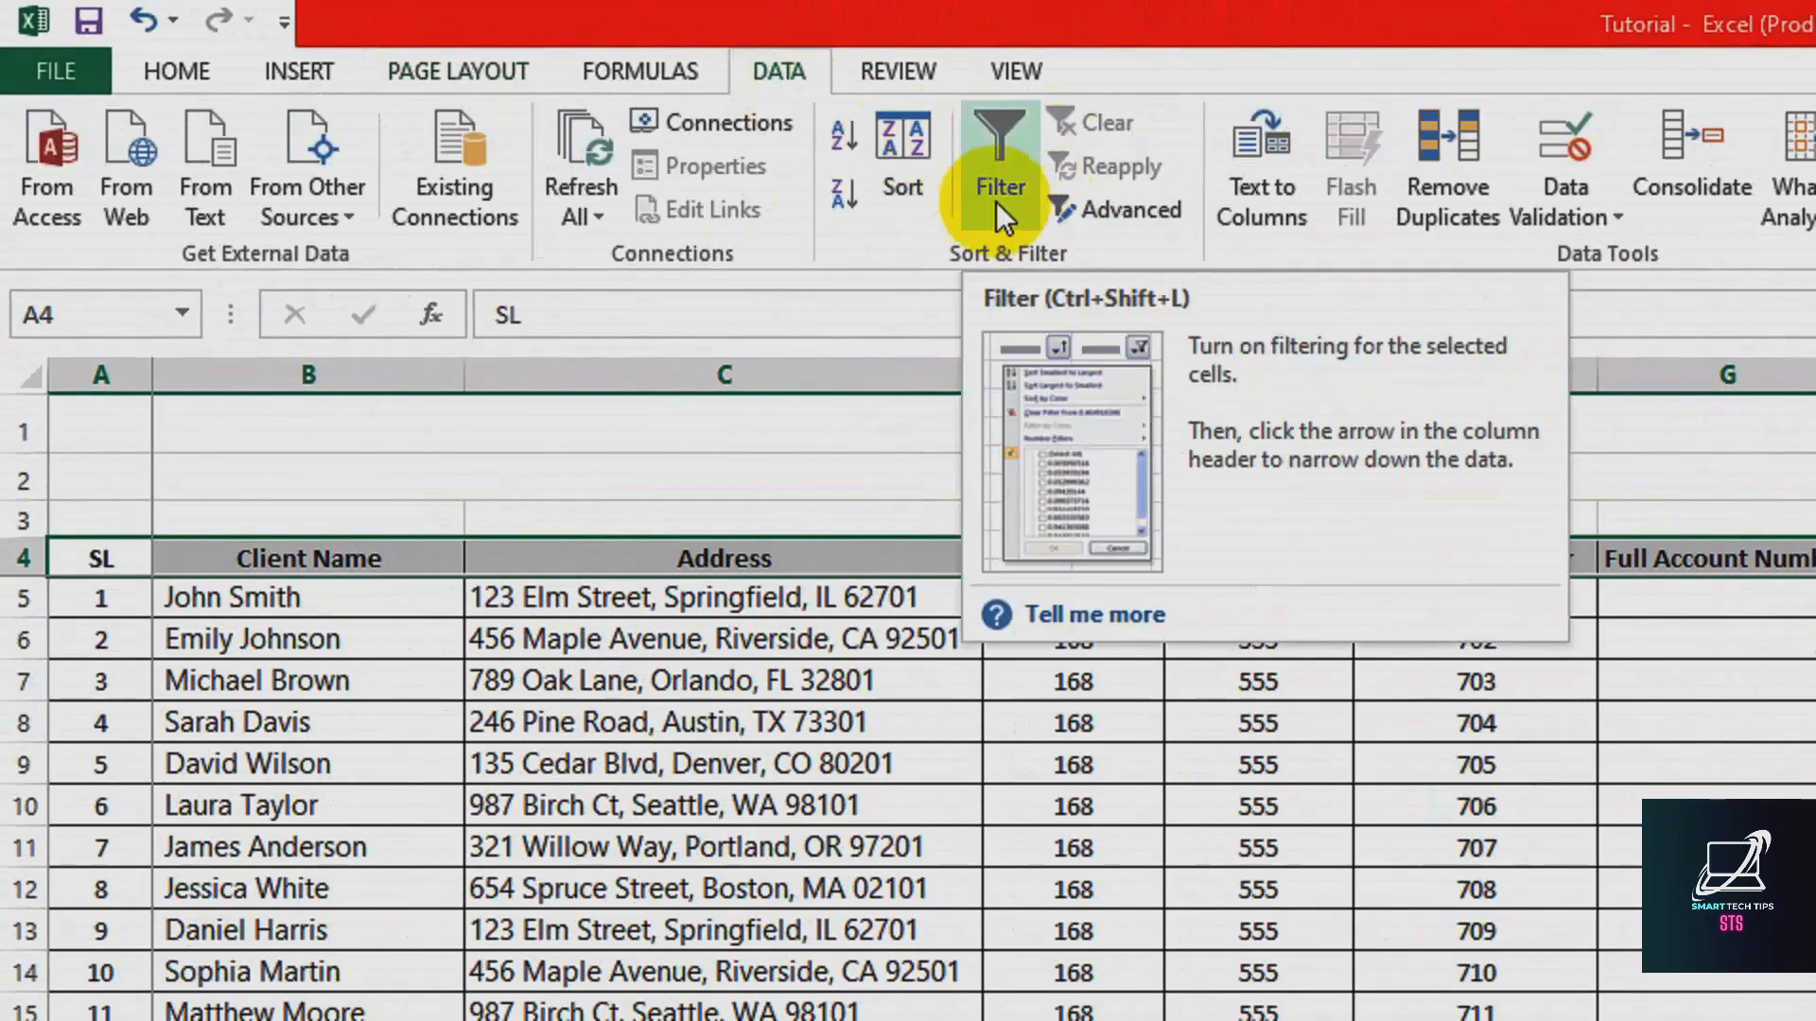
pyautogui.click(995, 145)
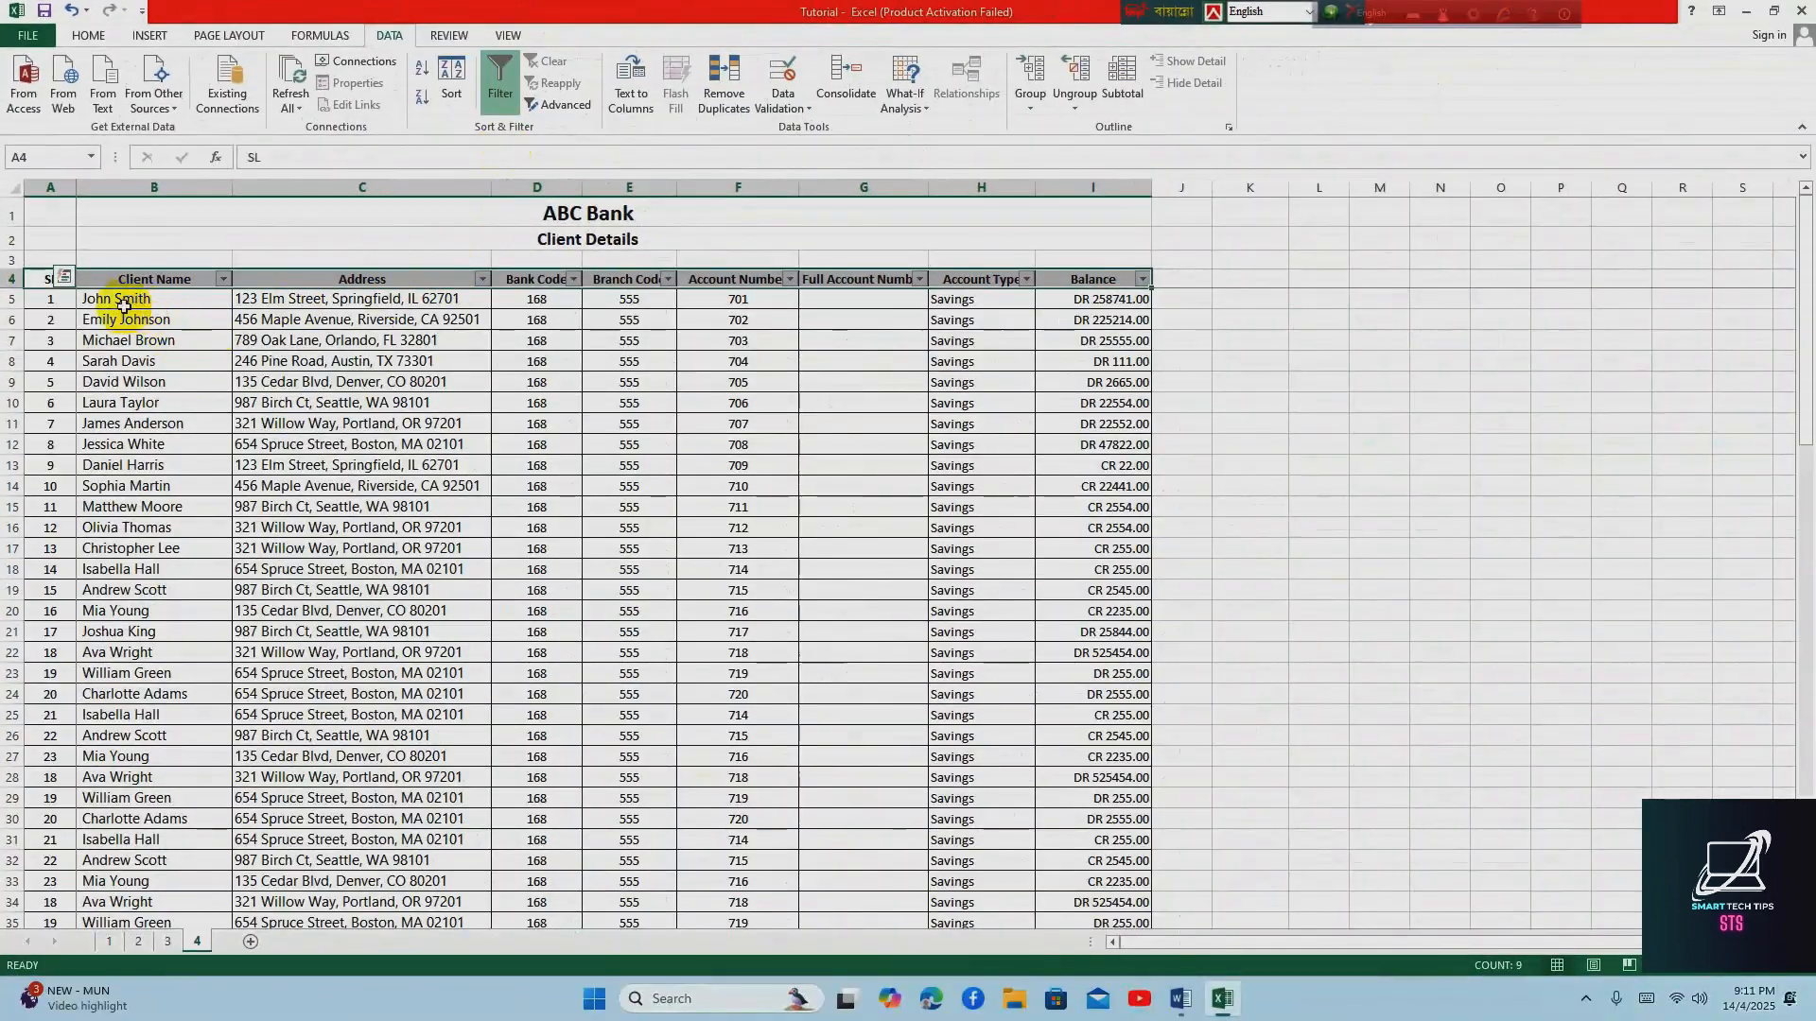
# Examine the filter options offered for the Address and Bank Code columns, leaving them without applying anything
pyautogui.click(123, 277)
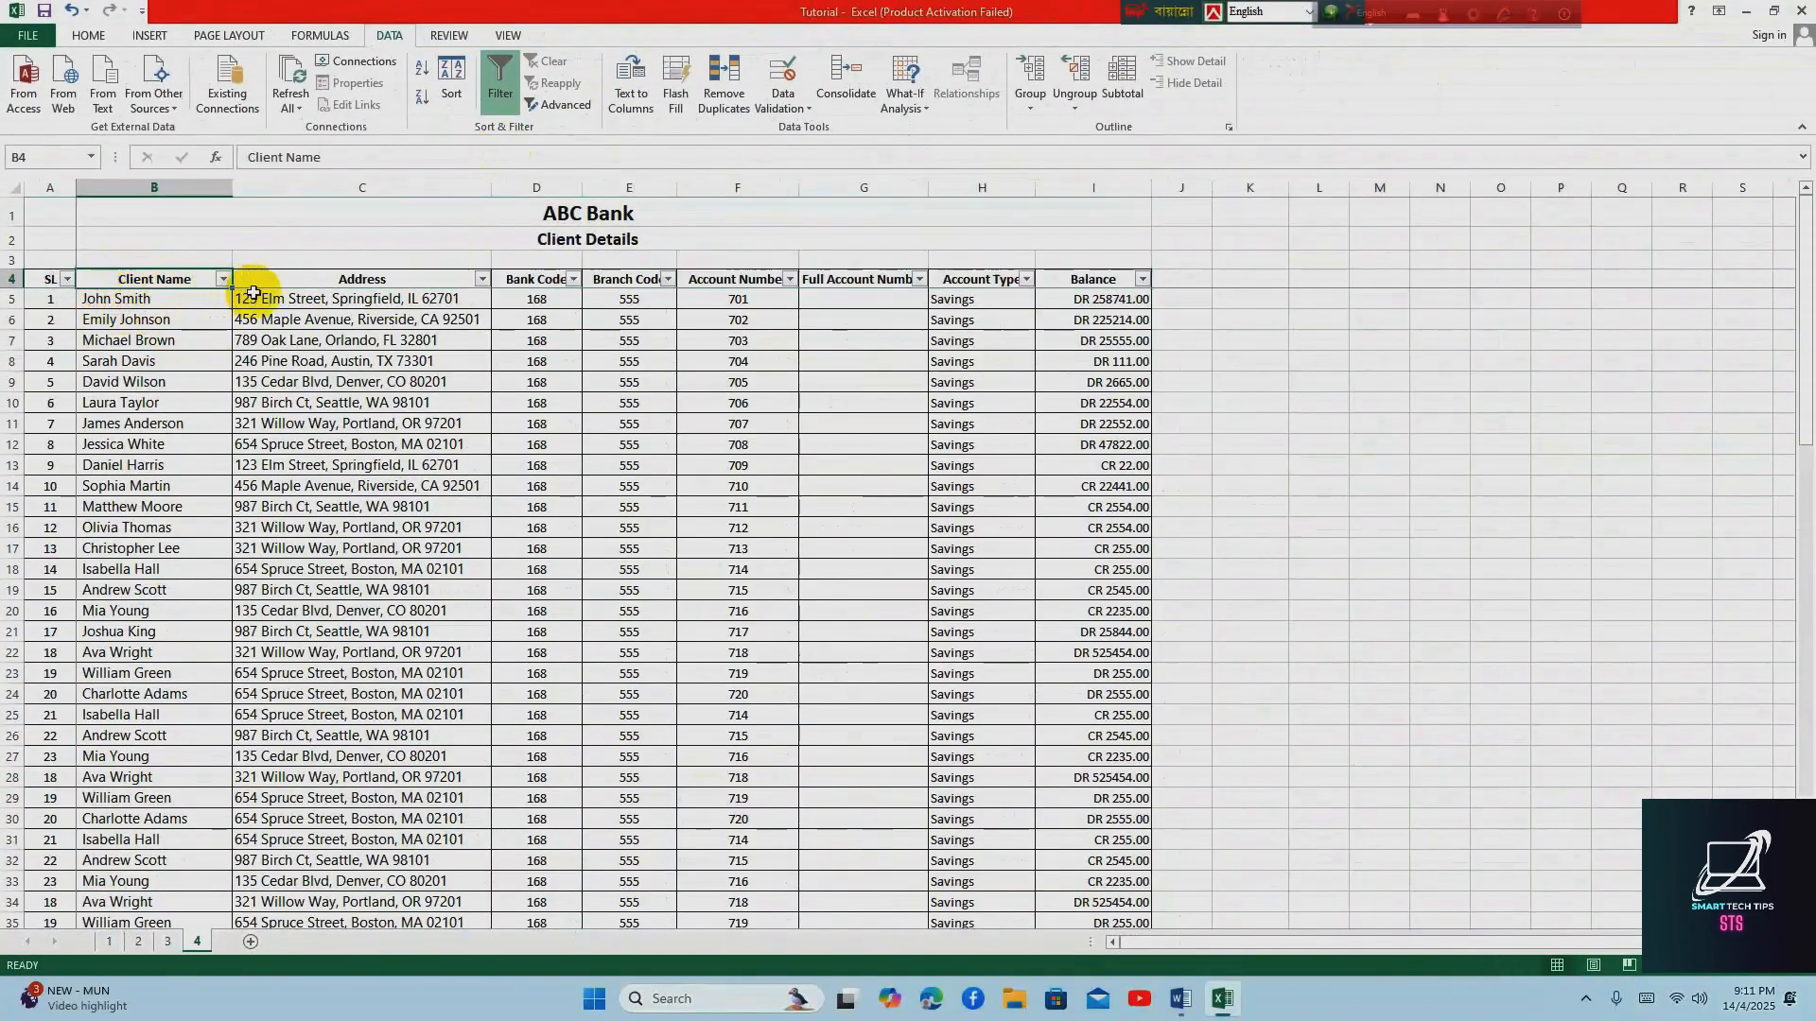
pyautogui.click(480, 283)
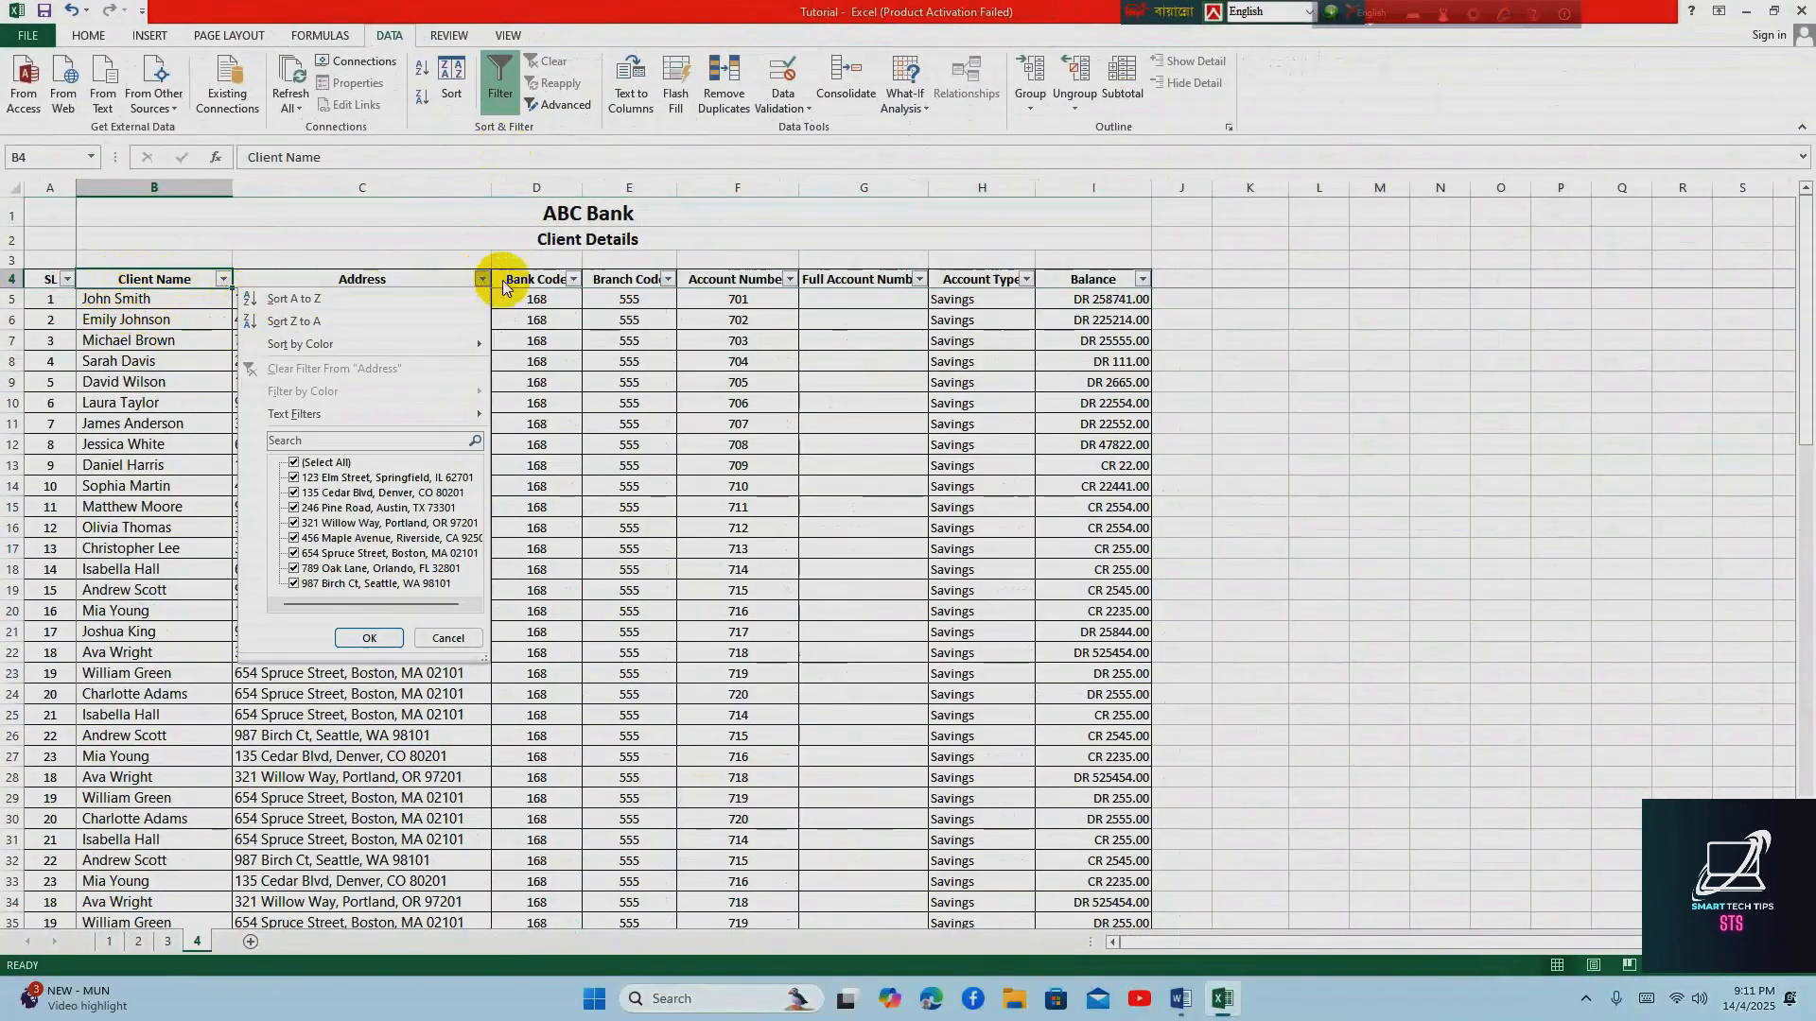
pyautogui.click(573, 284)
pyautogui.click(575, 281)
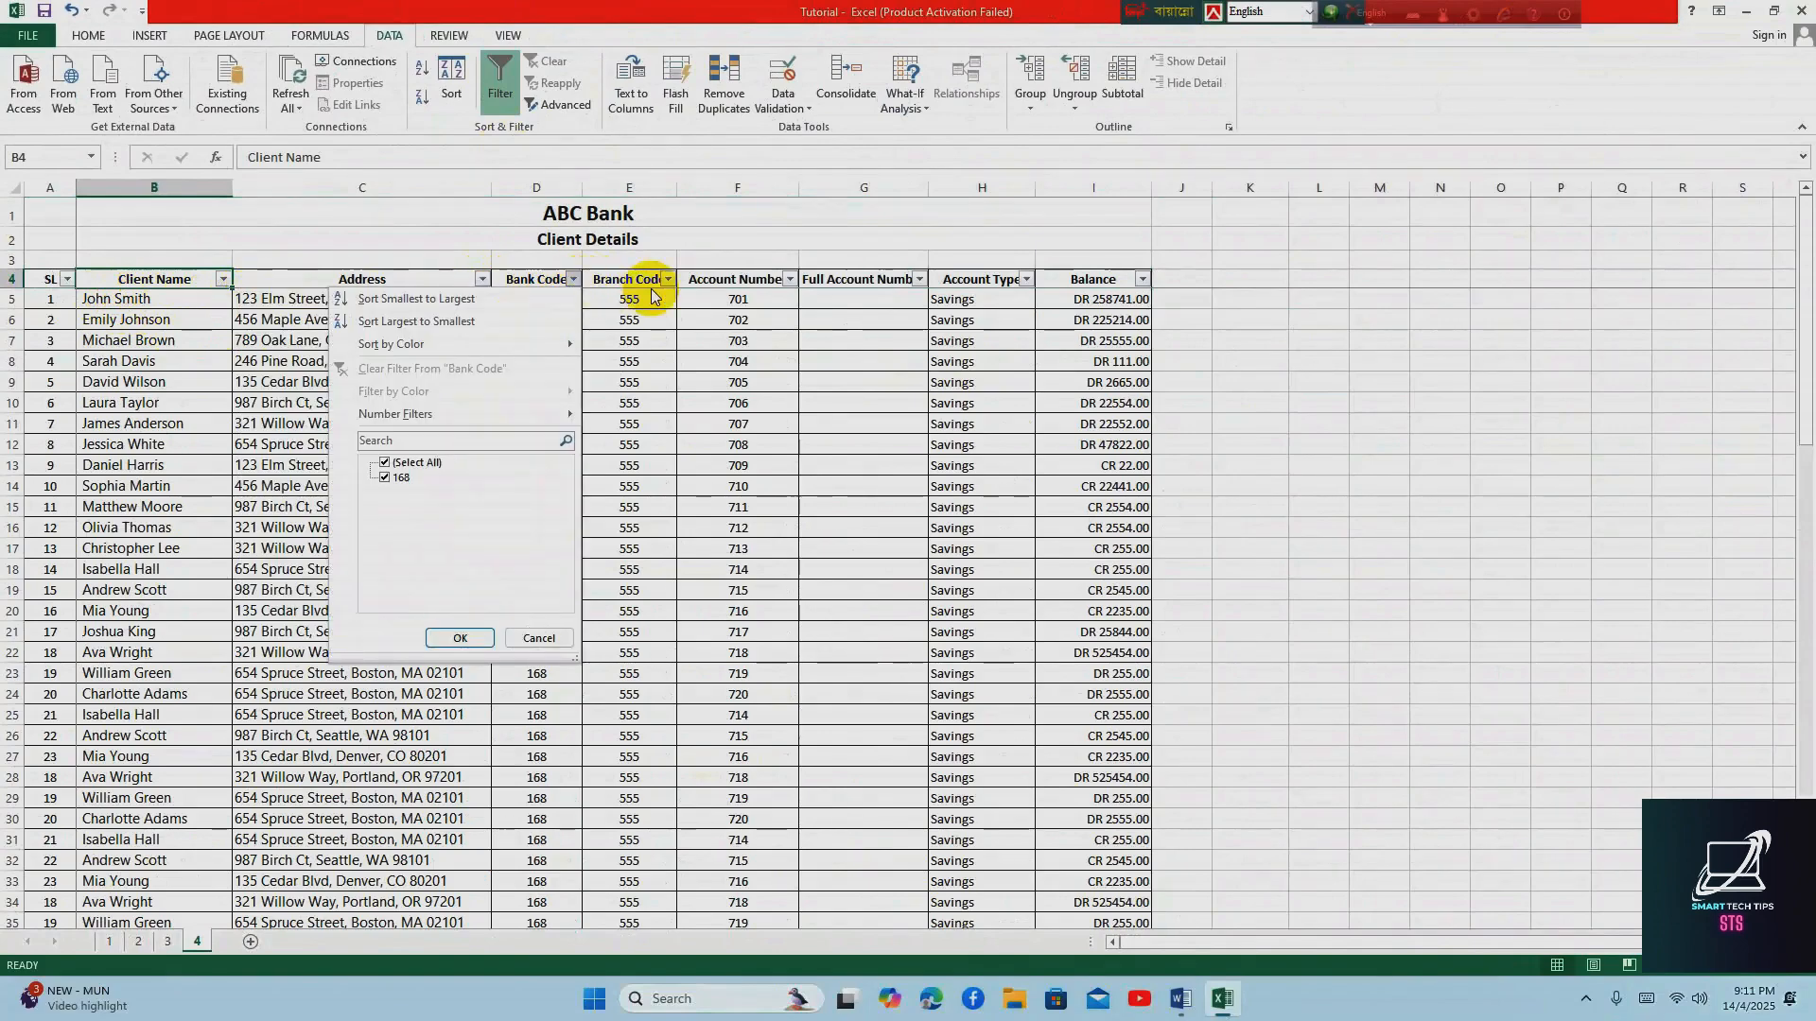
pyautogui.click(182, 299)
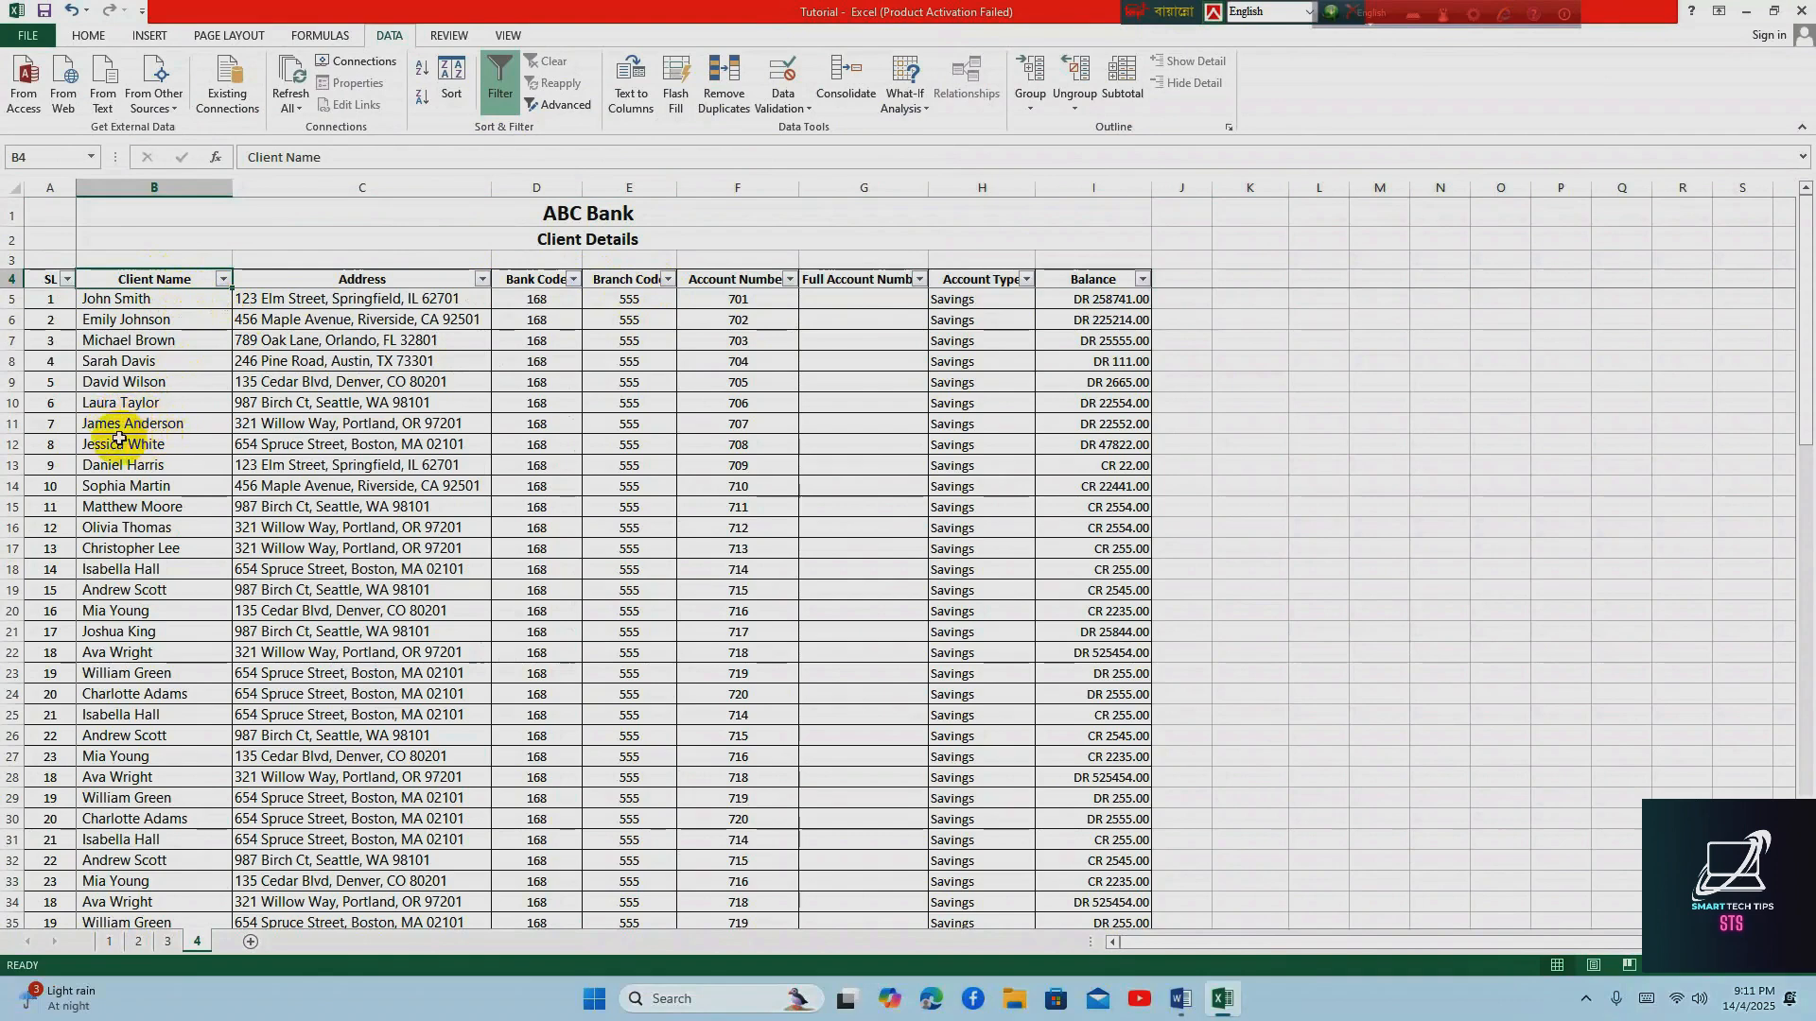
pyautogui.click(184, 428)
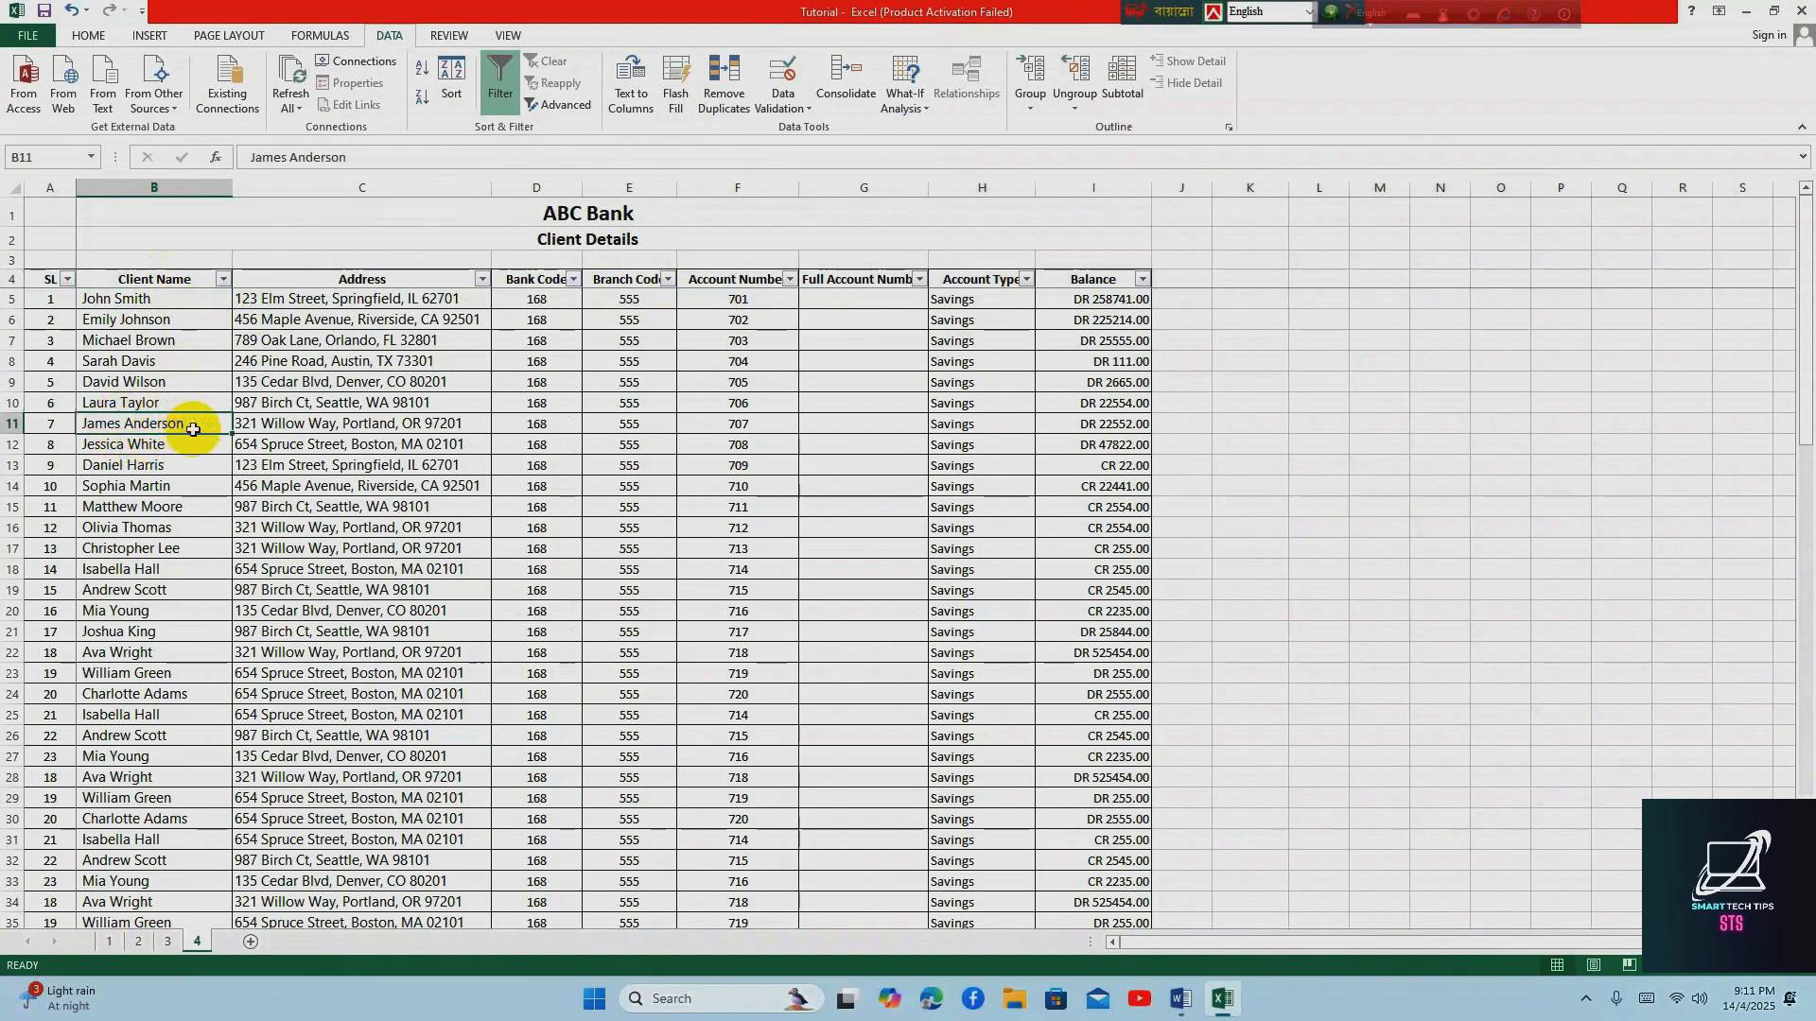
pyautogui.click(224, 281)
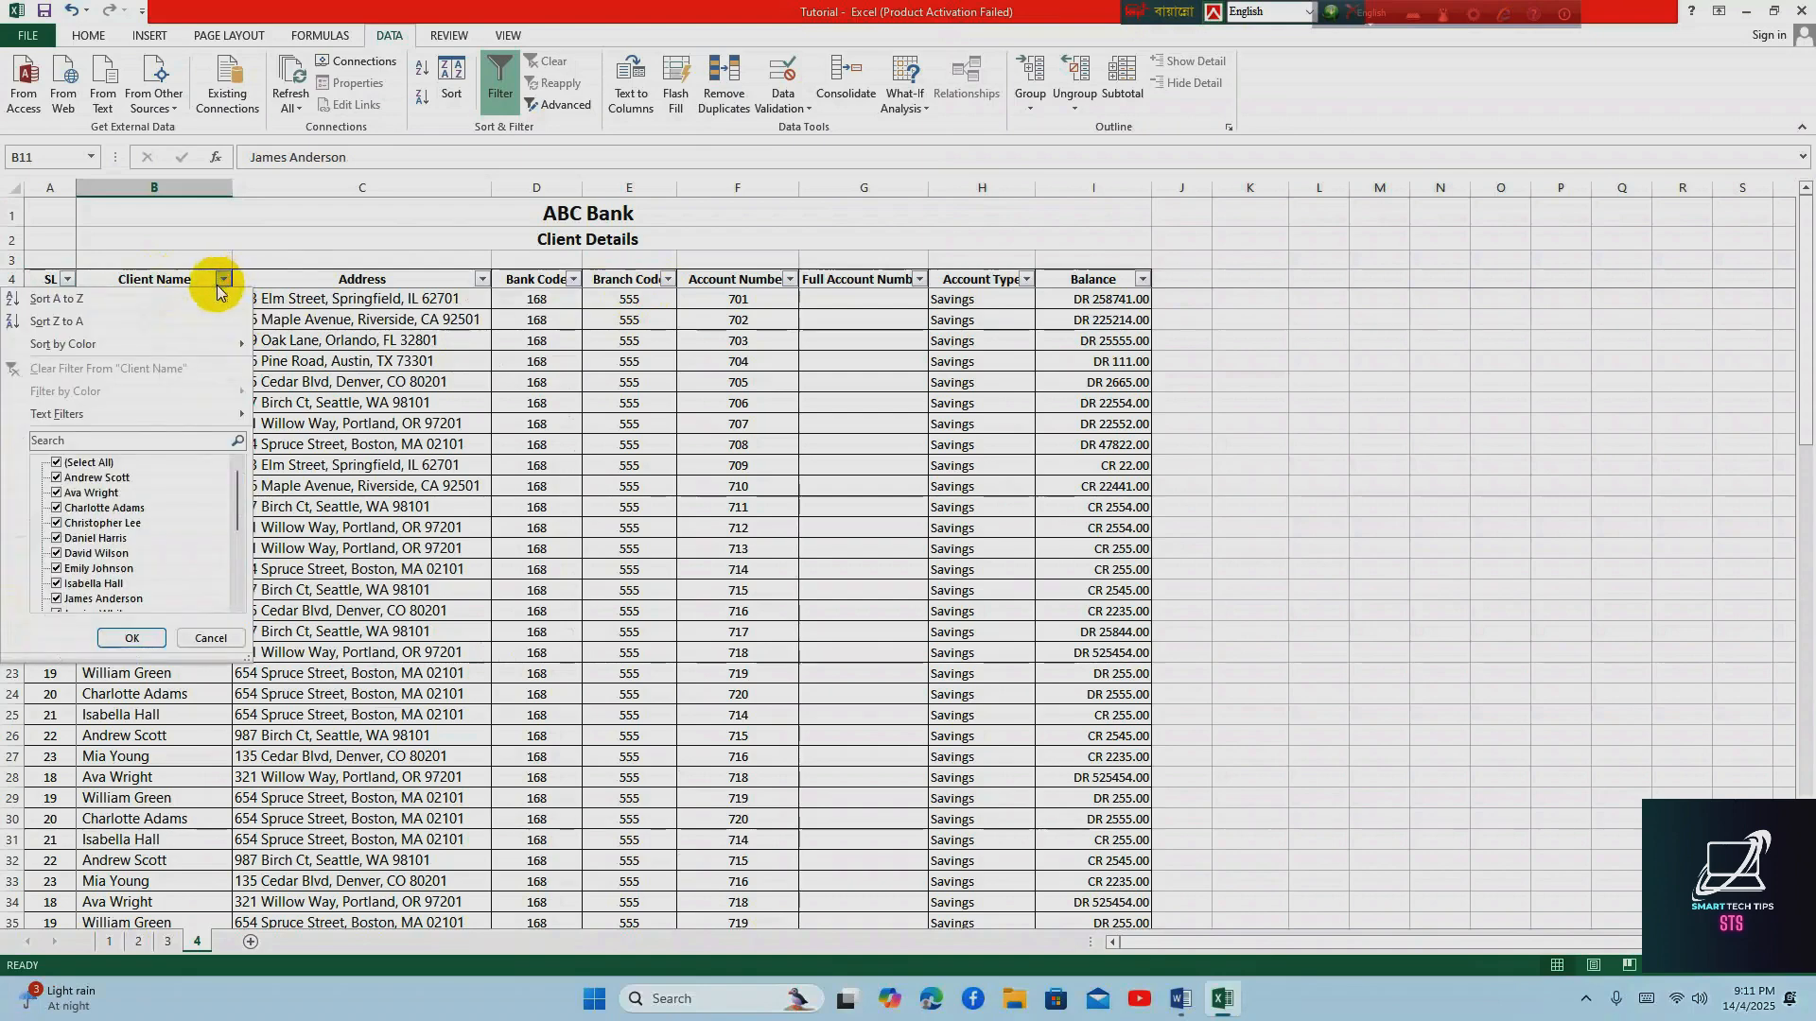
pyautogui.click(74, 463)
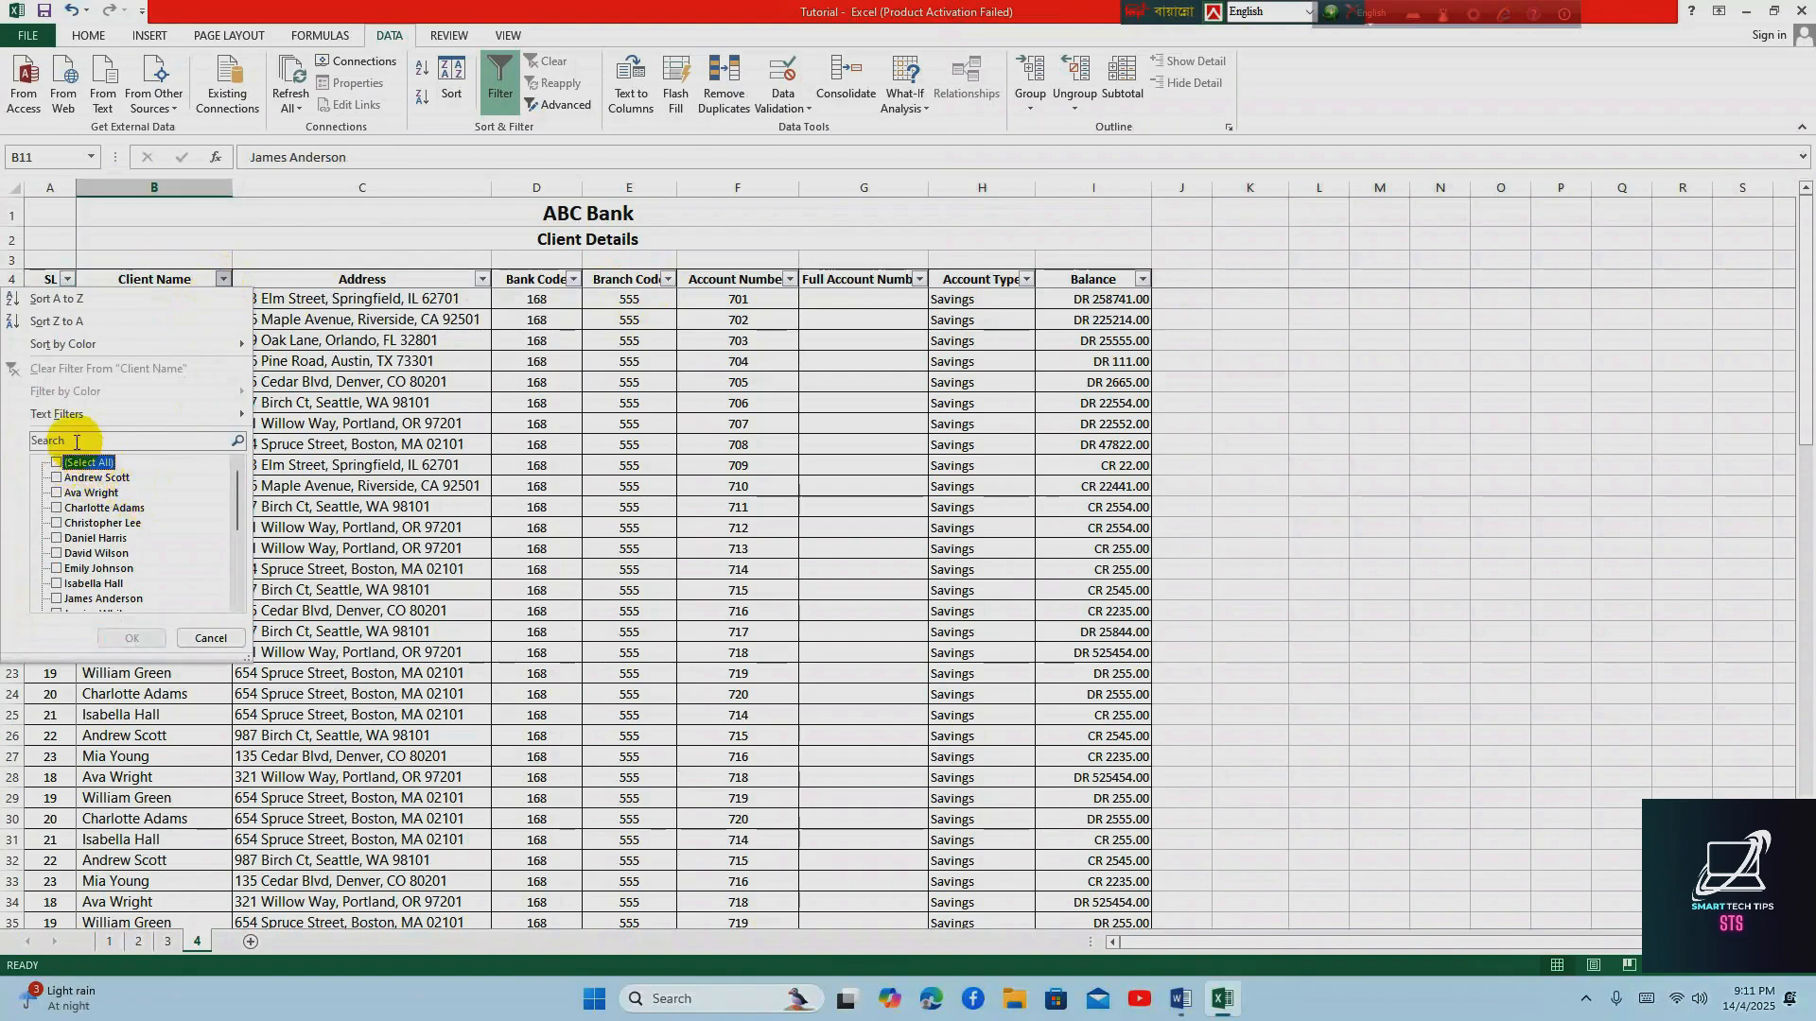
pyautogui.click(332, 381)
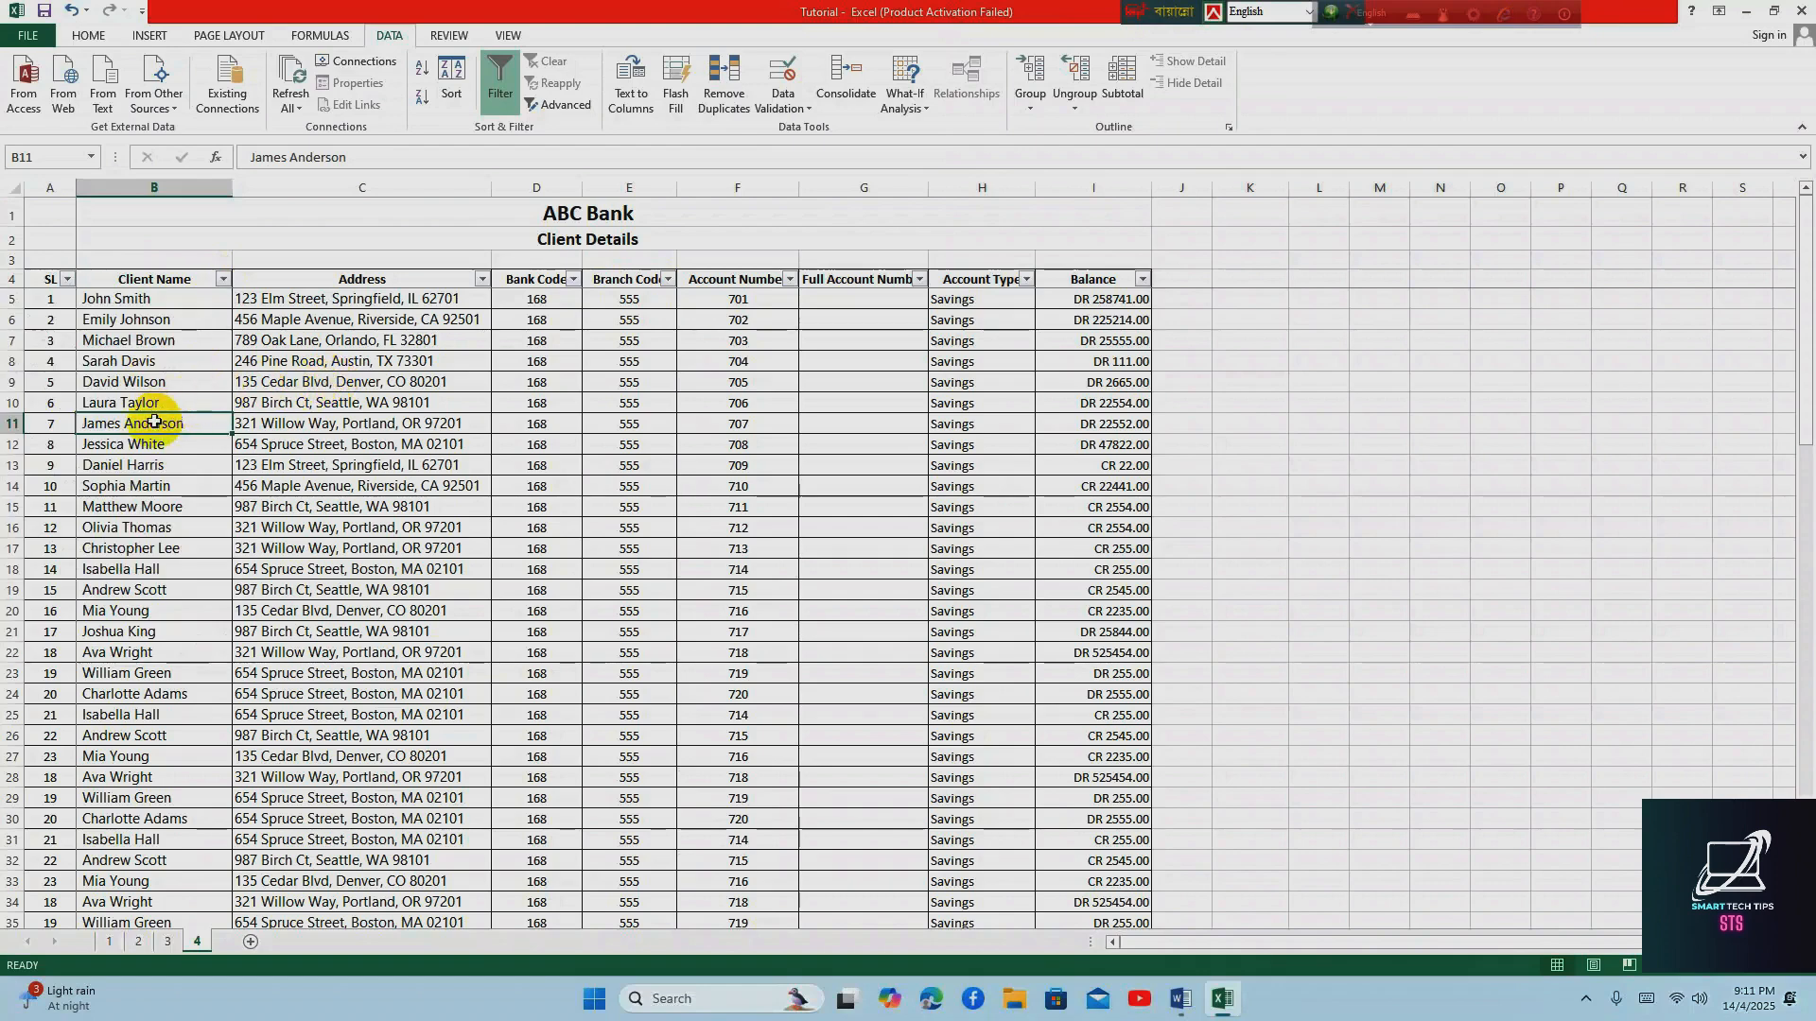
# Filter the Client Name column by searching for the client's first name, and highlight the matching record across all columns
pyautogui.click(223, 279)
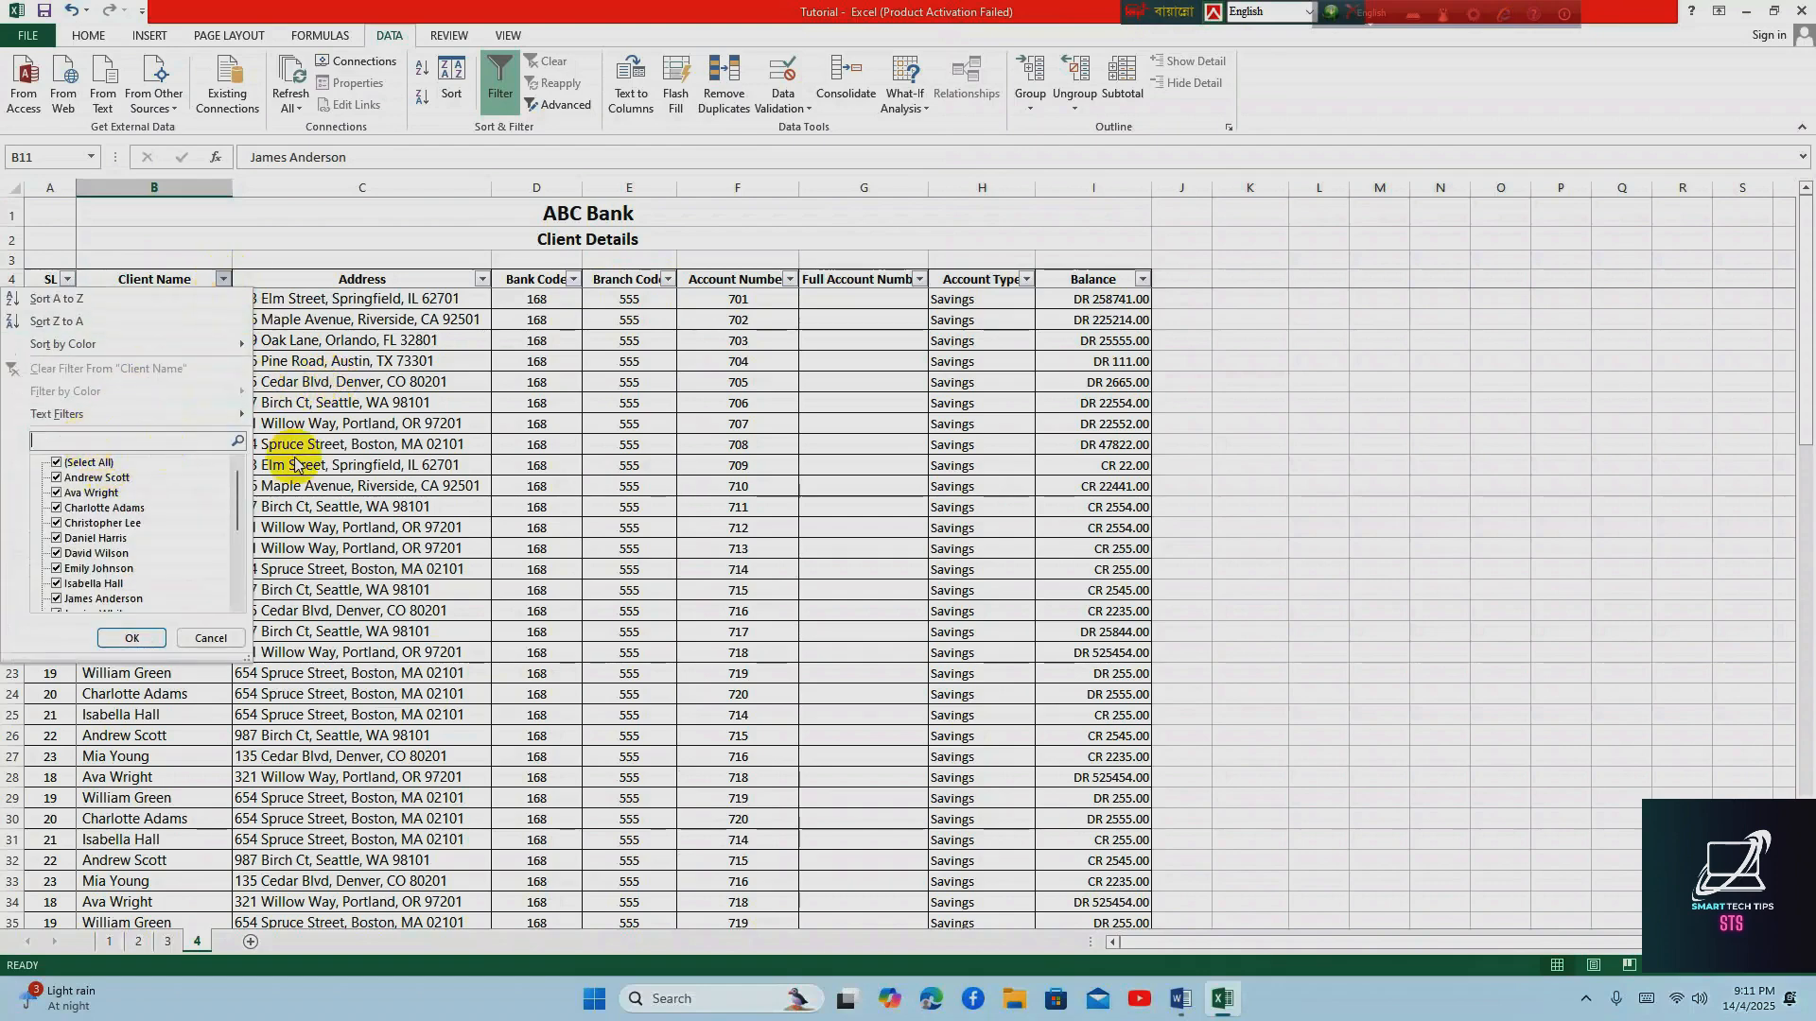
pyautogui.click(87, 462)
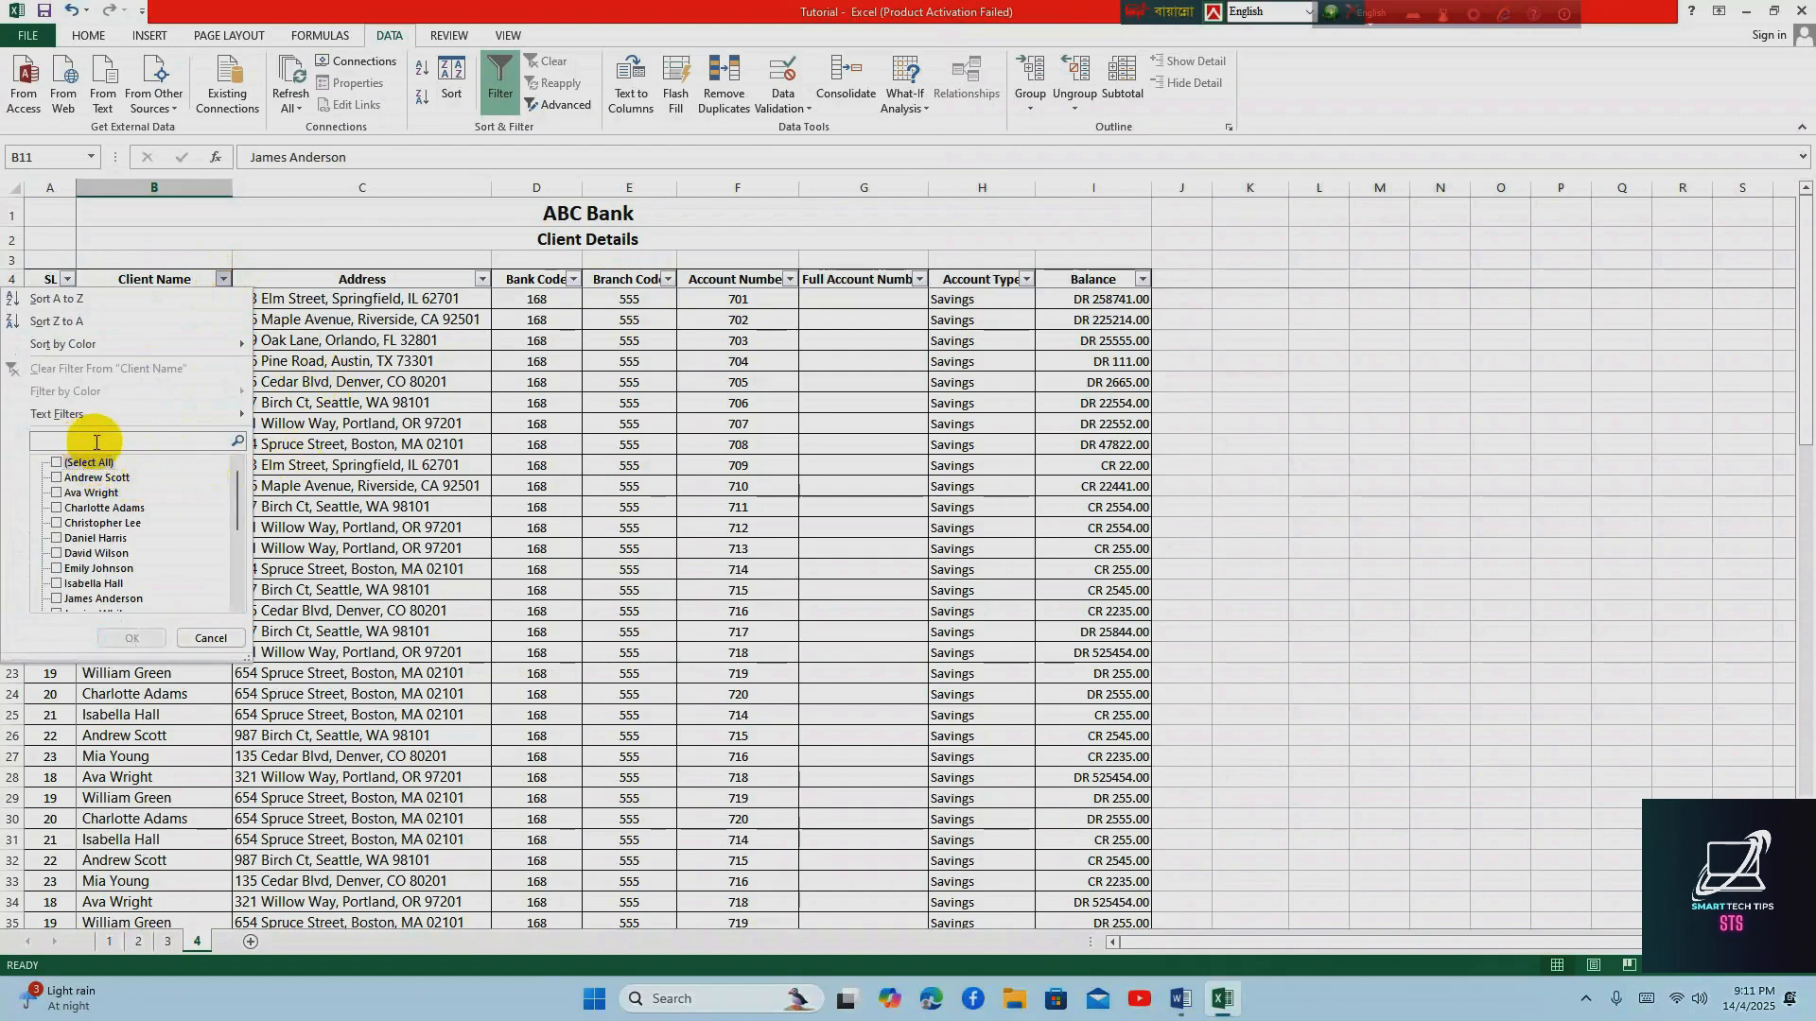
pyautogui.click(96, 442)
pyautogui.write('james')
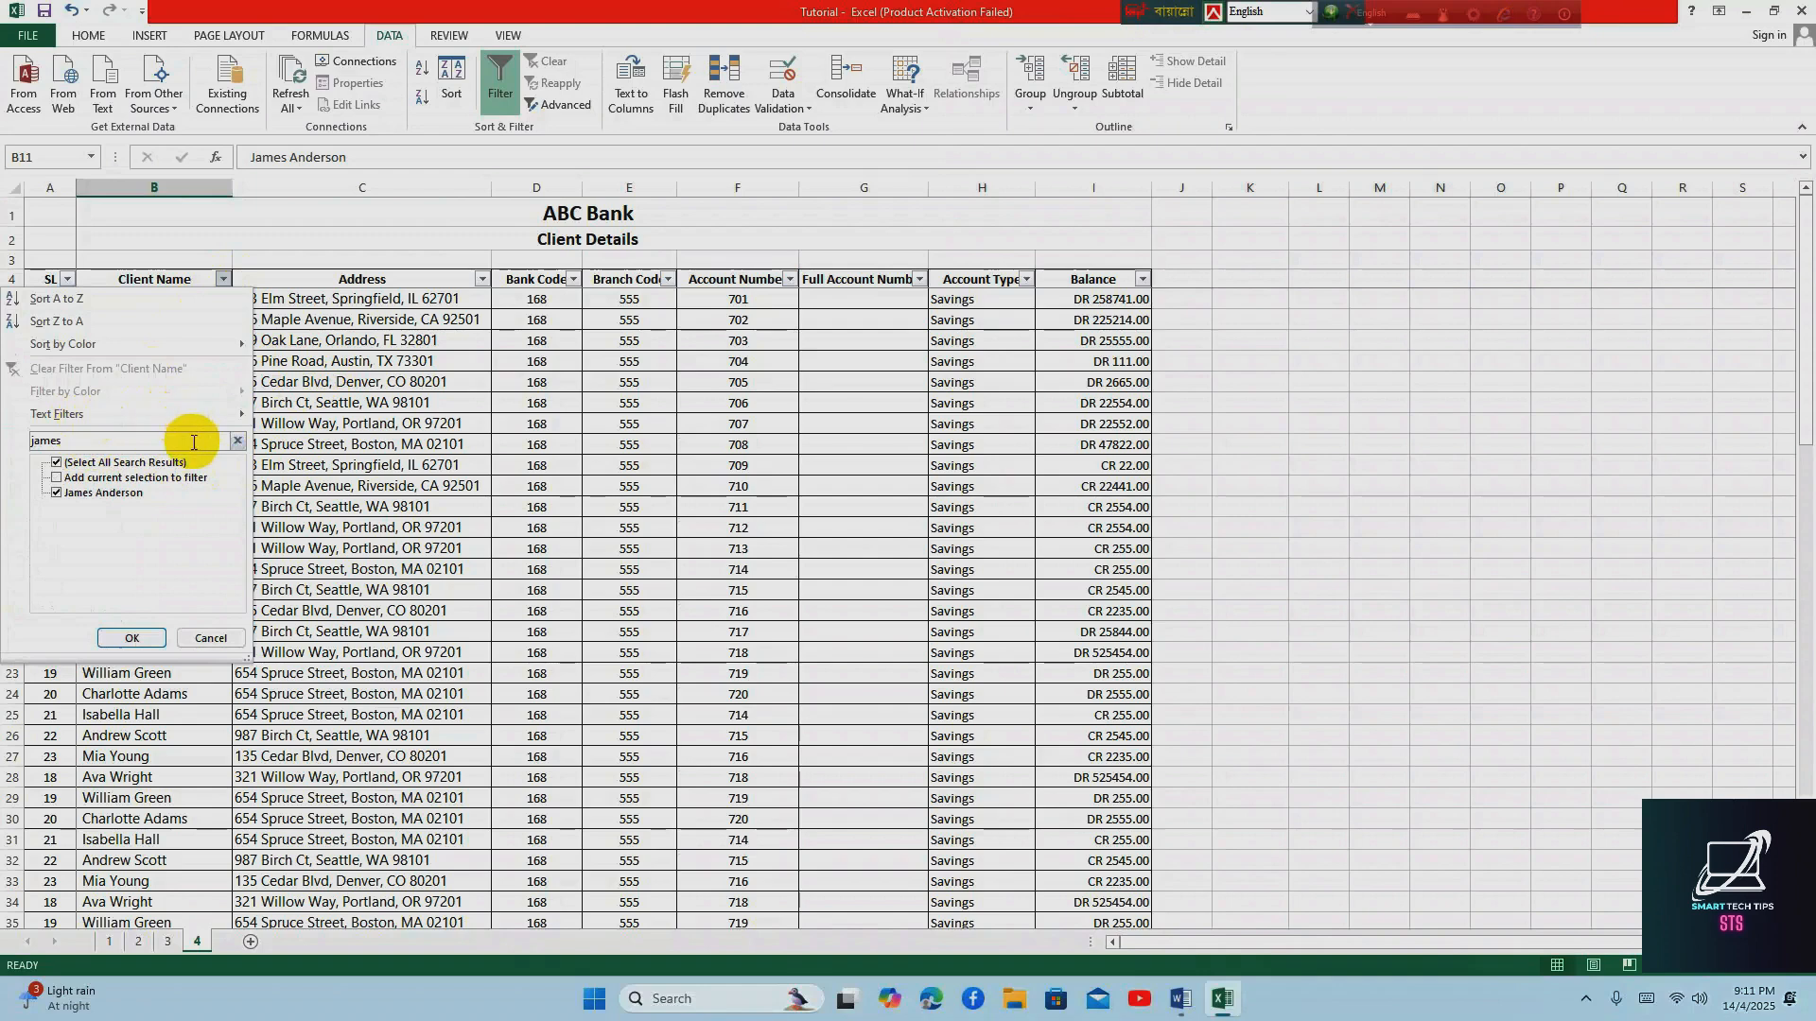
pyautogui.click(131, 638)
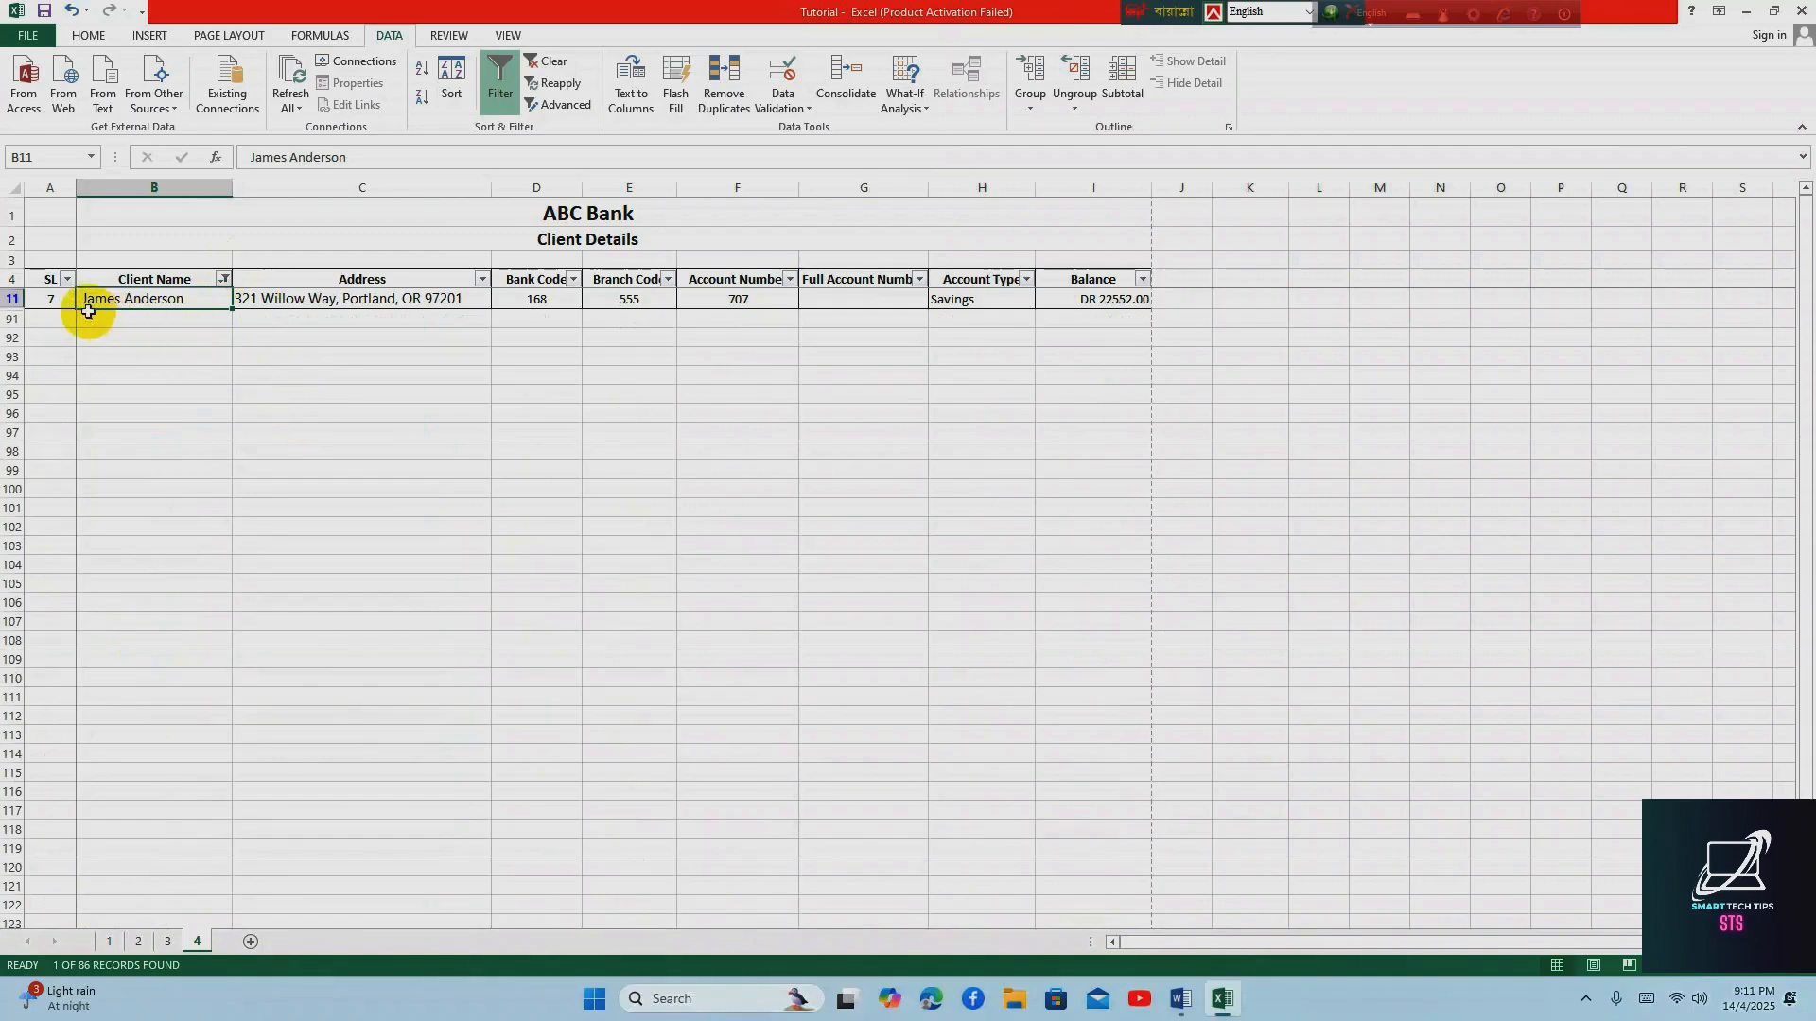
pyautogui.moveTo(50, 298); pyautogui.dragTo(1109, 297)
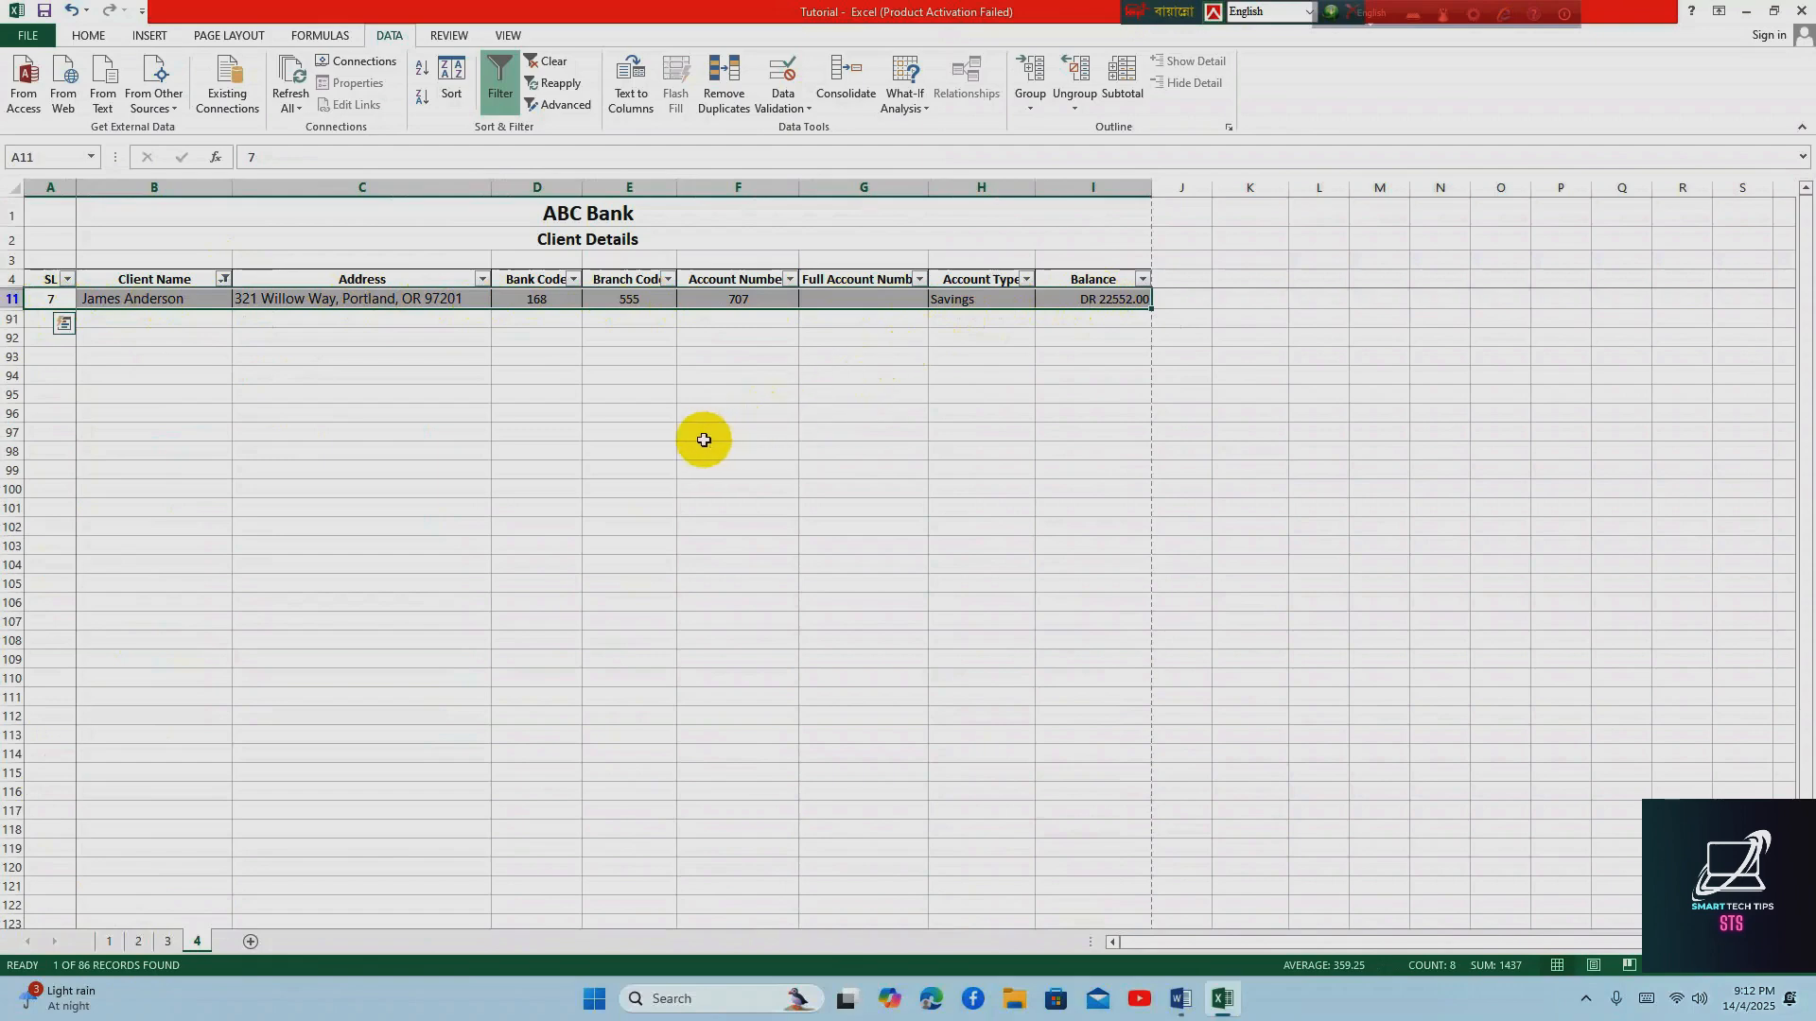
pyautogui.click(163, 340)
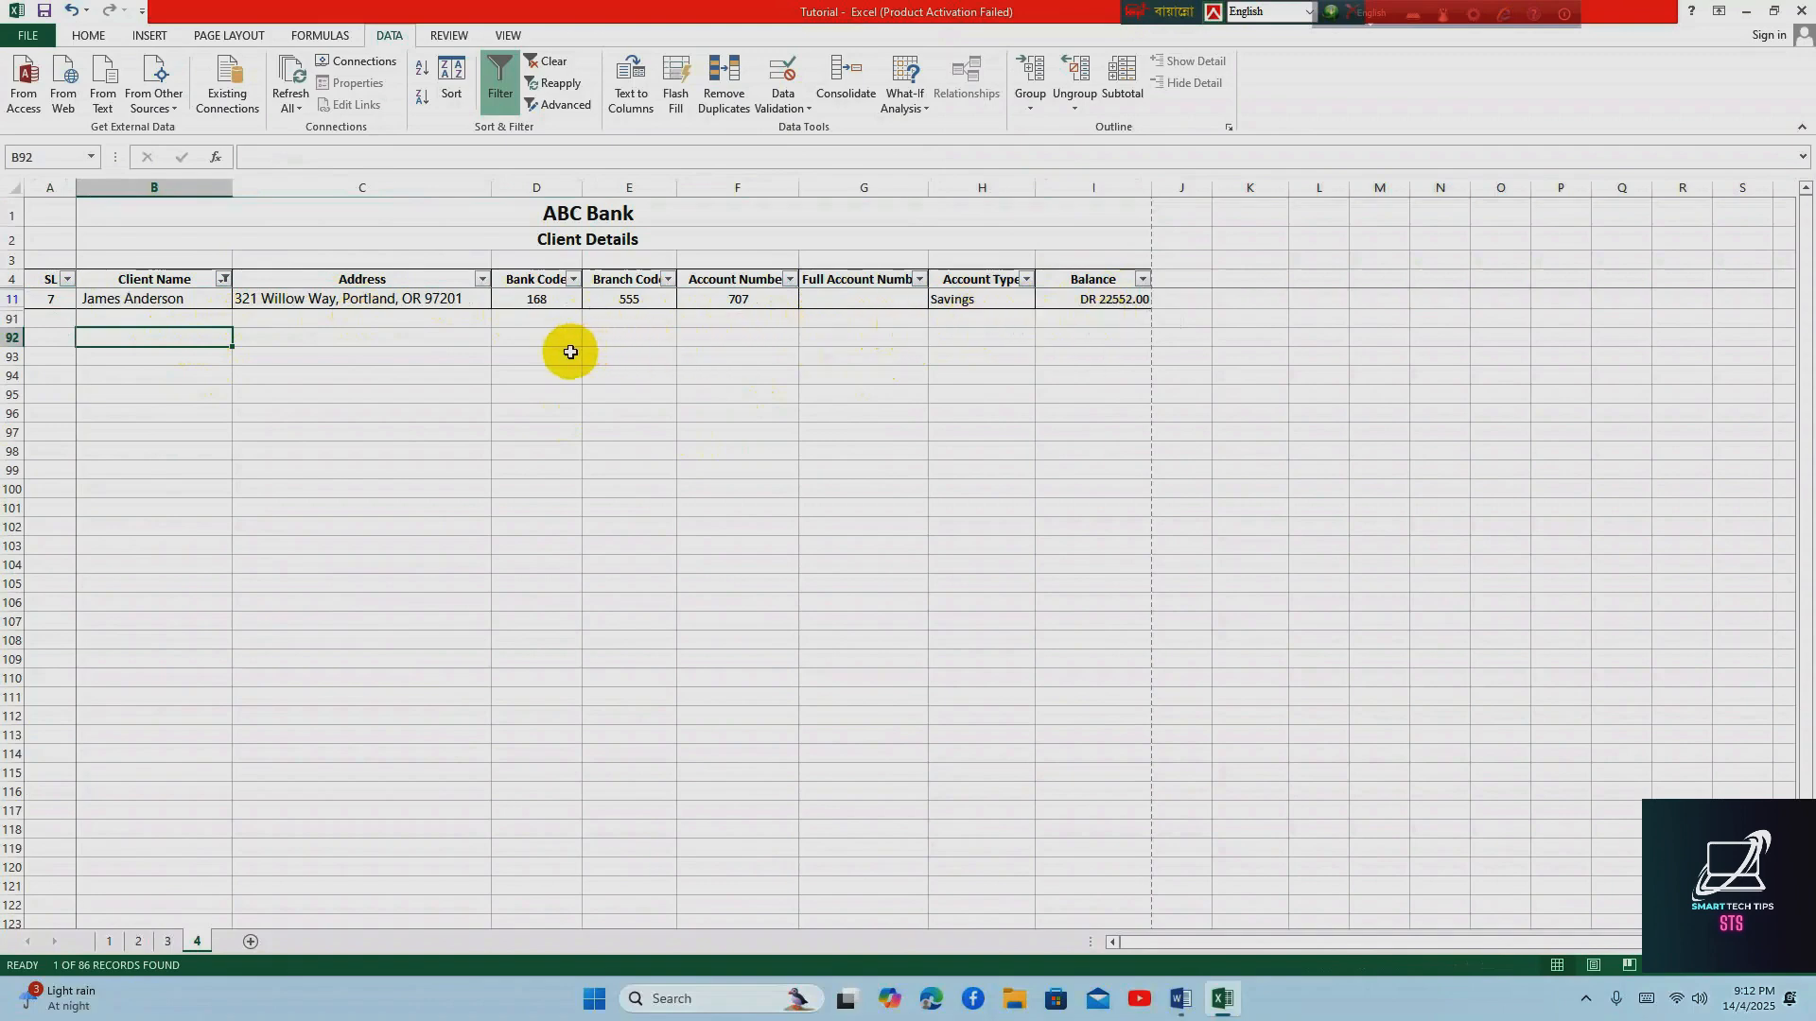
# Show all clients again by selecting every entry in the Client Name filter
pyautogui.click(223, 285)
pyautogui.click(58, 463)
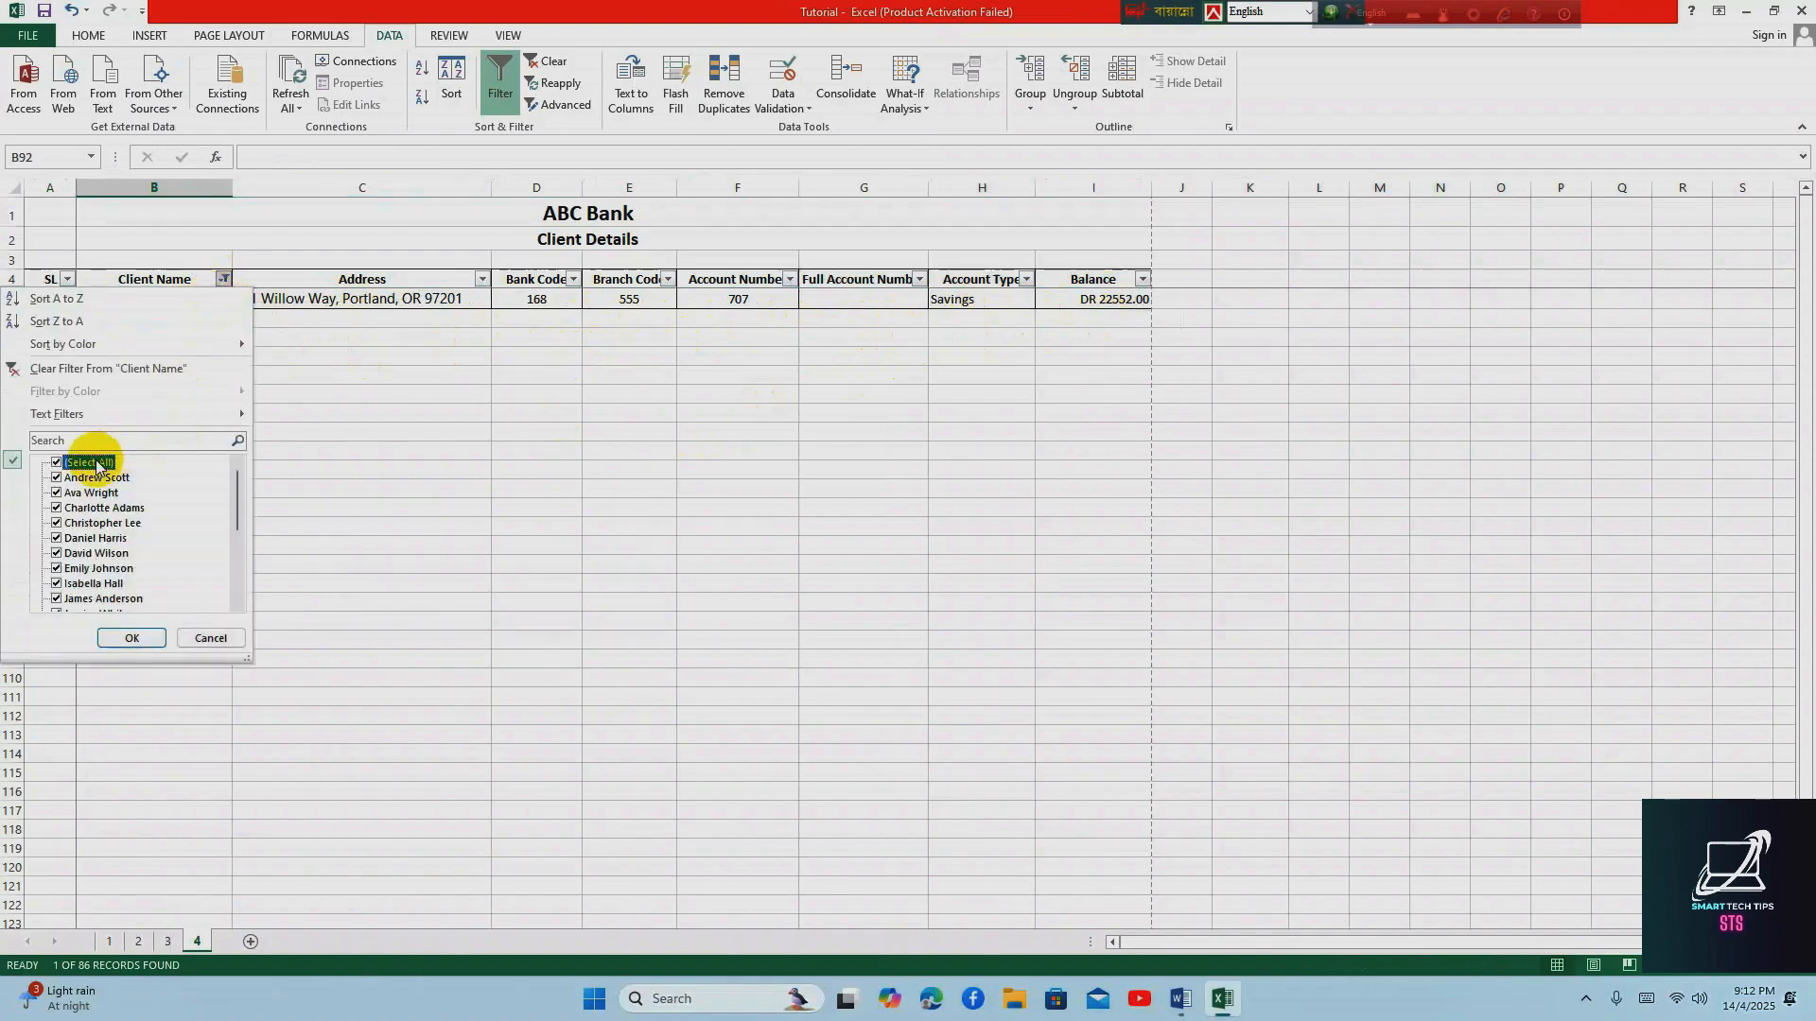
pyautogui.click(133, 639)
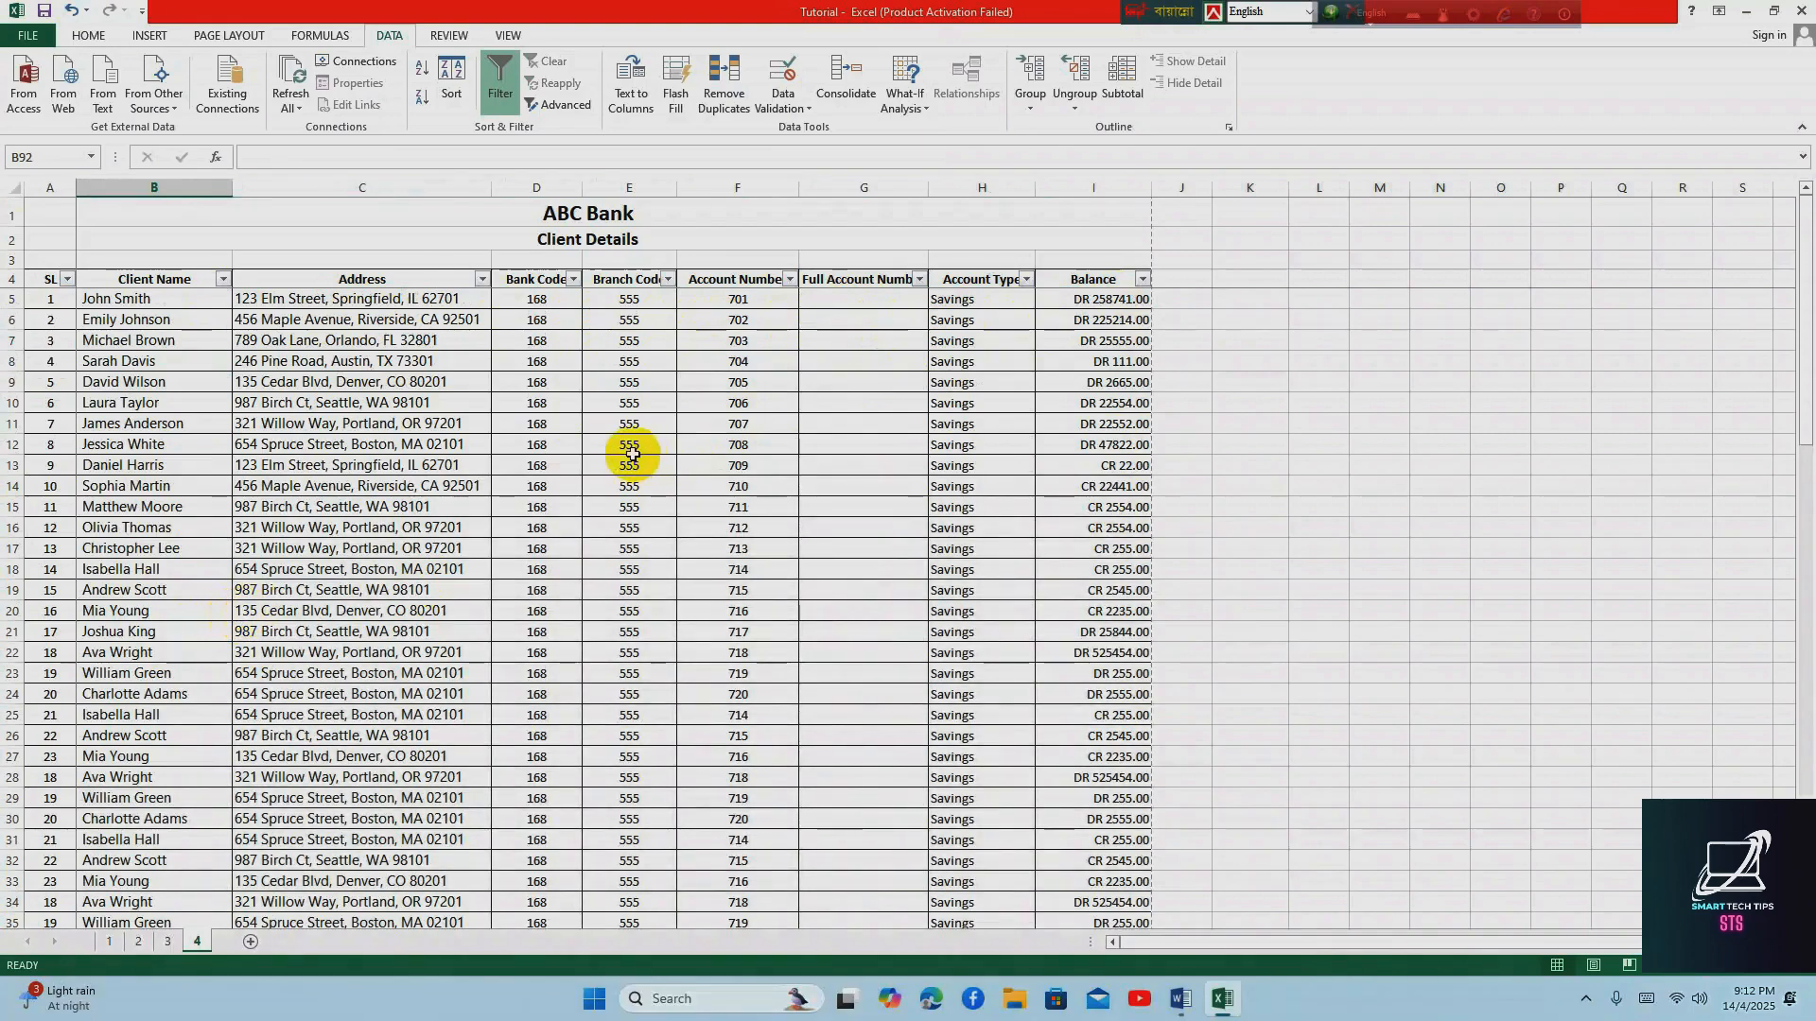
# Switch to the Word topic list, place the cursor at the Sort topic, and return to the Excel workbook
pyautogui.click(1179, 1000)
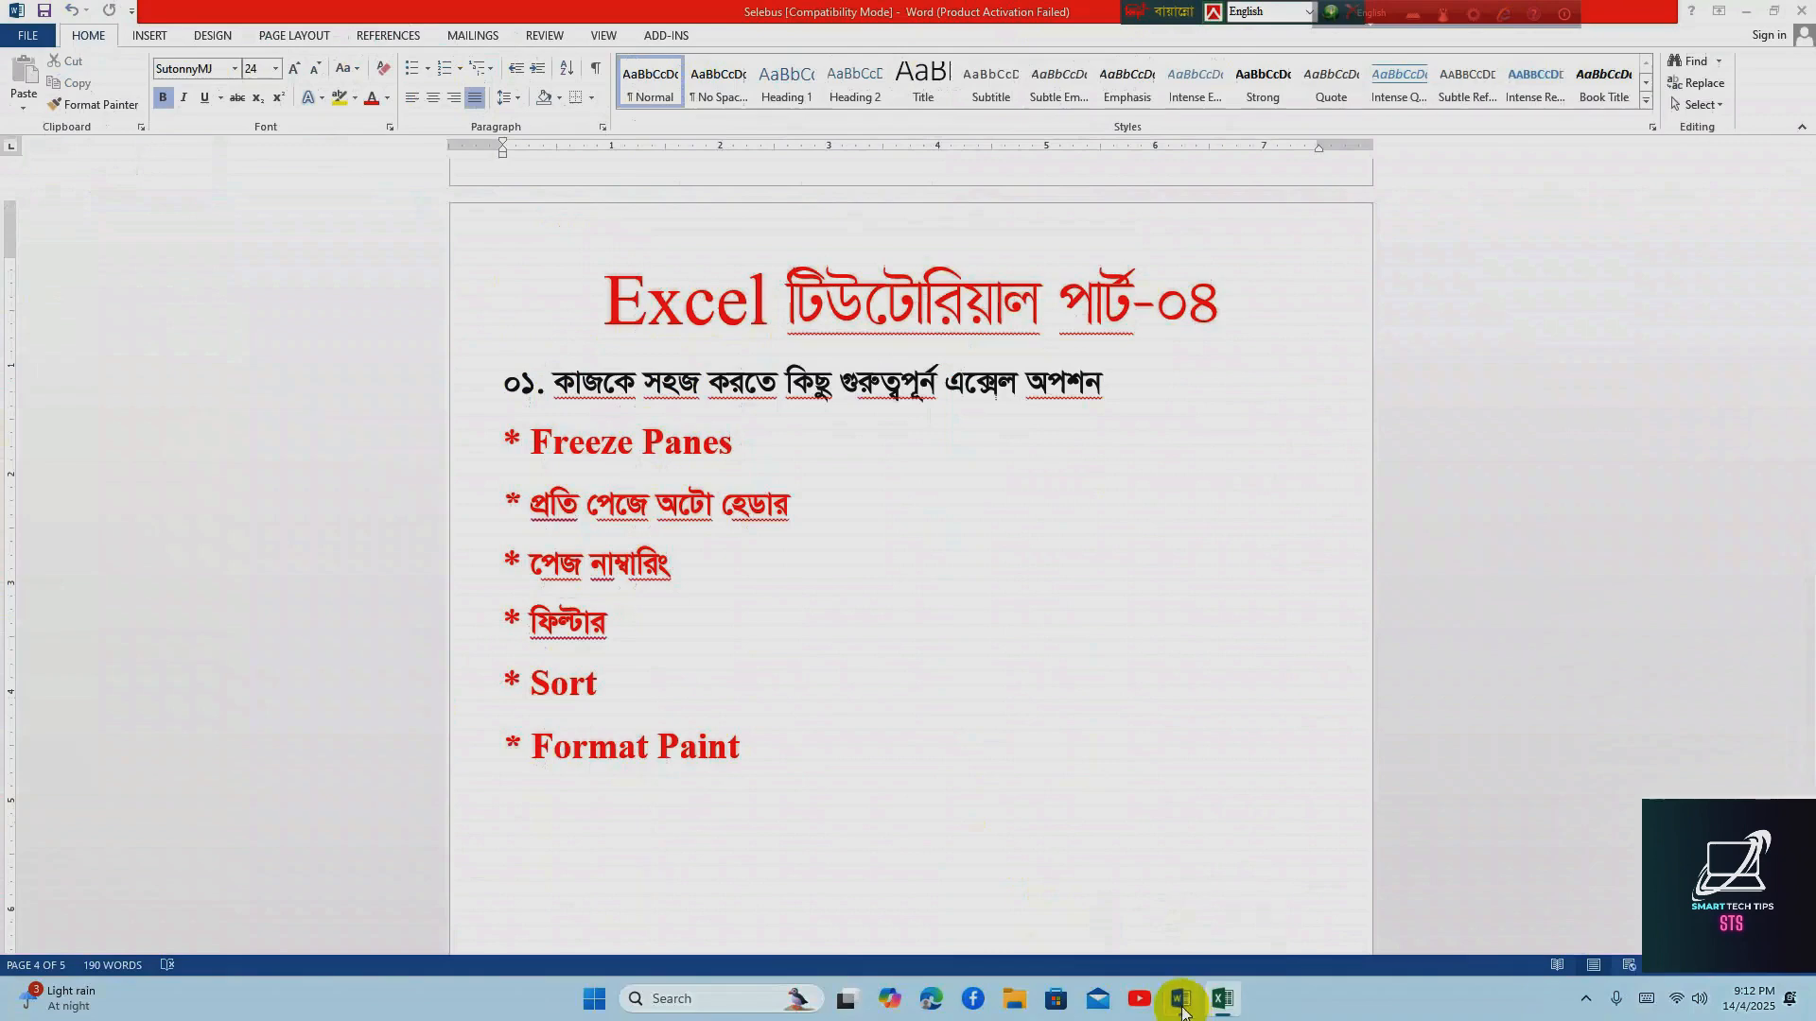
pyautogui.click(603, 682)
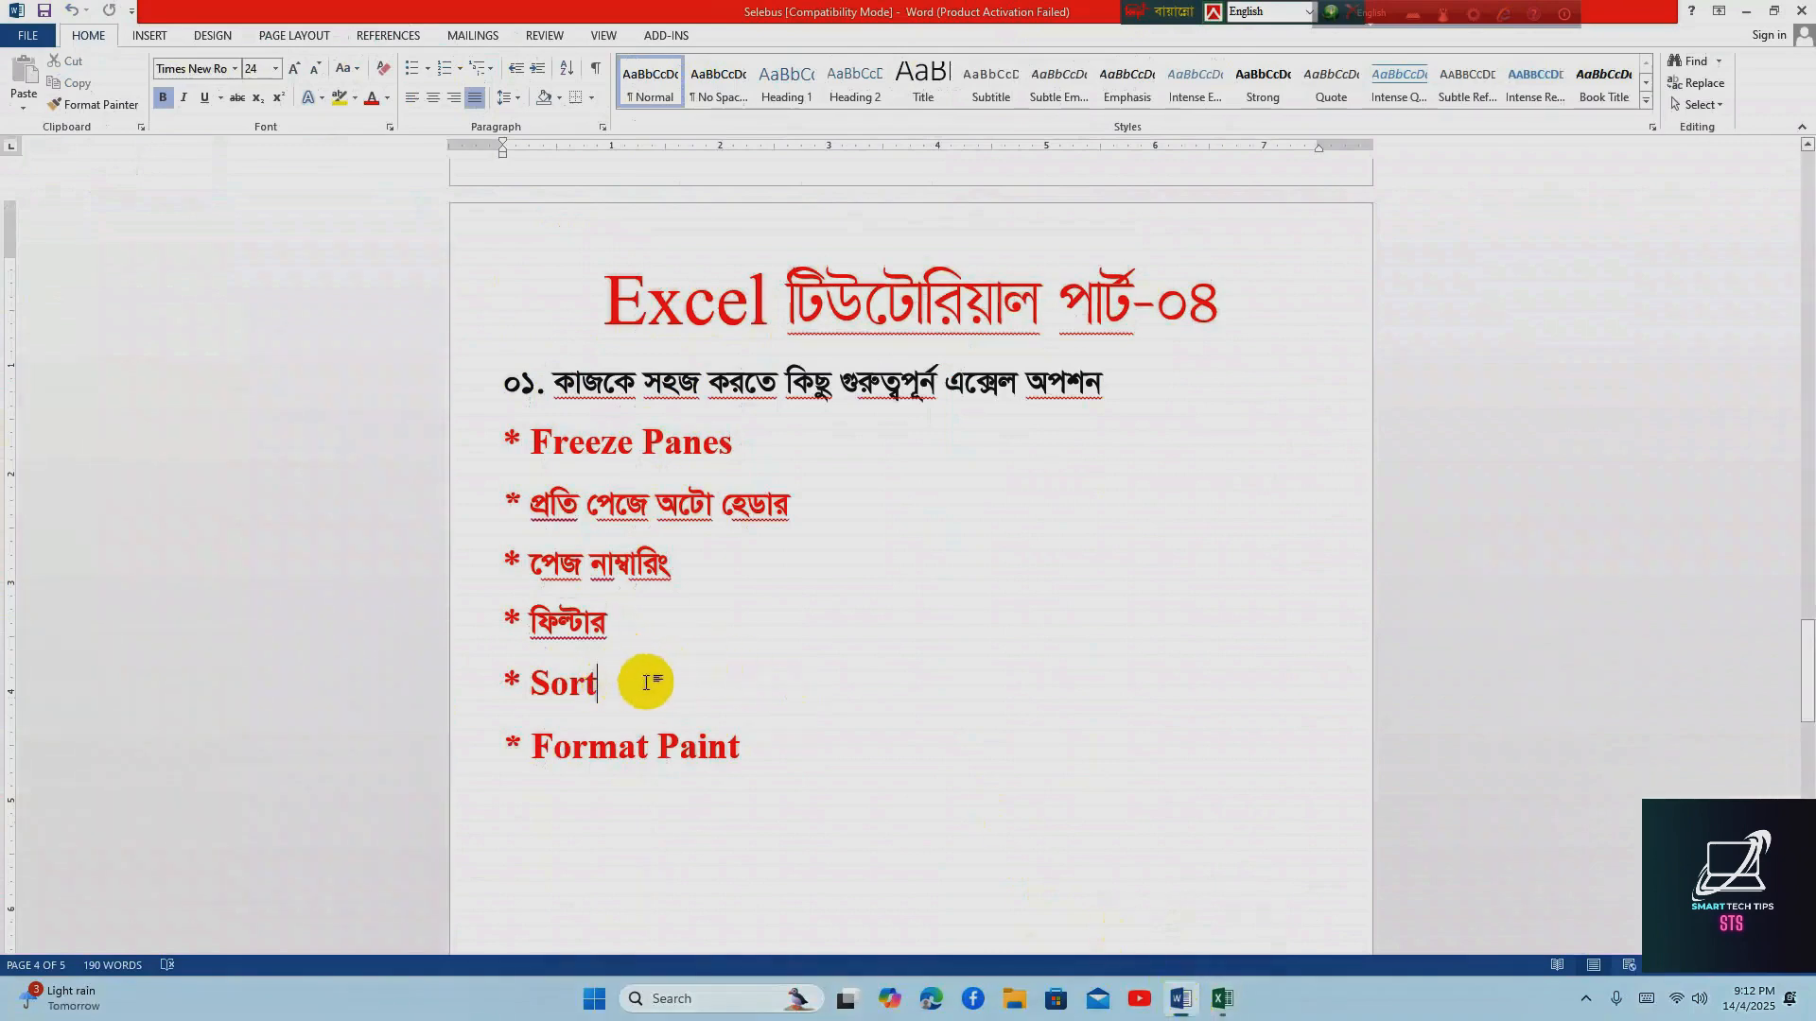
pyautogui.click(1224, 999)
# Turn off filtering on the client table from a cell inside it
pyautogui.click(426, 465)
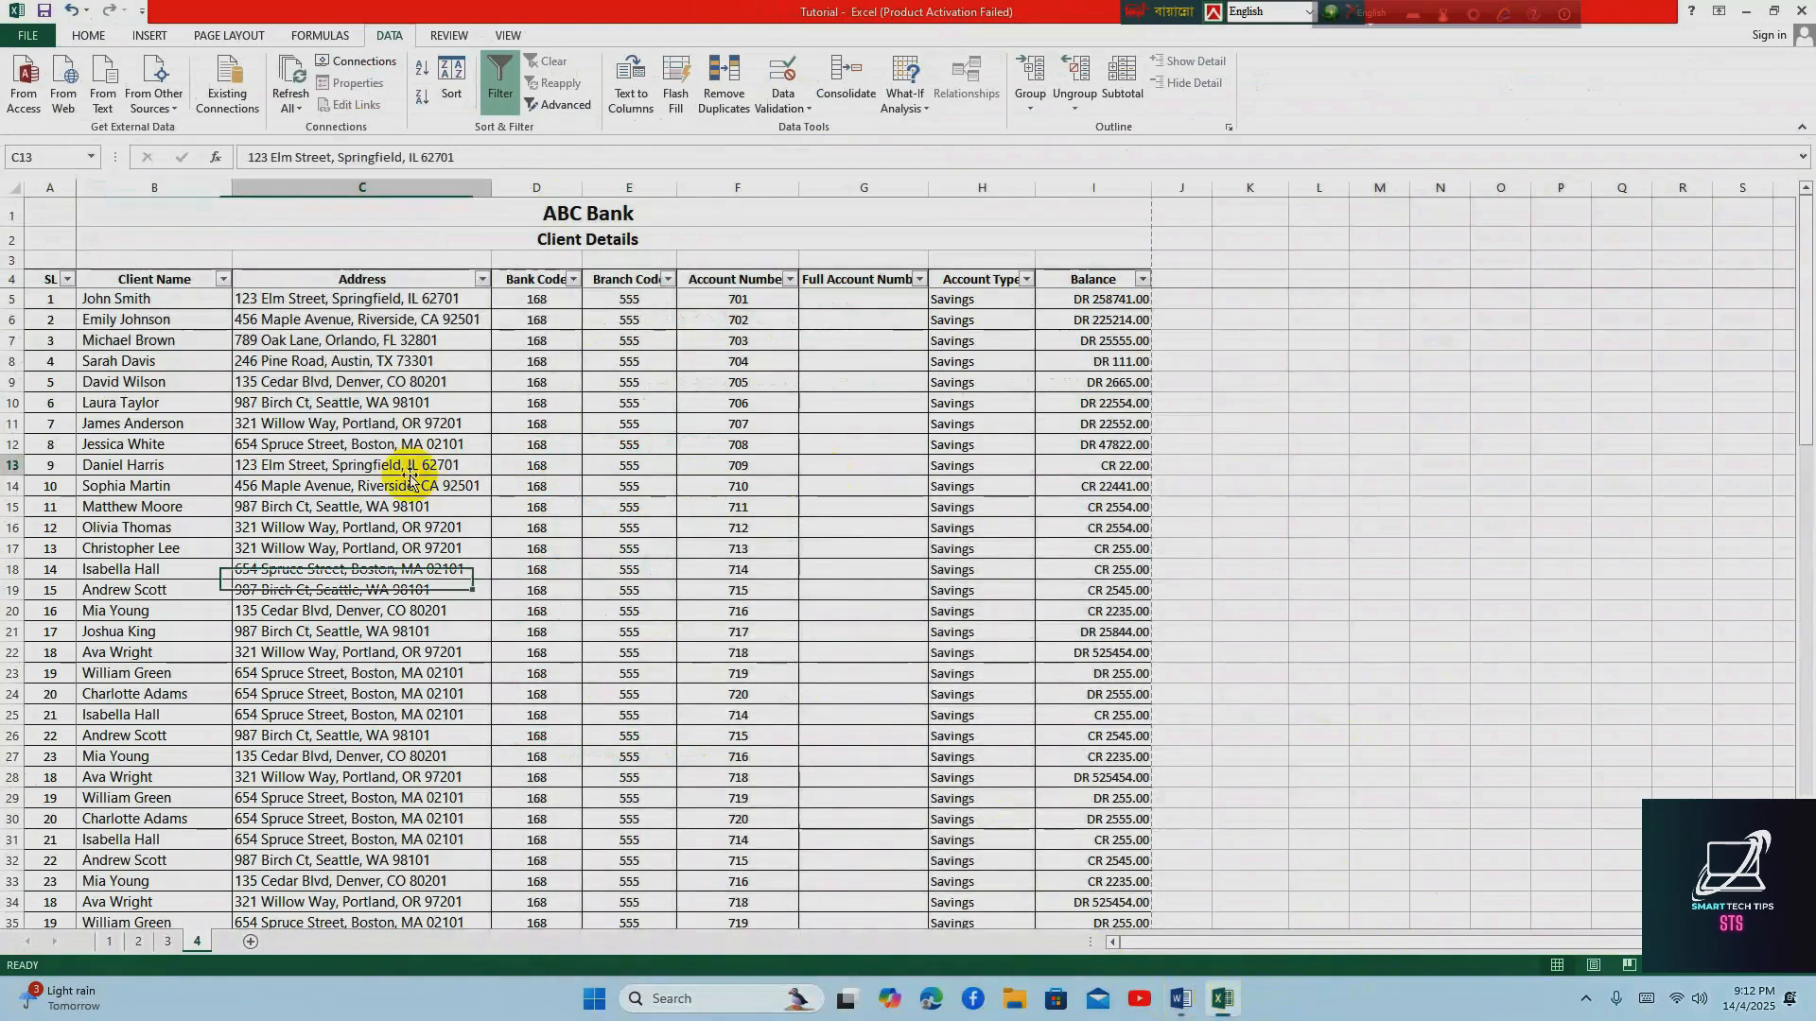
pyautogui.click(219, 423)
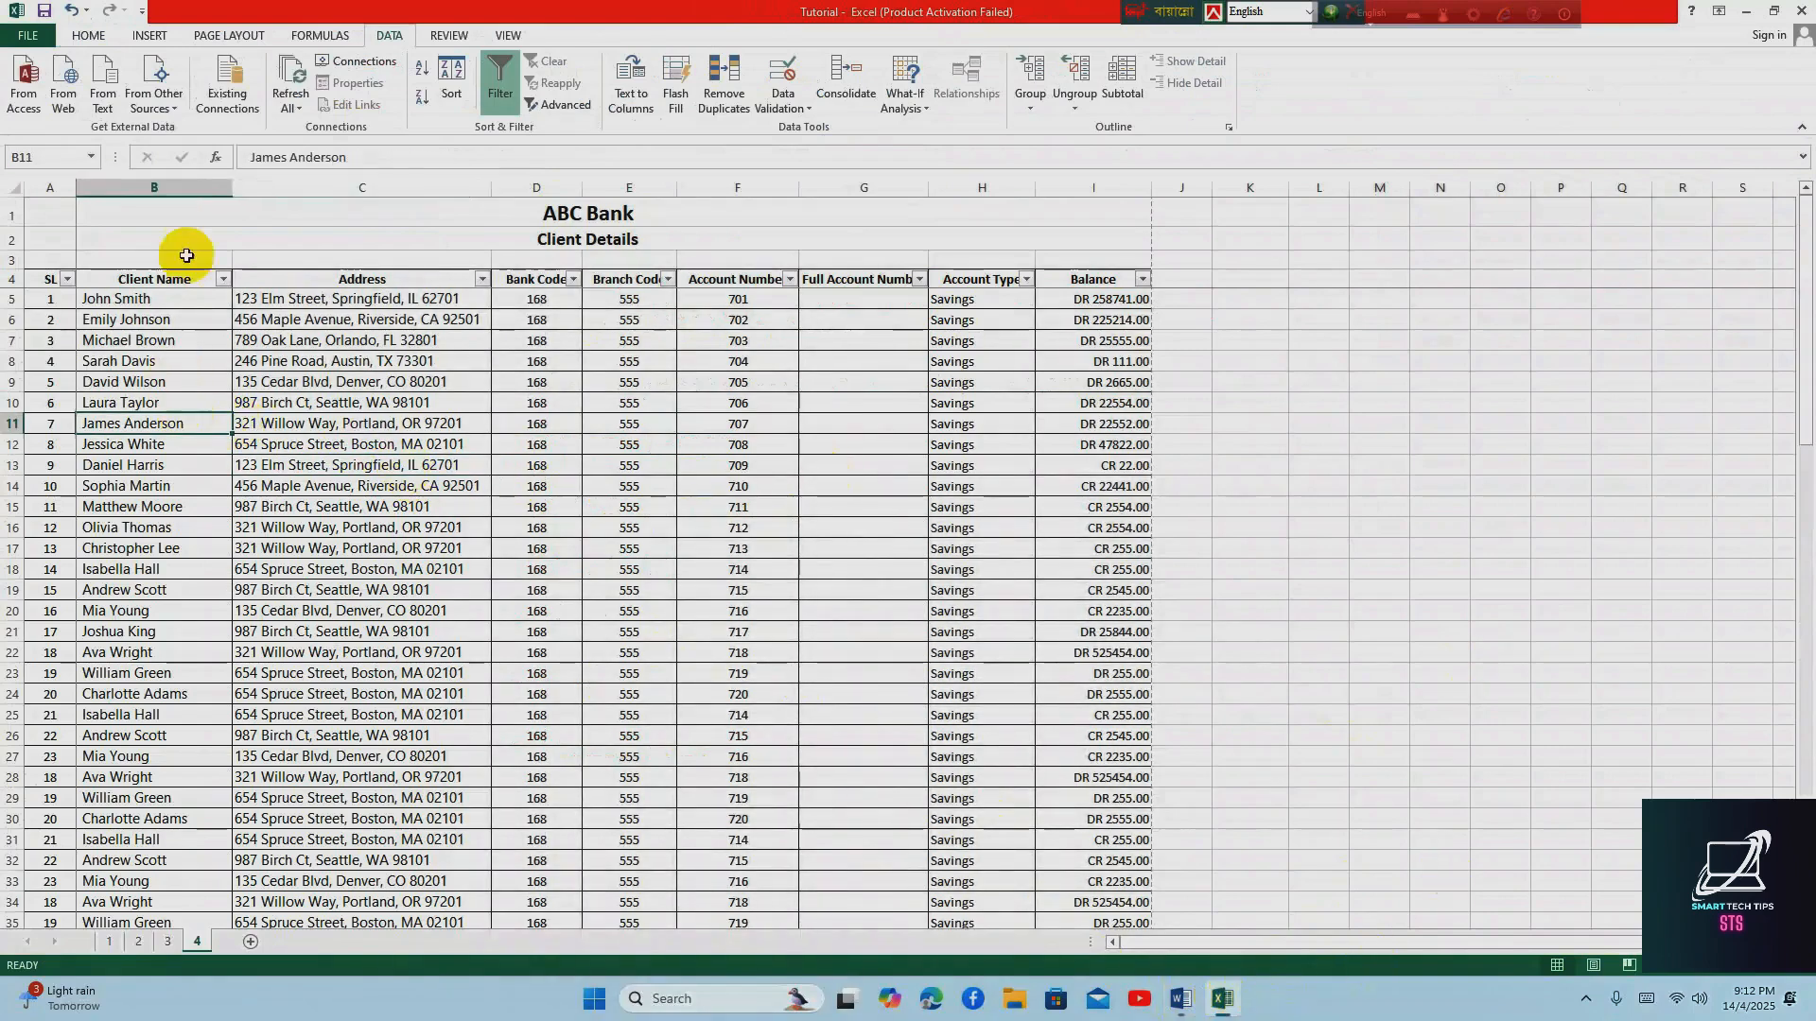
pyautogui.click(491, 85)
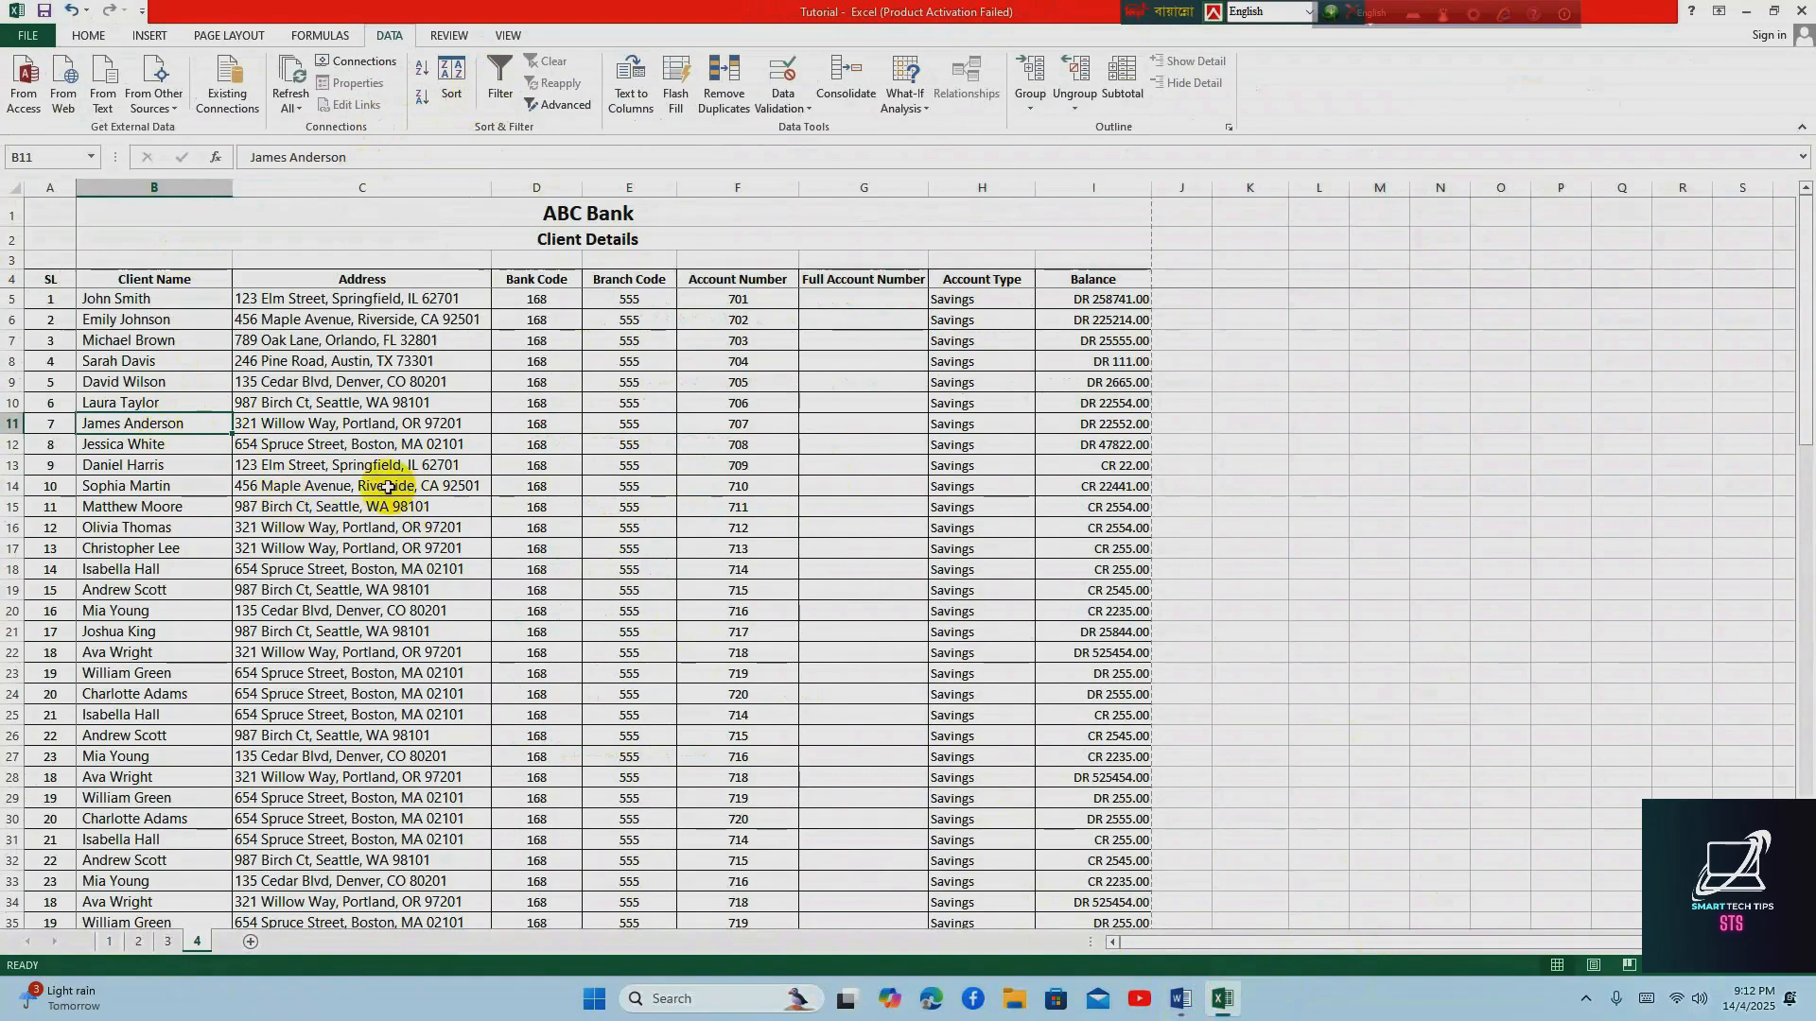
# Highlight the client names from B5 downward to review their order, and clear the selection
pyautogui.click(123, 298)
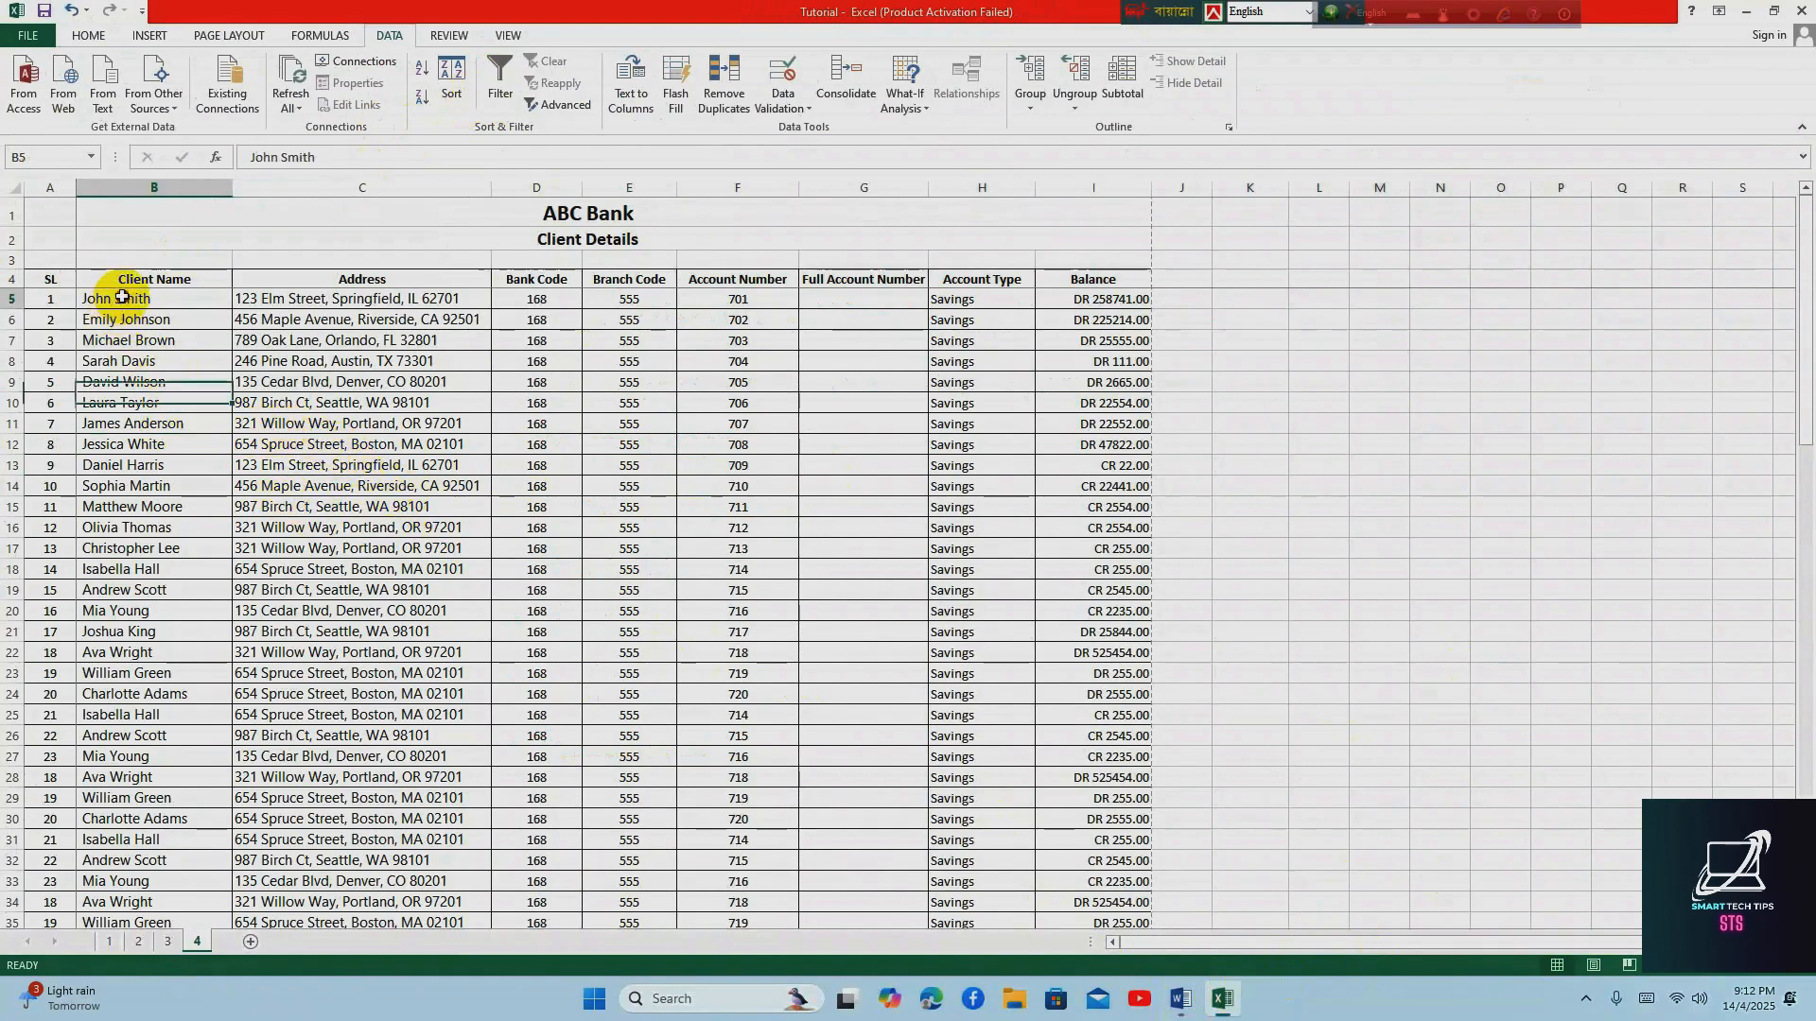
pyautogui.moveTo(123, 298); pyautogui.dragTo(160, 716)
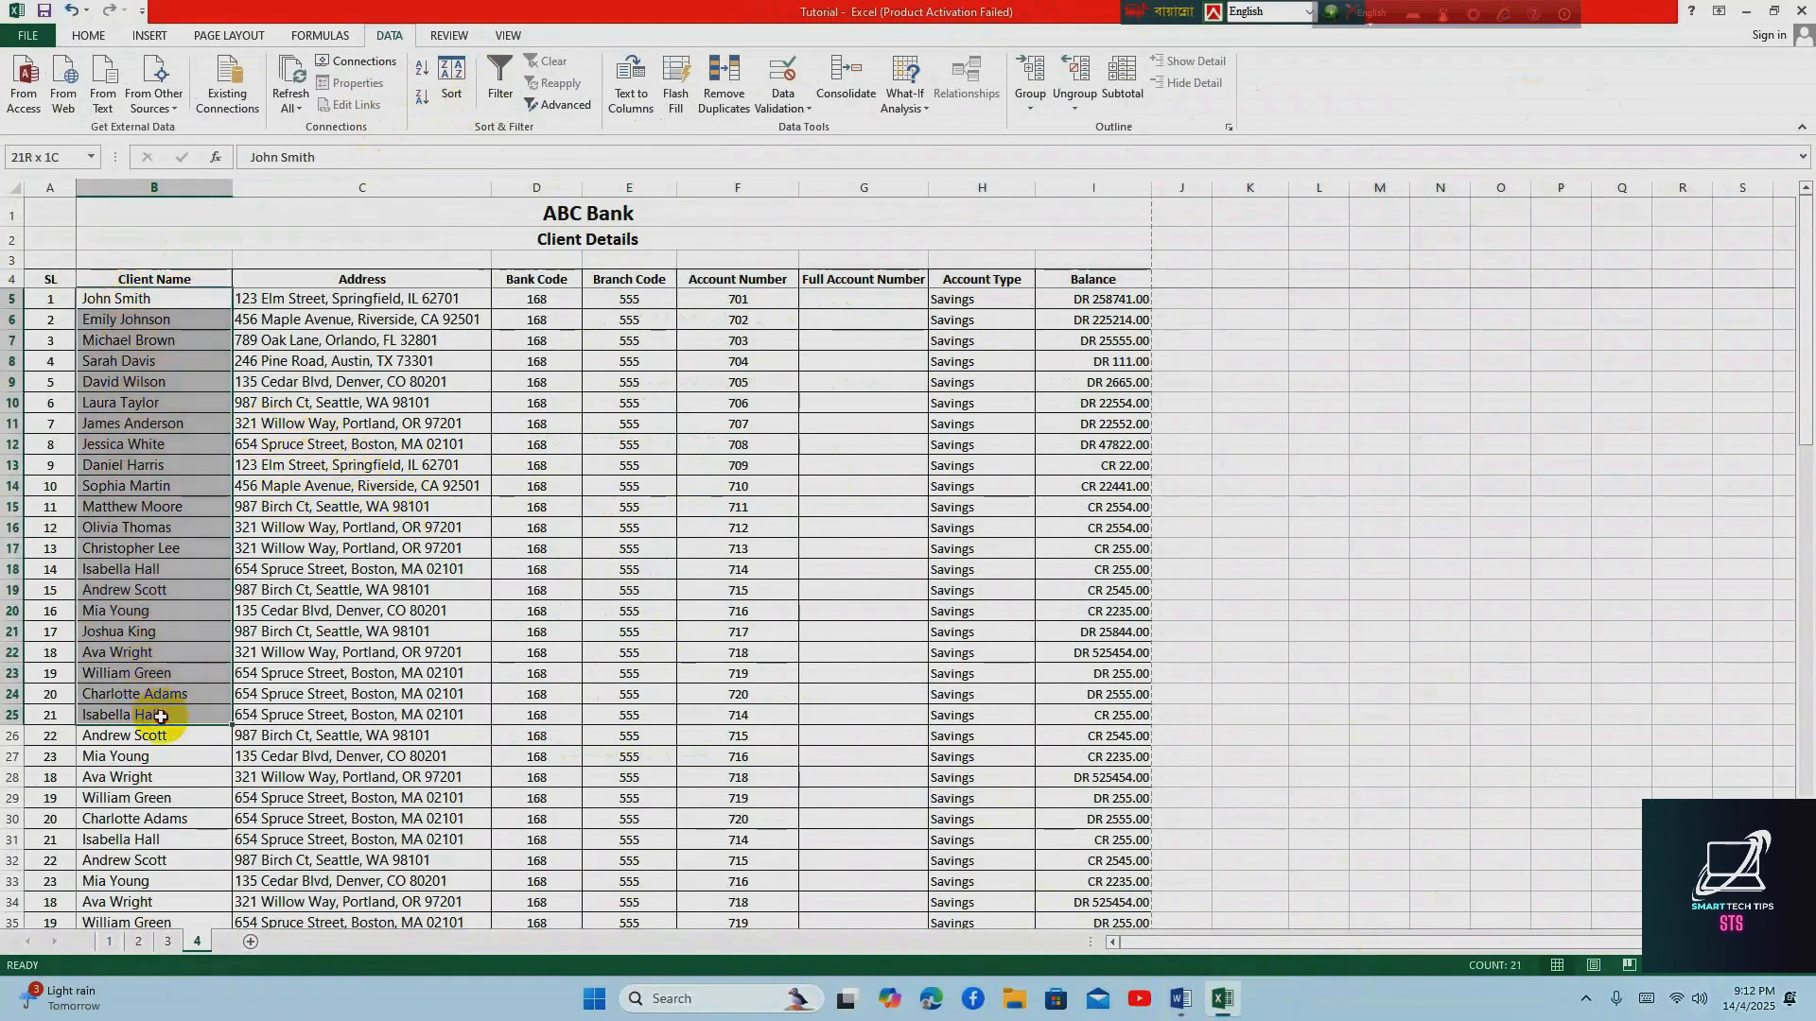
pyautogui.moveTo(123, 298); pyautogui.dragTo(183, 931)
pyautogui.scroll(10, 302, 534)
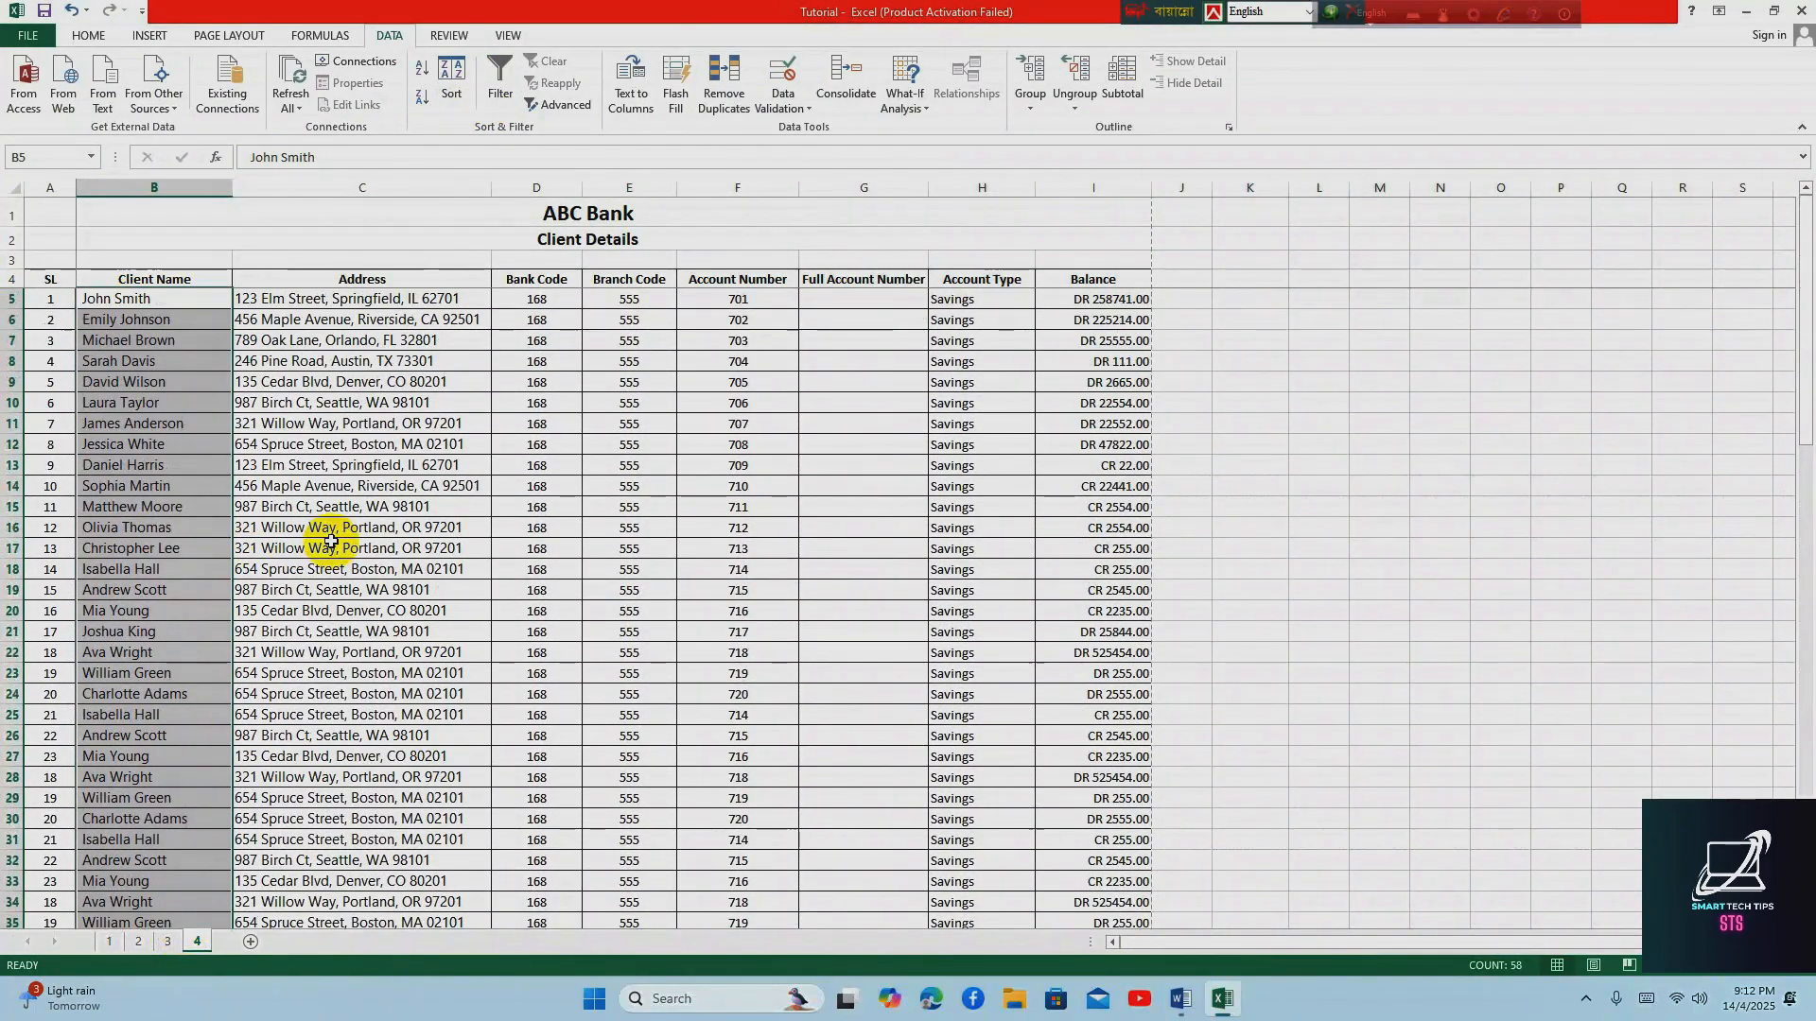
pyautogui.click(104, 402)
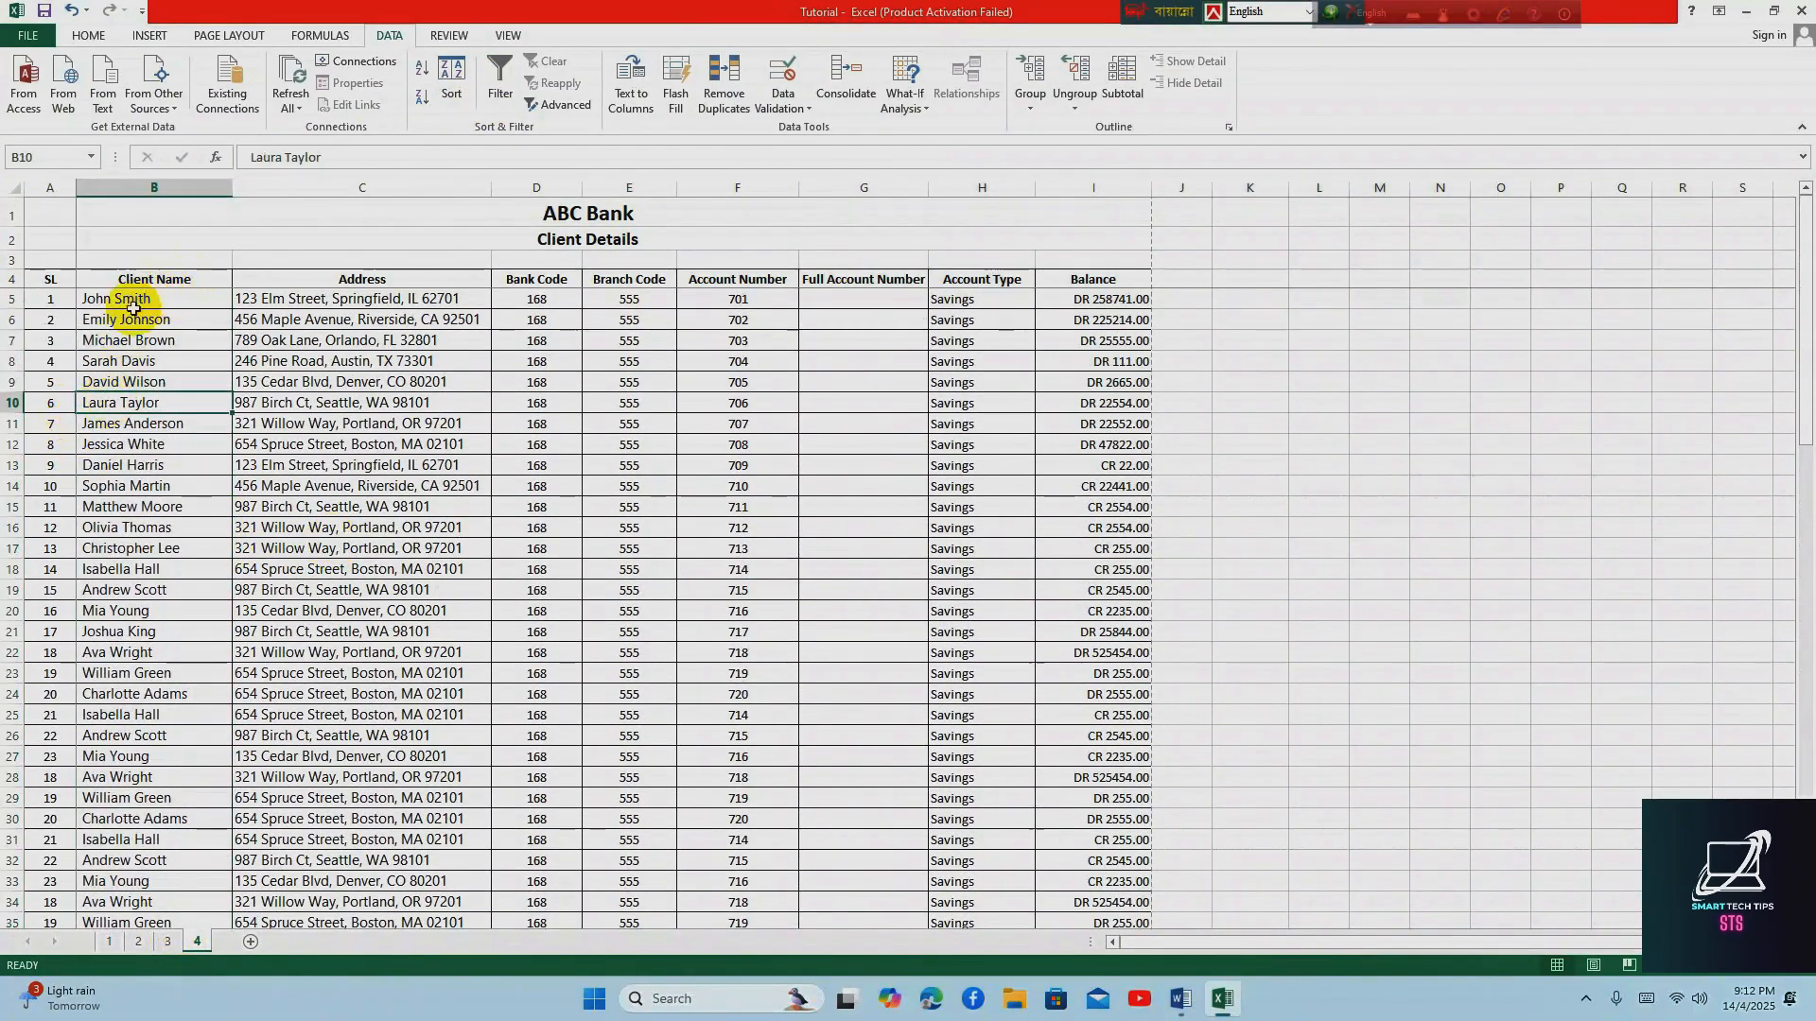
# Sort the client table A4:I90, including its header row, by Client Name on values in A to Z order
pyautogui.click(48, 282)
pyautogui.moveTo(48, 282); pyautogui.dragTo(1089, 882)
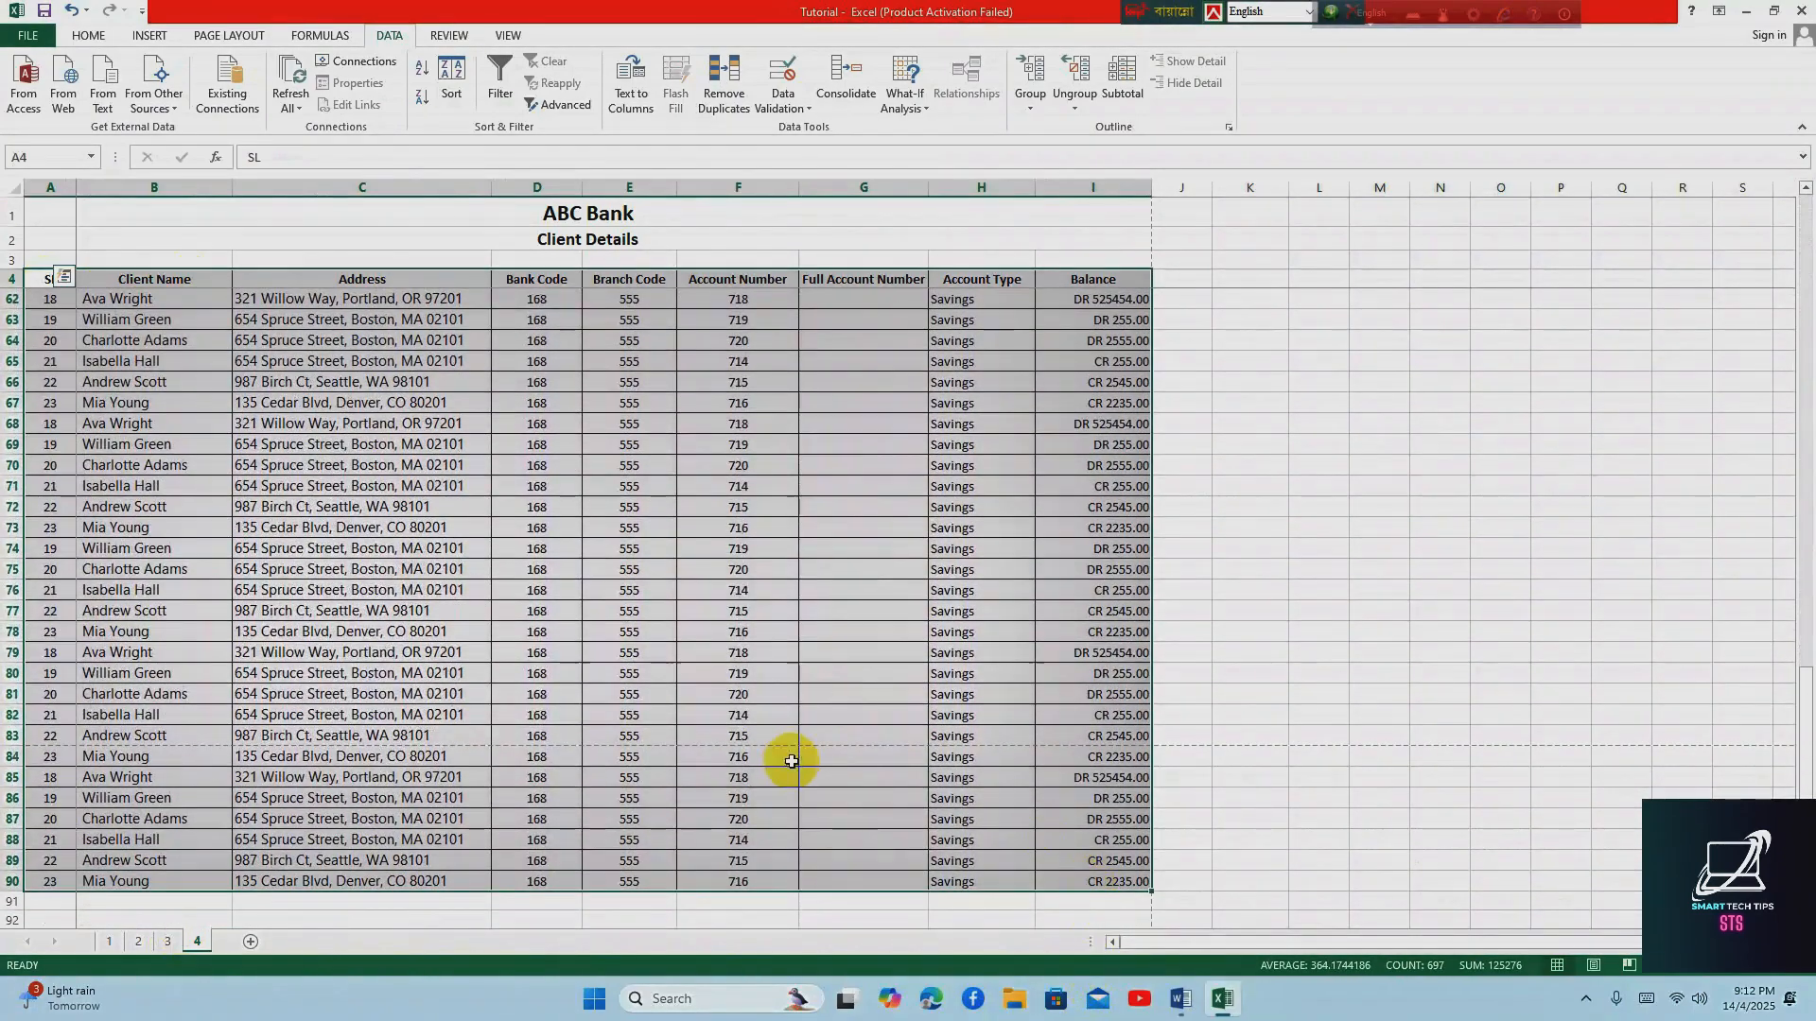
pyautogui.scroll(19, 771, 737)
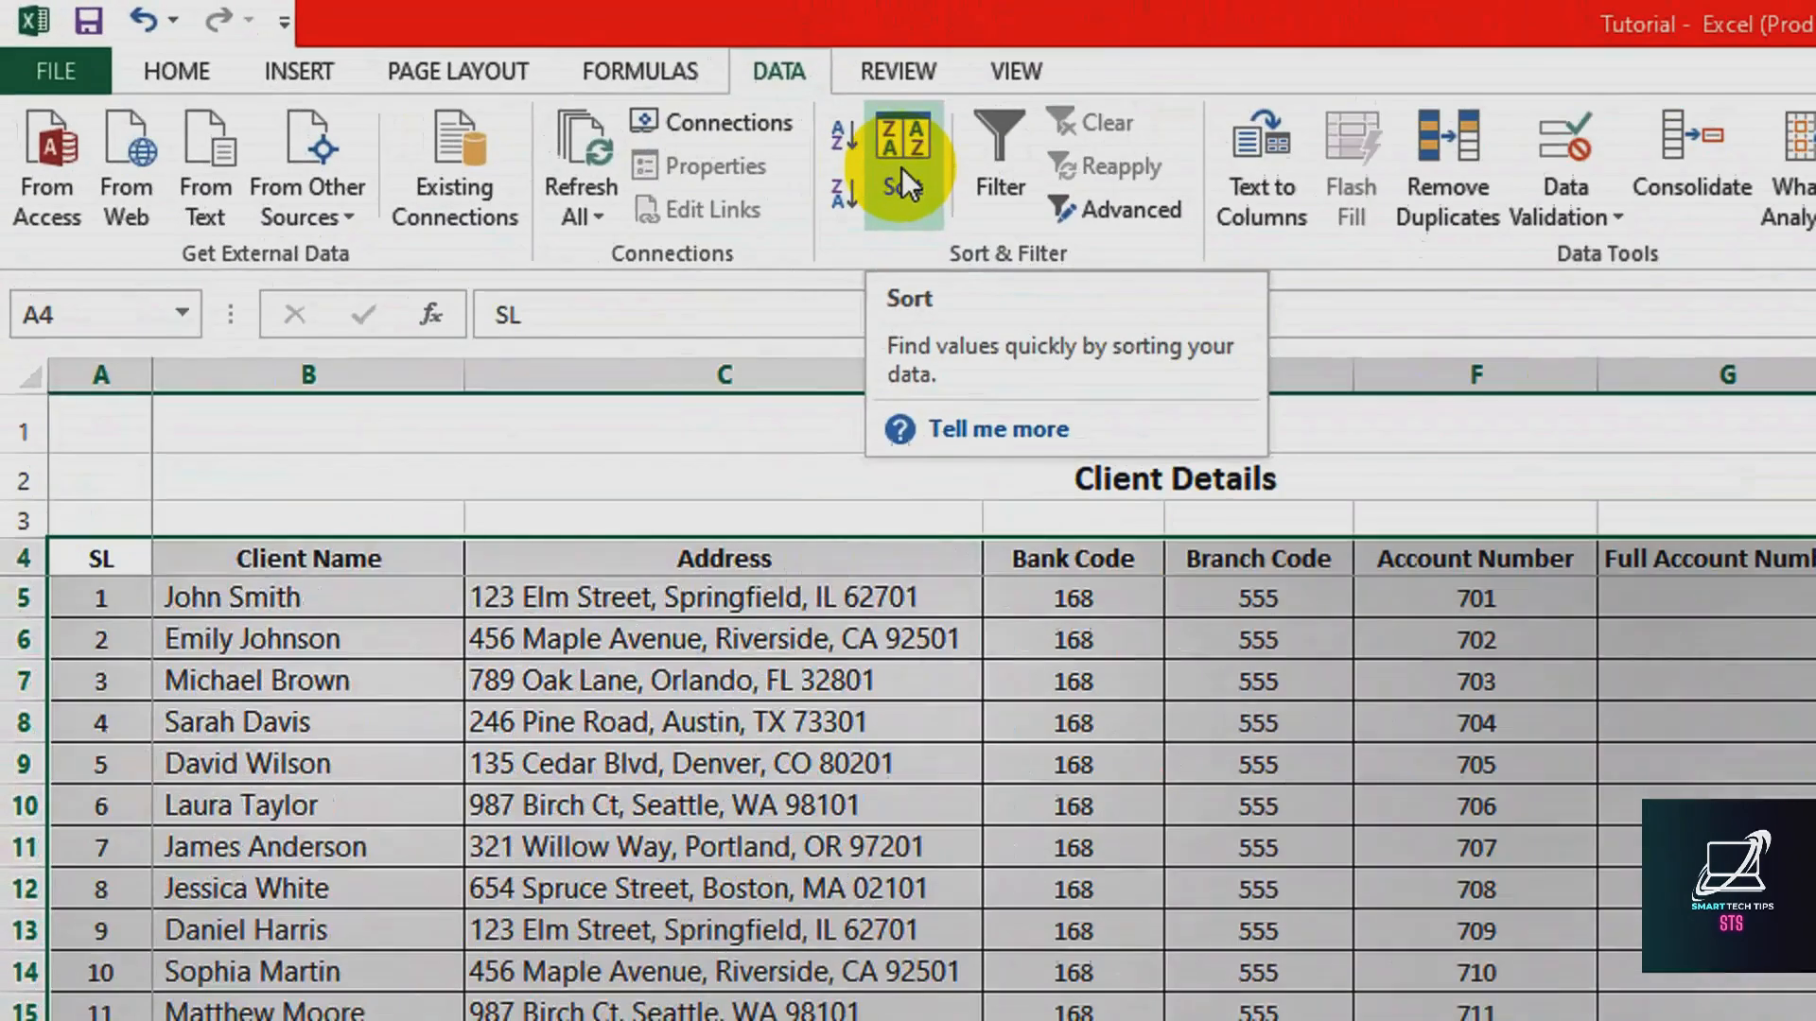
pyautogui.click(451, 91)
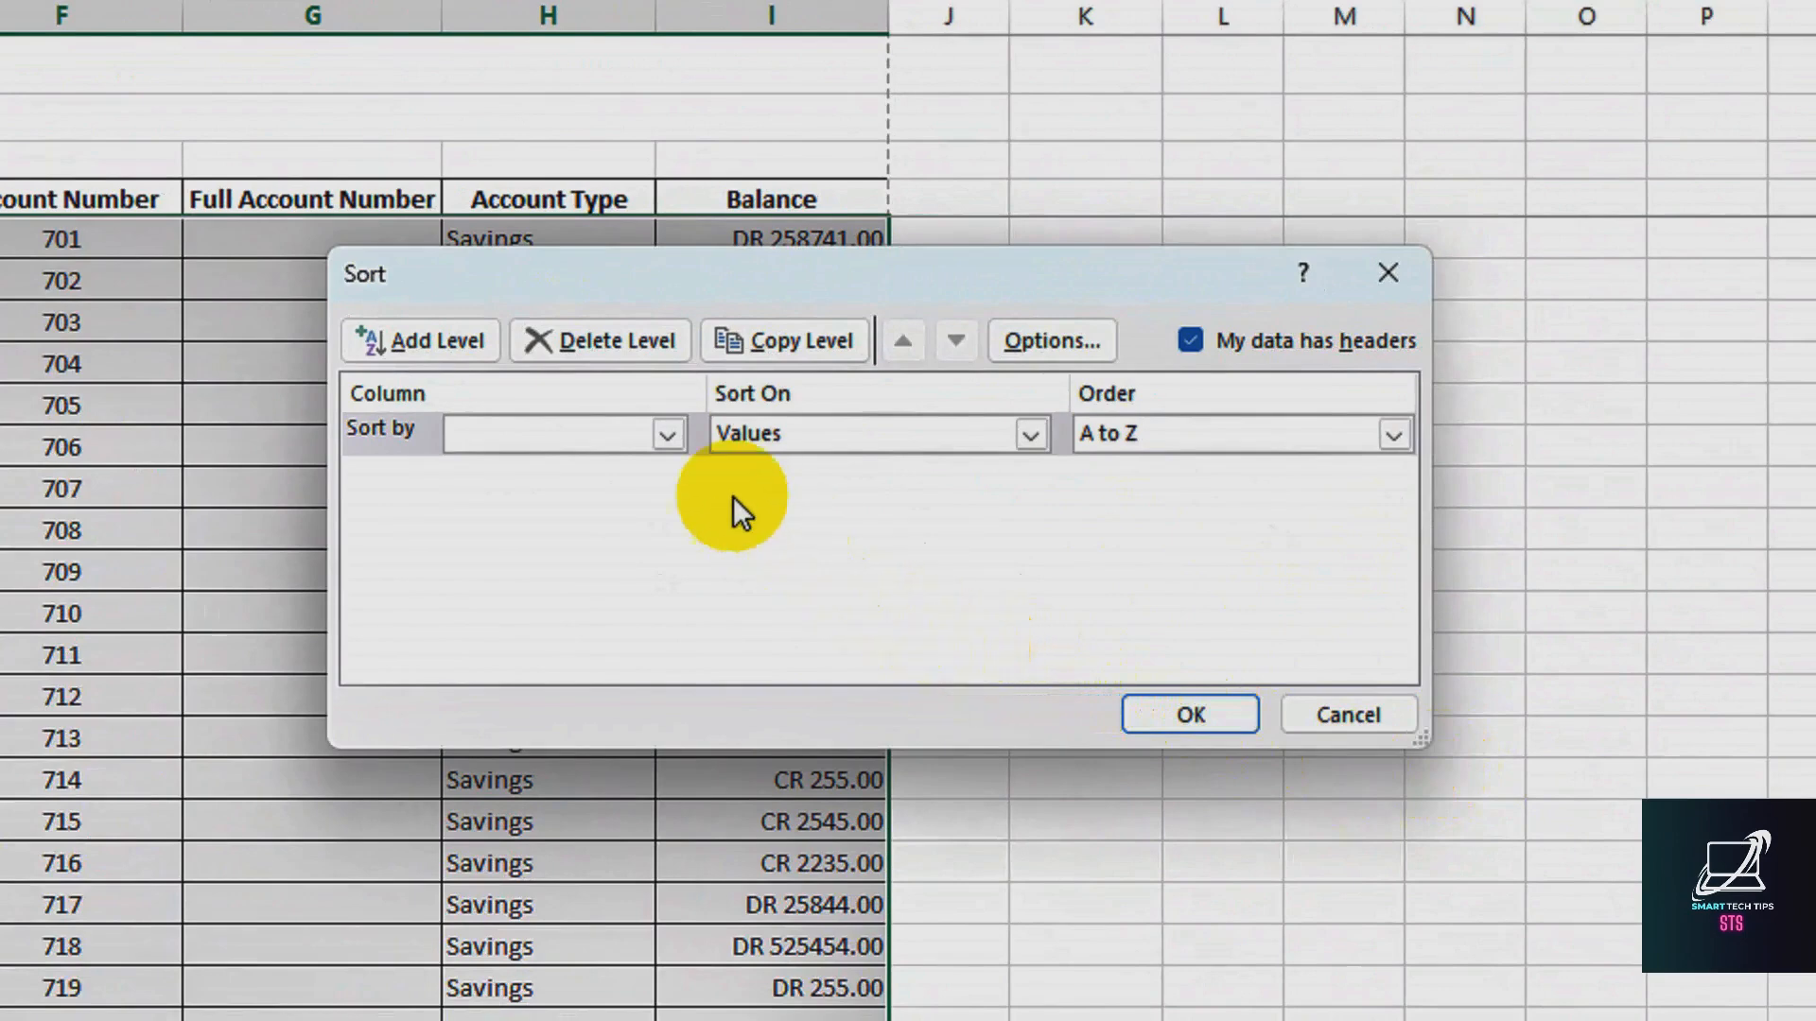
pyautogui.click(667, 435)
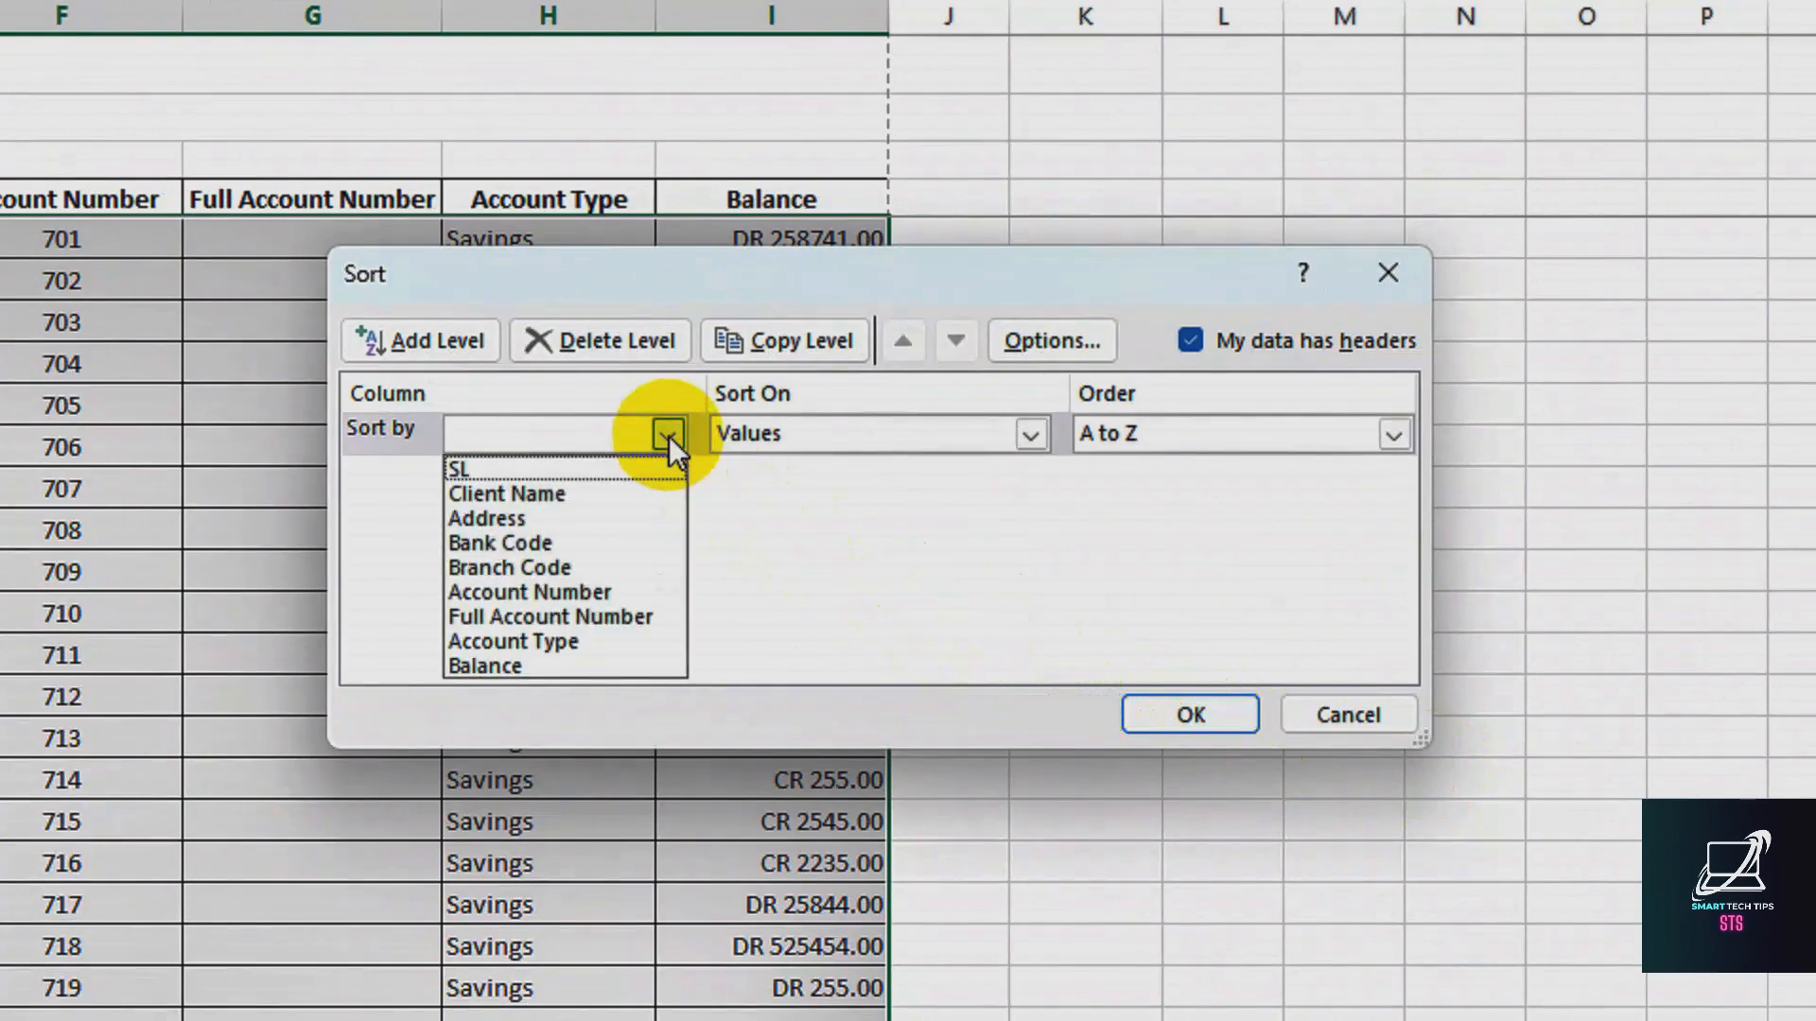
pyautogui.click(554, 498)
pyautogui.click(814, 444)
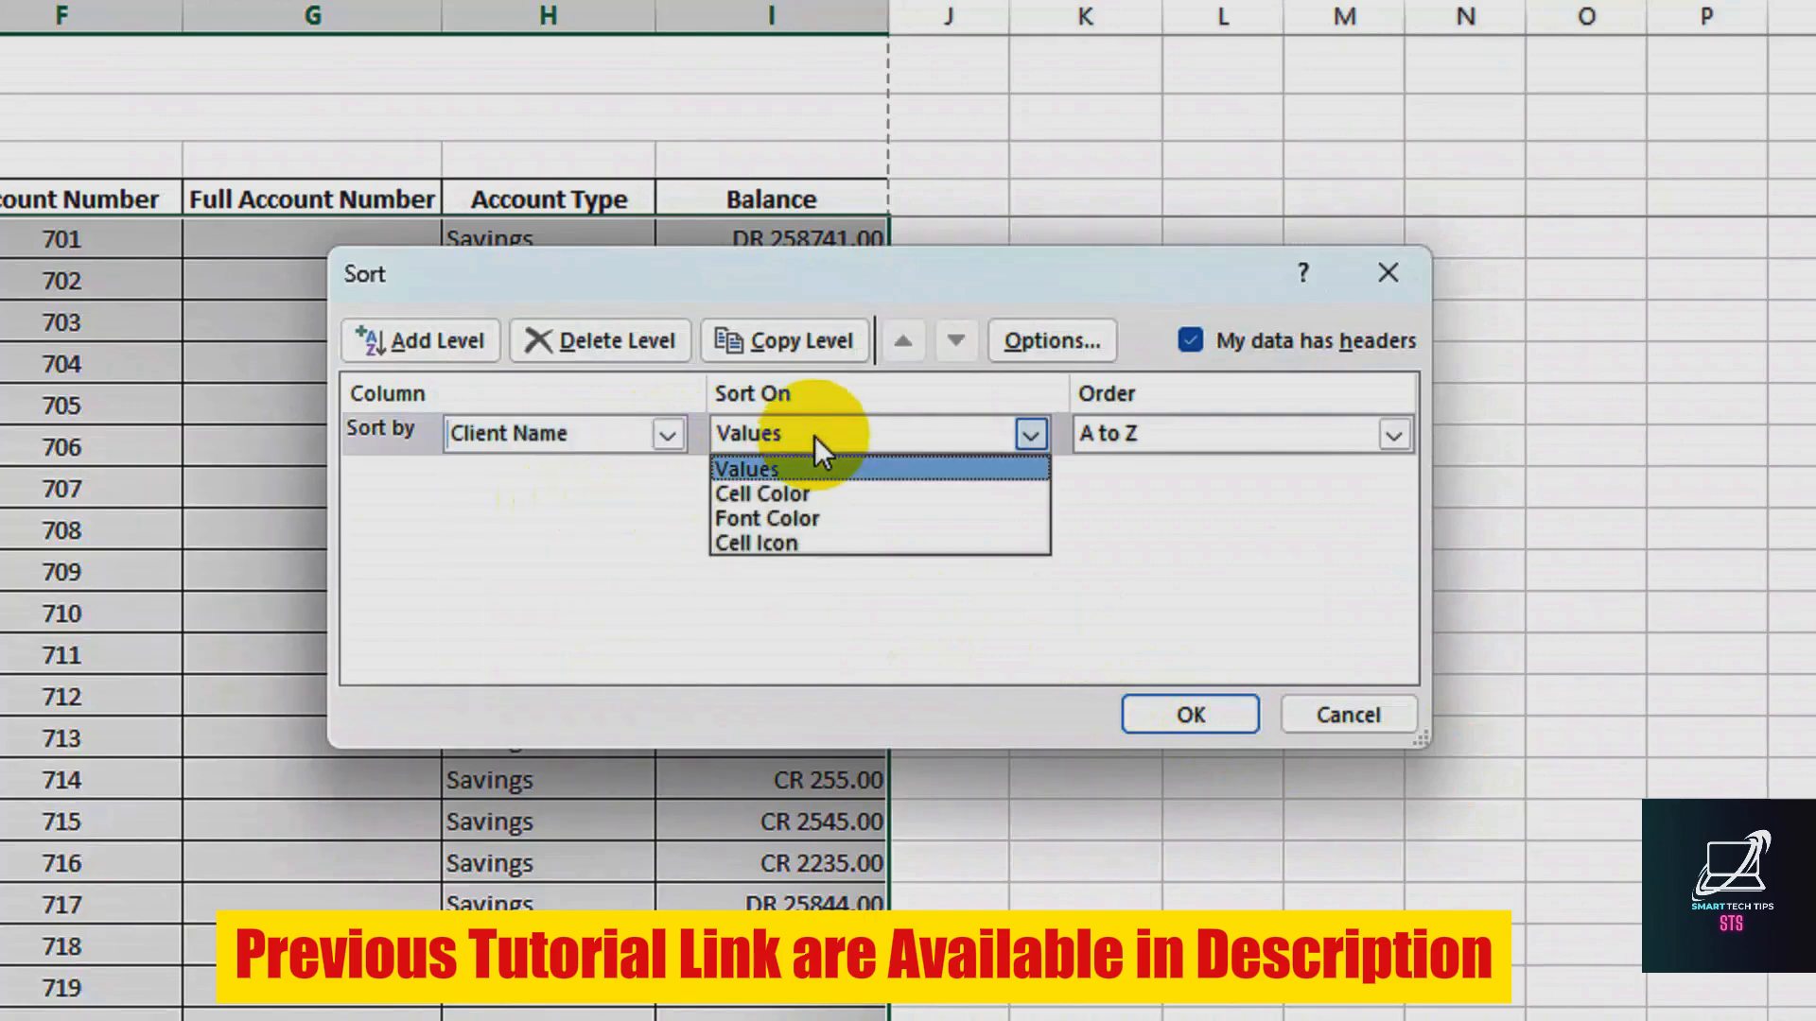
pyautogui.click(801, 464)
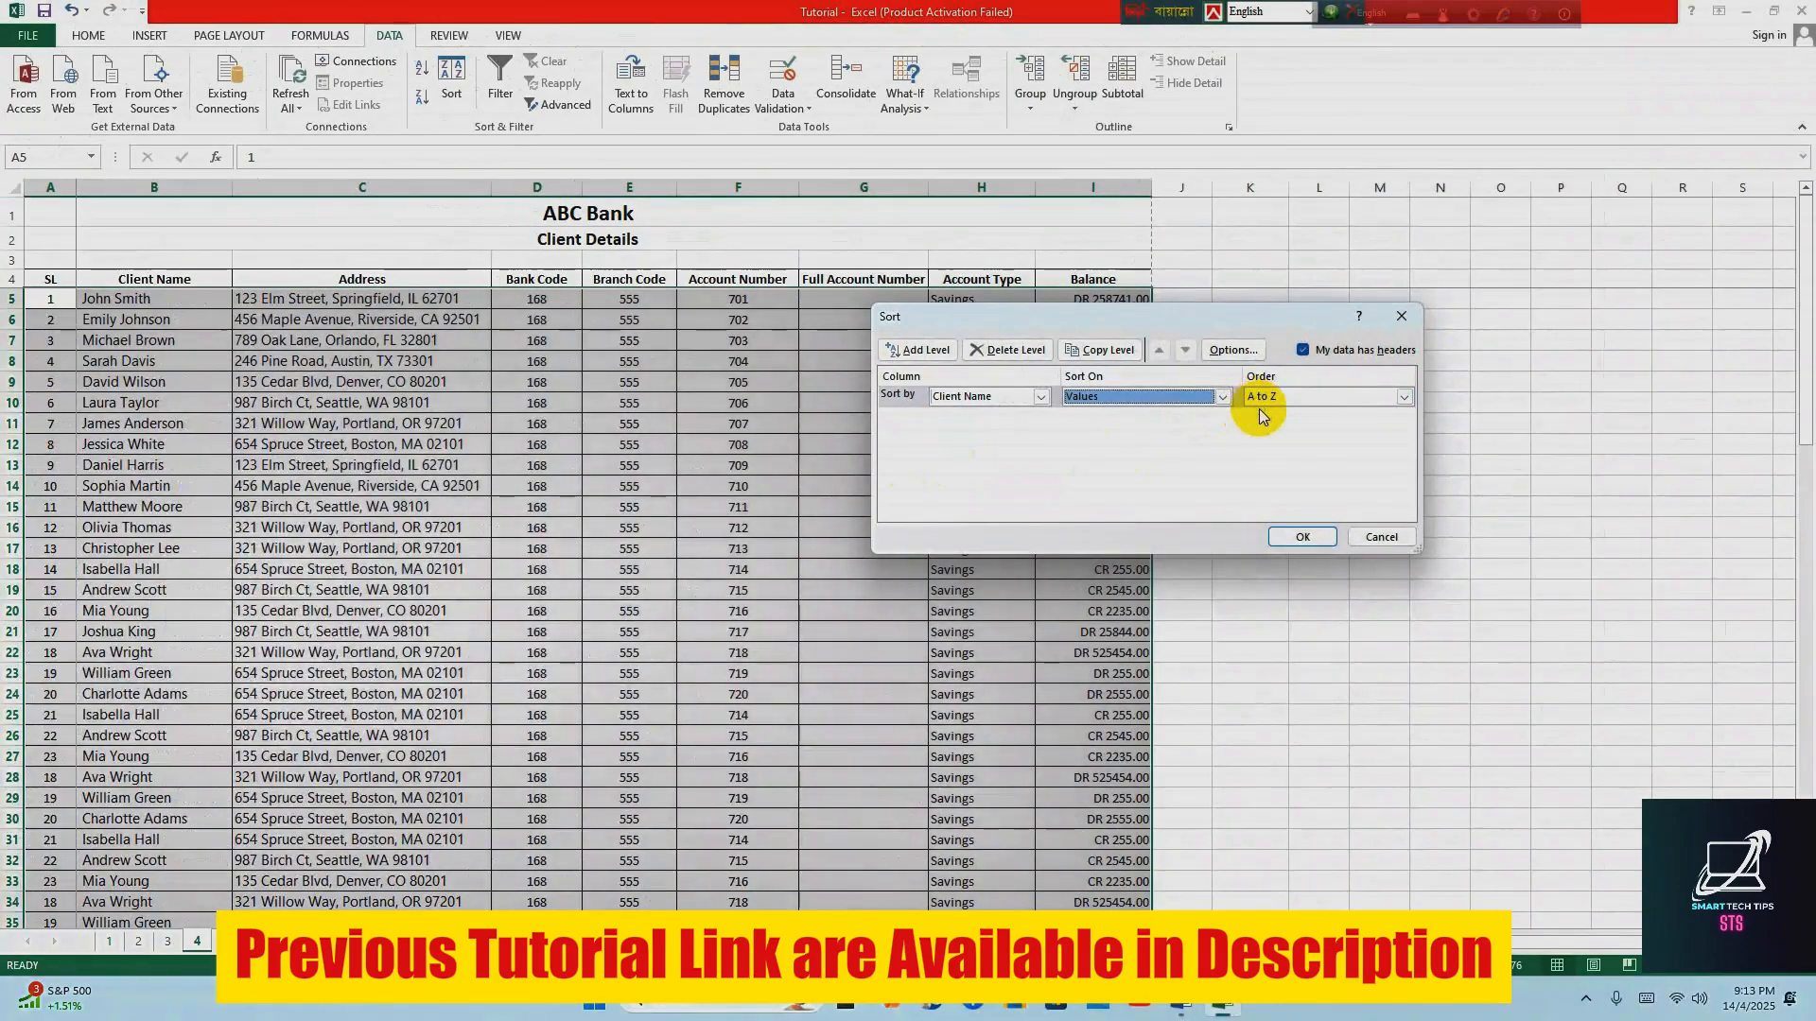
pyautogui.click(1303, 536)
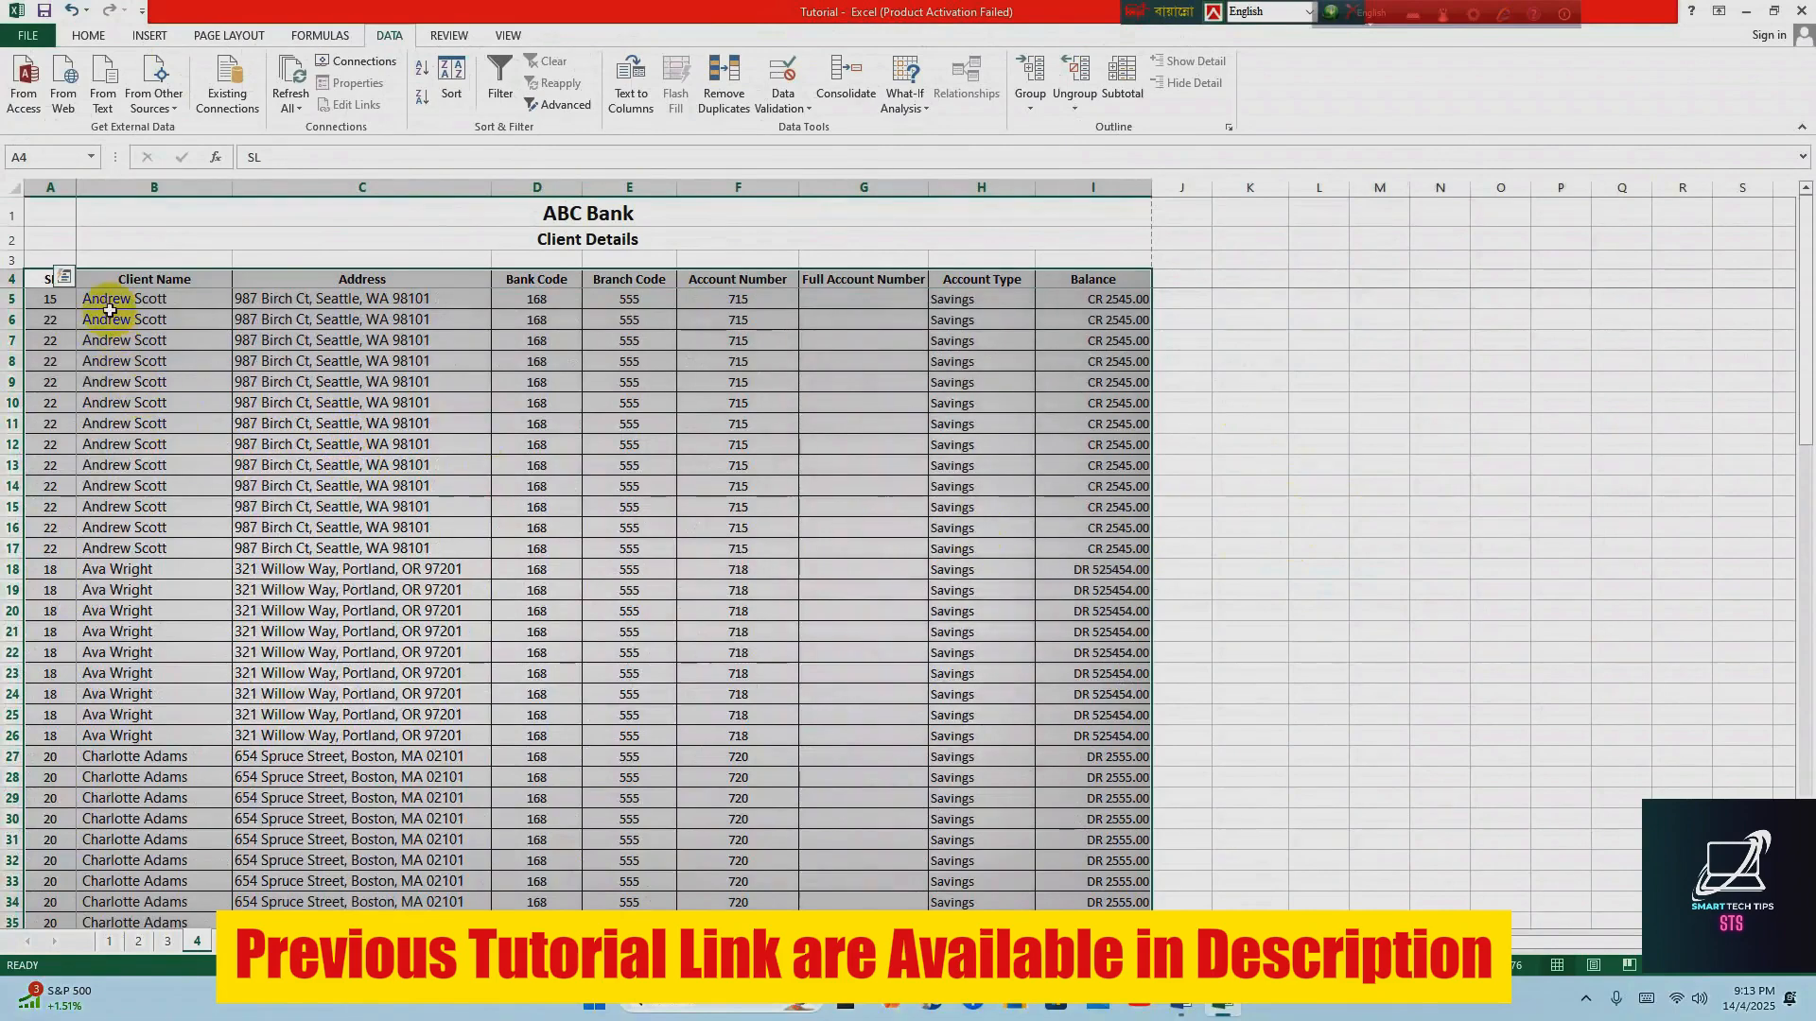
# Review the Client Name column down to the last row to check the alphabetical order and grouping of repeated names
pyautogui.moveTo(104, 295); pyautogui.dragTo(160, 552)
pyautogui.scroll(-3, 160, 552)
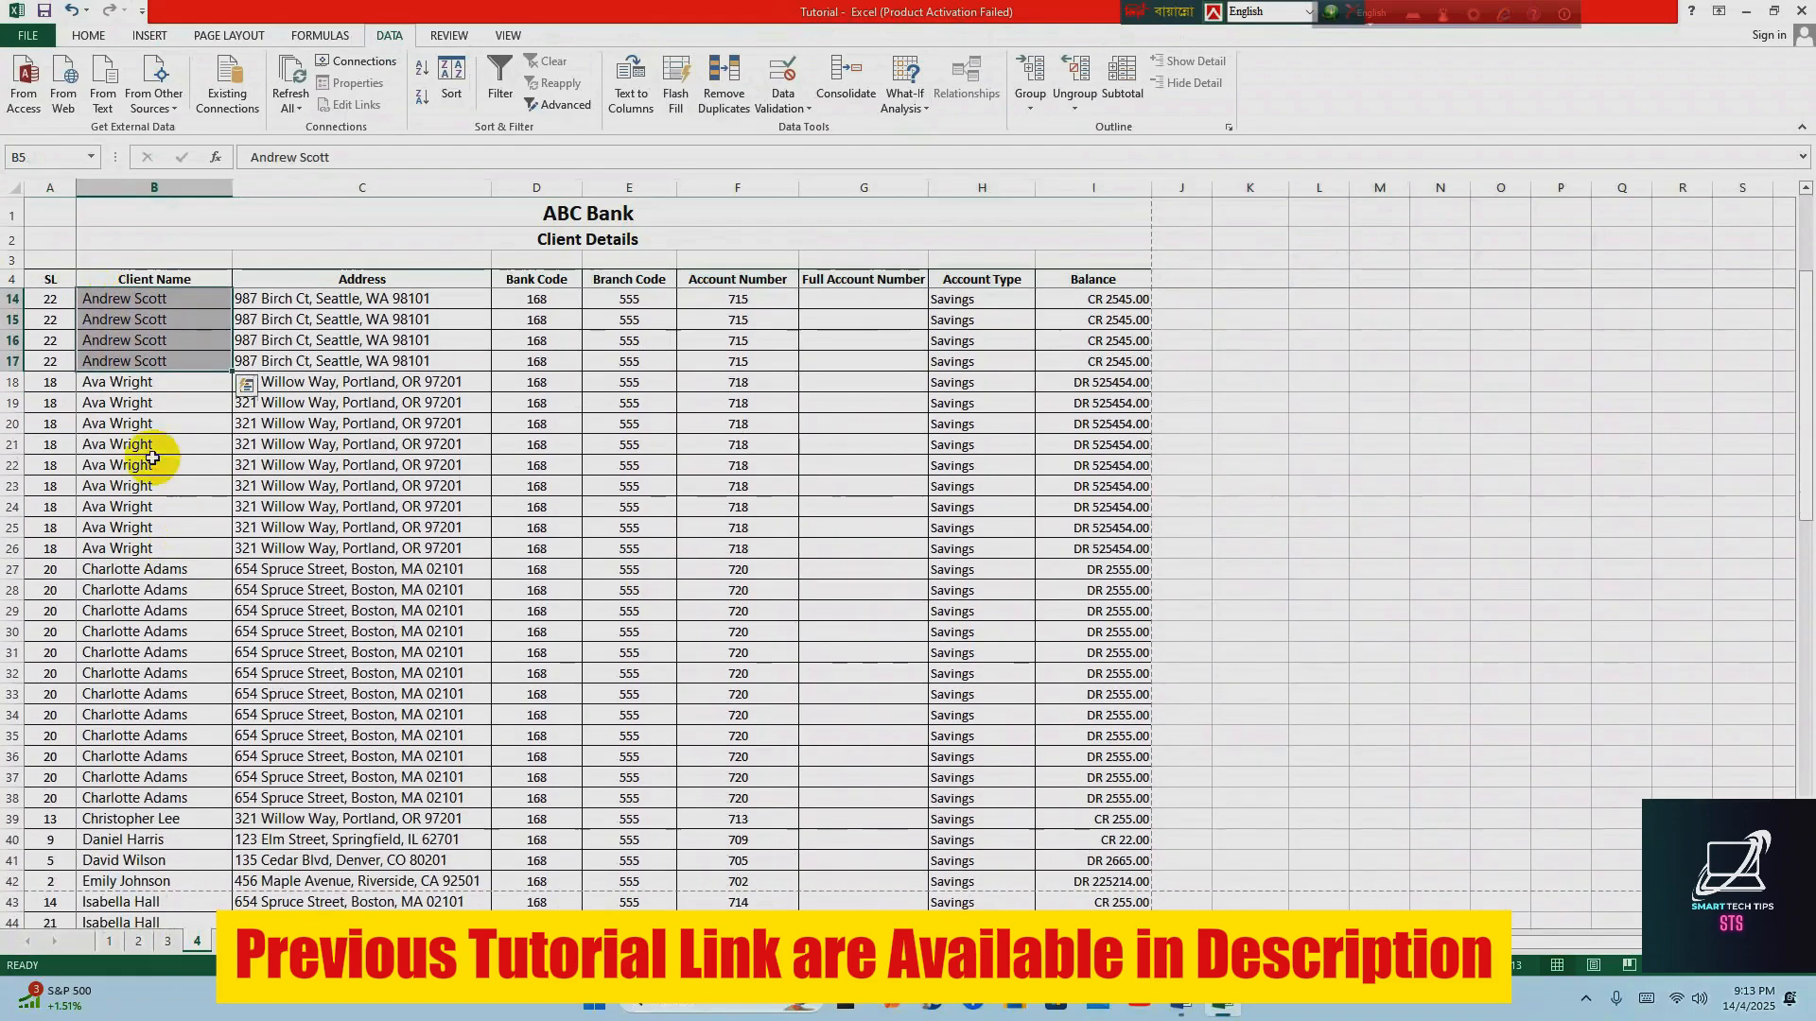
pyautogui.moveTo(150, 383); pyautogui.dragTo(145, 669)
pyautogui.scroll(-3, 145, 668)
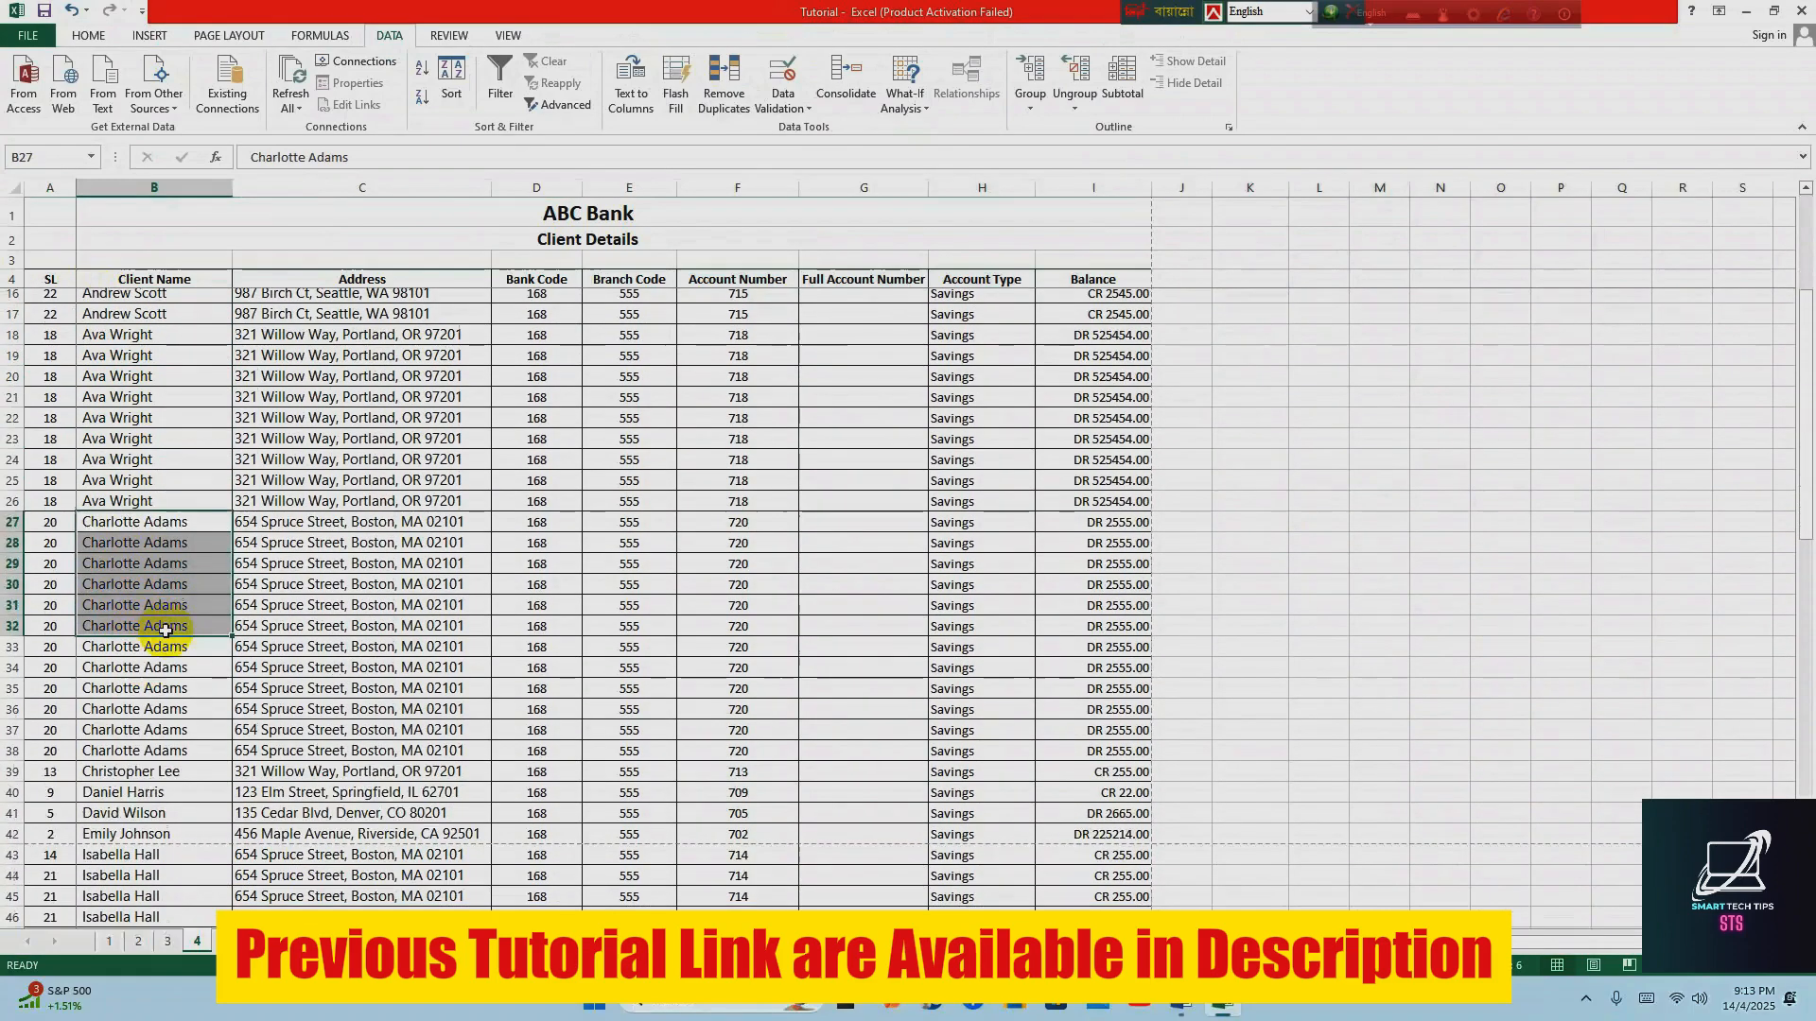
pyautogui.click(124, 381)
pyautogui.moveTo(125, 381); pyautogui.dragTo(150, 669)
pyautogui.scroll(-2, 149, 668)
pyautogui.click(118, 527)
pyautogui.click(130, 571)
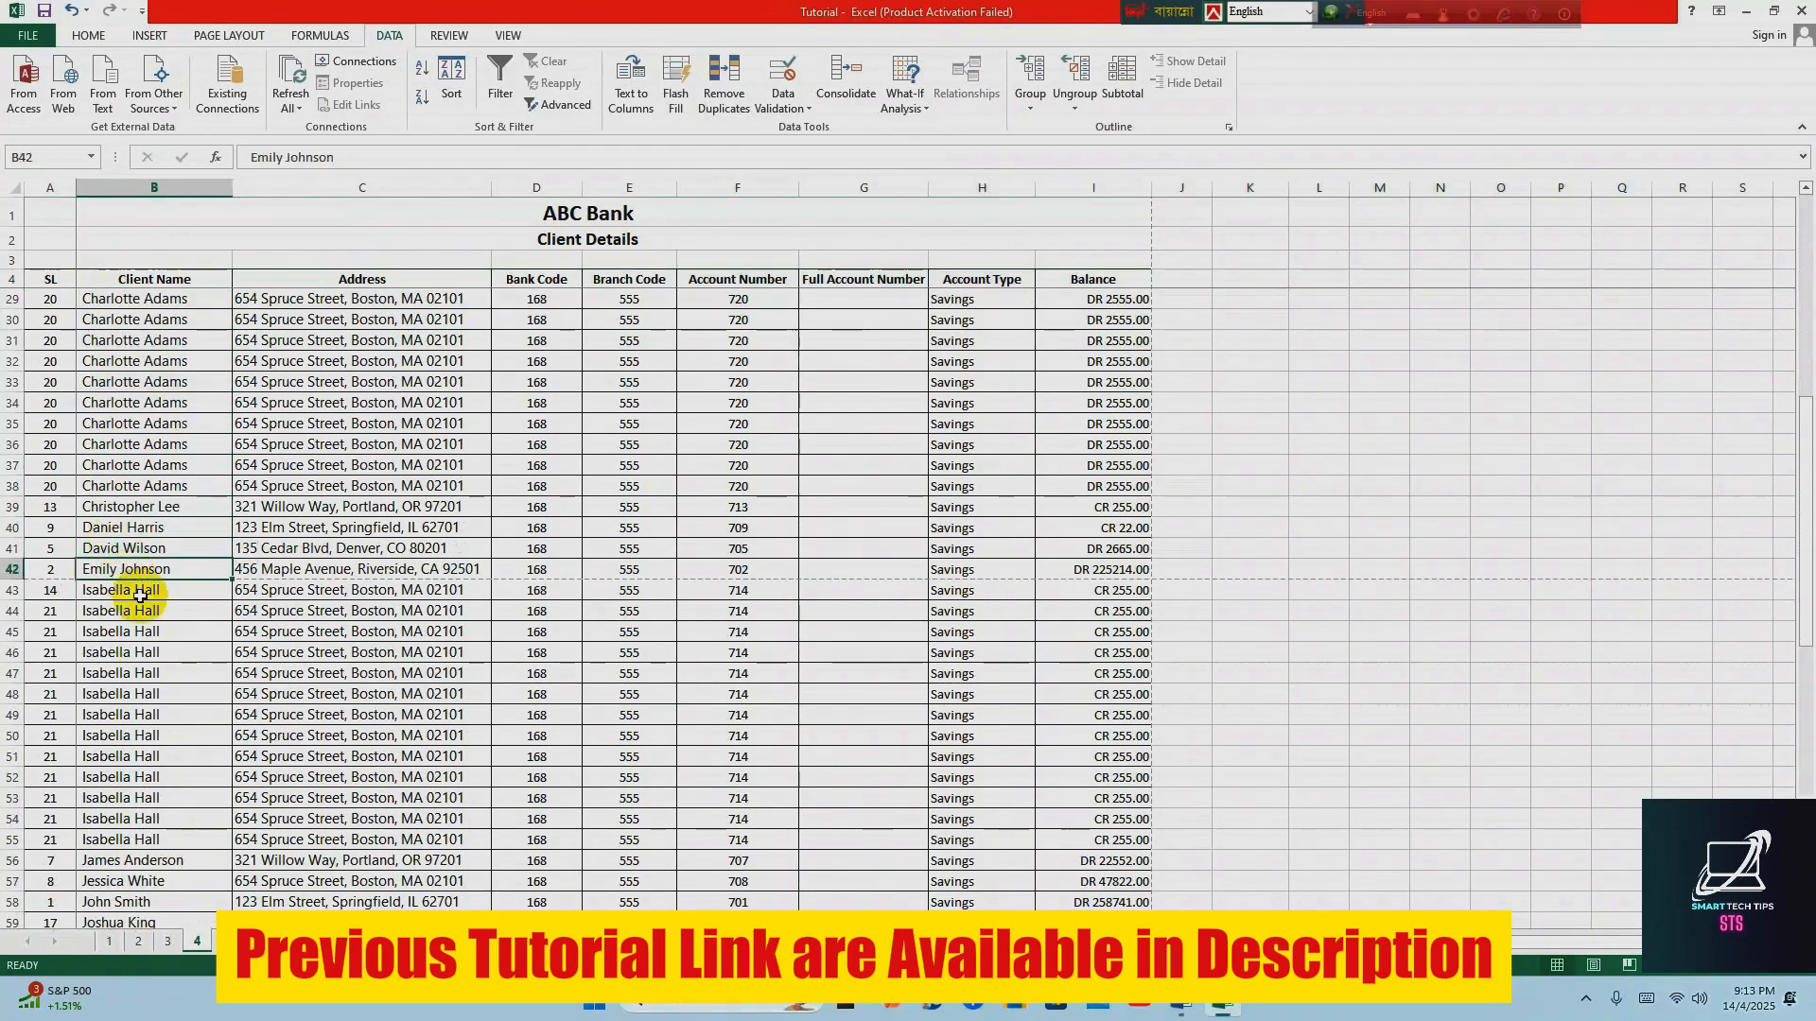
pyautogui.scroll(-12, 174, 627)
pyautogui.scroll(-3, 175, 637)
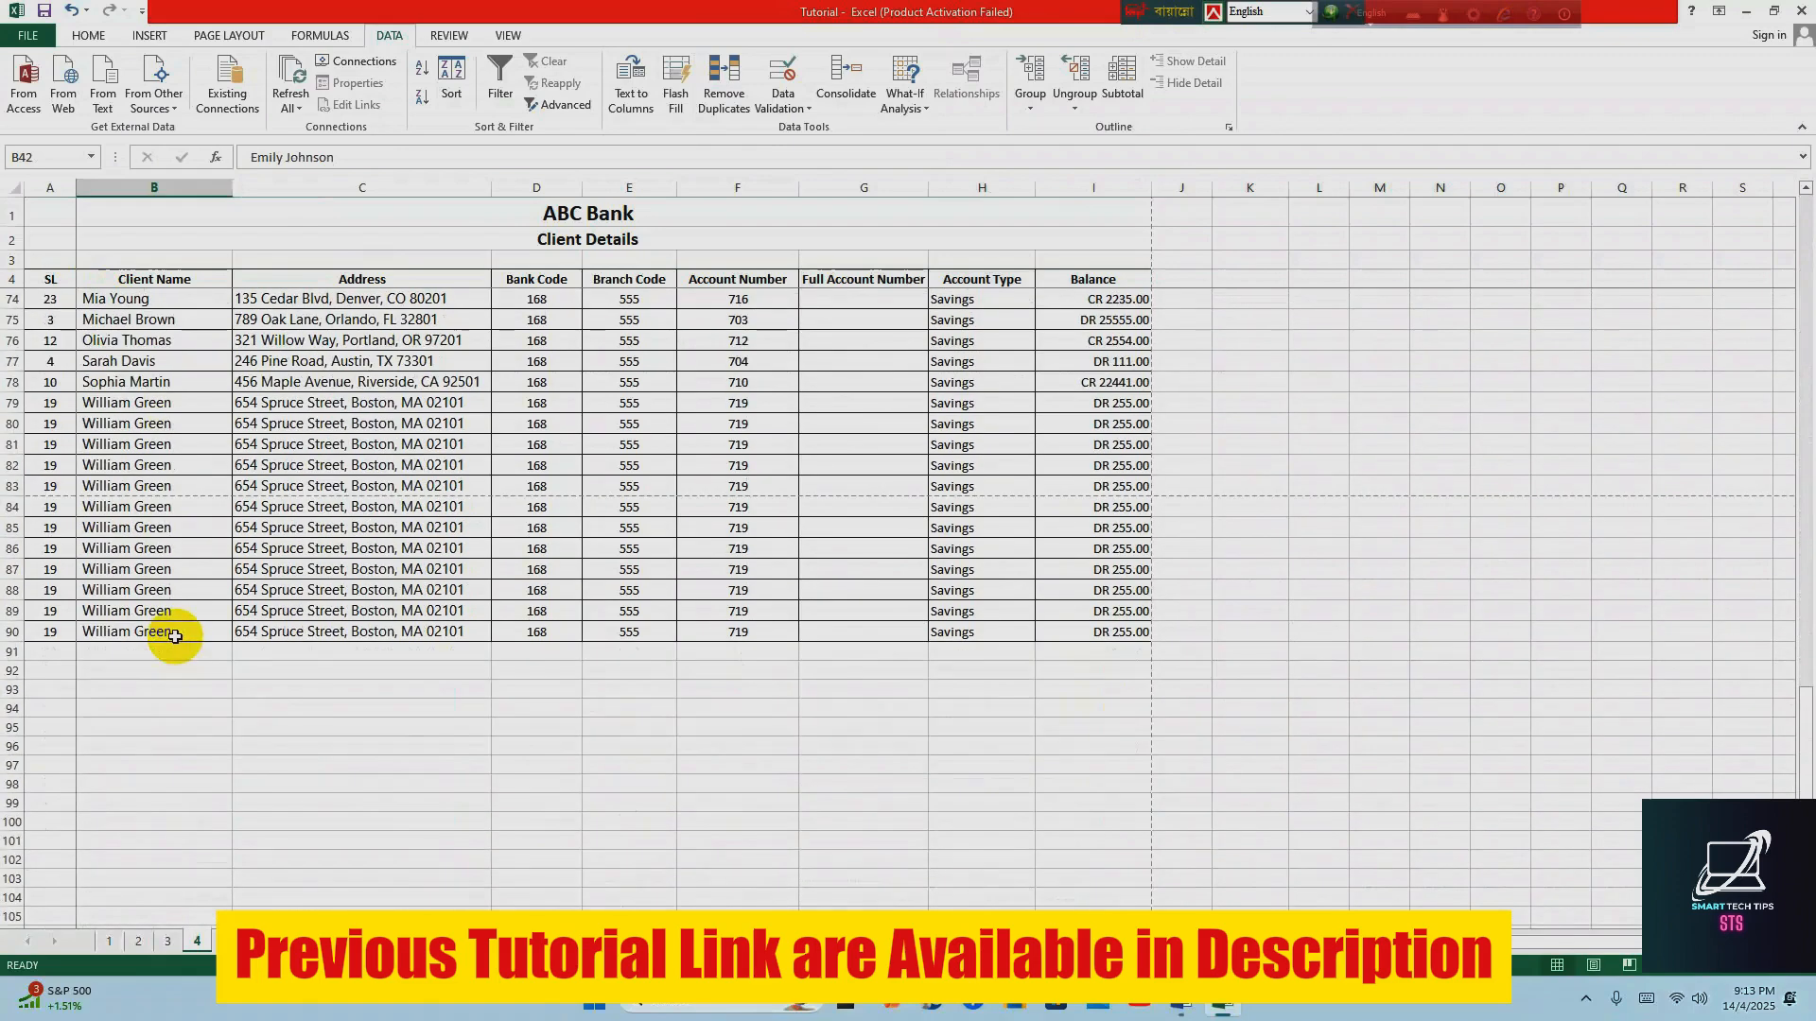
pyautogui.scroll(18, 176, 624)
pyautogui.scroll(5, 176, 600)
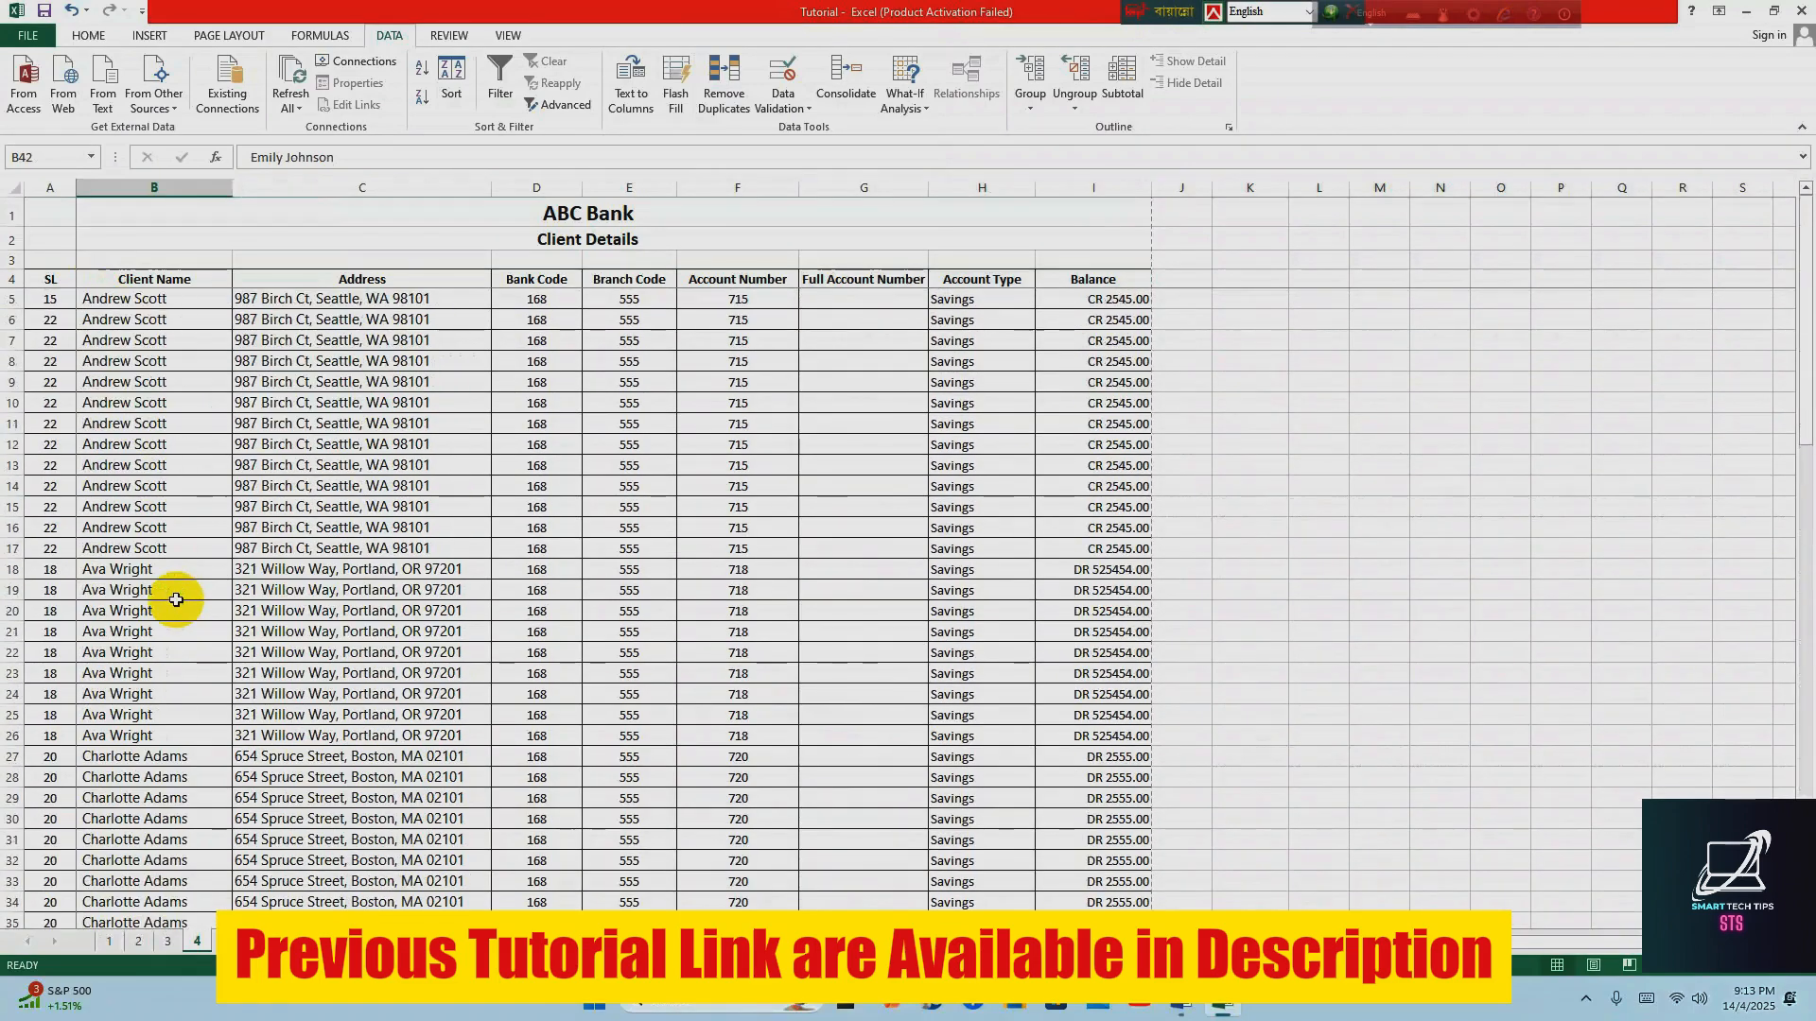
pyautogui.click(421, 402)
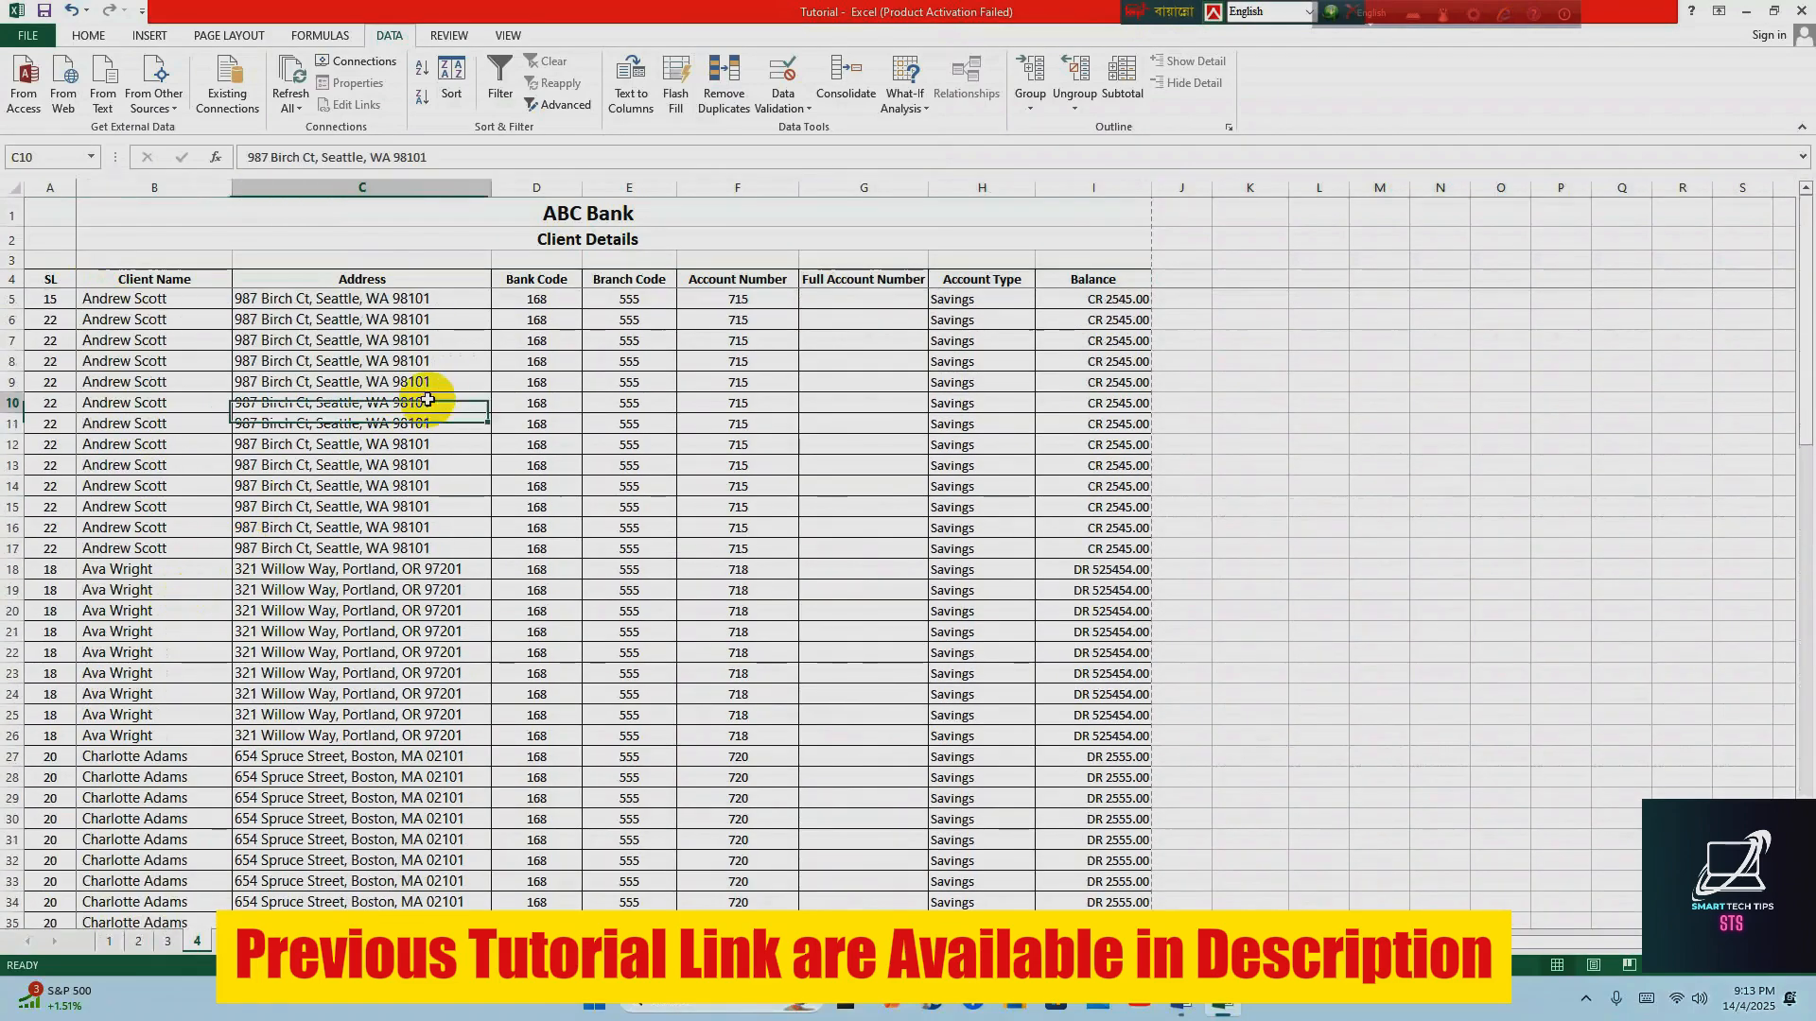
# Switch to the Word topic list, italicize the Format Paint topic, and return to the Excel workbook
pyautogui.click(1181, 1008)
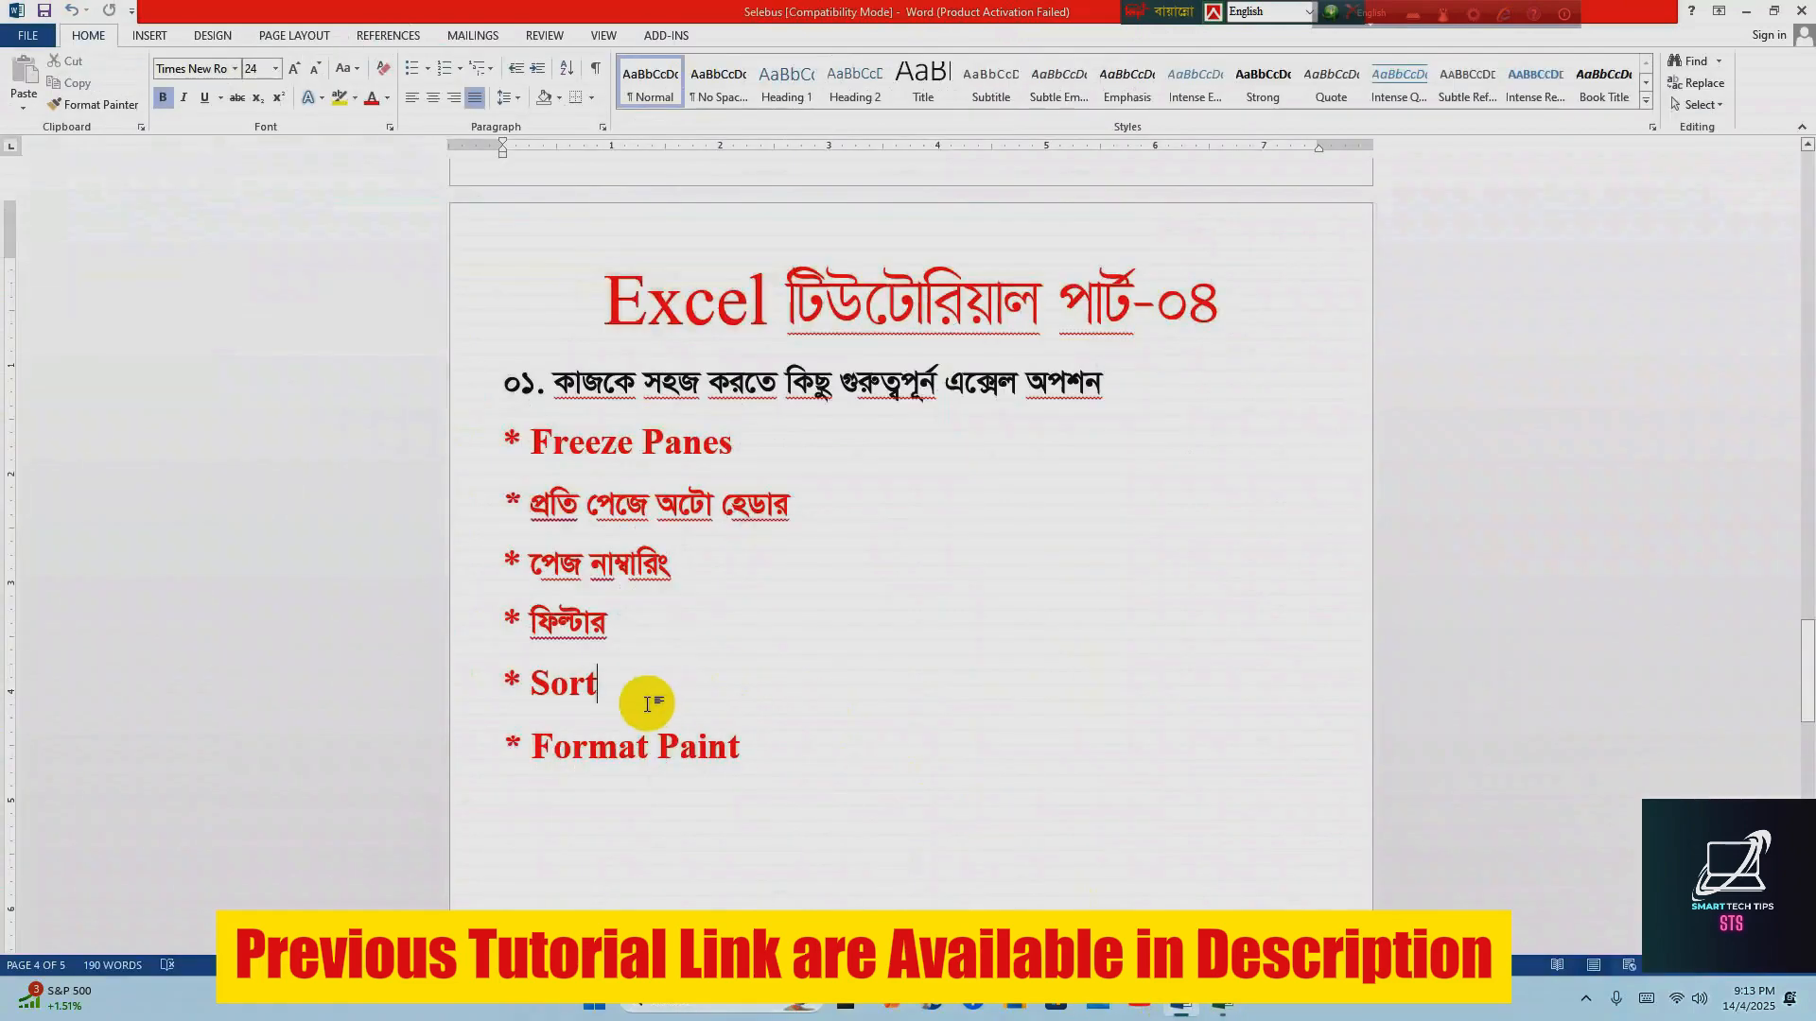
pyautogui.moveTo(535, 747); pyautogui.dragTo(799, 744)
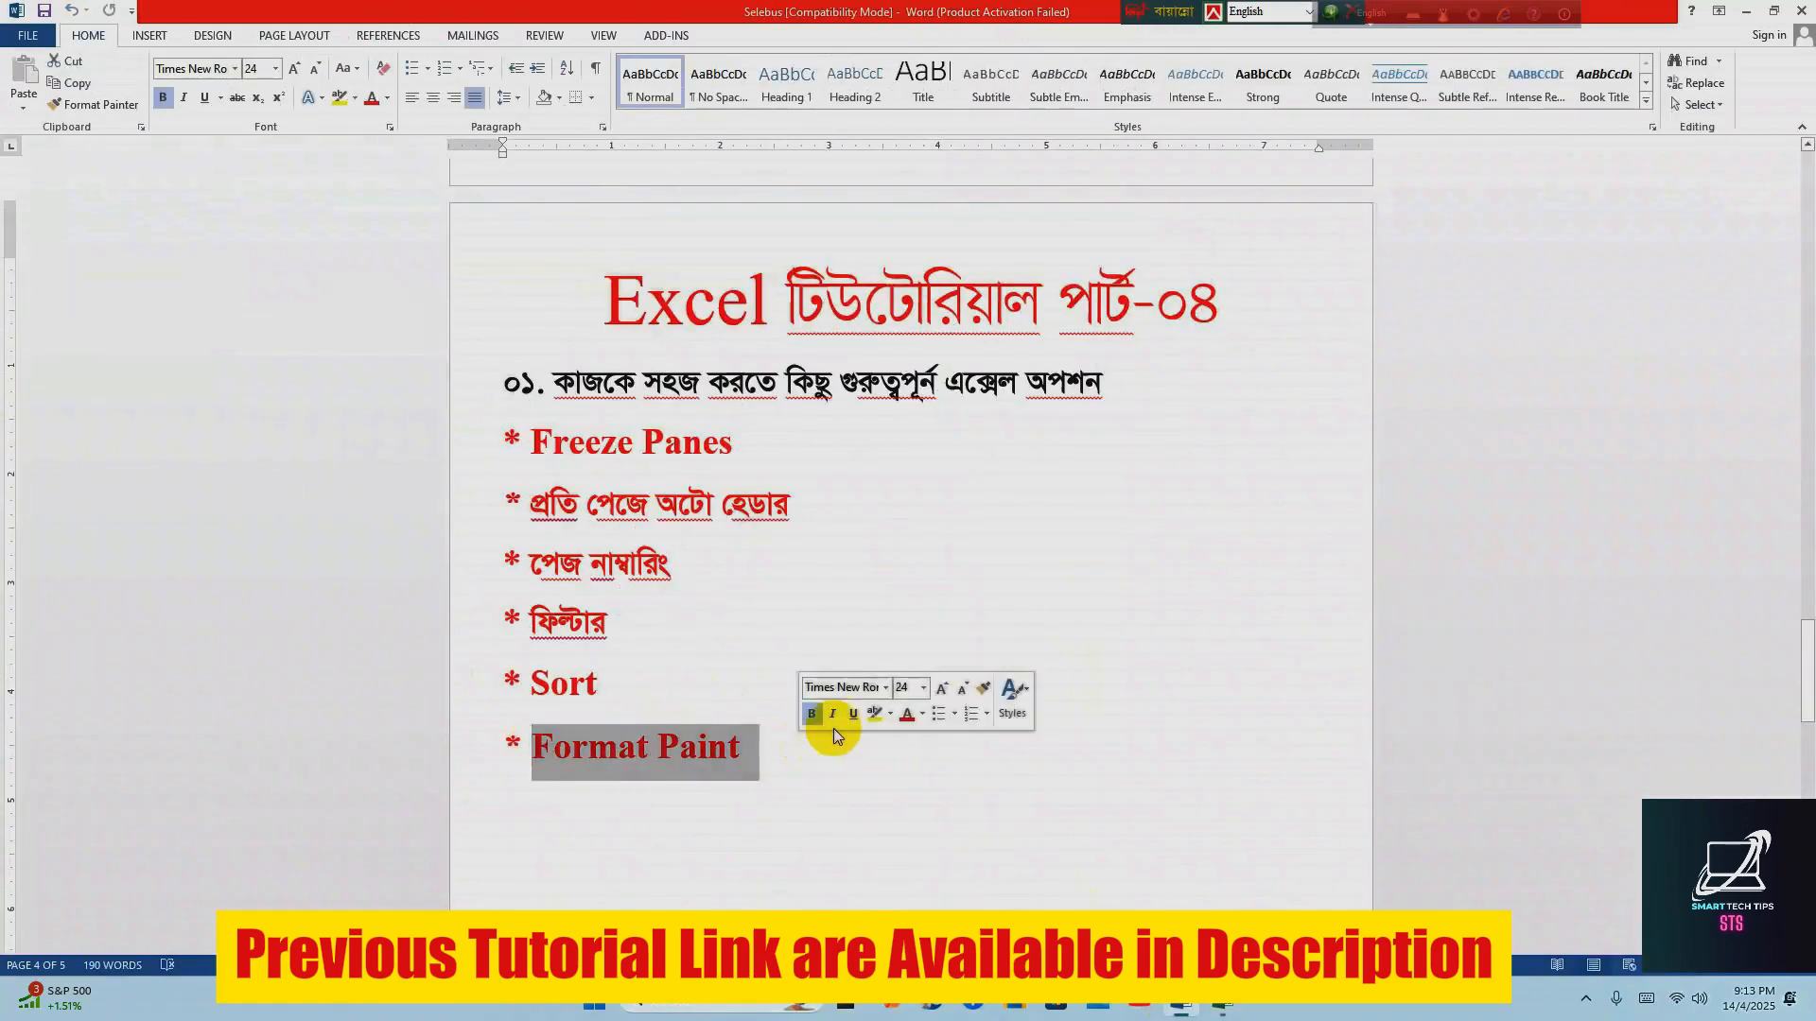
pyautogui.click(845, 716)
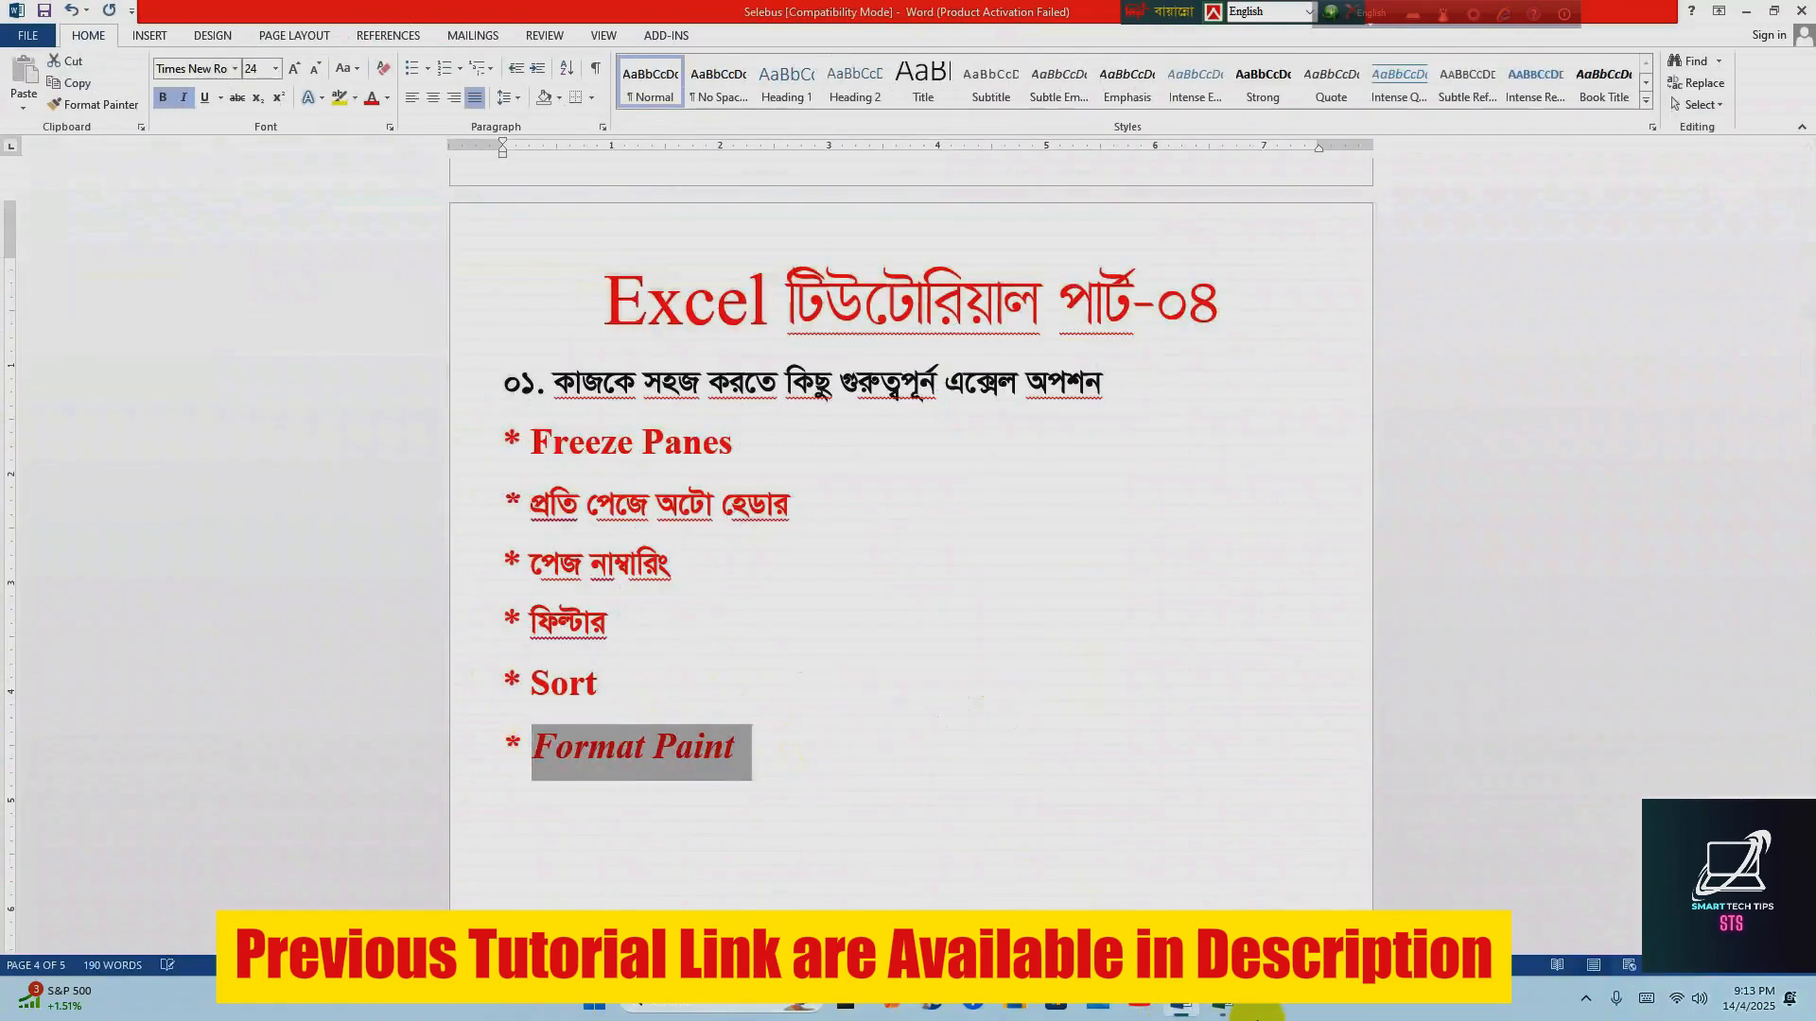
pyautogui.click(916, 754)
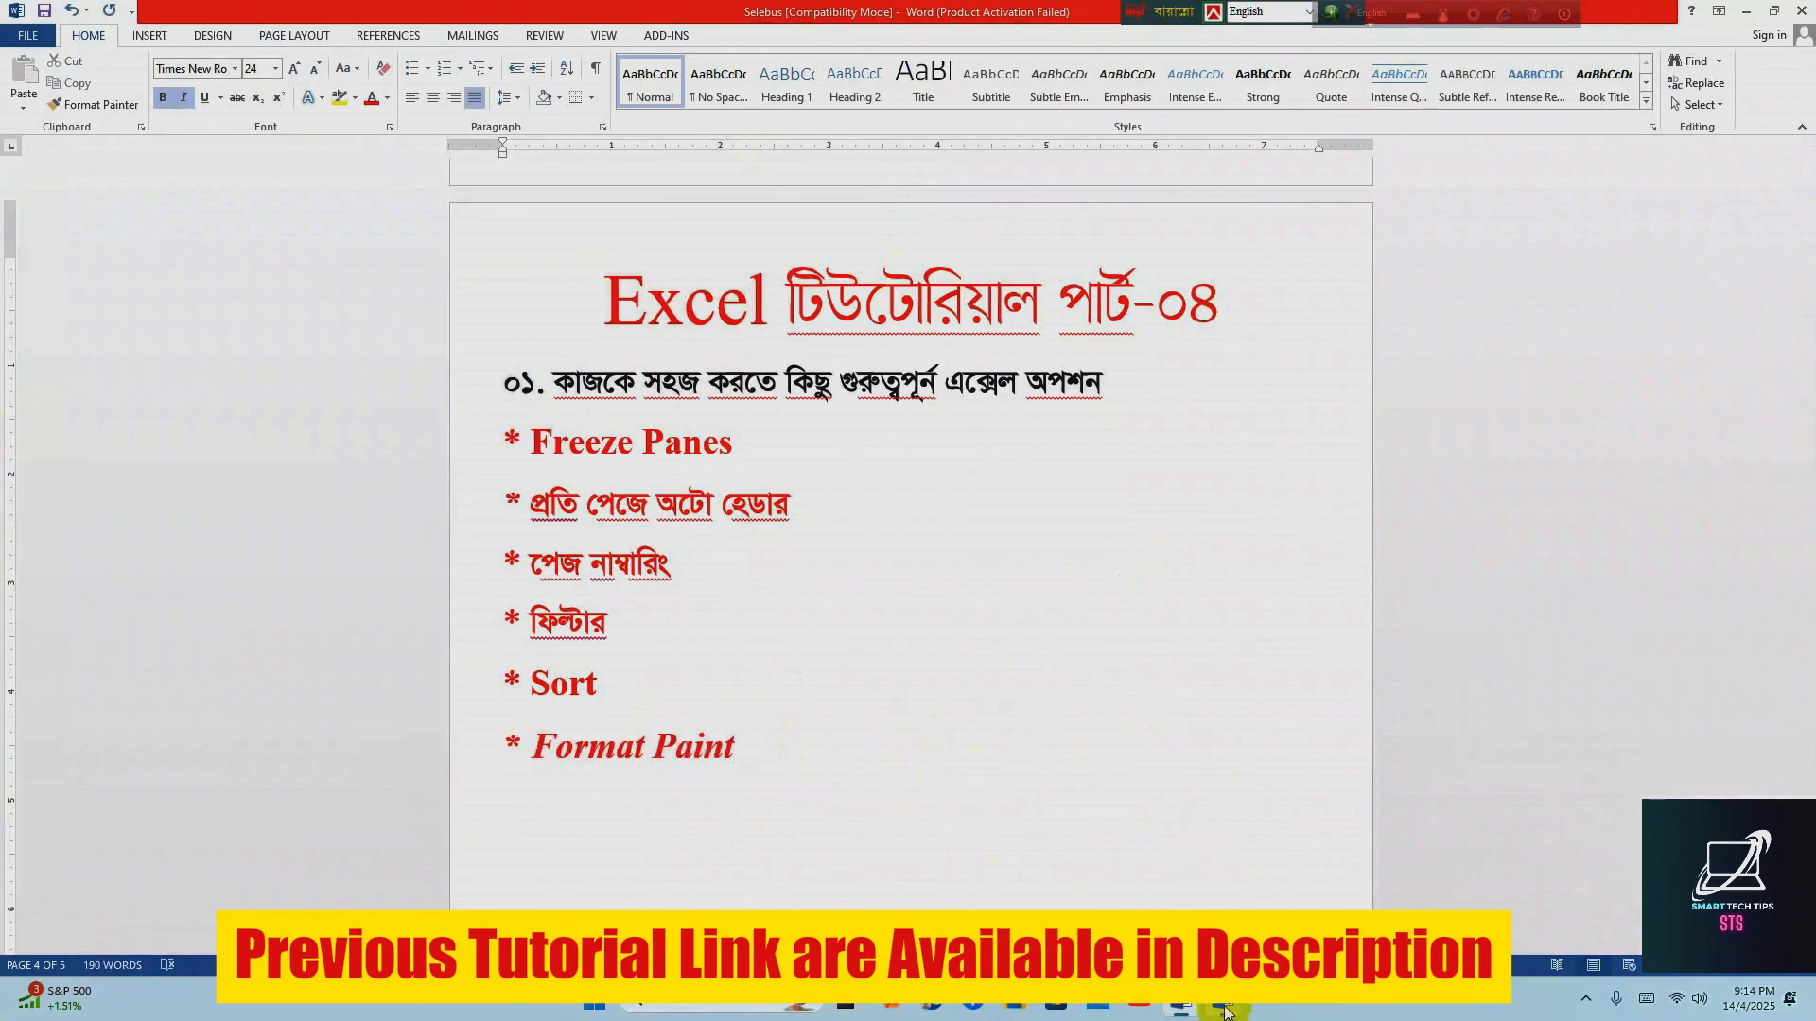
pyautogui.click(1220, 1006)
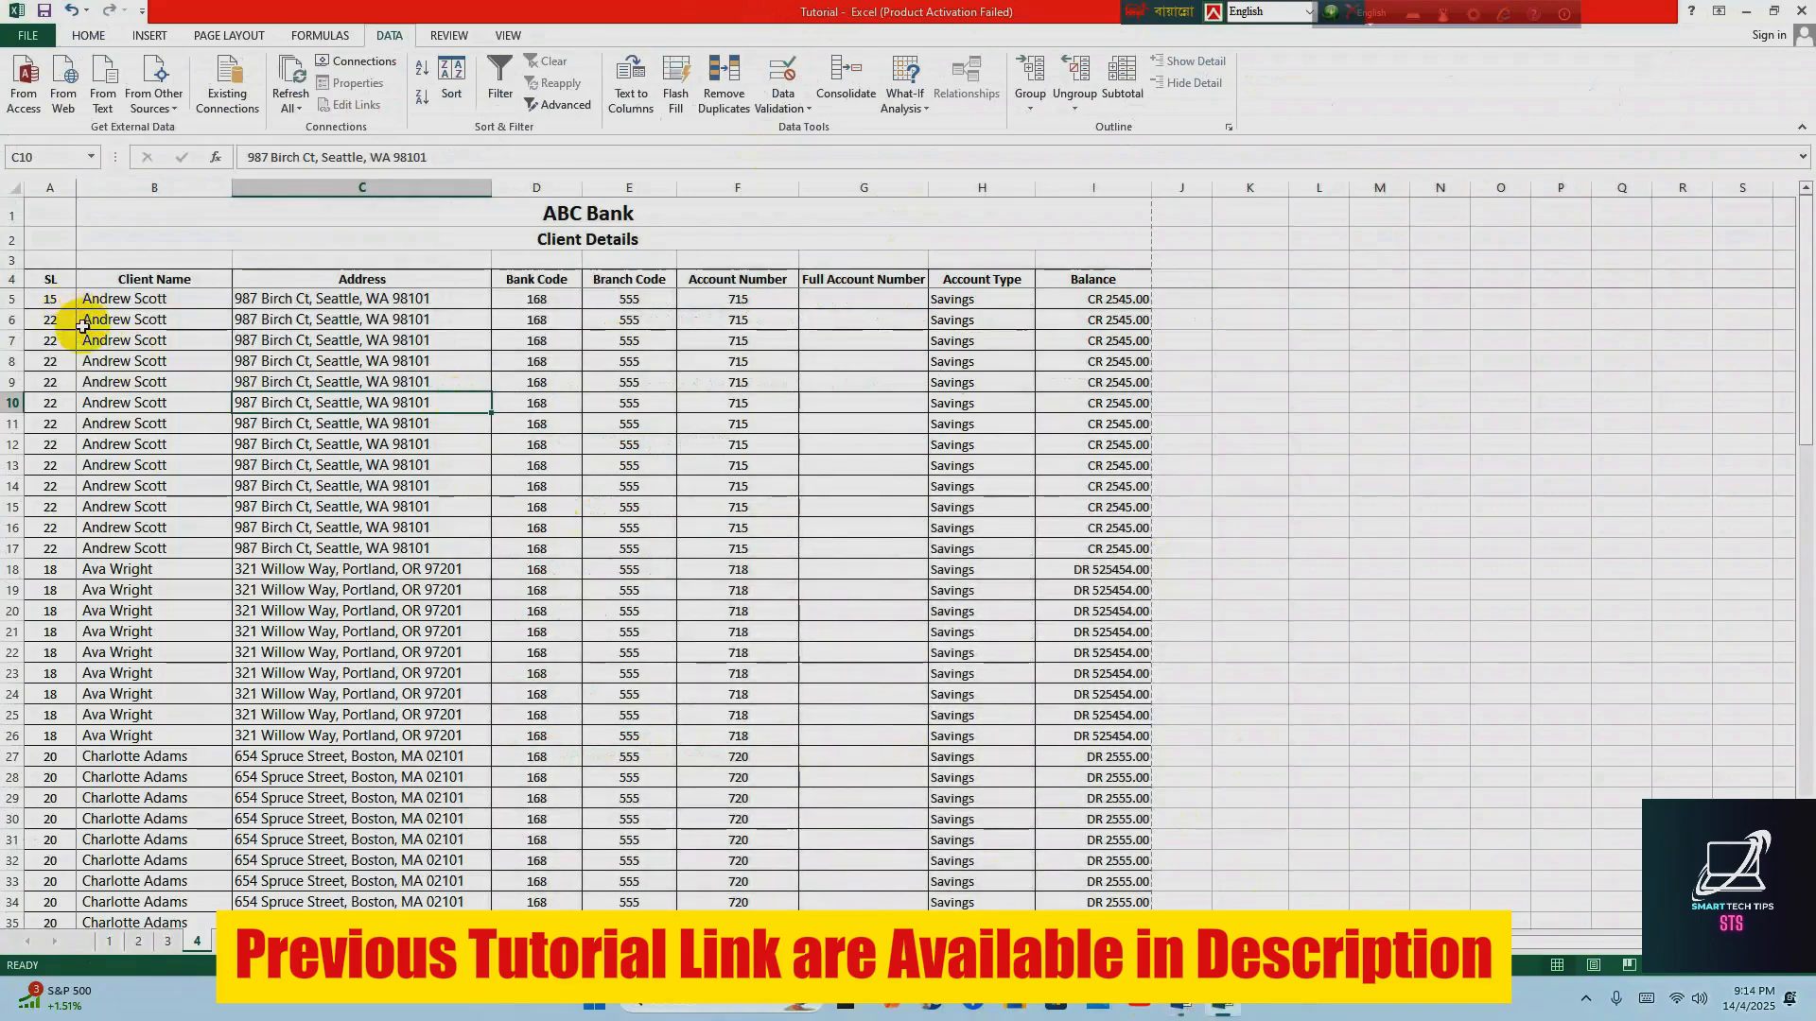
# Highlight the first two client rows, A5:I5 and A6:I6, one after the other to compare their formatting
pyautogui.moveTo(50, 299); pyautogui.dragTo(1103, 295)
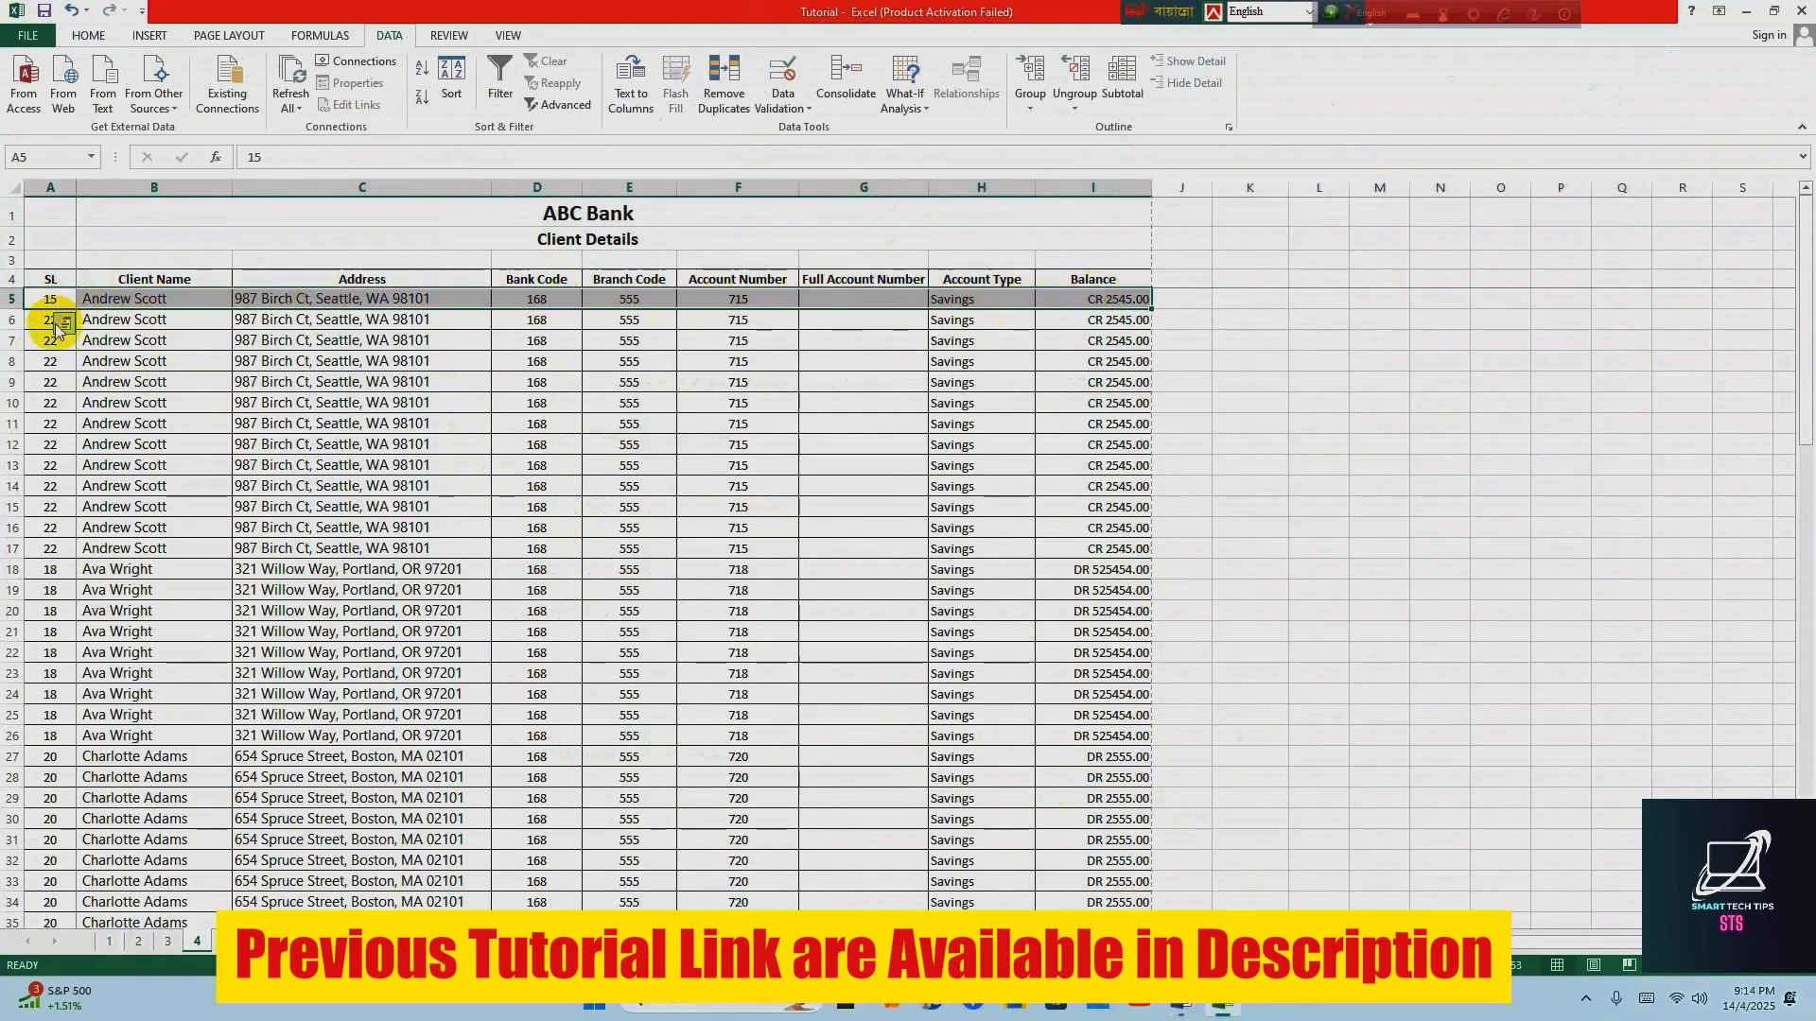
pyautogui.moveTo(37, 322); pyautogui.dragTo(1088, 319)
pyautogui.click(451, 441)
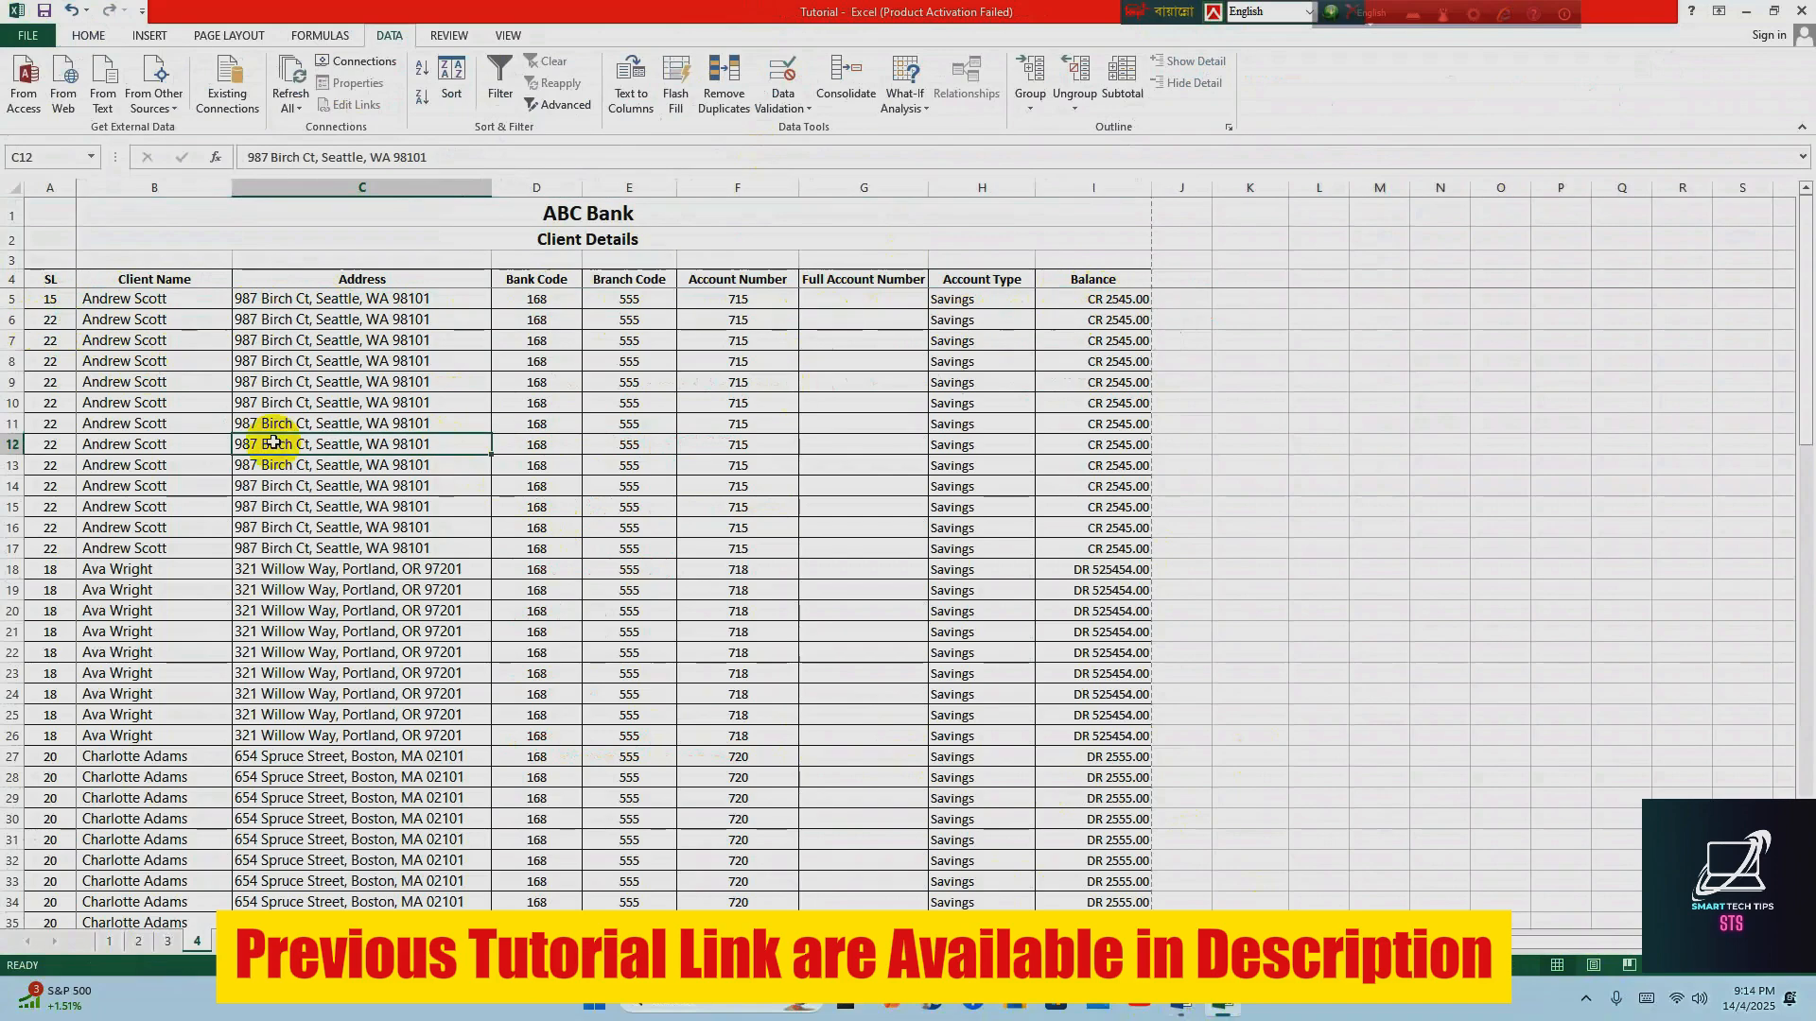
pyautogui.click(49, 300)
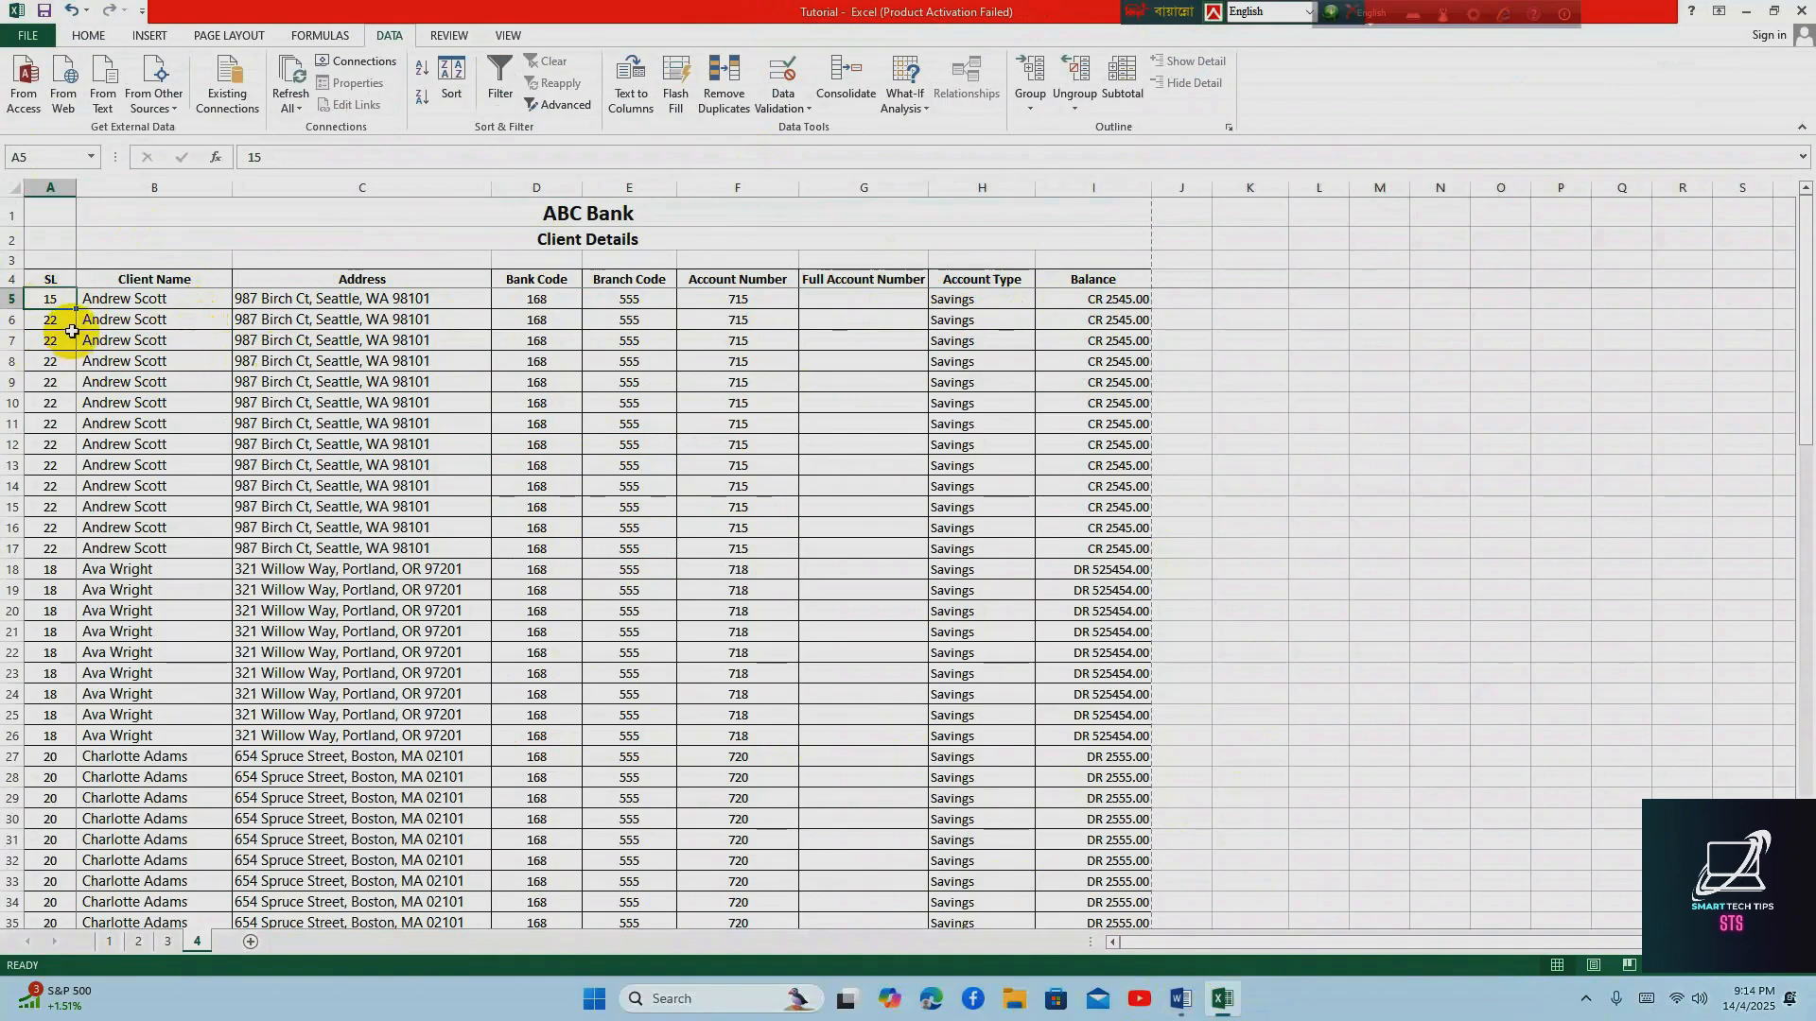
# Fill the first client row, A5:I5, with a blue theme color
pyautogui.moveTo(56, 302); pyautogui.dragTo(1097, 298)
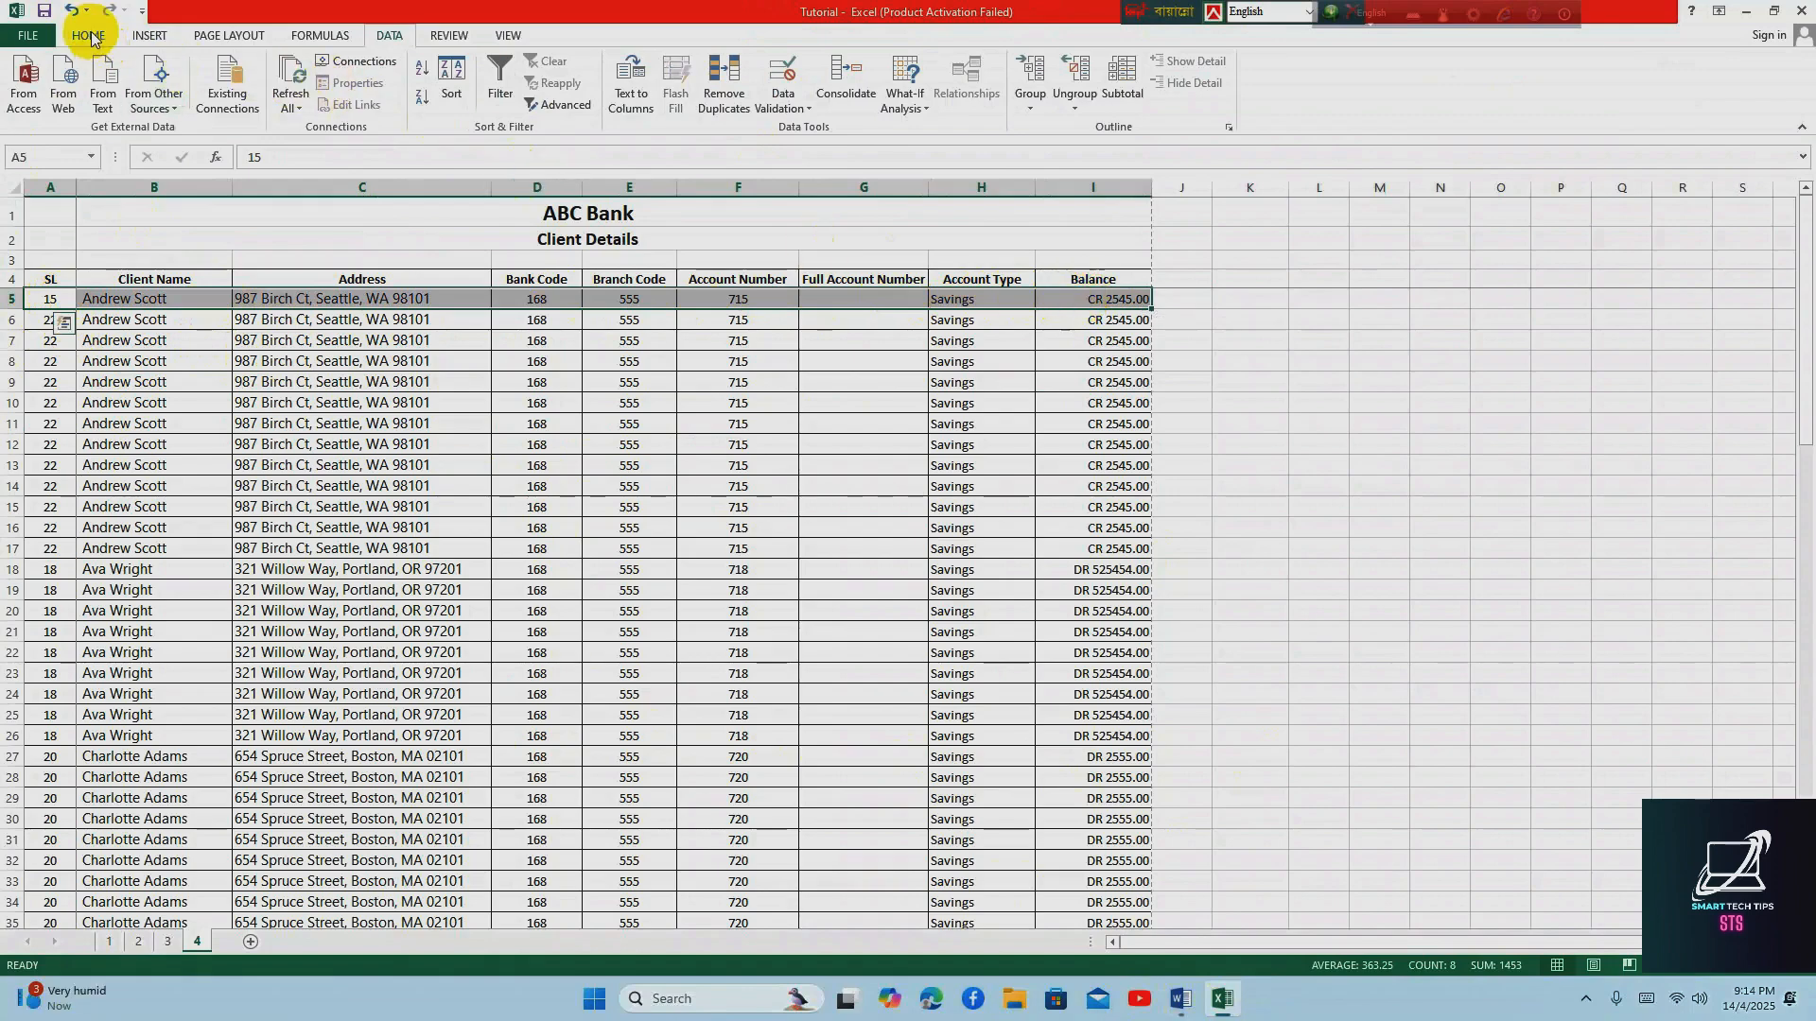
pyautogui.click(88, 35)
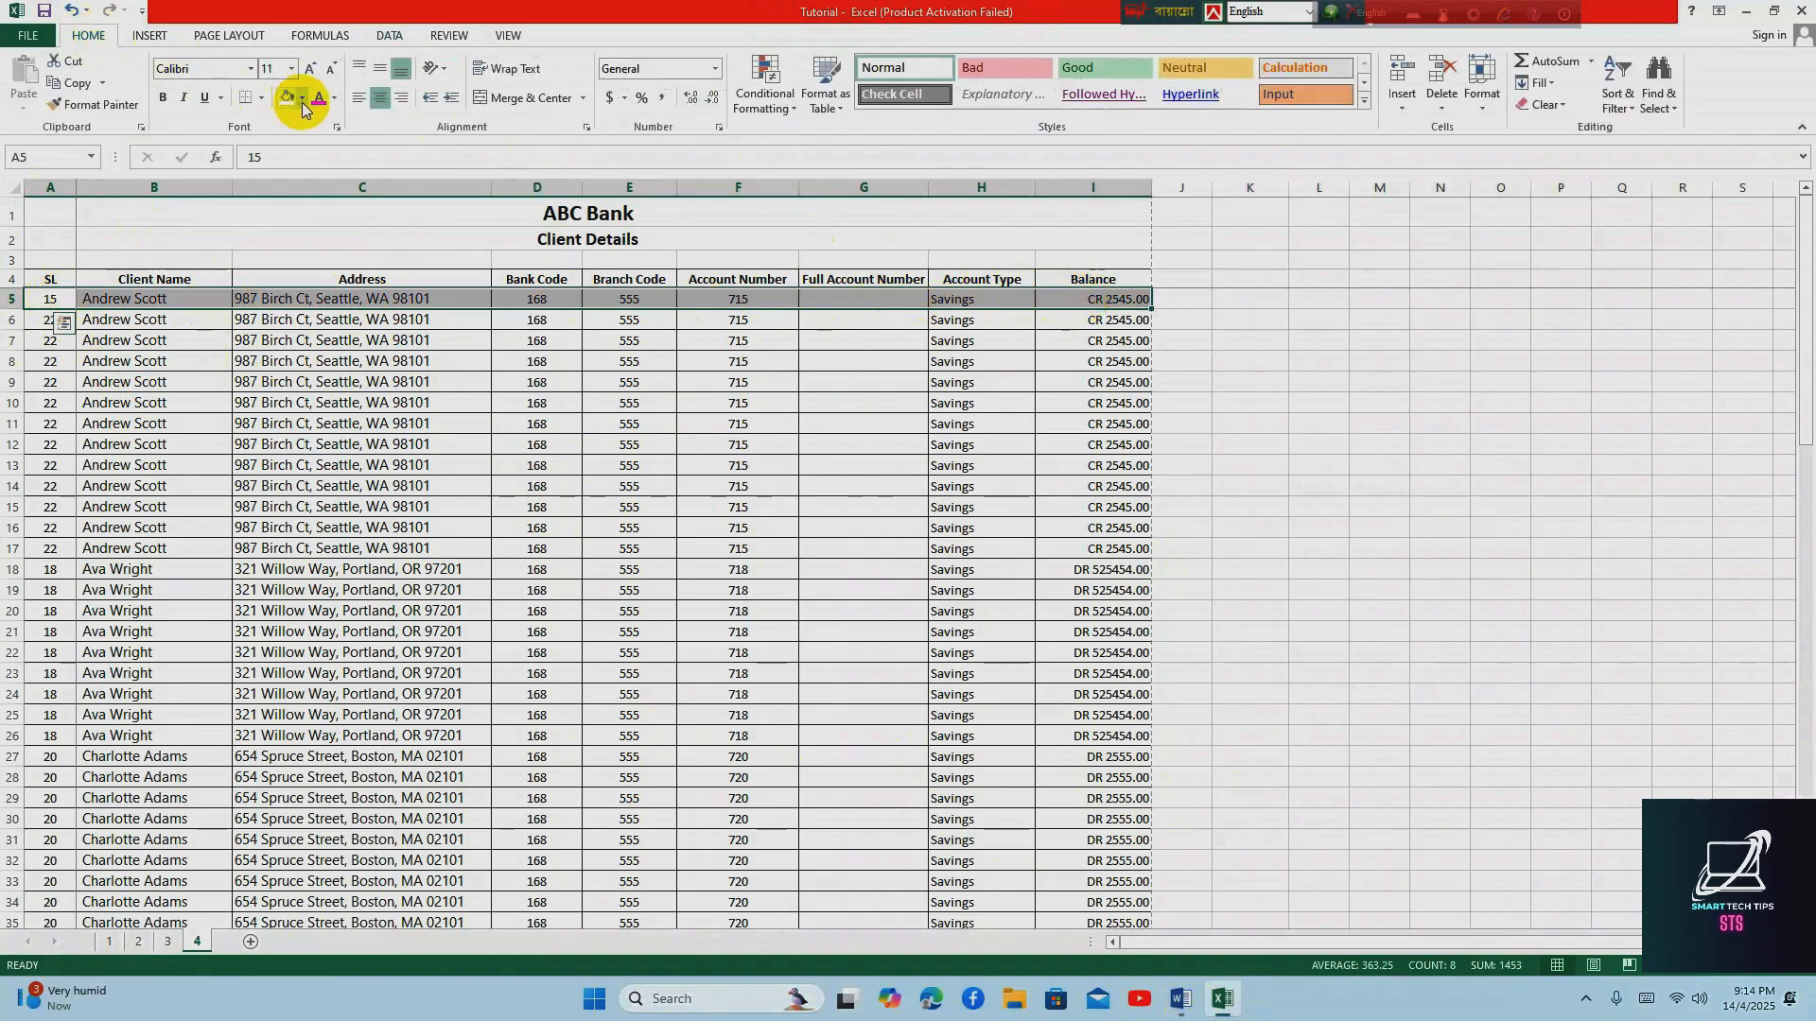
pyautogui.click(302, 102)
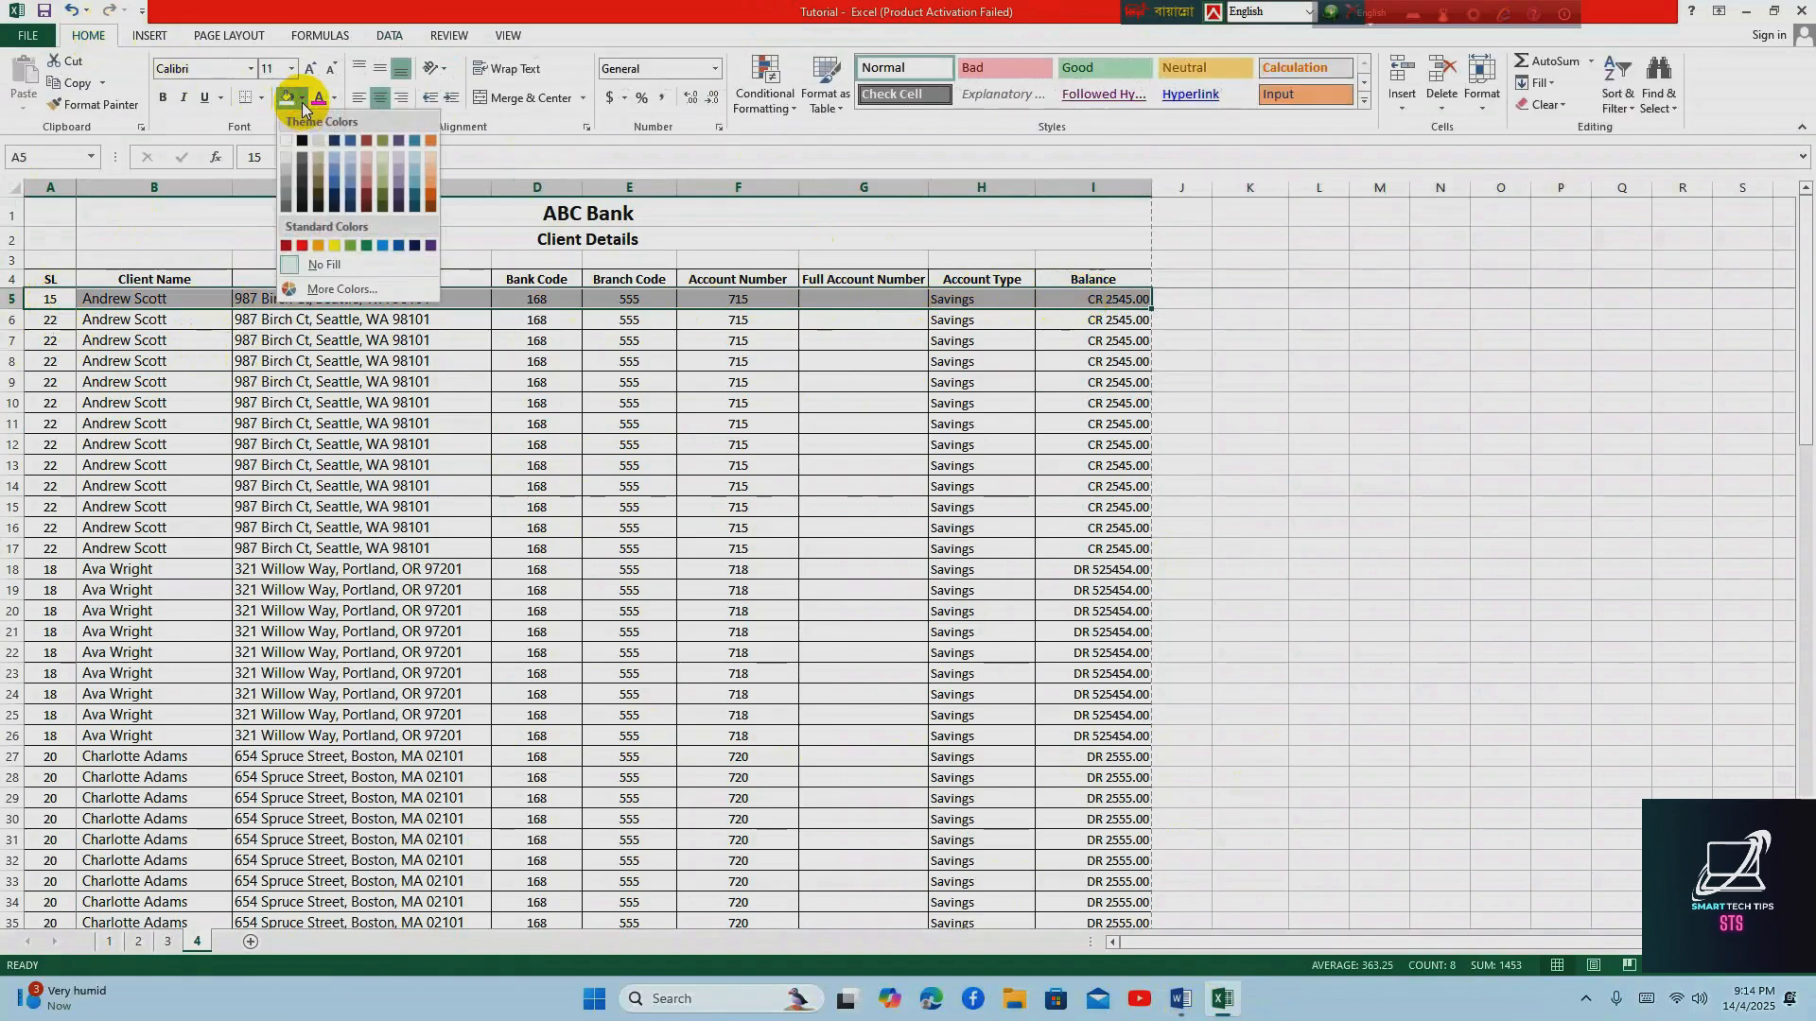
pyautogui.click(333, 167)
pyautogui.click(322, 423)
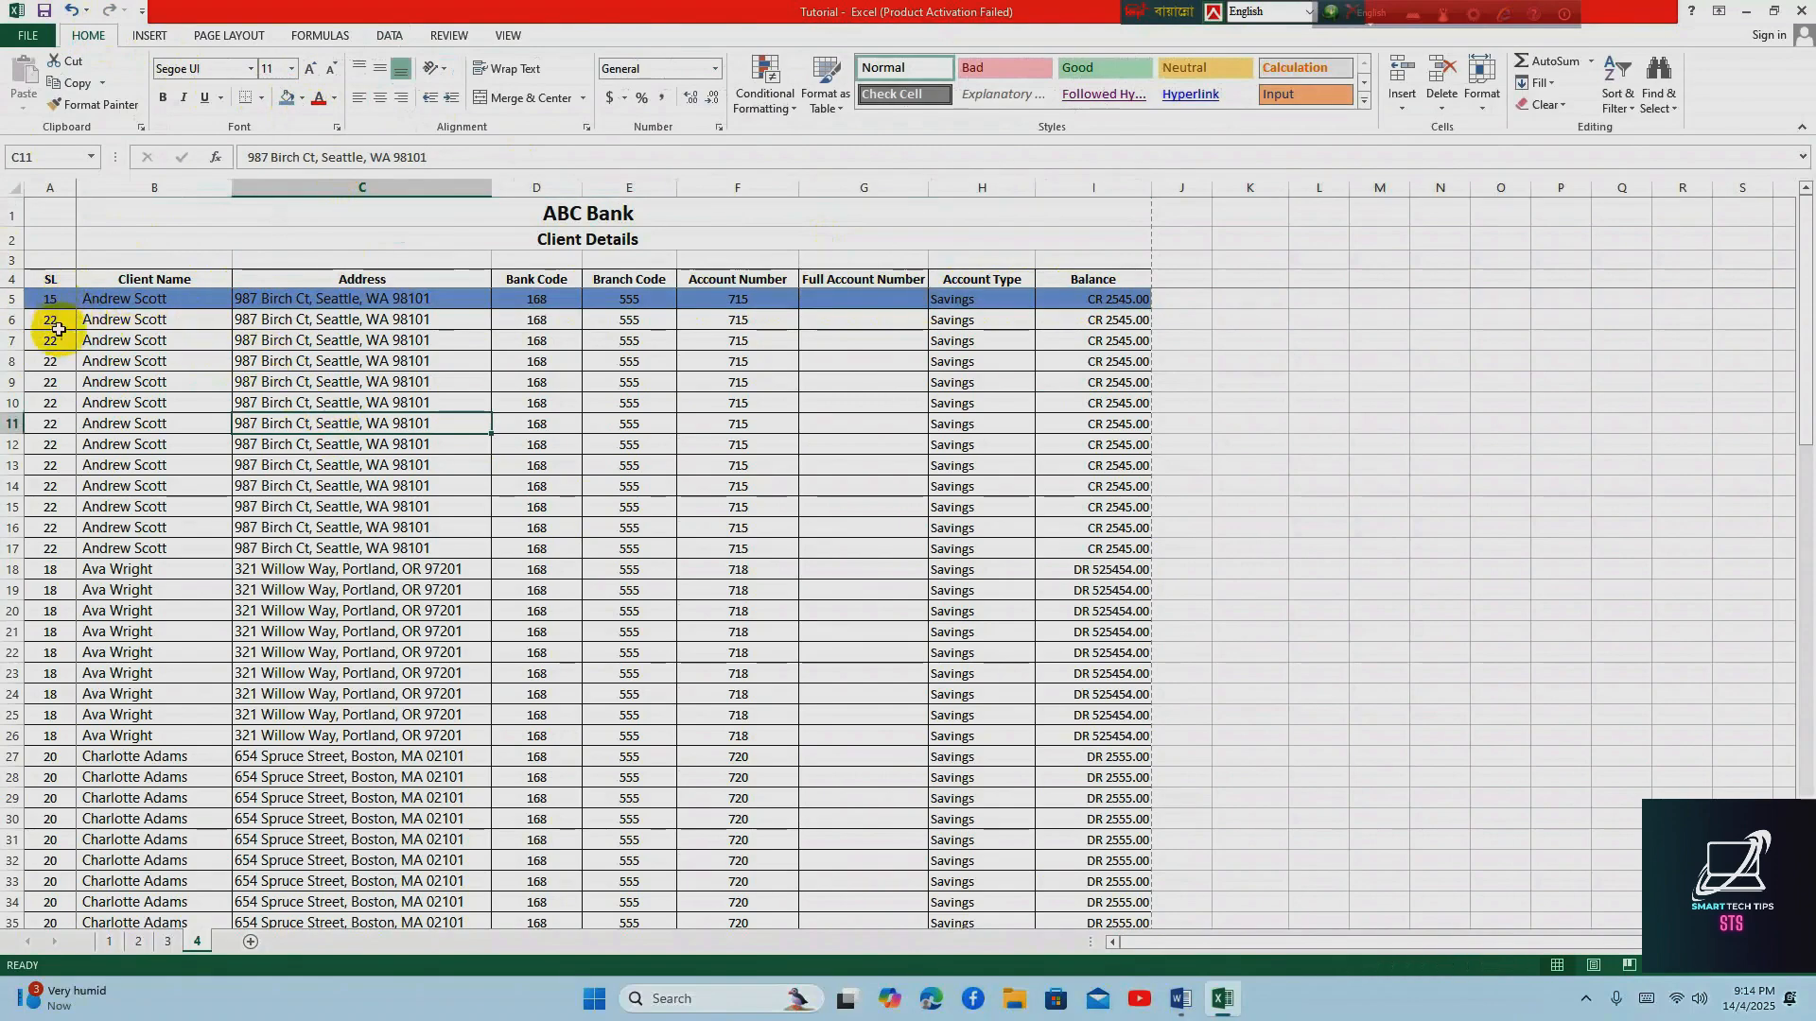
# Pick up the formatting of the first two client rows, A5:I6, with Format Painter
pyautogui.moveTo(45, 299); pyautogui.dragTo(1100, 318)
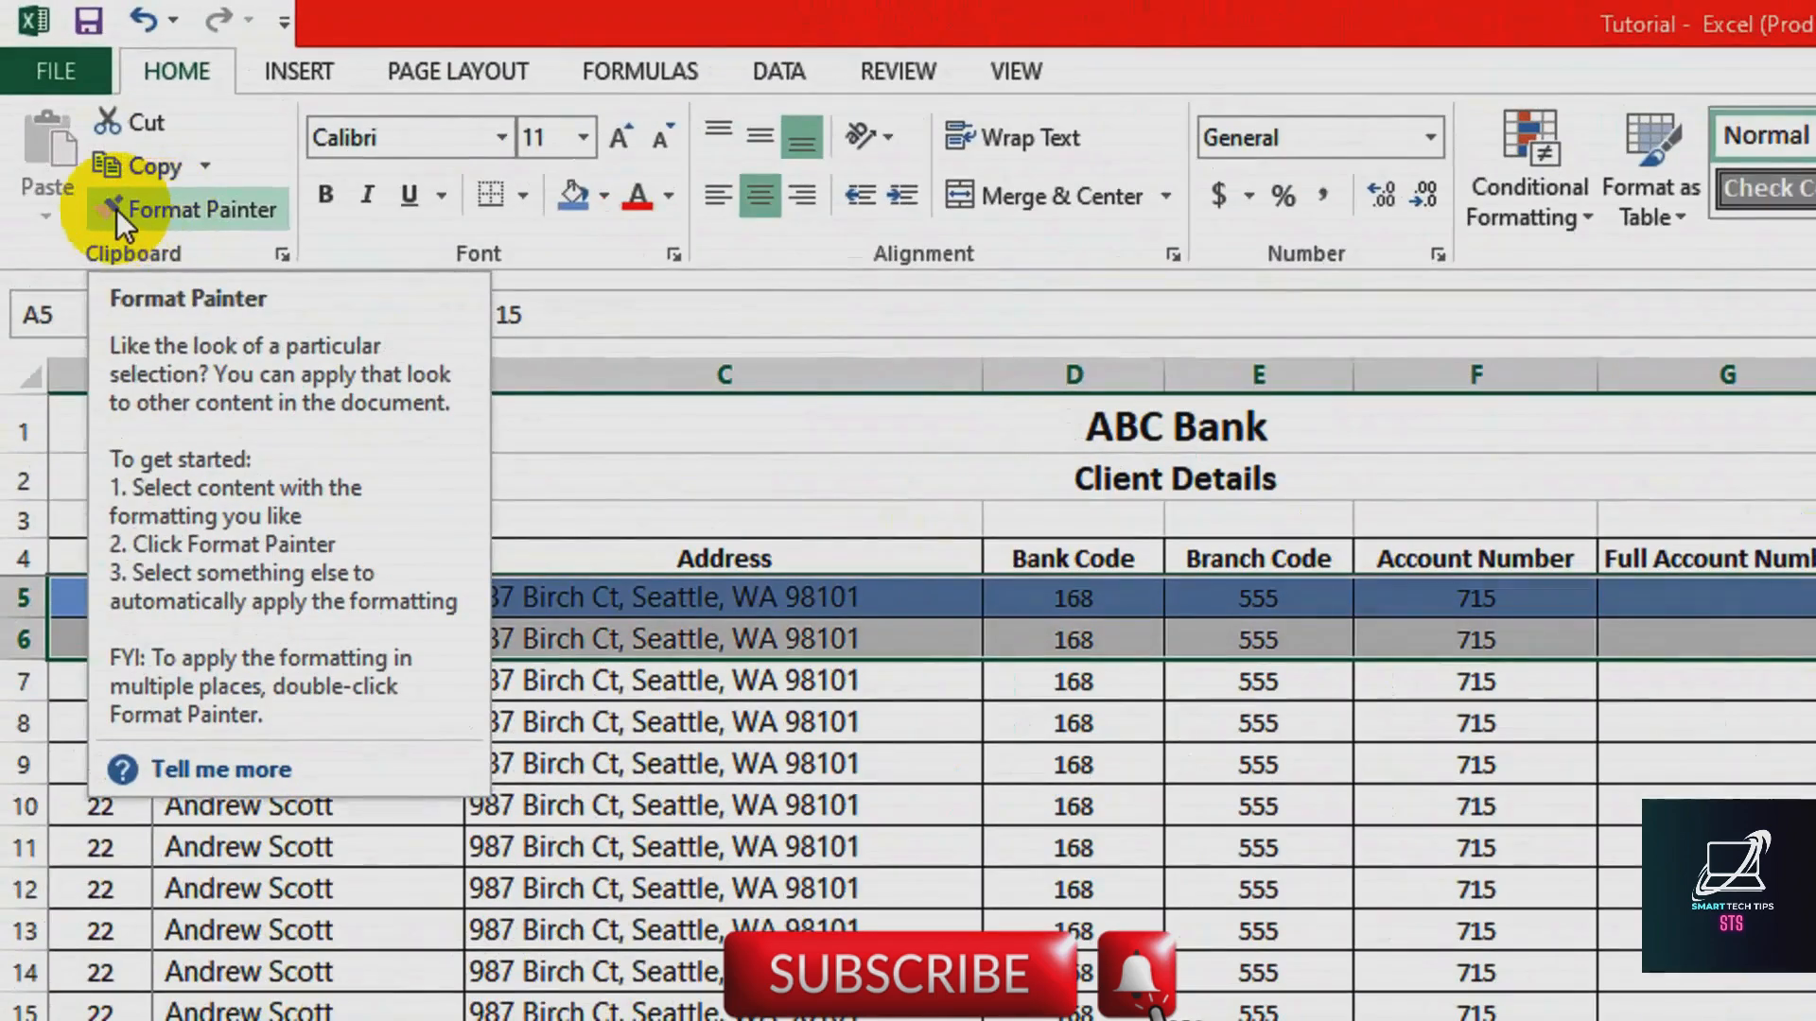
pyautogui.click(190, 213)
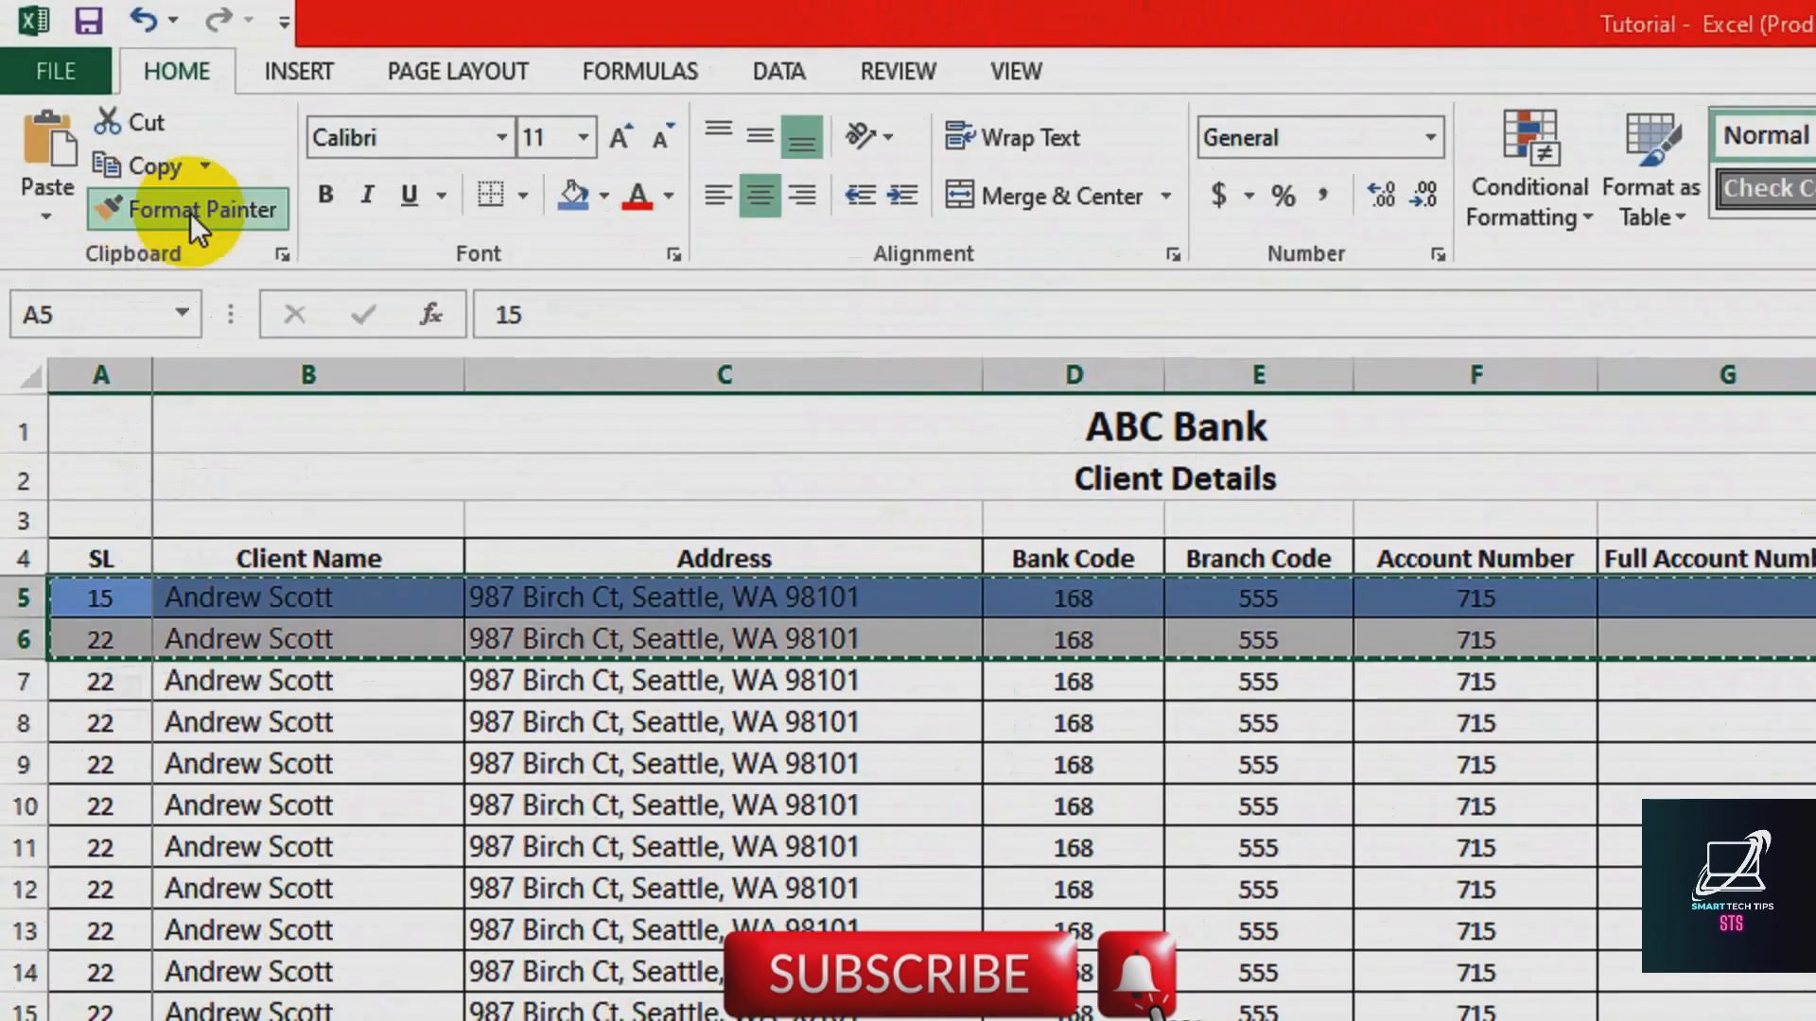